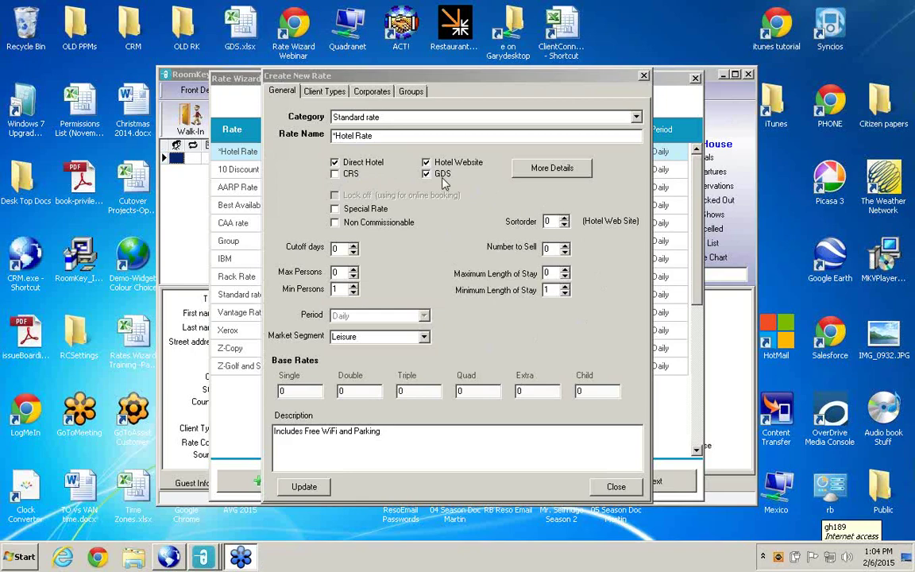
Review the *Hotel Rate amounts per room type in the Rate Wizard and exit the RoomKey Test Hotel session
left_click(615, 487)
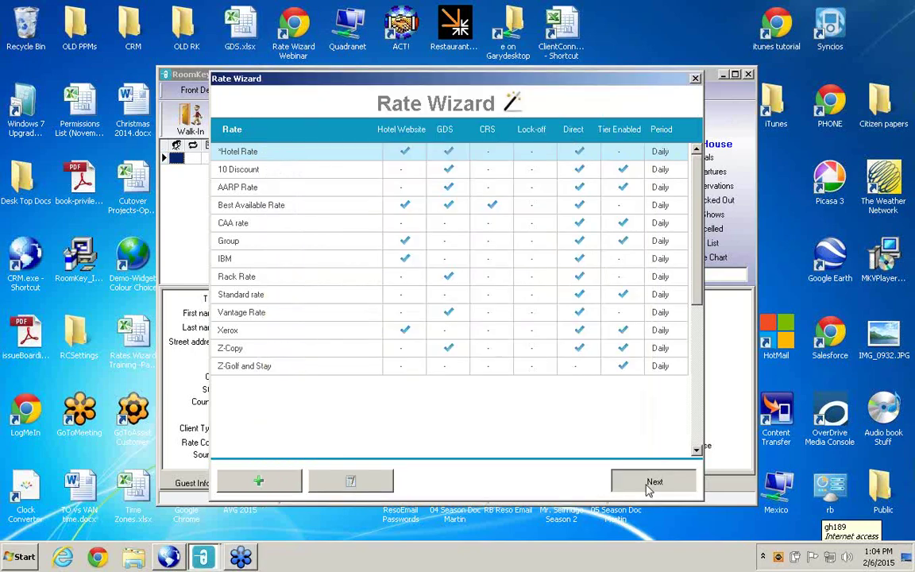
left_click(649, 482)
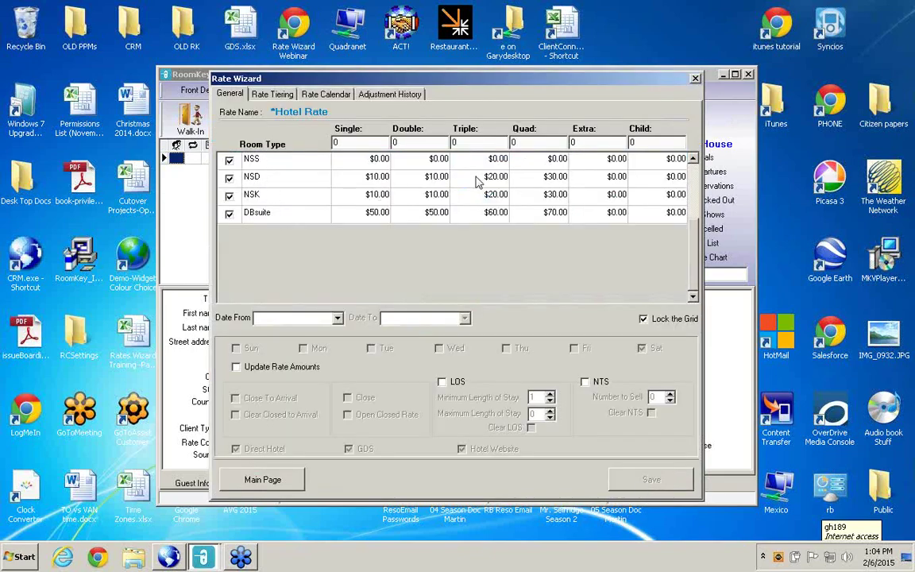
left_click(694, 80)
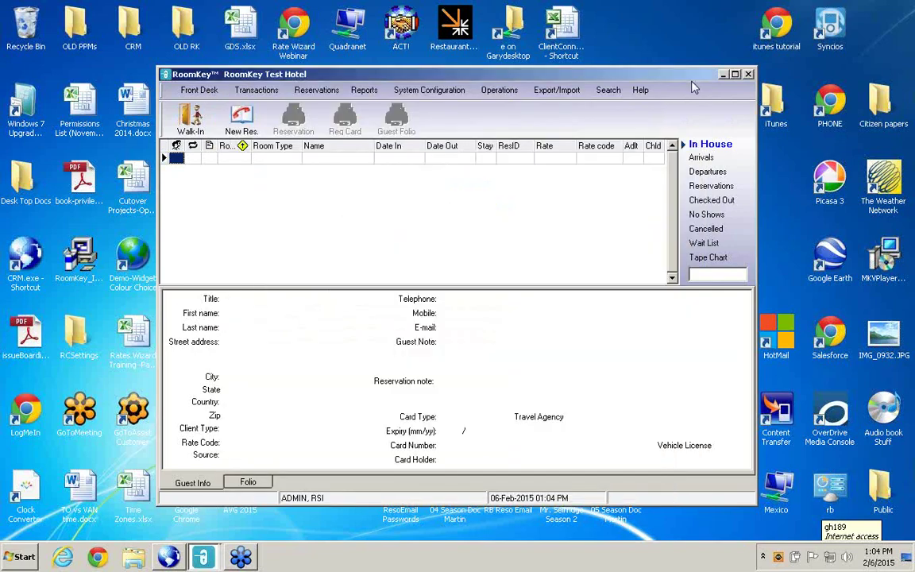
left_click(747, 74)
left_click(435, 309)
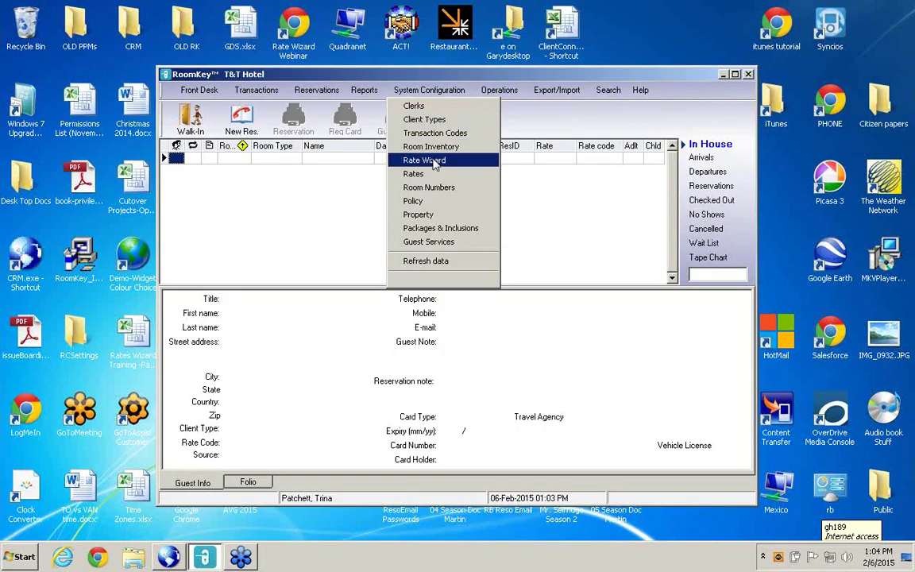
Open T&T Hotel's existing rates and review the printable rate report for room type KNG-K
left_click(433, 175)
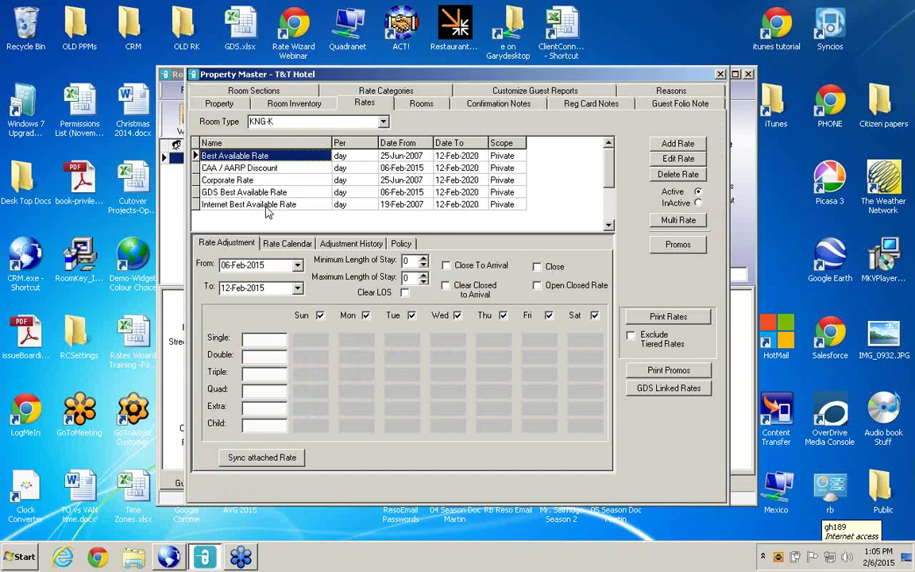
left_click(676, 318)
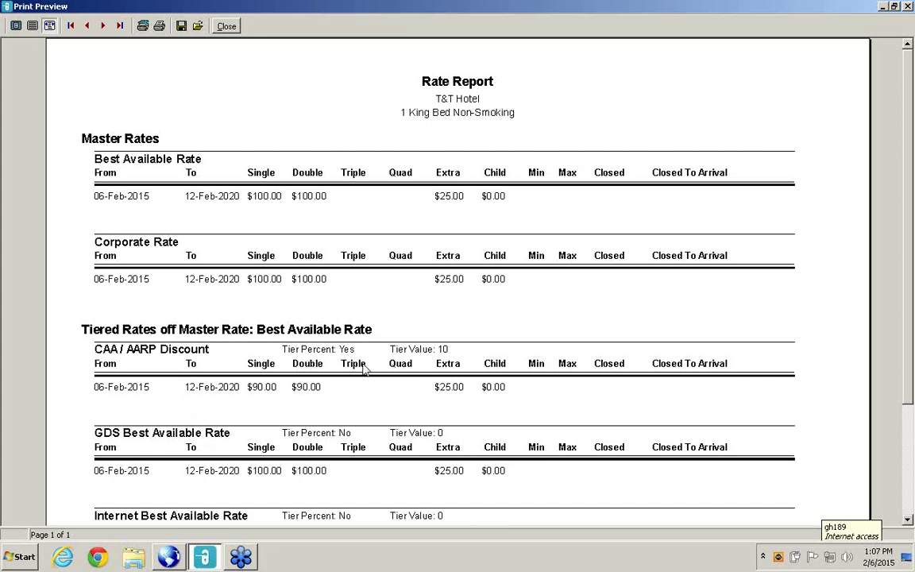
left_click(226, 26)
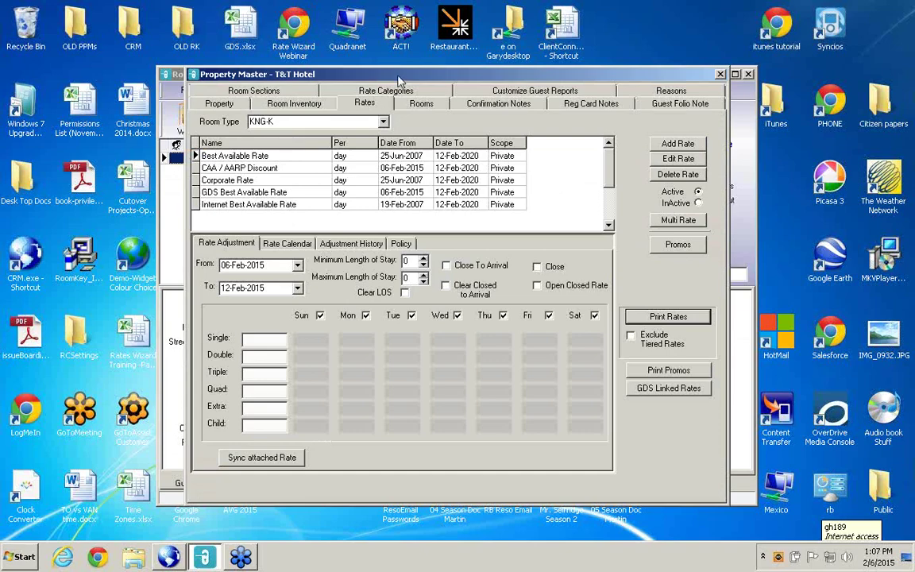
Move the Property Master window aside and switch to Property Portal Management
left_click_drag(394, 79, 223, 21)
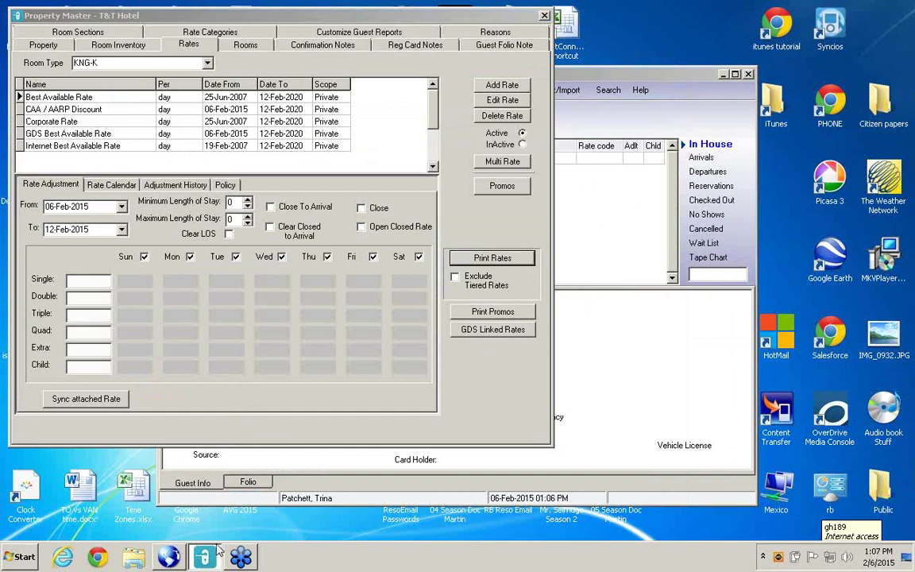
left_click(170, 558)
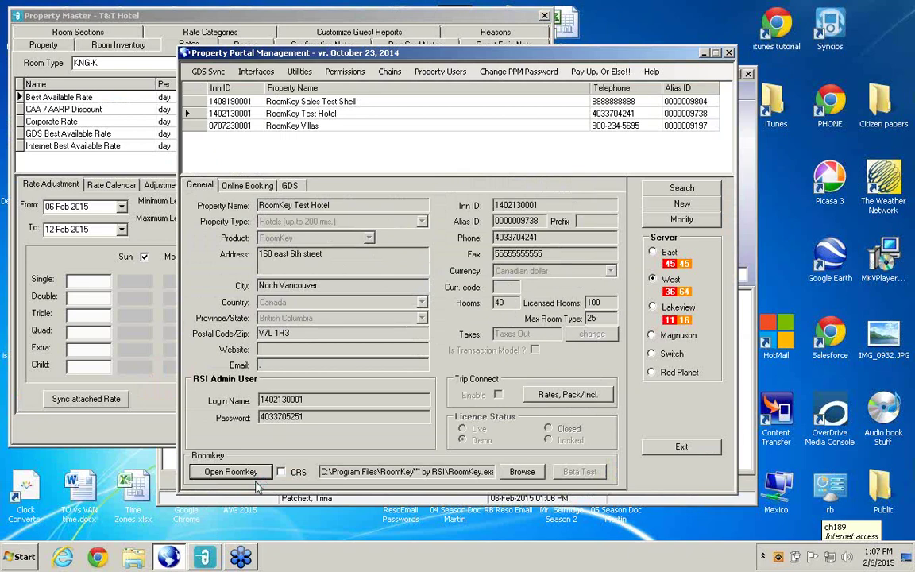
left_click(256, 485)
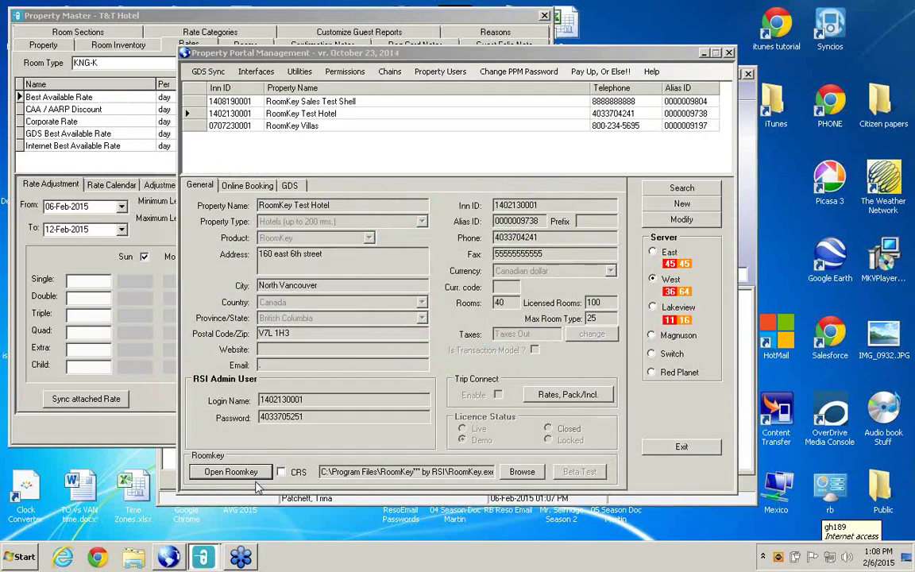
left_click(252, 477)
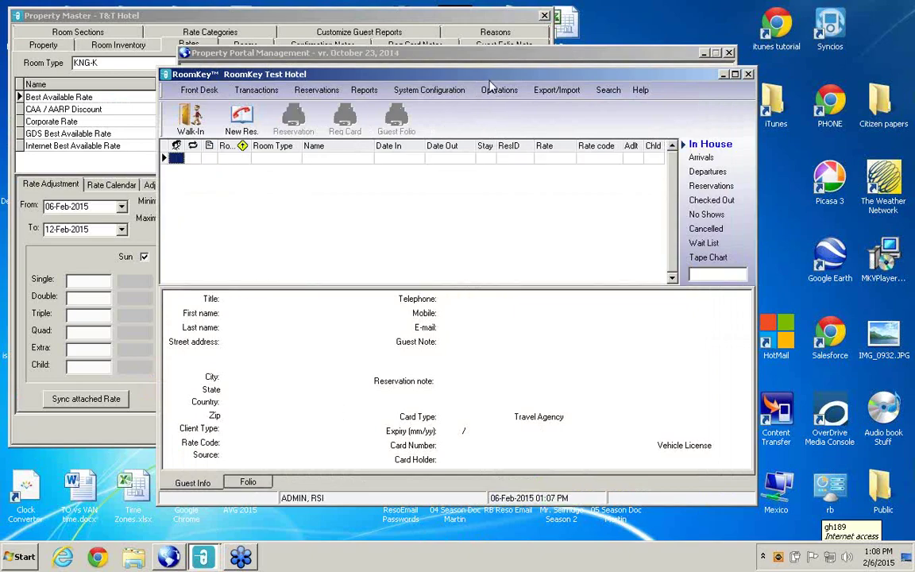
left_click_drag(440, 74, 627, 119)
left_click(699, 53)
left_click(704, 52)
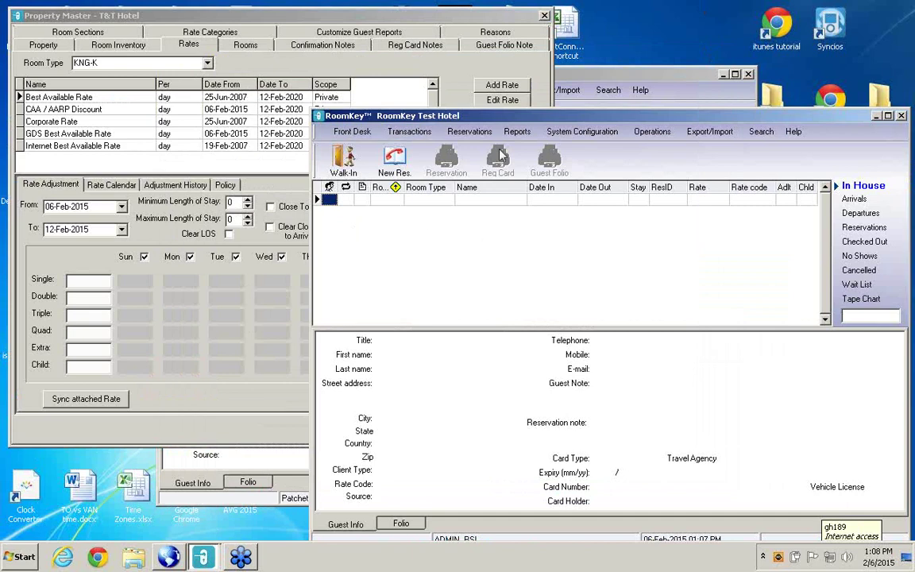
left_click(580, 132)
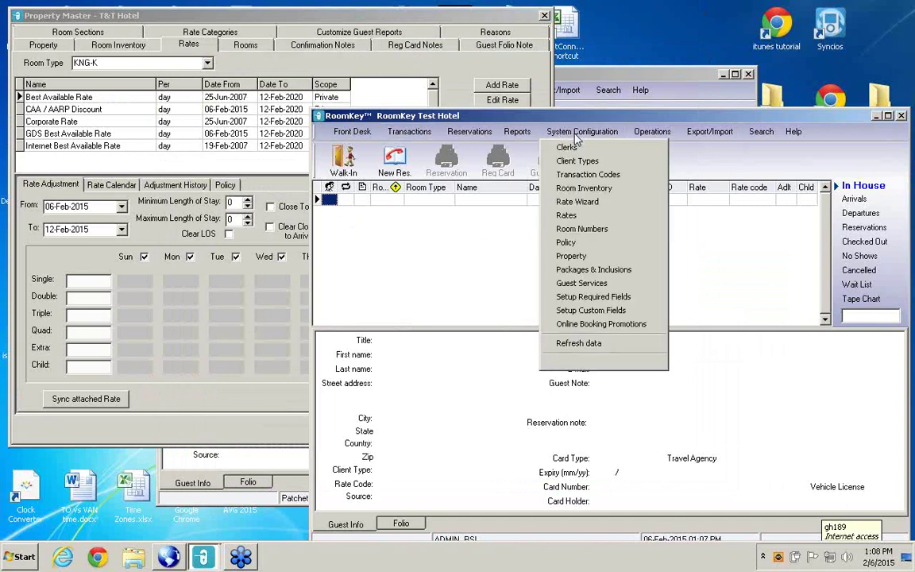
left_click(582, 202)
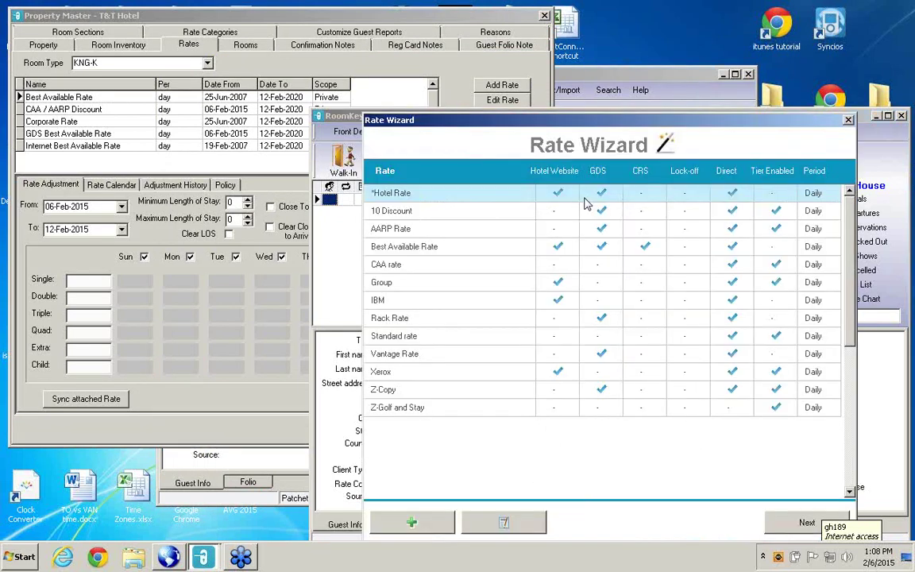
left_click(847, 121)
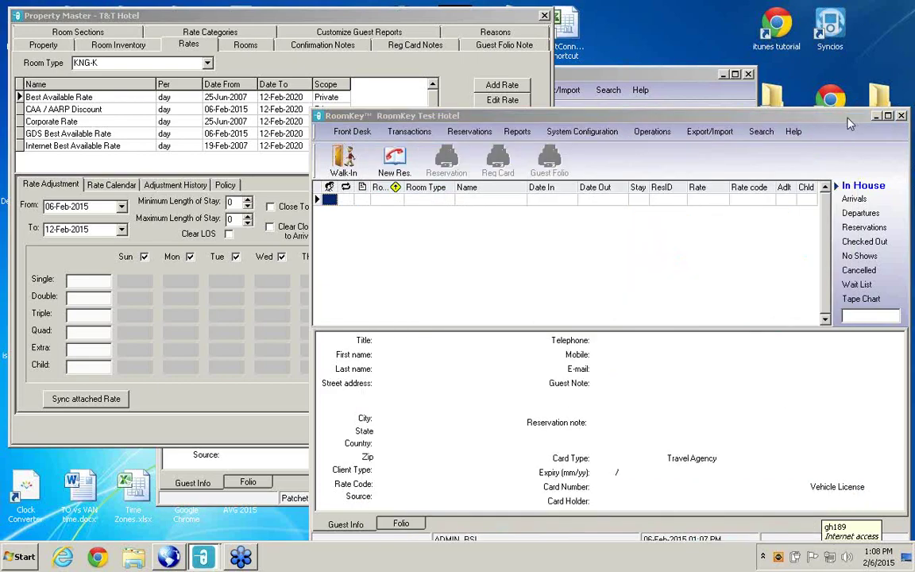
left_click(887, 116)
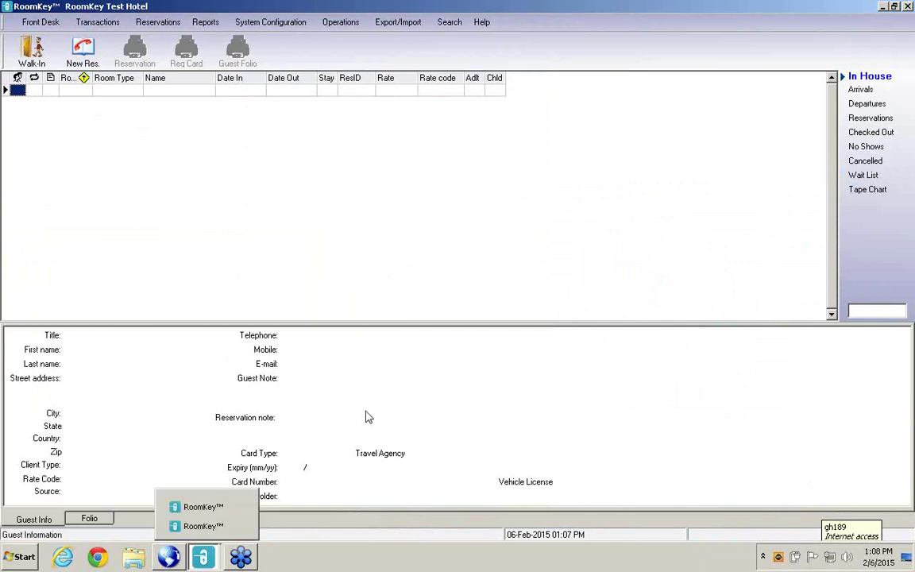
left_click(908, 7)
left_click(435, 314)
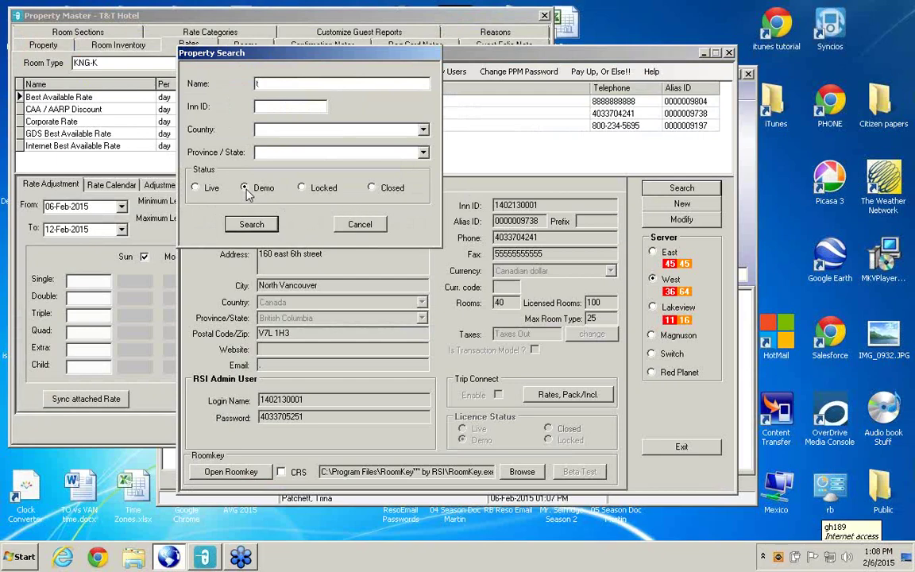
Search the demo properties by the name "t" and open a RoomKey session for T&T Hotel
left_click(262, 224)
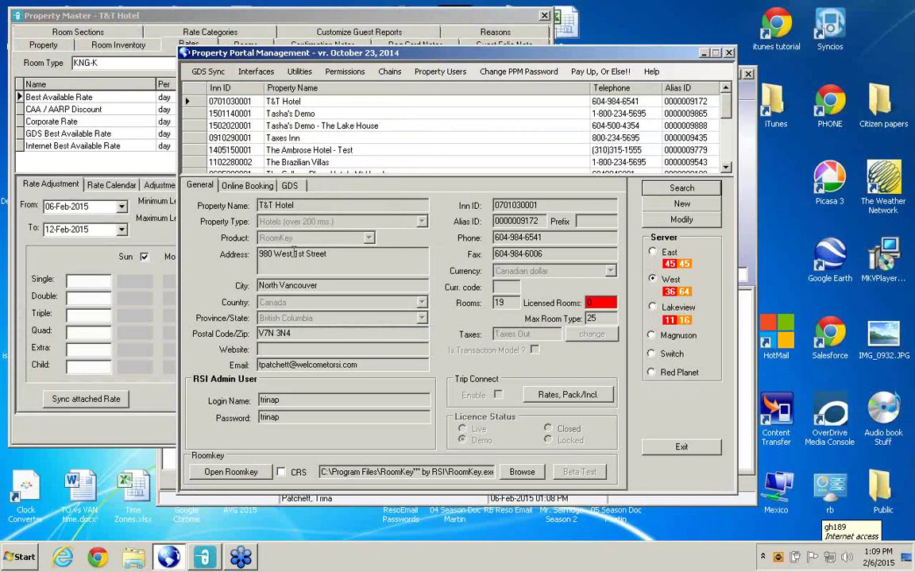
left_click(274, 102)
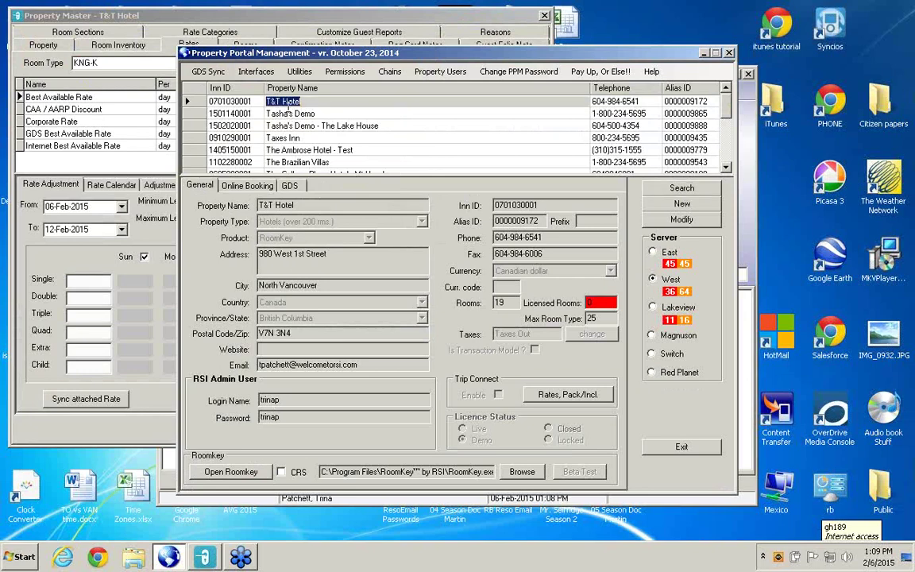
left_click(253, 473)
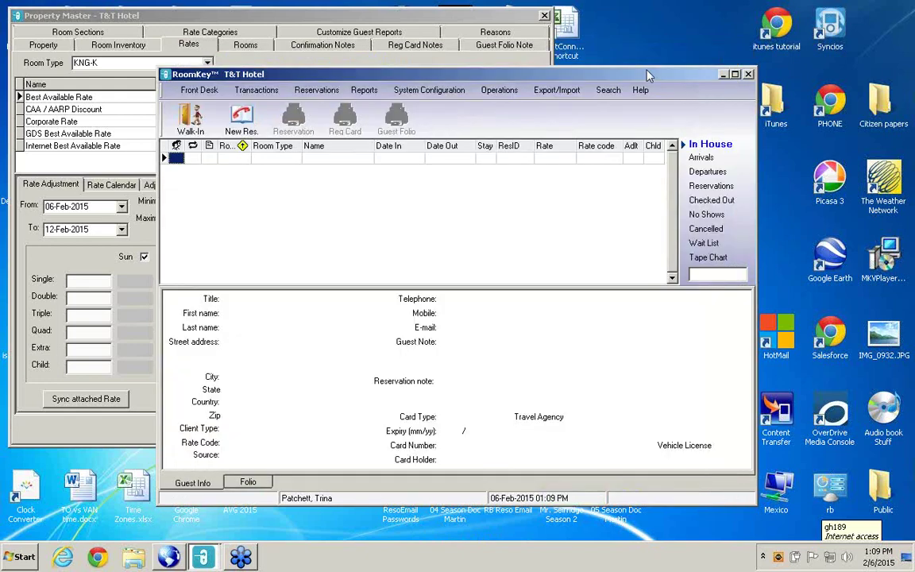
Place the new T&T Hotel window beside the existing rates list and open its Rate Wizard
left_click_drag(647, 74, 796, 117)
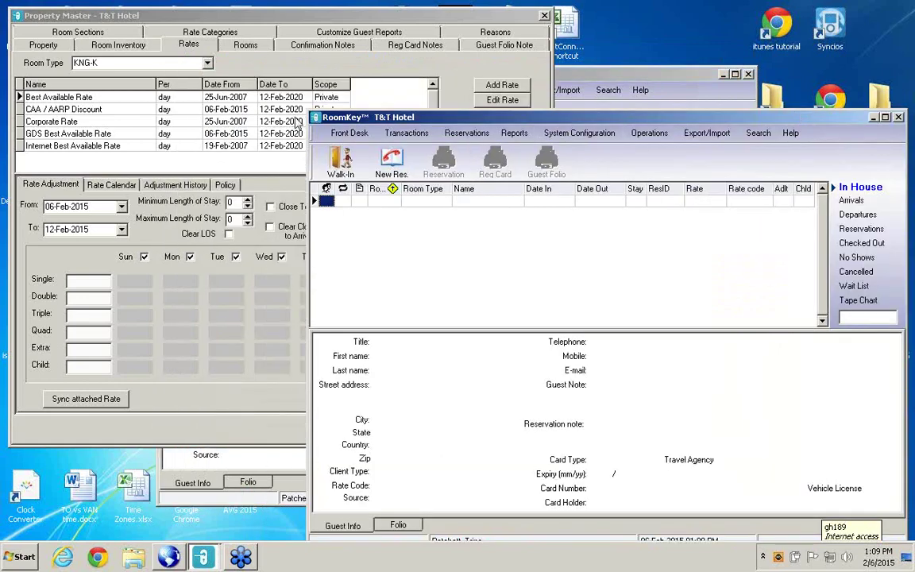
left_click(558, 133)
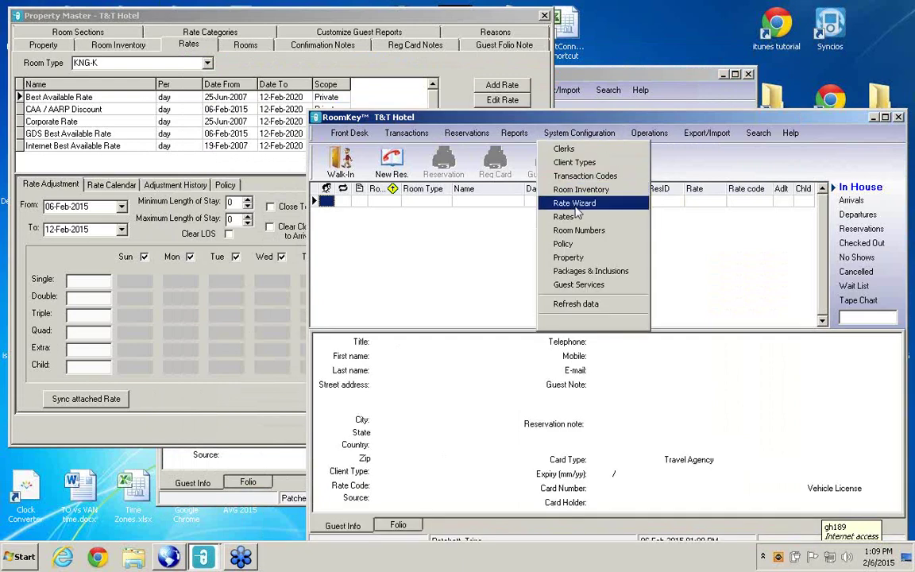
left_click(576, 205)
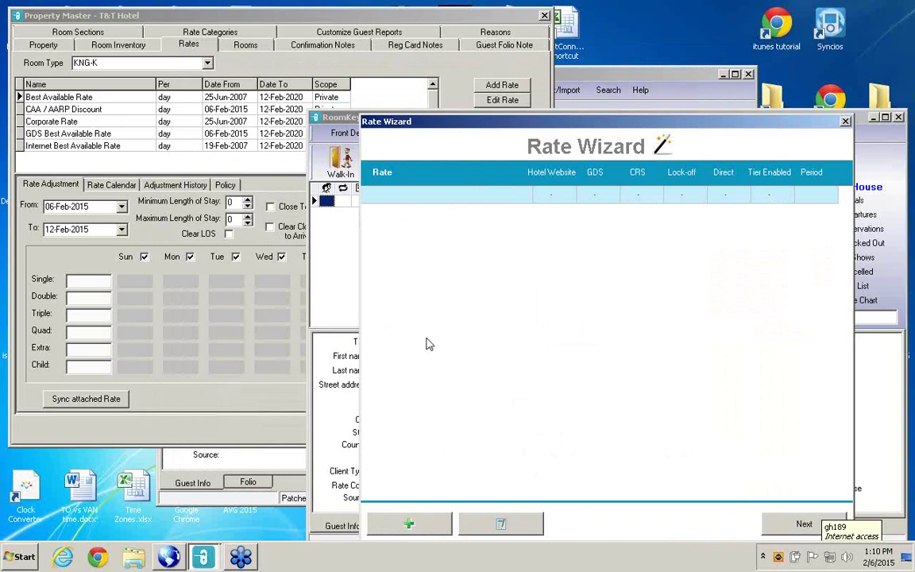
Start a new rate in the Best Available Rate category and name it "Best Available Rate"
left_click(423, 527)
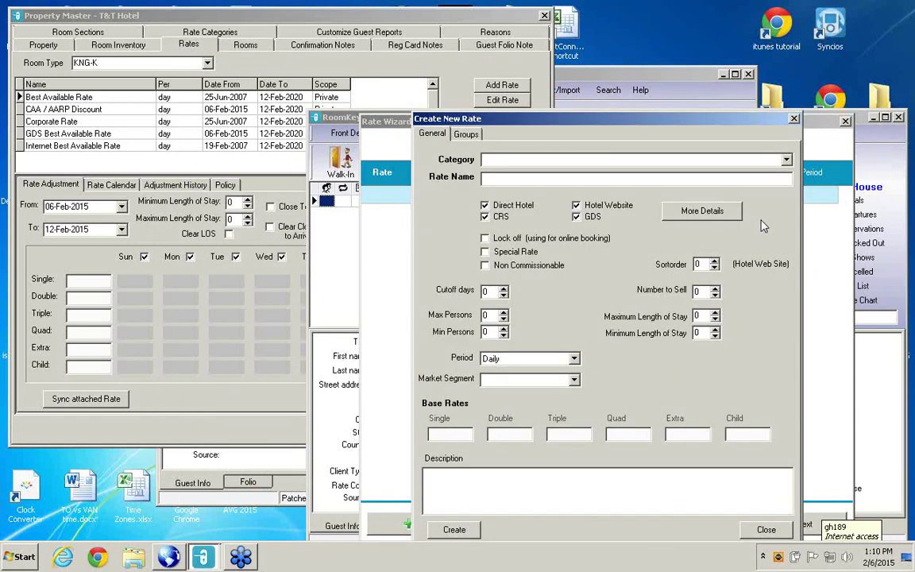
left_click(786, 161)
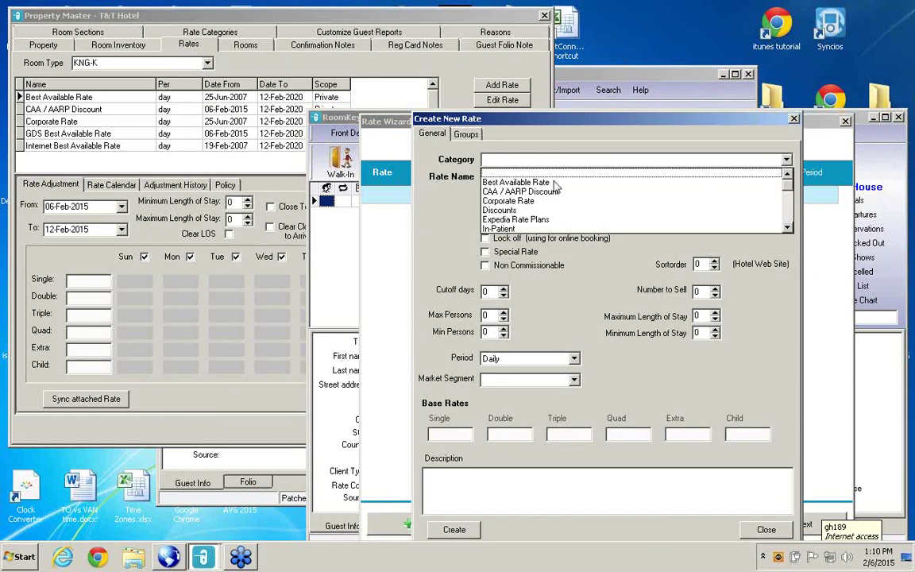
left_click(498, 182)
left_click(526, 183)
type("Best Available")
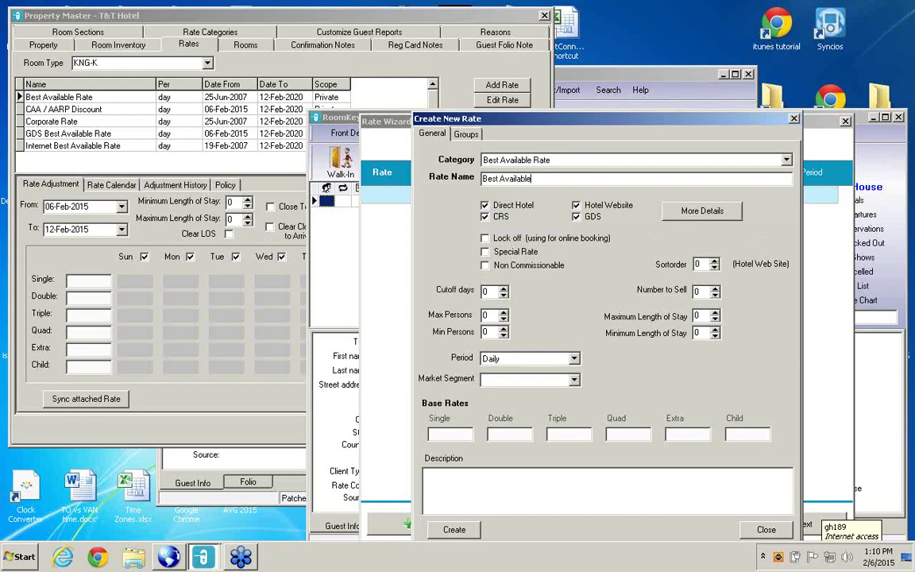
type(" Rate")
Start adding existing rates to the new rate and advance to GDS rate selection without selecting any CRS or Hotel Website rates
right_click(576, 282)
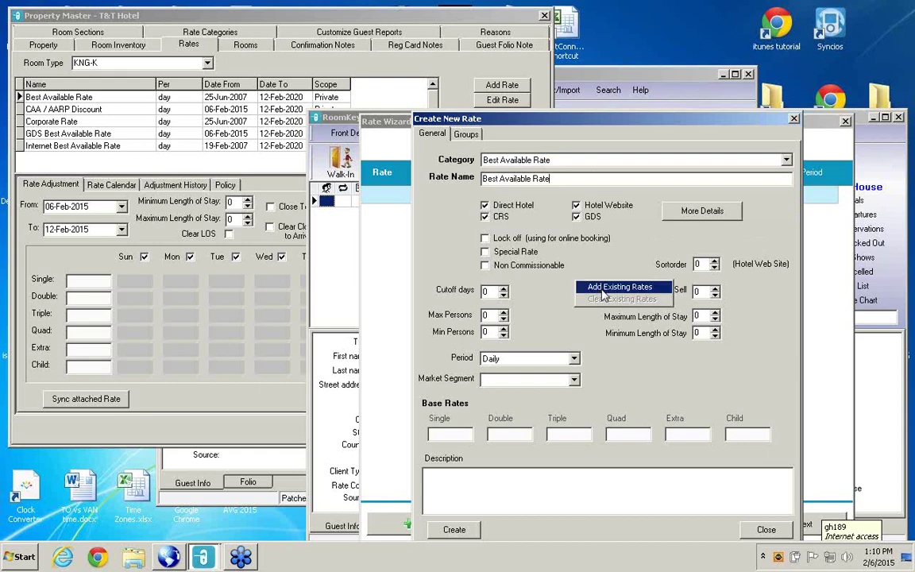
left_click(602, 289)
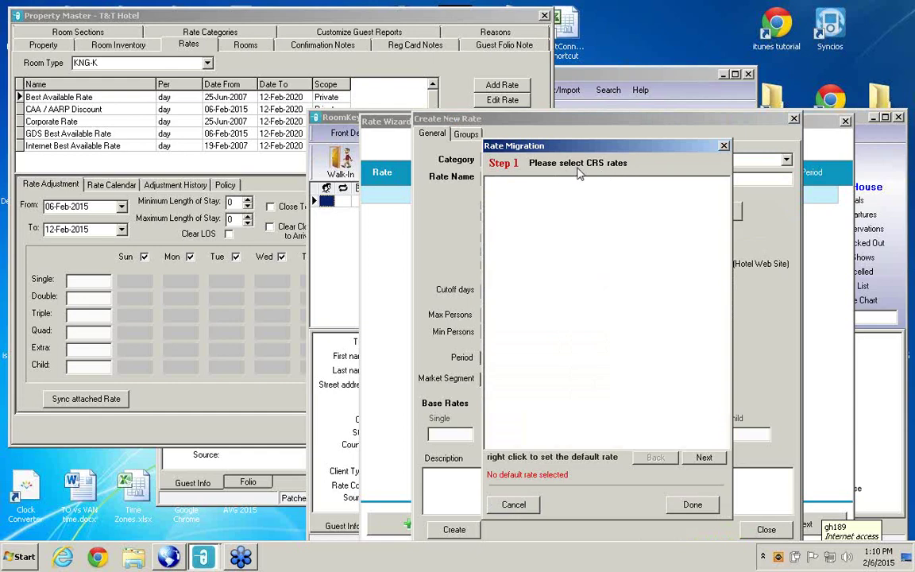
left_click_drag(613, 146, 614, 233)
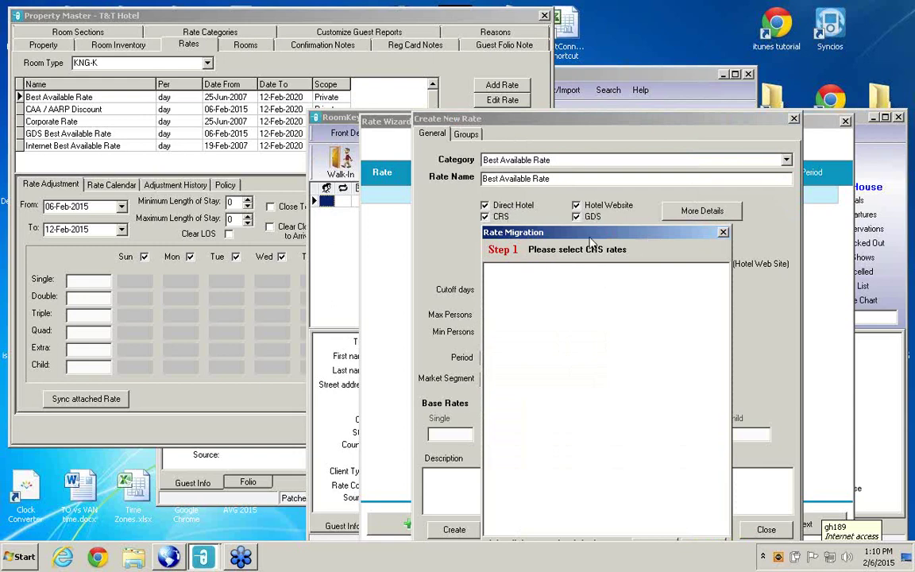
left_click_drag(590, 238, 569, 186)
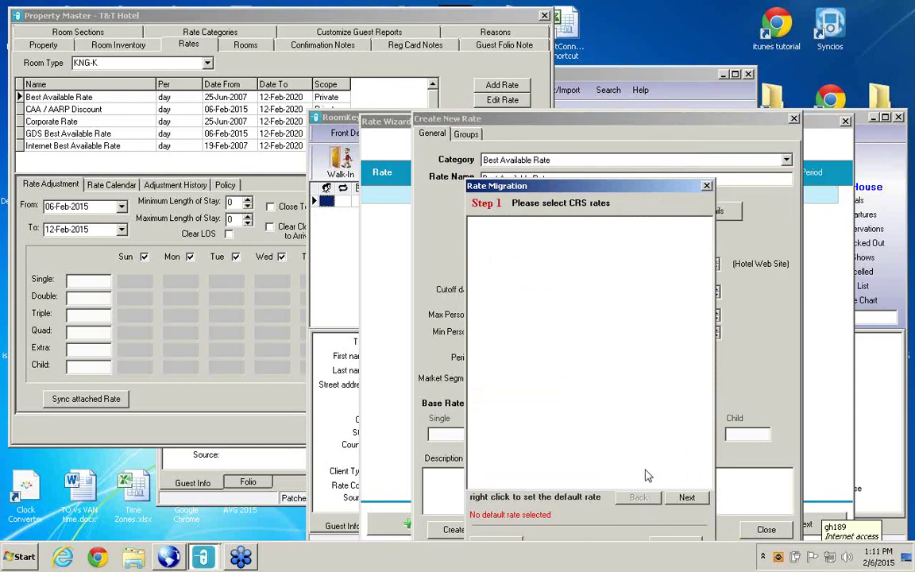
left_click(686, 498)
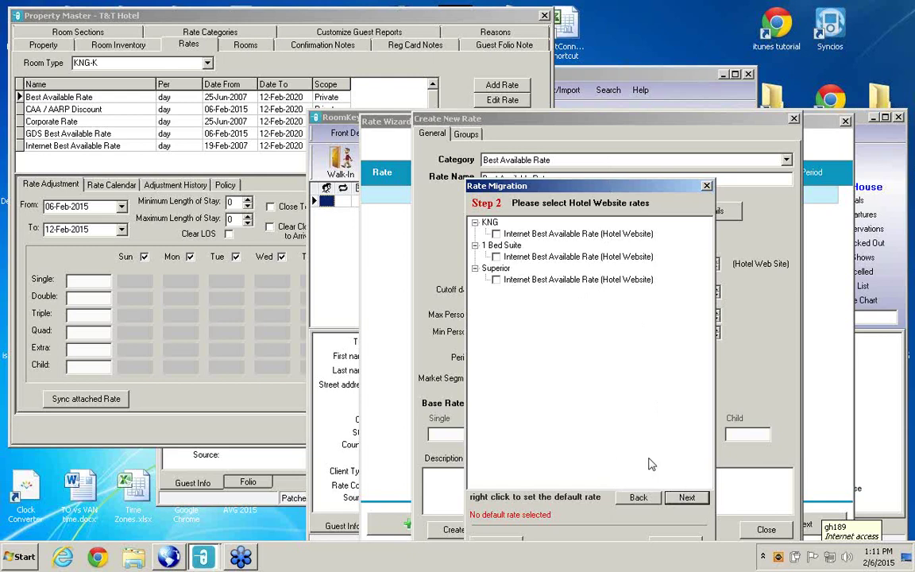
left_click(686, 499)
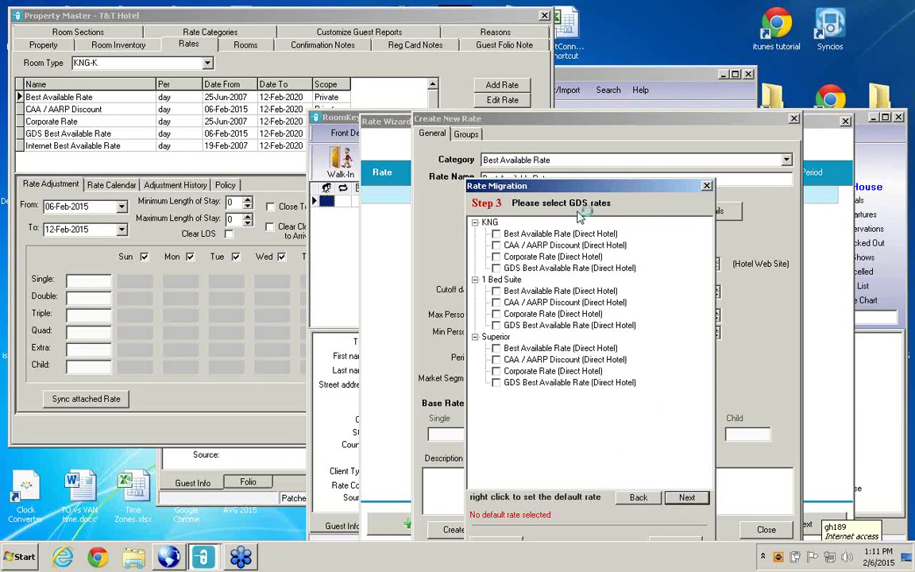
Select GDS Best Available Rate for KNG, 1 Bed Suite and Superior as the GDS rates and advance to Hotel Direct rate selection
left_click(496, 268)
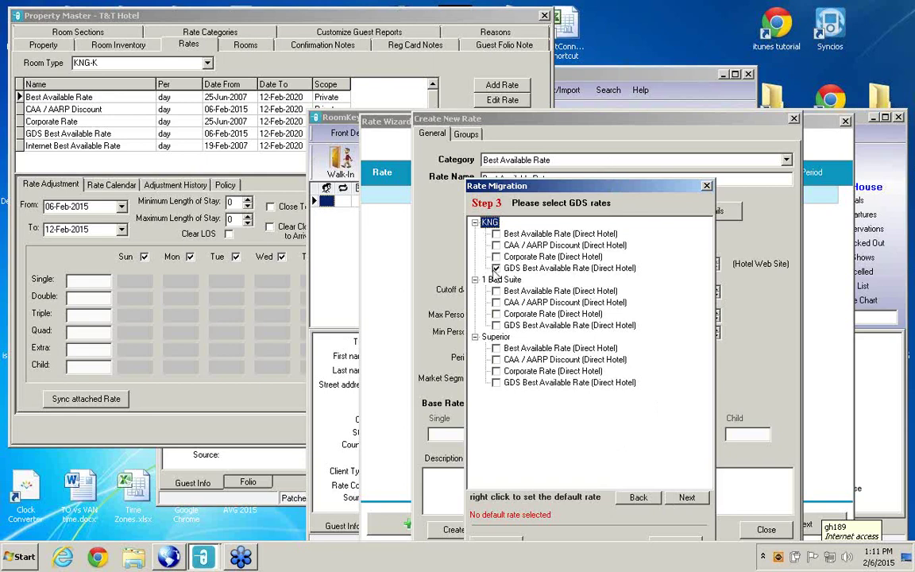
left_click(475, 223)
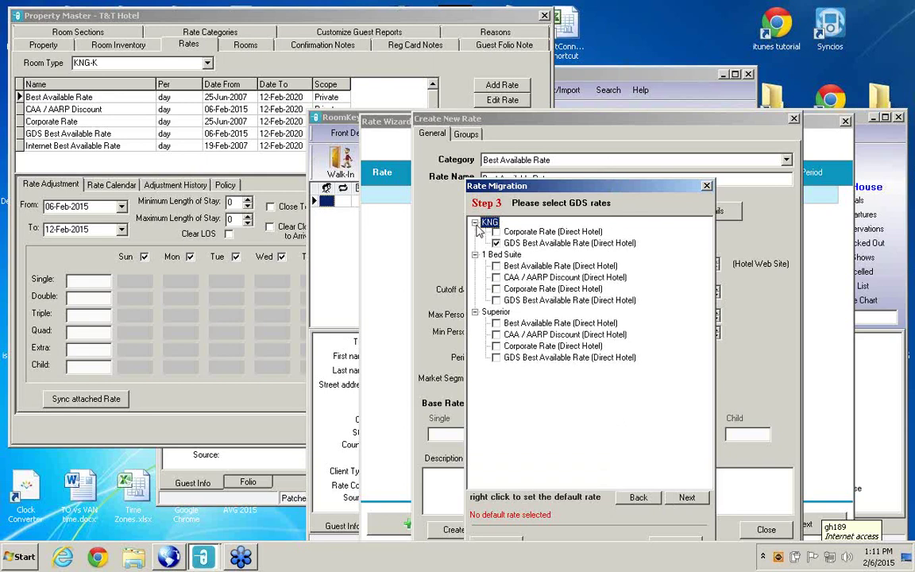
left_click(496, 279)
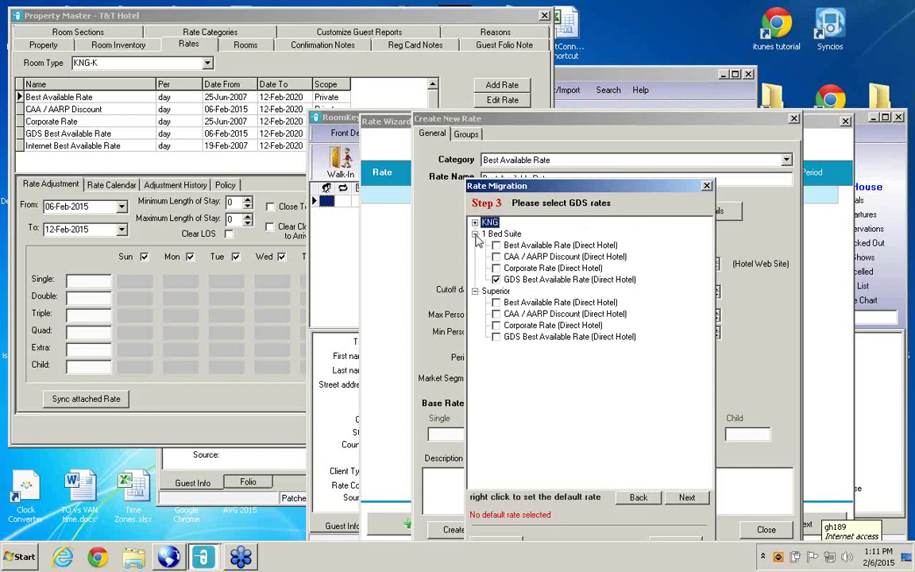
left_click(475, 234)
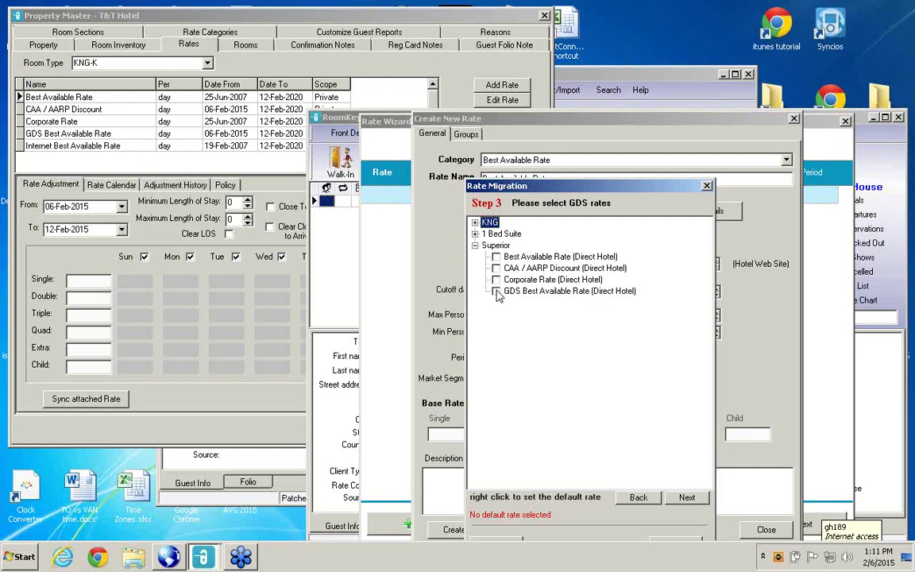
left_click(495, 292)
left_click(475, 245)
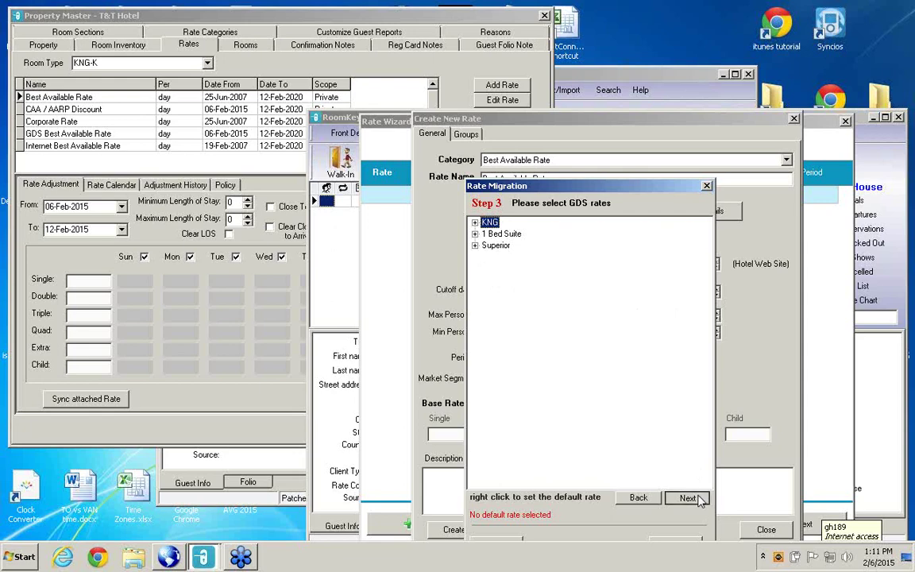
left_click(688, 497)
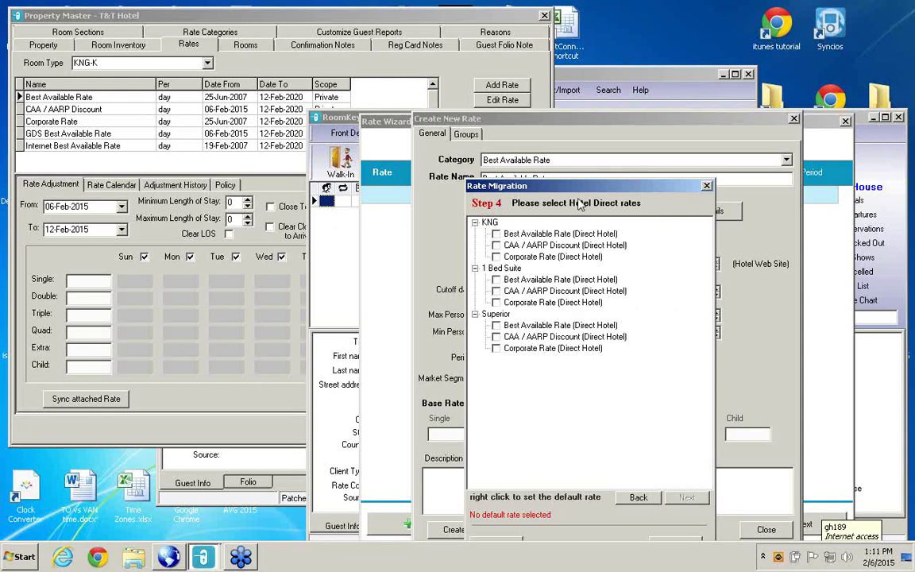
Select Best Available Rate for KNG, 1 Bed Suite and Superior as the Hotel Direct rates, collapsing each room type
double_click(488, 223)
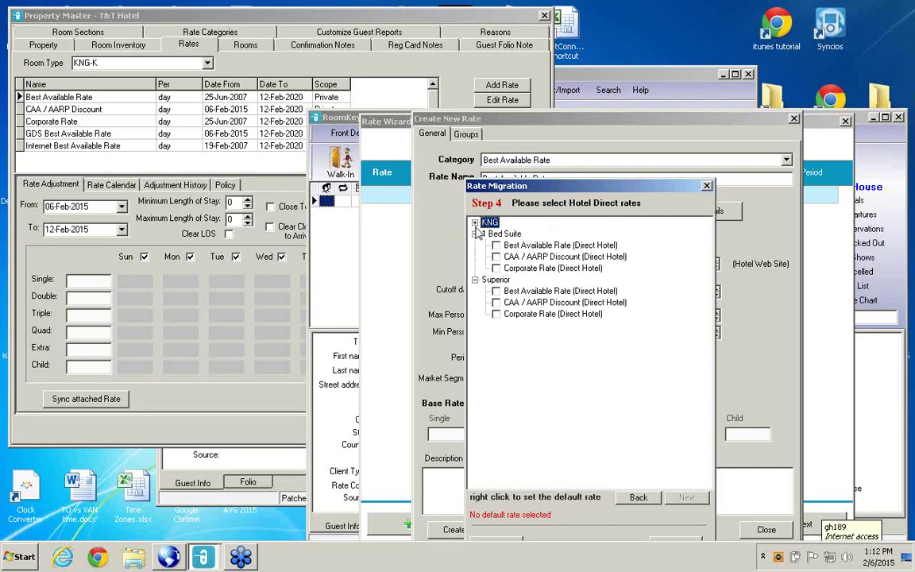
left_click(496, 245)
left_click(474, 233)
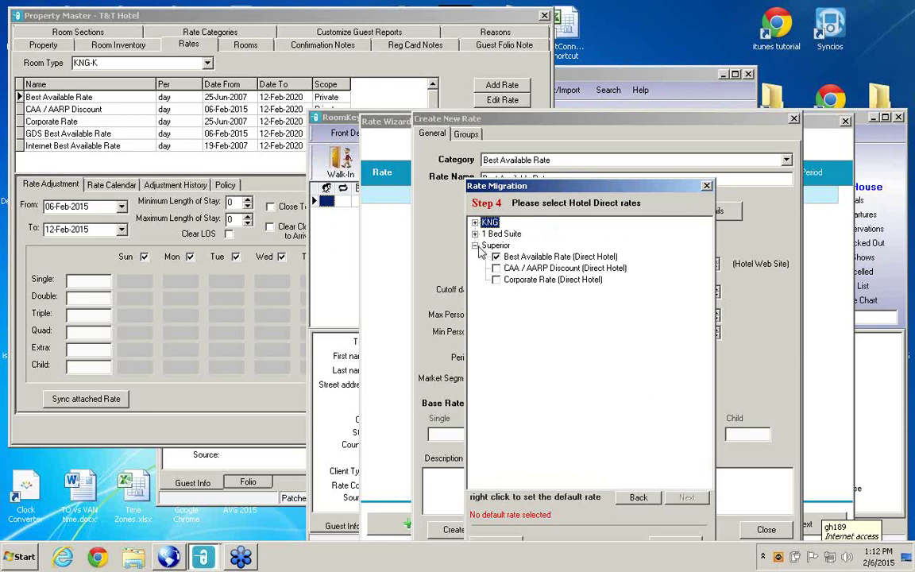
left_click(475, 246)
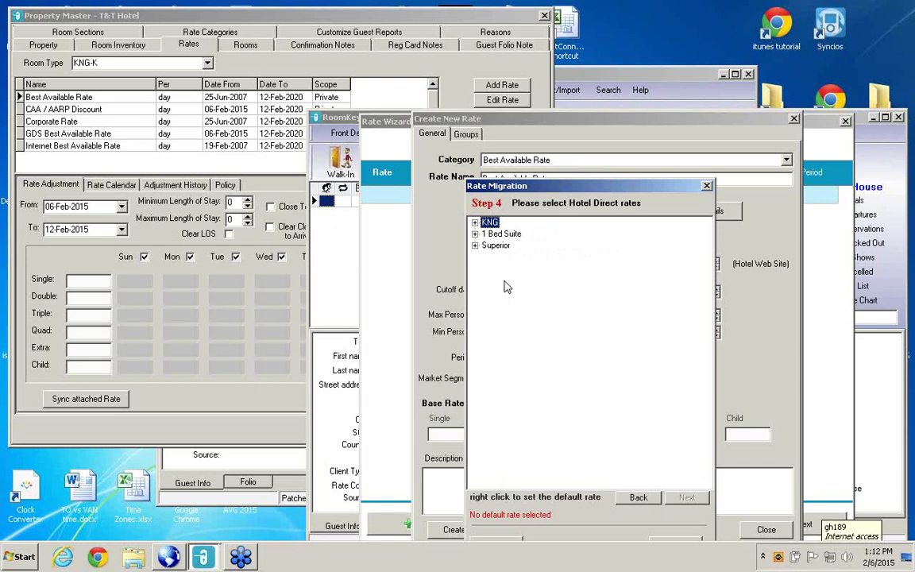
Set KNG's Best Available Rate as the default rate and recheck the GDS selections before returning to the Hotel Direct rates
right_click(500, 230)
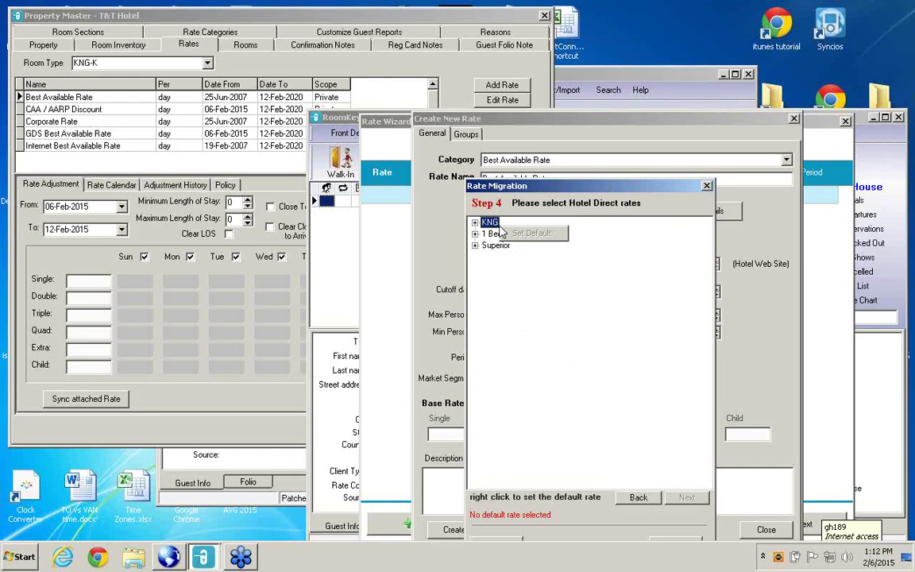
left_click(562, 298)
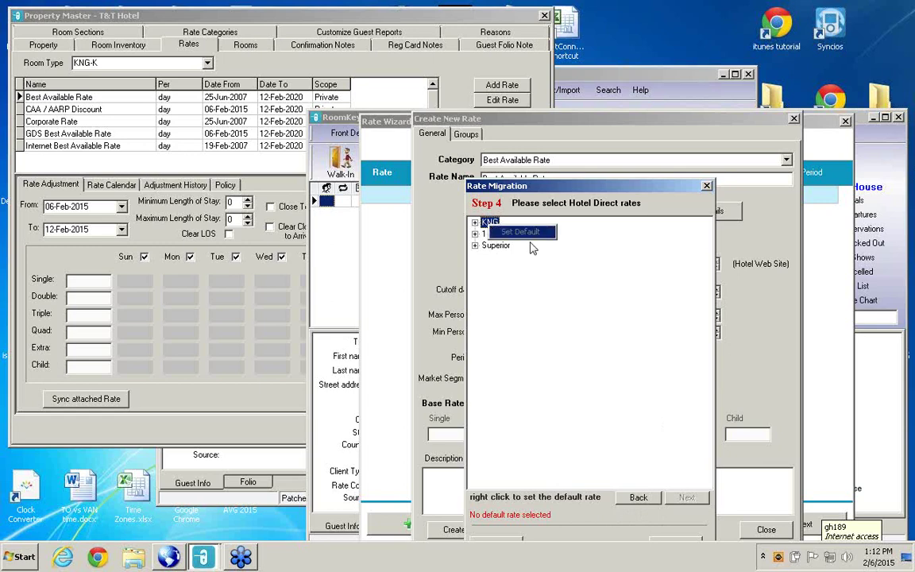
double_click(489, 223)
right_click(516, 234)
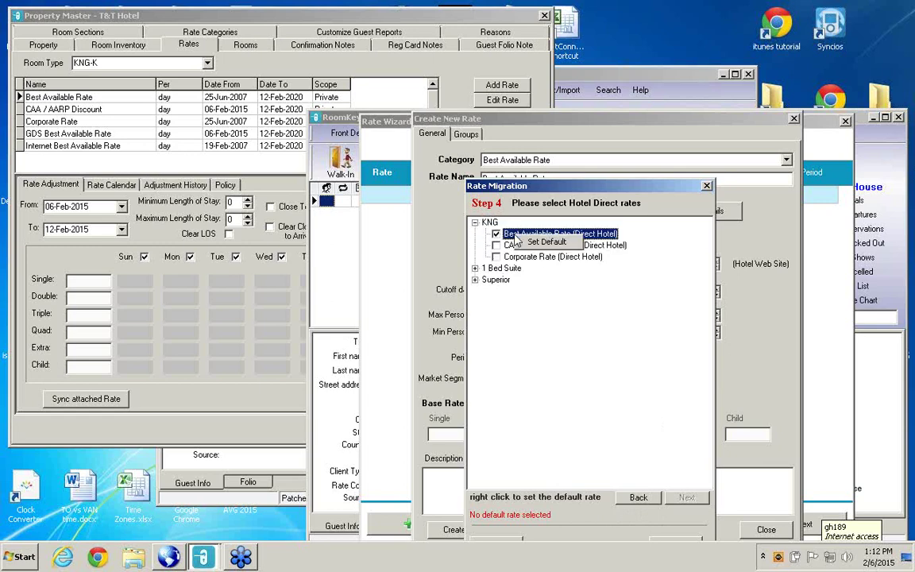
left_click(558, 244)
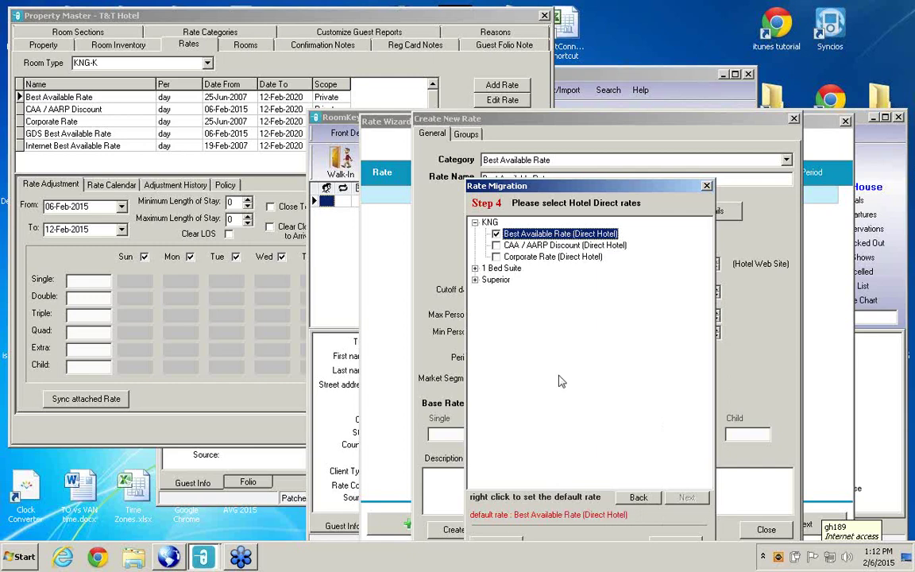
left_click(639, 500)
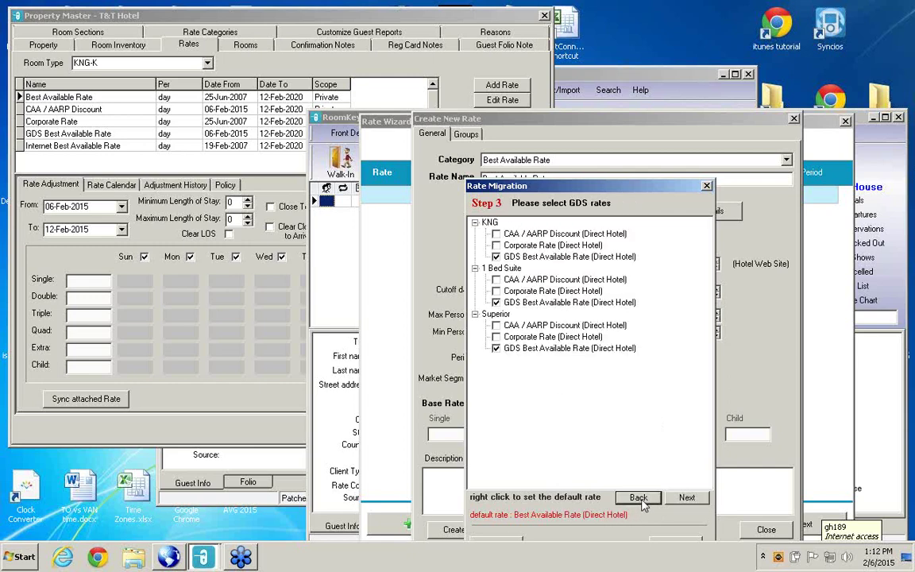
left_click(688, 498)
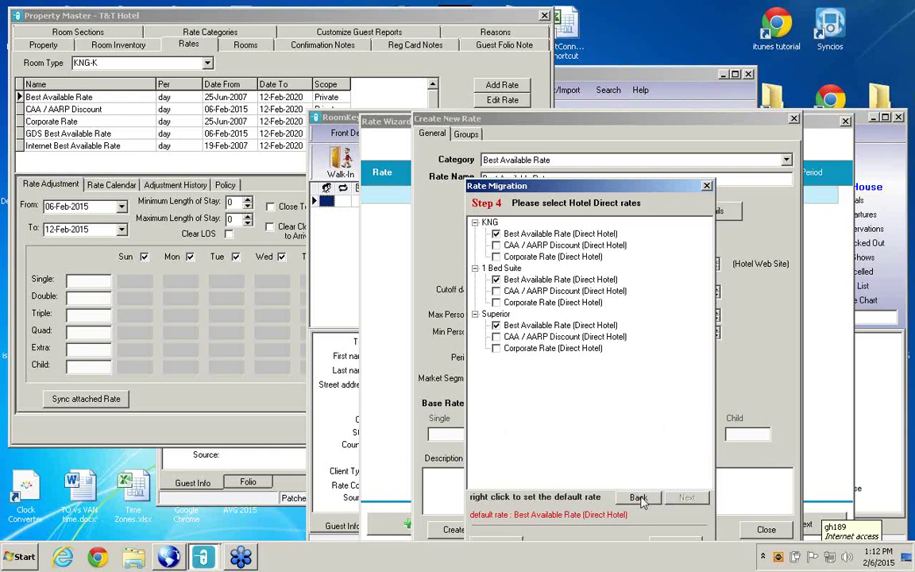
Try setting Best Available Rate as the default for the individual room types, and close the rate migration without finishing it
right_click(533, 235)
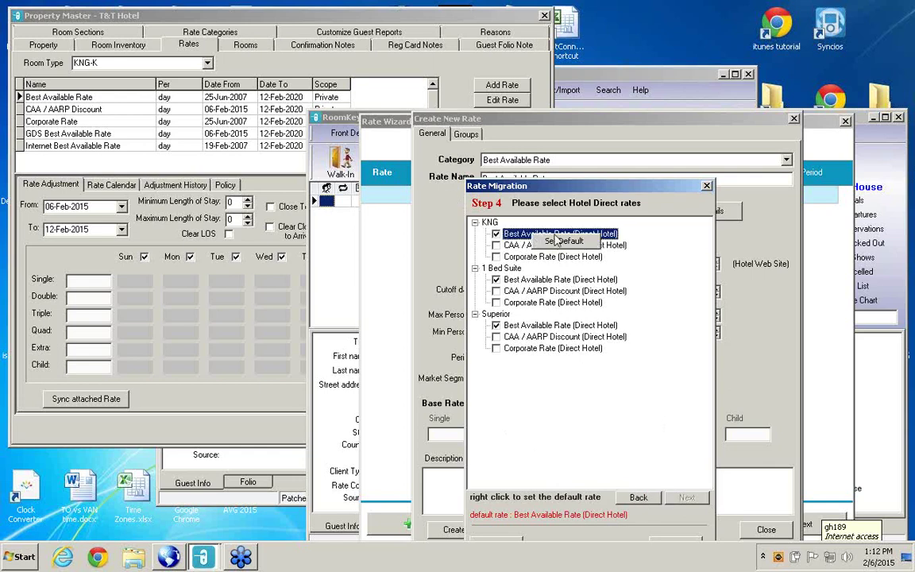
left_click(524, 218)
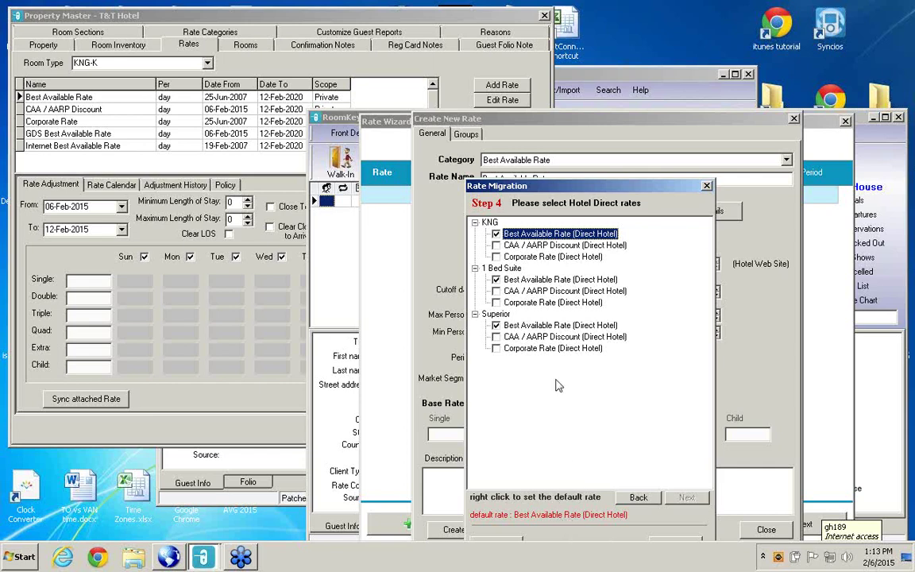
right_click(547, 282)
left_click(574, 285)
right_click(573, 327)
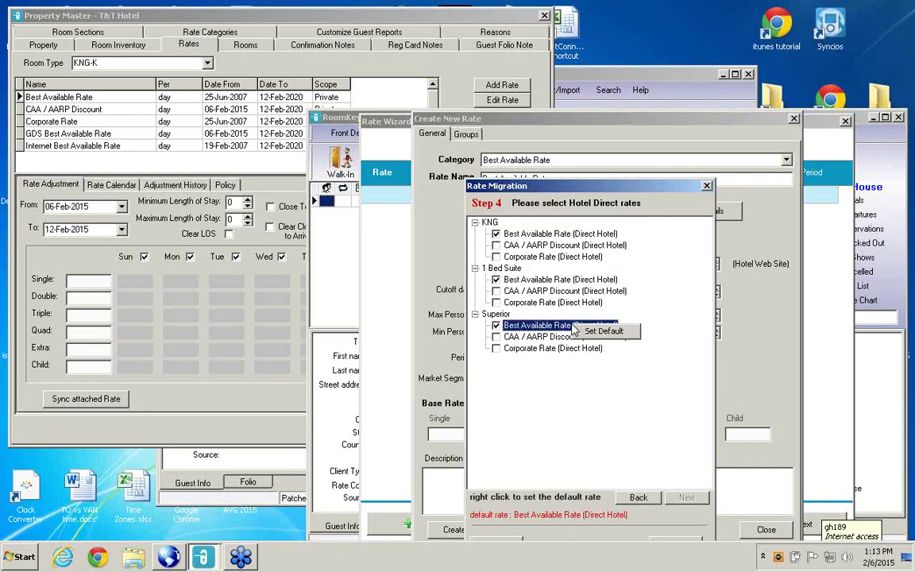
left_click(601, 336)
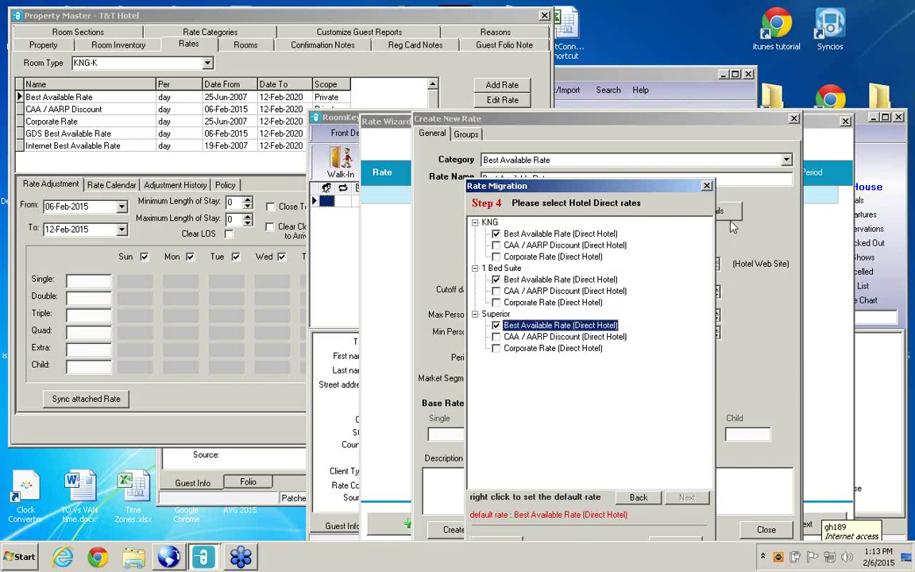
left_click(706, 187)
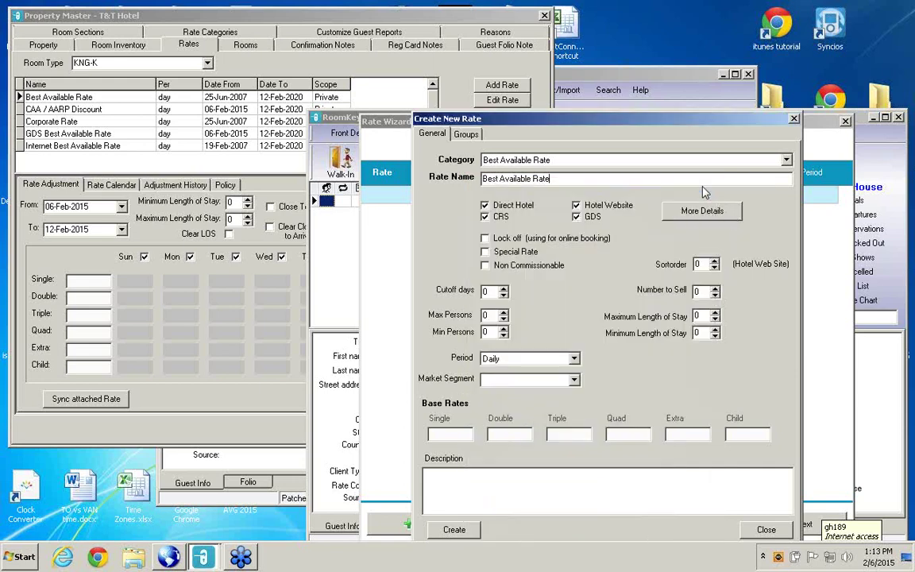
Restart adding existing rates and advance to Hotel Direct rate selection without choosing any CRS, Hotel Website or GDS rates
right_click(570, 276)
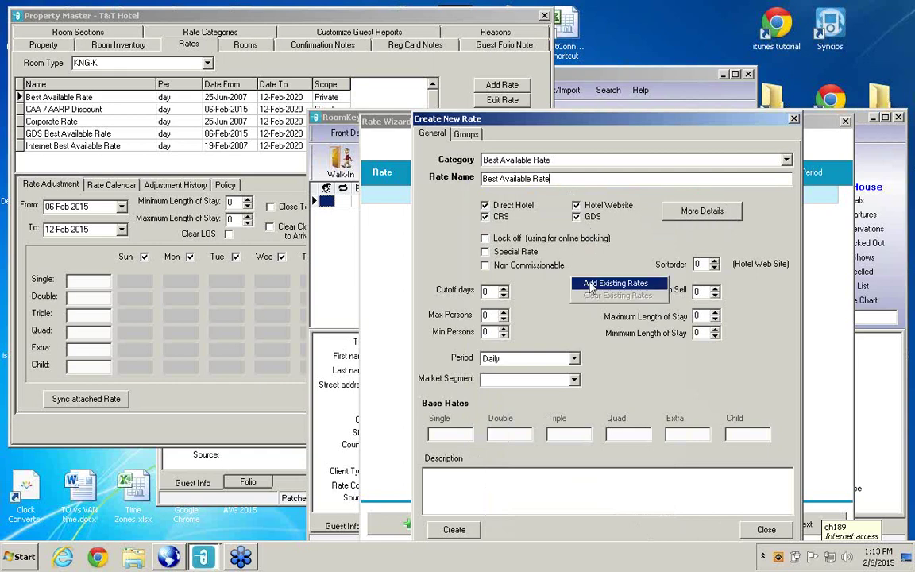
left_click(590, 285)
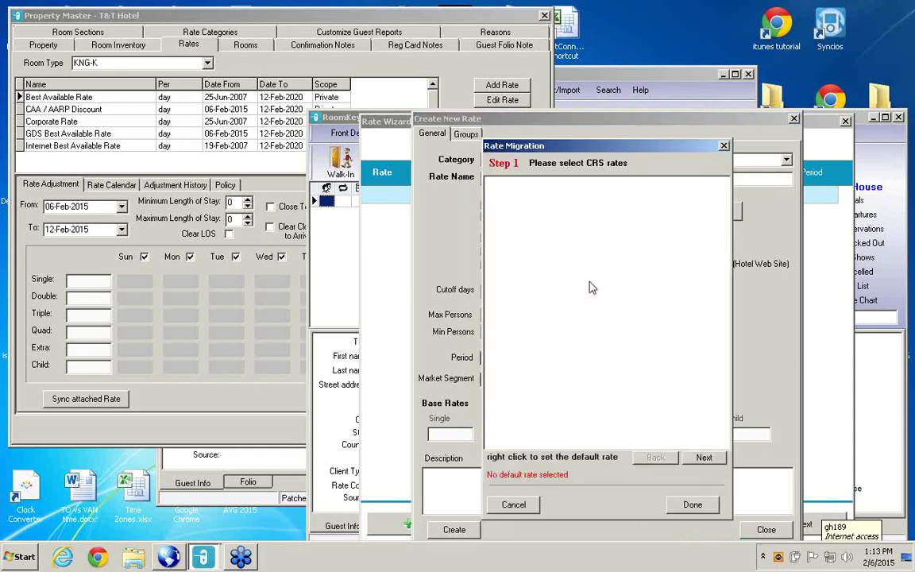
left_click(703, 456)
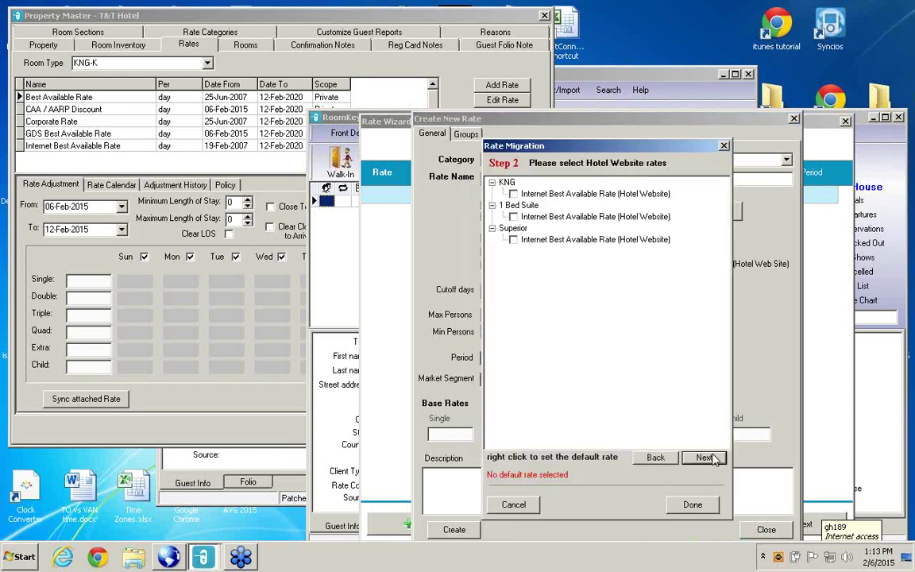
left_click(708, 457)
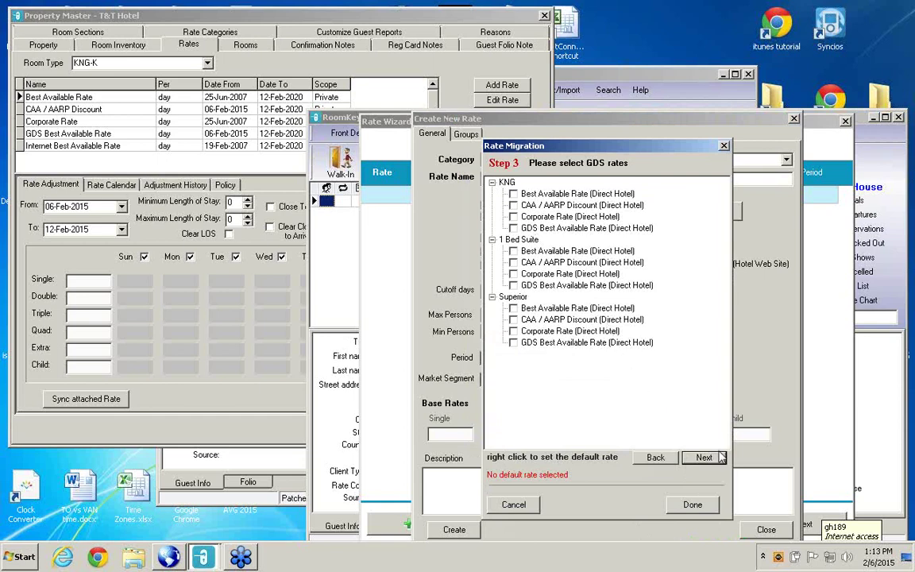
left_click(705, 457)
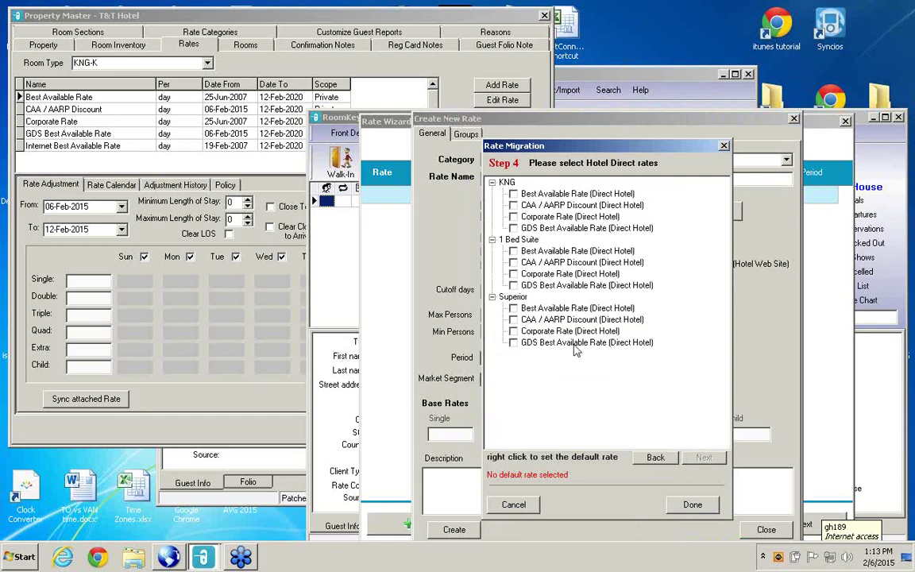
Select Best Available Rate for KNG, 1 Bed Suite and Superior as Hotel Direct rates and return to GDS rate selection
left_click(513, 194)
left_click(513, 251)
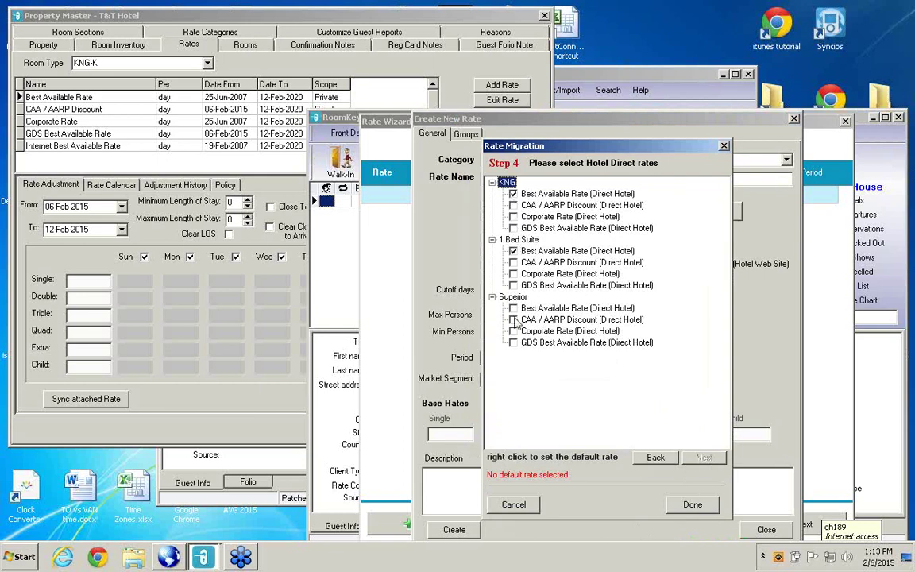
left_click(653, 458)
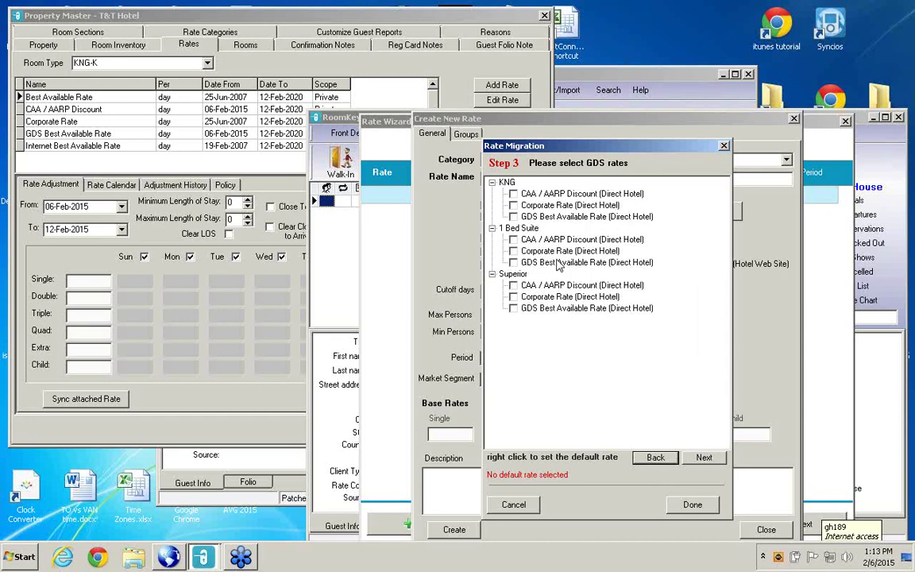
Select GDS Best Available Rate for KNG, 1 Bed Suite and Superior as the GDS rates and finish the rate migration
left_click(513, 216)
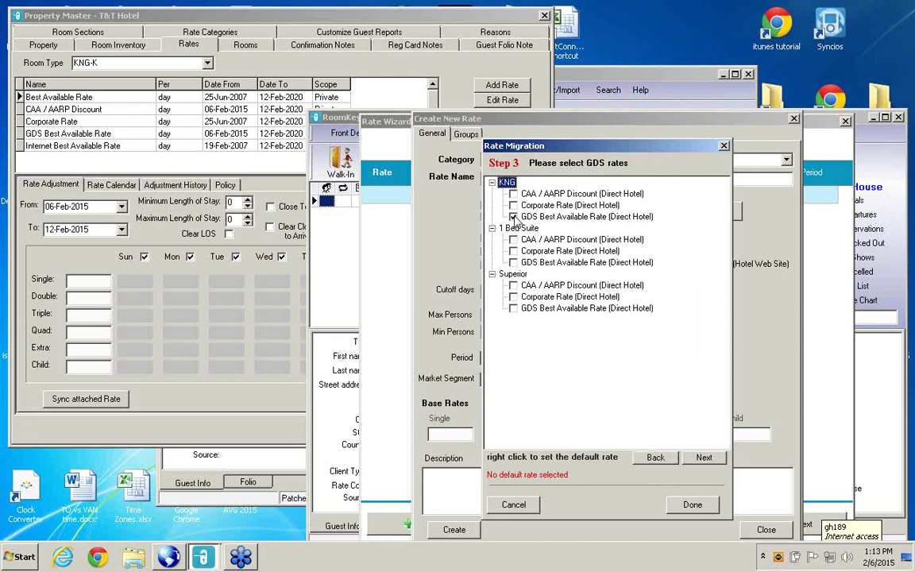
left_click(513, 262)
left_click(513, 308)
left_click(692, 505)
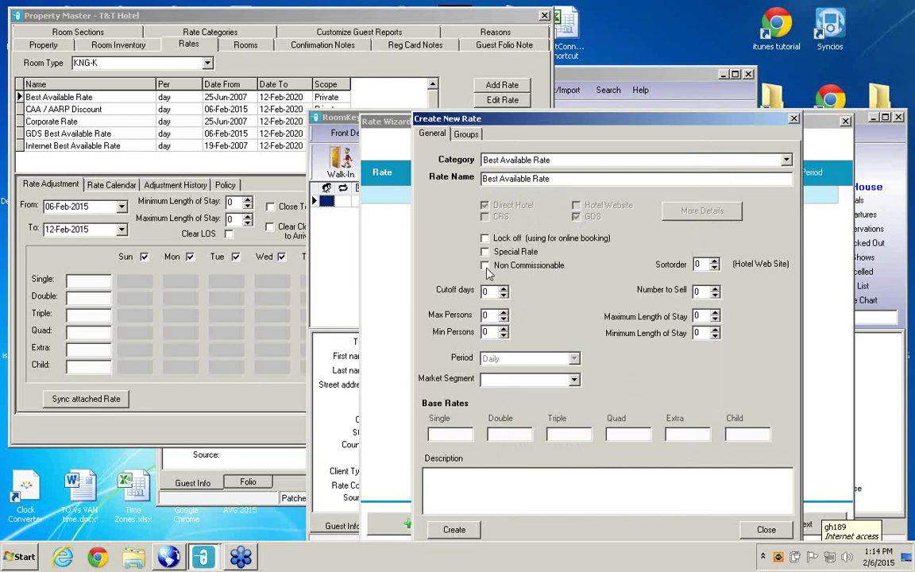
Set the new rate's minimum persons to 1 and minimum length of stay to 1
right_click(506, 333)
left_click(503, 328)
left_click(715, 329)
Check the existing Best Available Rate's details in Property Master and create the new rate in the Rate Wizard
left_click(500, 99)
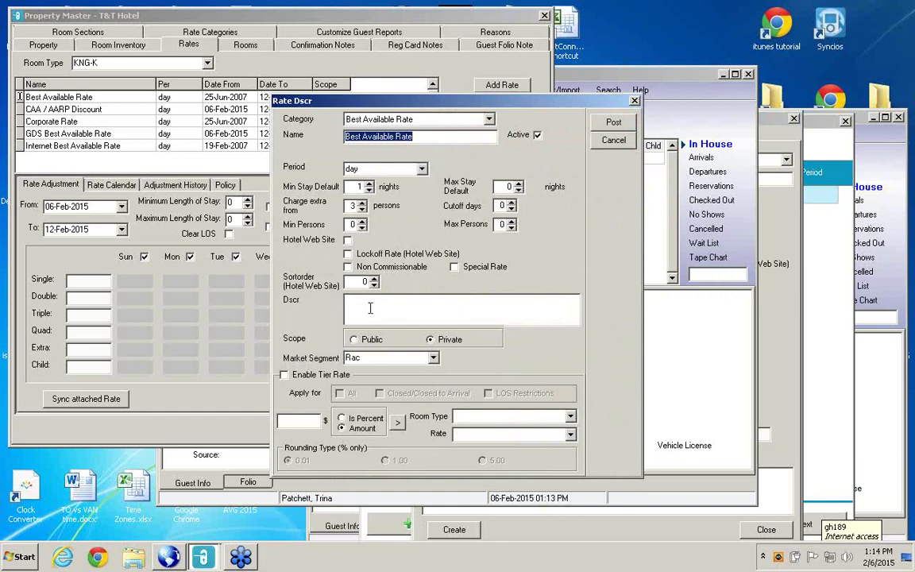
left_click(372, 303)
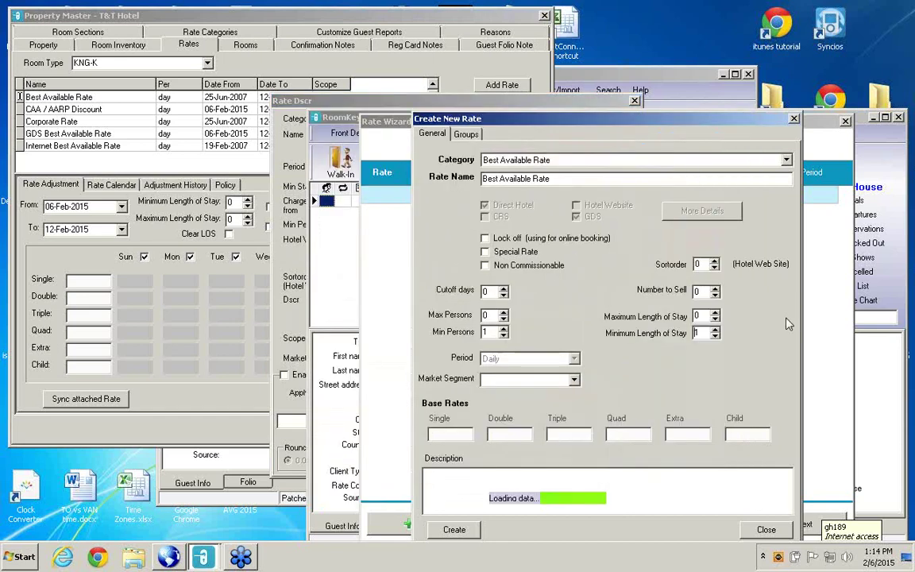
left_click(454, 530)
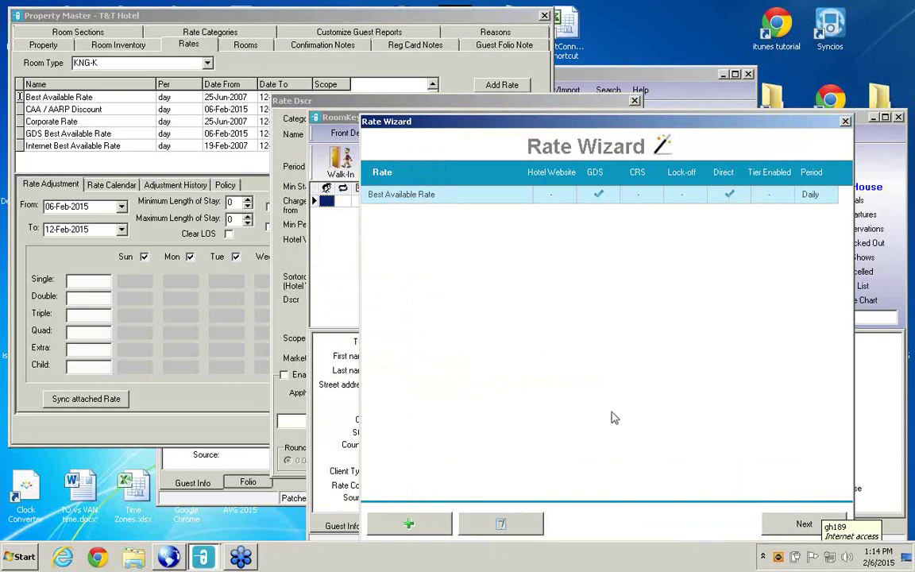
Review the client types assigned to the new Best Available Rate under Hotel Direct and GDS, and close its details
left_click(503, 524)
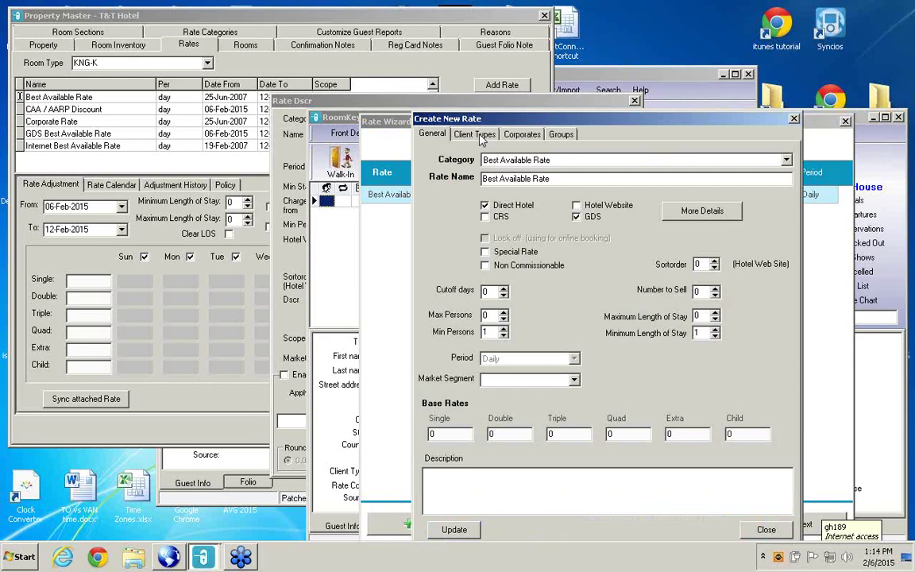
left_click(476, 134)
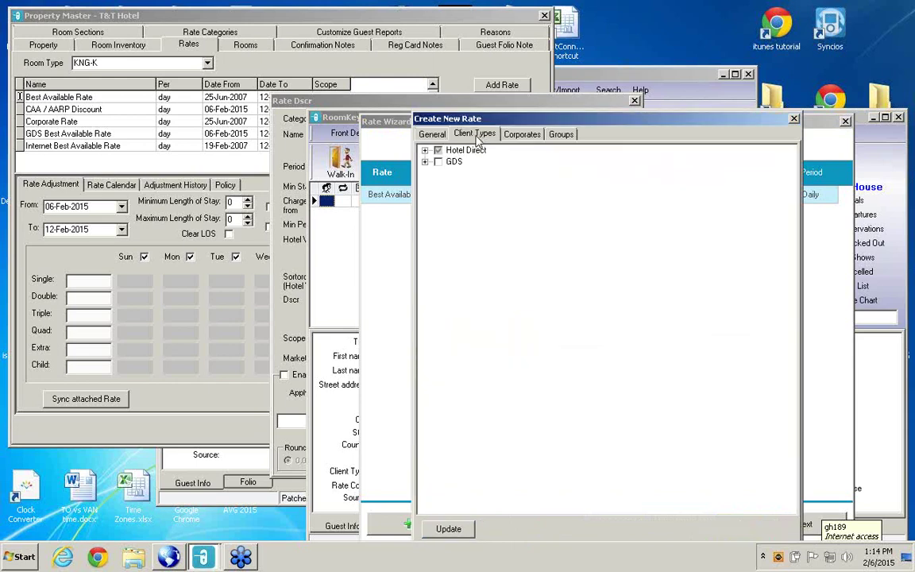
left_click(425, 151)
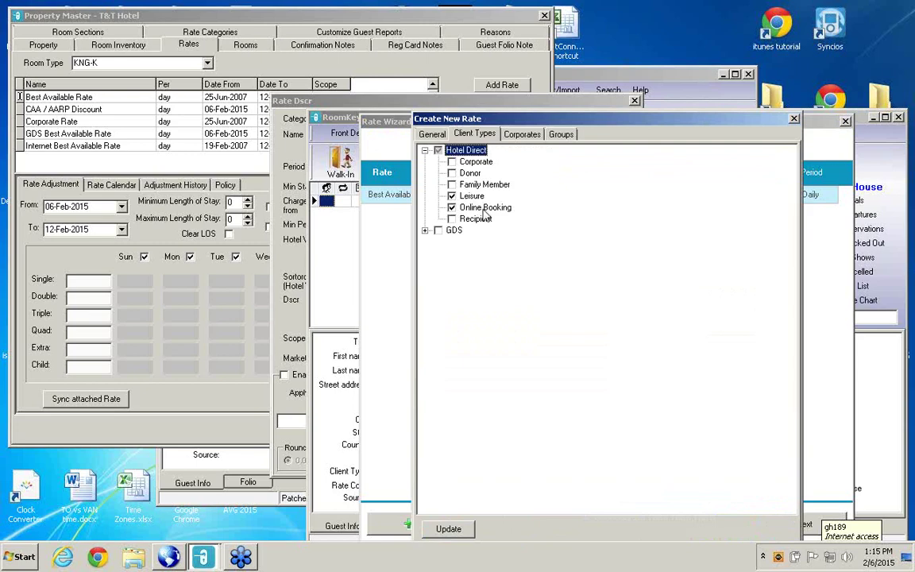
left_click(425, 230)
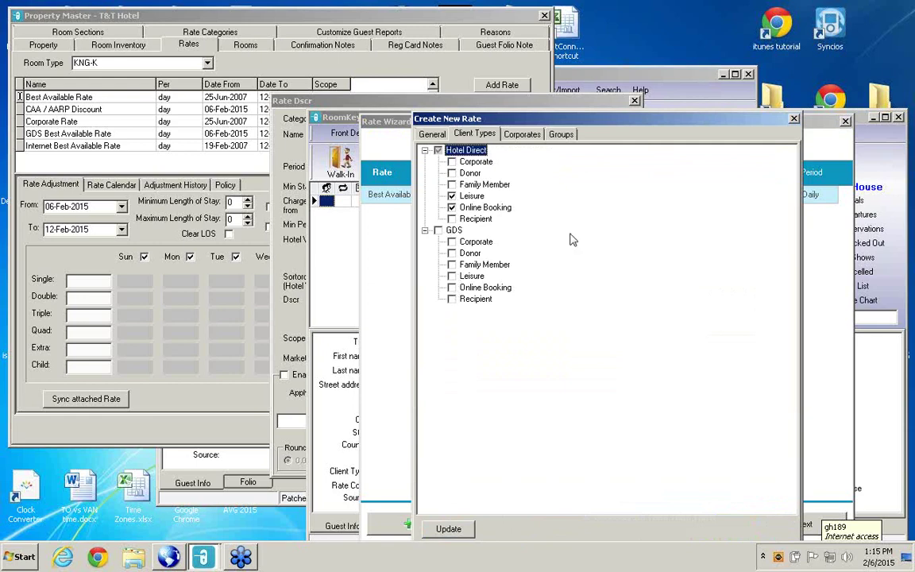
left_click(793, 119)
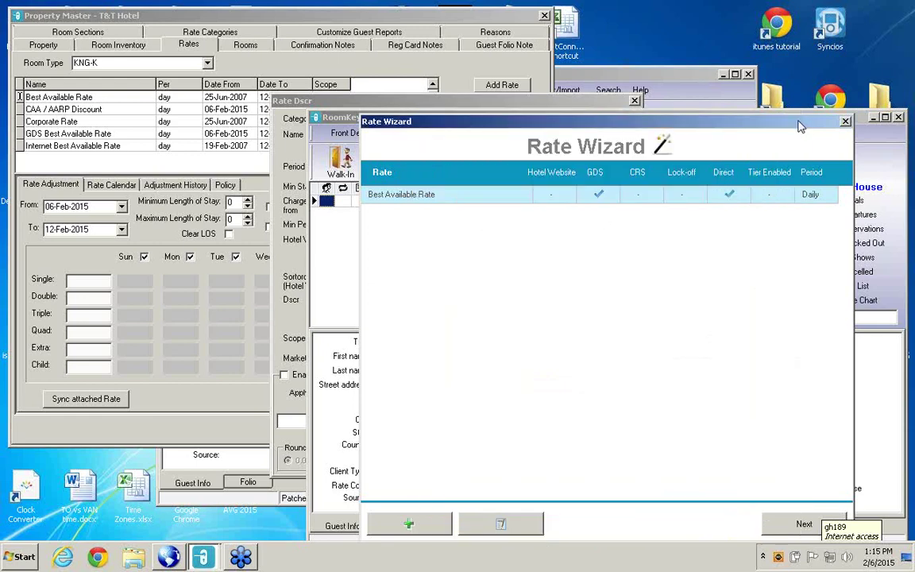
Check the Best Available Rate's rate calendar for room type KNG under both the Hotel Direct and GDS rate types
left_click(804, 525)
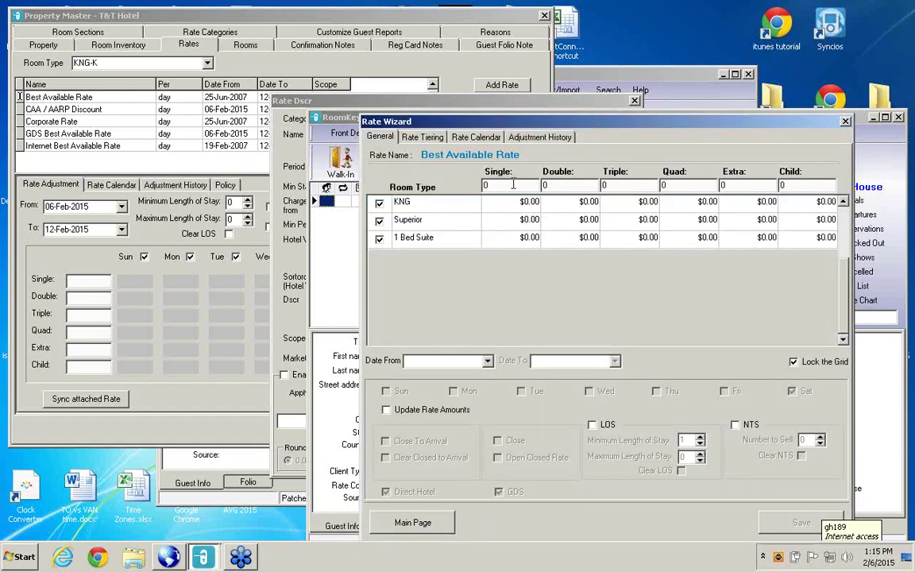
left_click(483, 139)
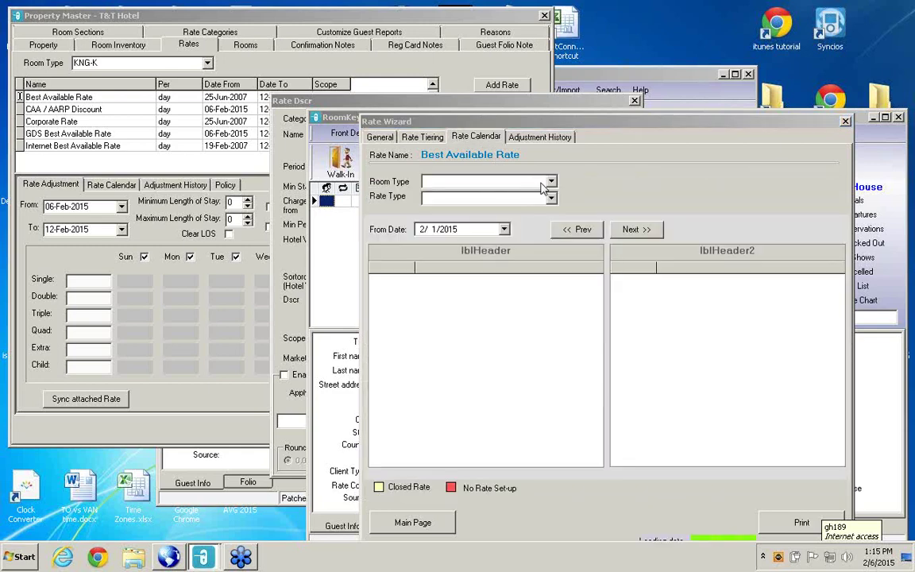
left_click(537, 182)
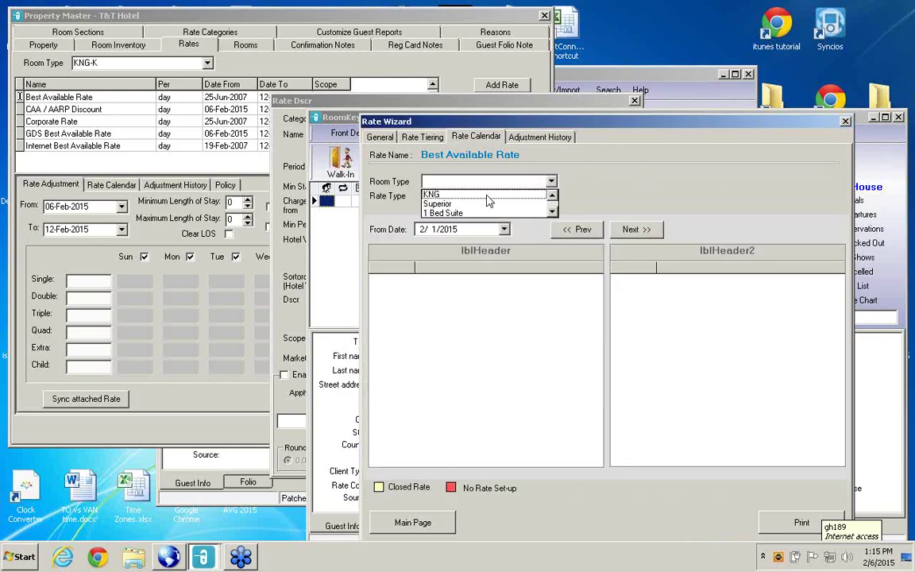
left_click(438, 193)
left_click(550, 199)
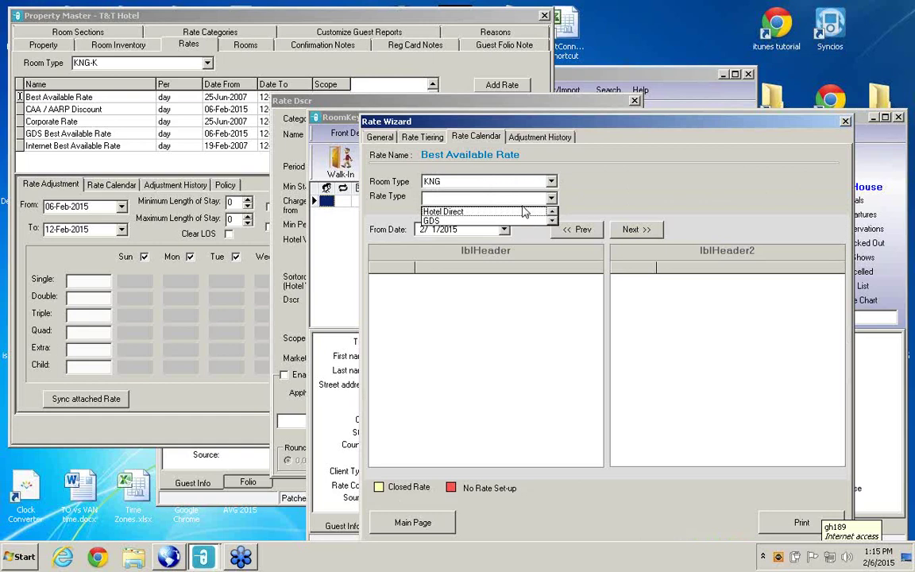
left_click(480, 210)
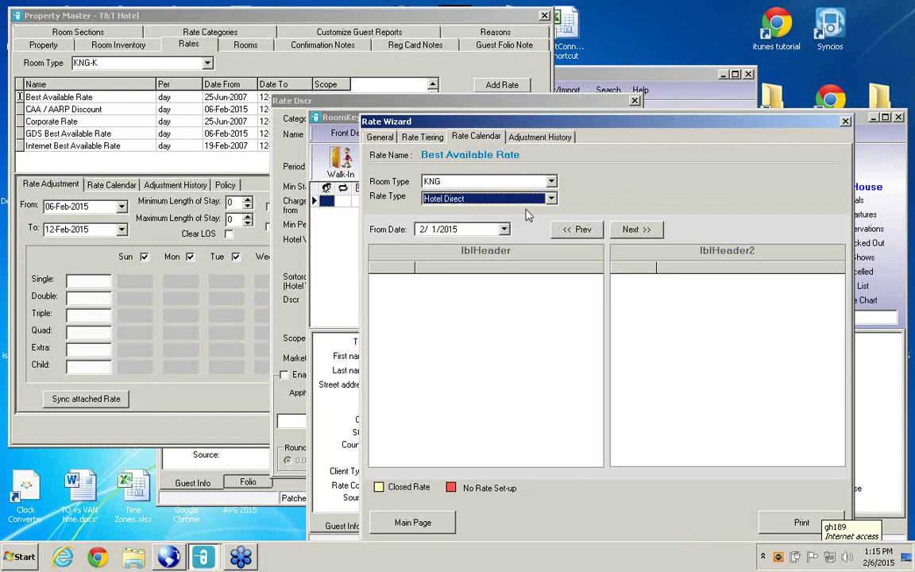
left_click(479, 199)
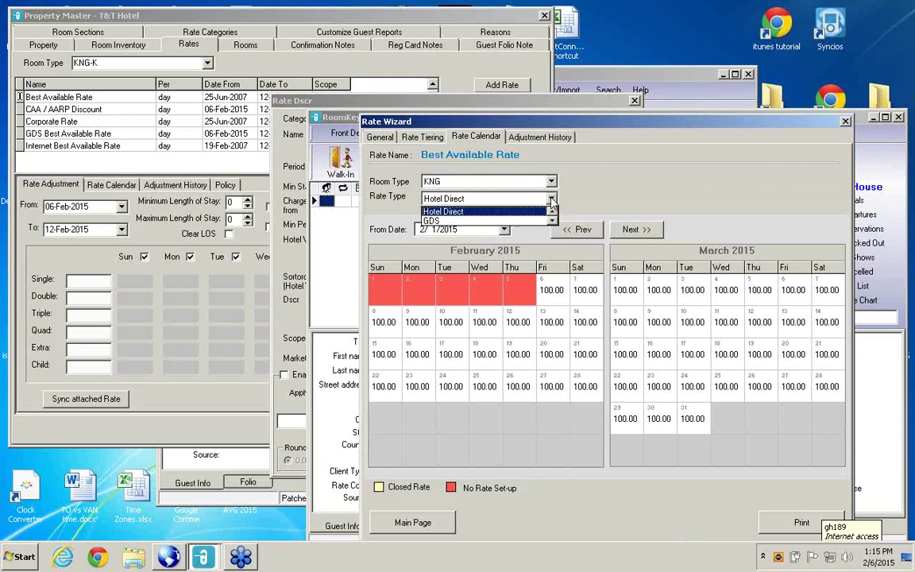
left_click(469, 211)
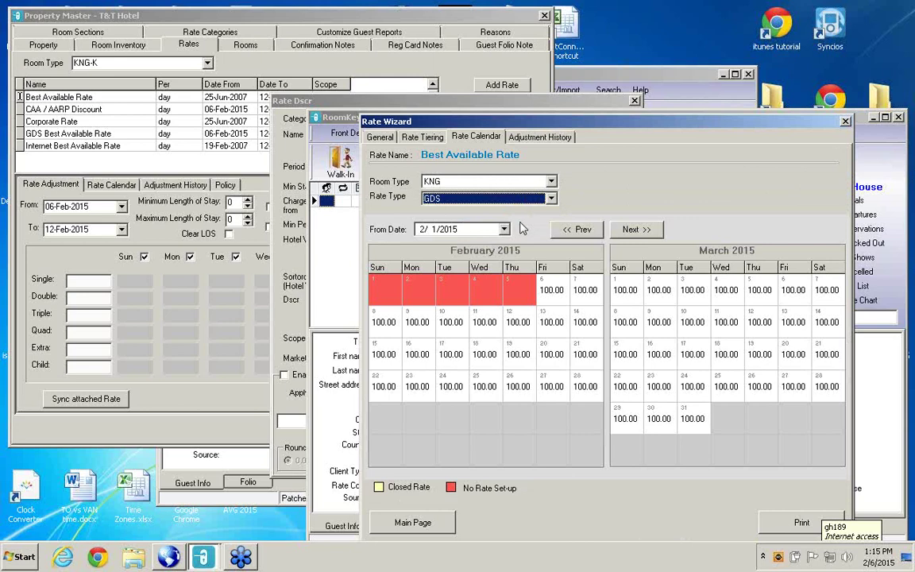
Close the Rate Wizard, the rate description and Property Master, and reopen the property's Rates from System Configuration
left_click(845, 122)
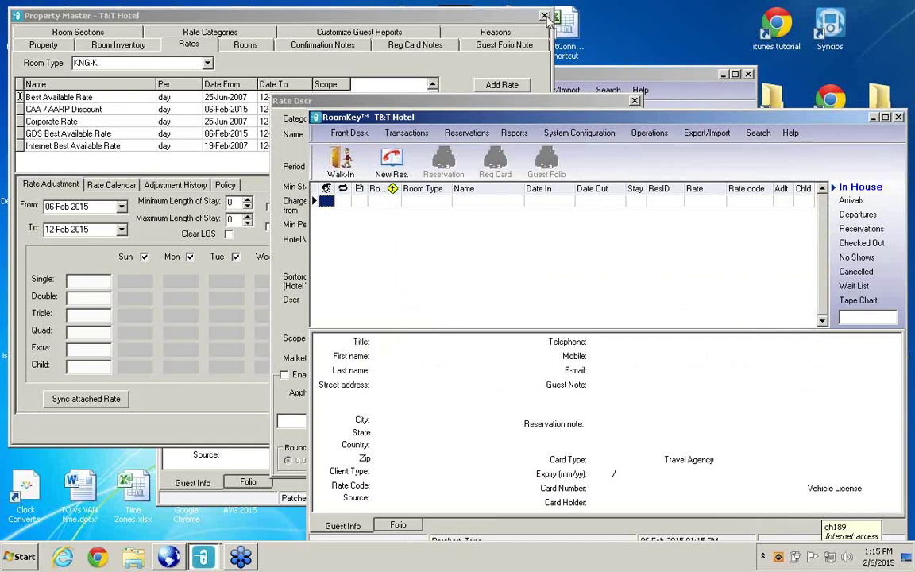
left_click(492, 19)
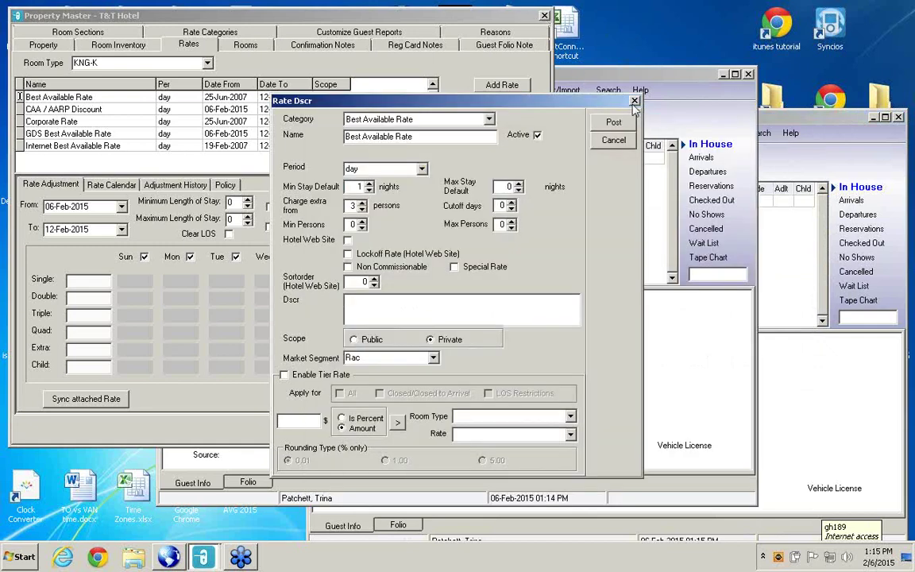
key("Escape")
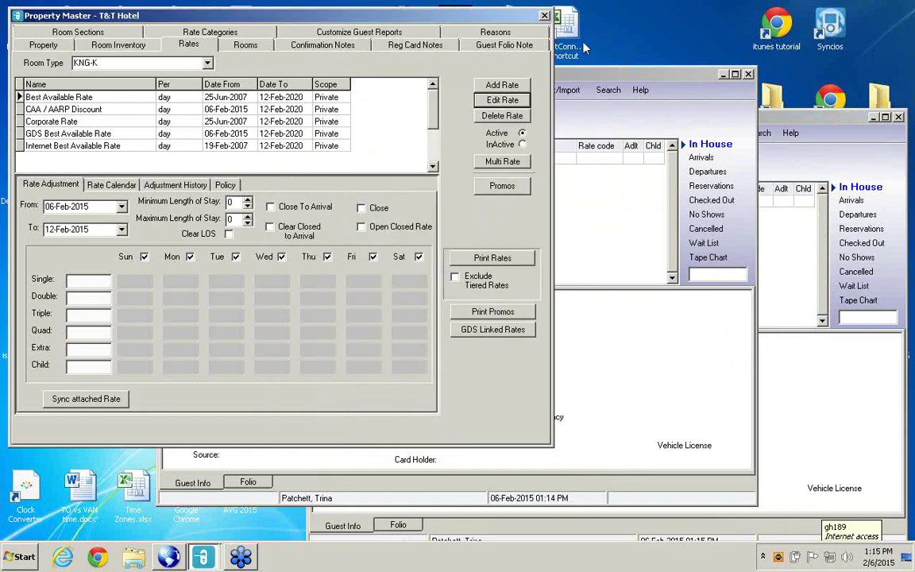
left_click(545, 17)
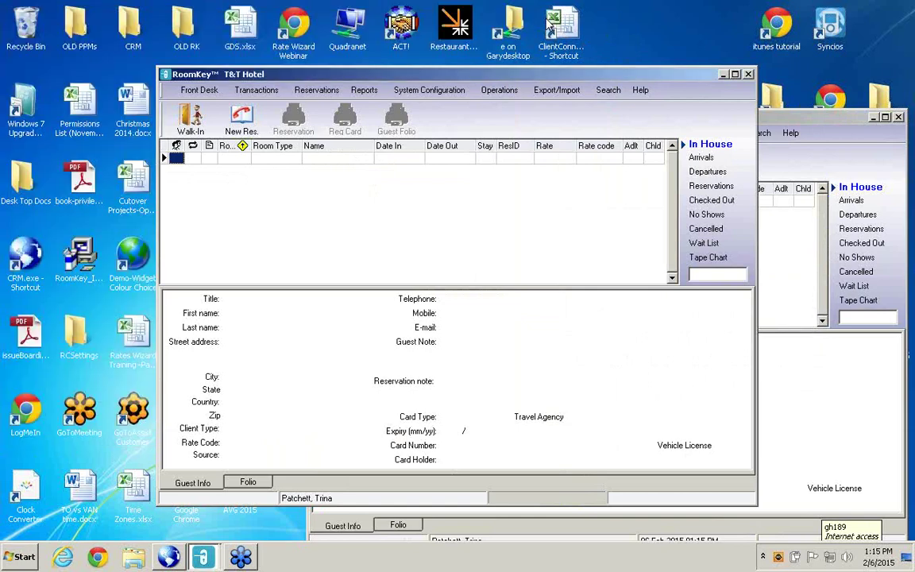
left_click(429, 90)
left_click(428, 174)
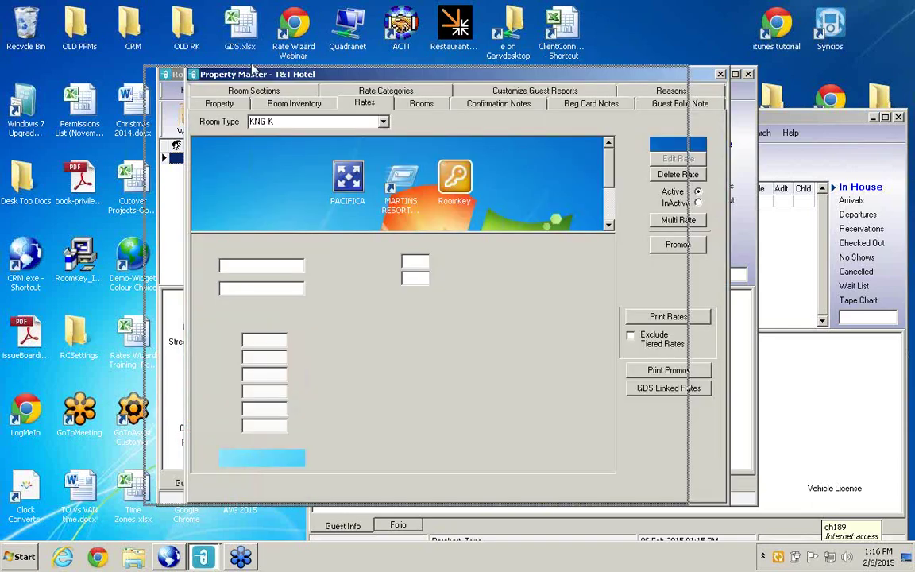
left_click_drag(251, 69, 150, 23)
Examine the KNG-K rate list in Property Master, comparing Best Available Rate and Best Available Rate / GDS
left_click(465, 179)
left_click(465, 179)
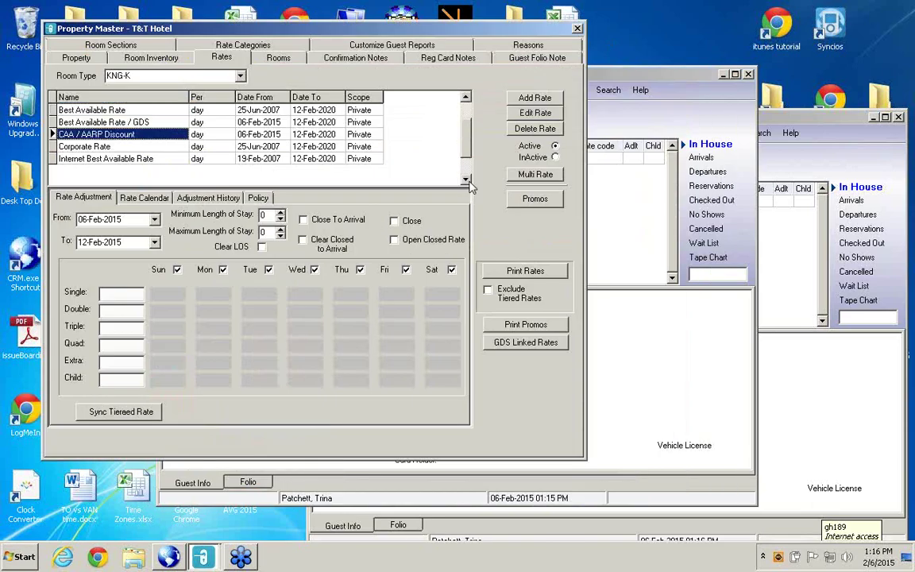
left_click(465, 179)
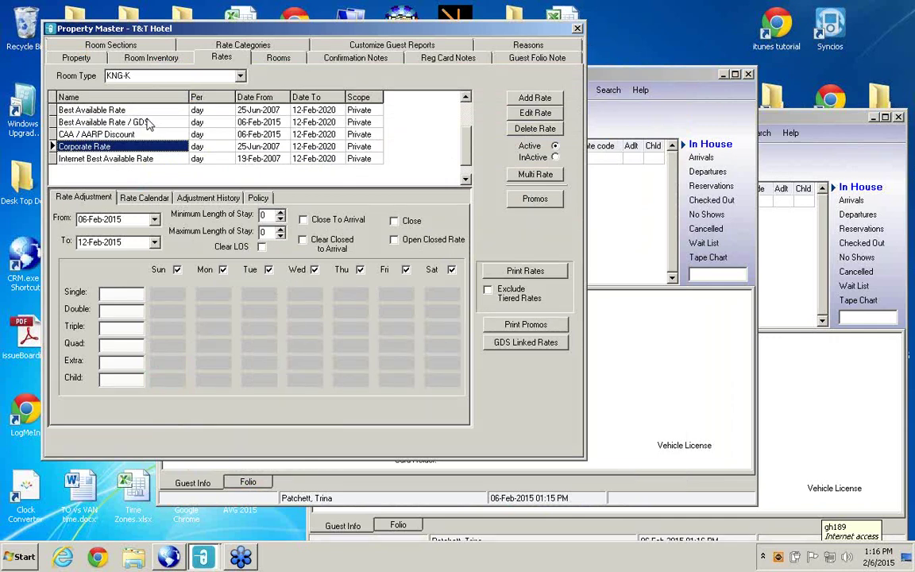
left_click(144, 112)
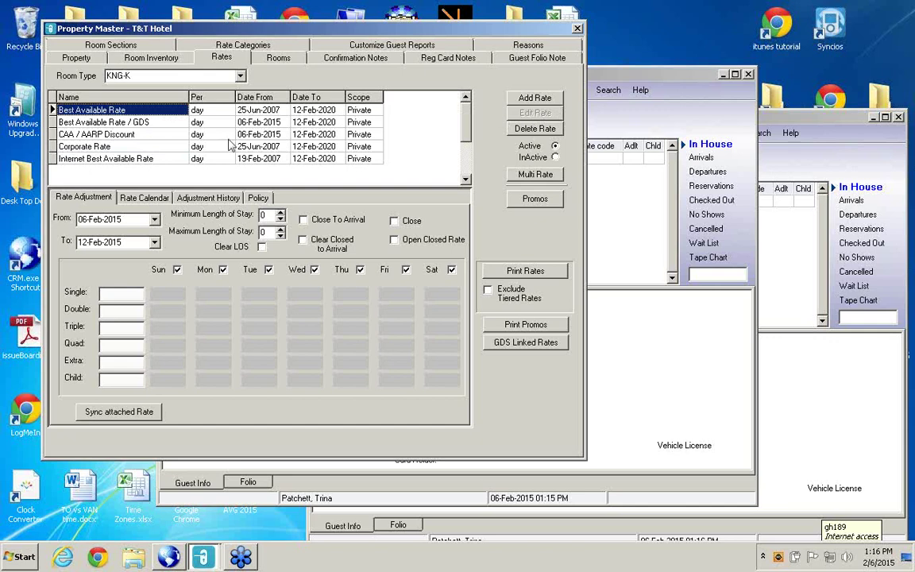
left_click(148, 123)
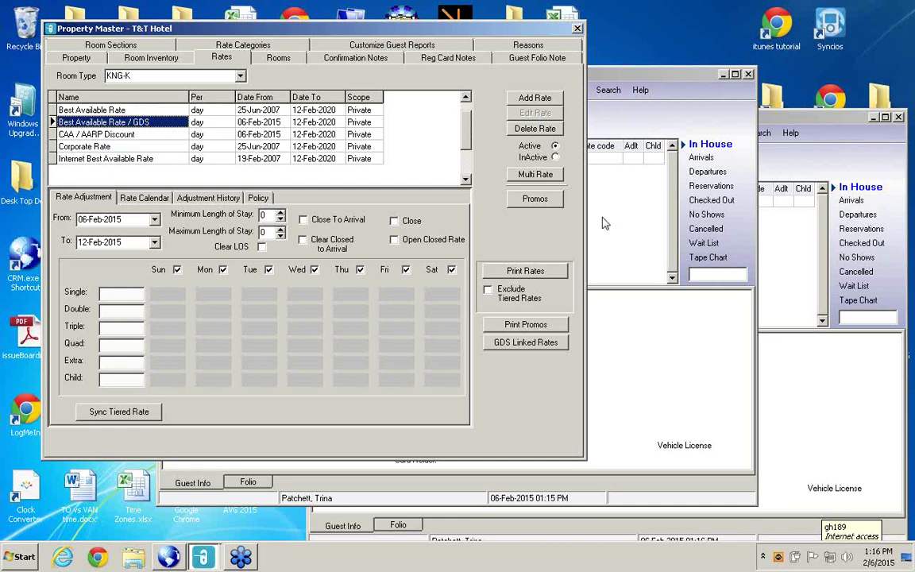
Reopen the Rate Wizard and check the unmigrated CAA / AARP Discount and Corporate Rate entries in Property Master
left_click(838, 382)
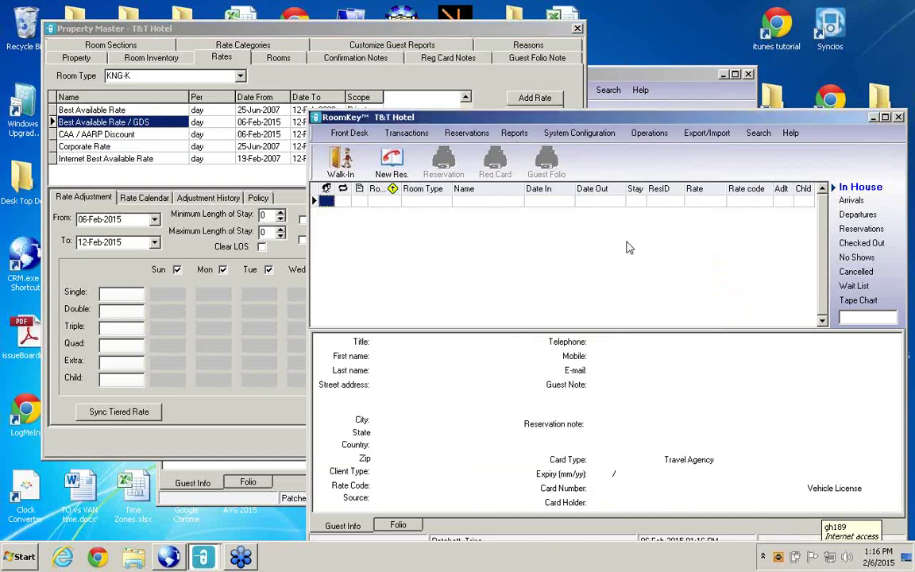
left_click(584, 135)
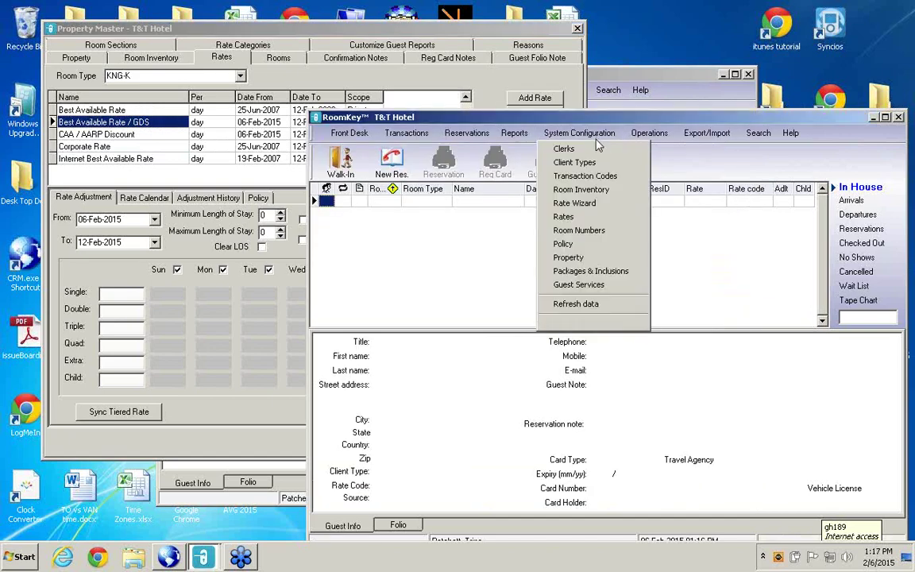
left_click(582, 204)
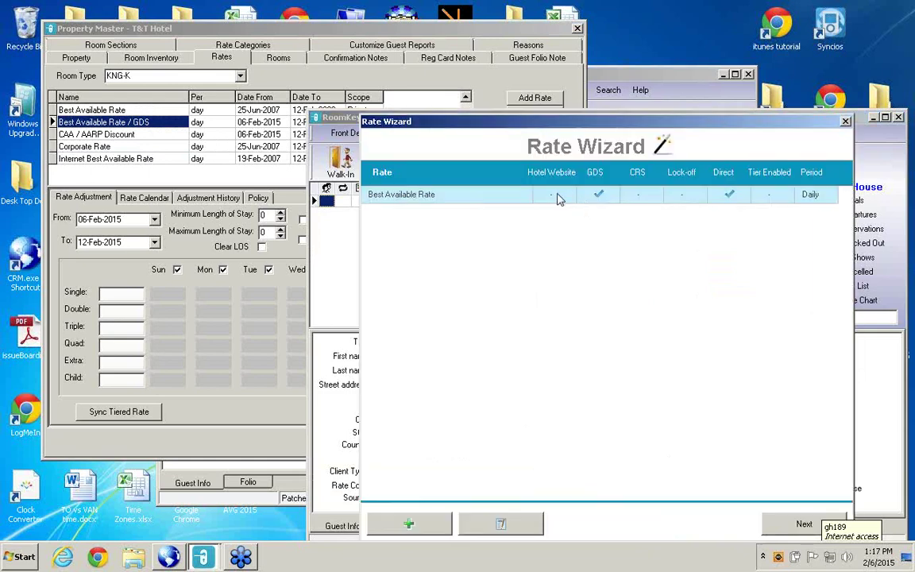
left_click(134, 136)
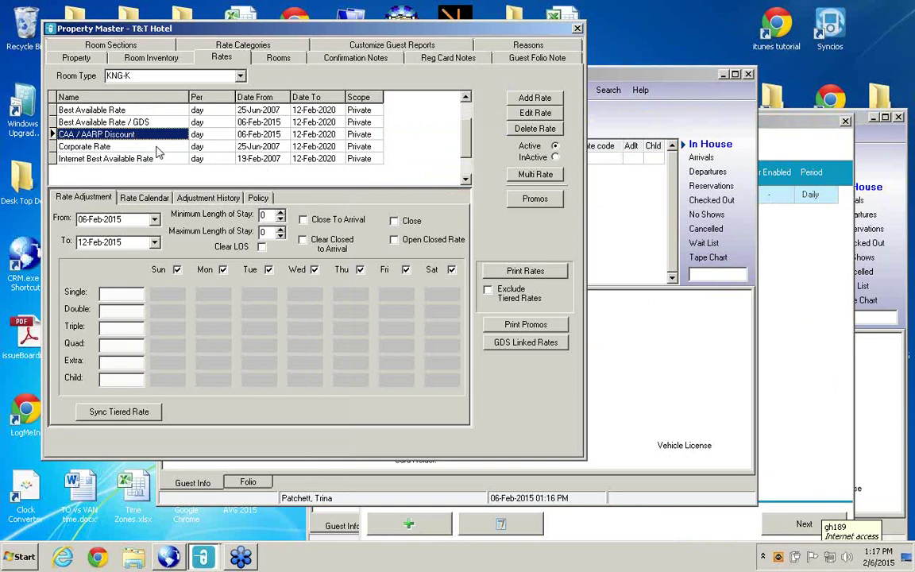
left_click(158, 148)
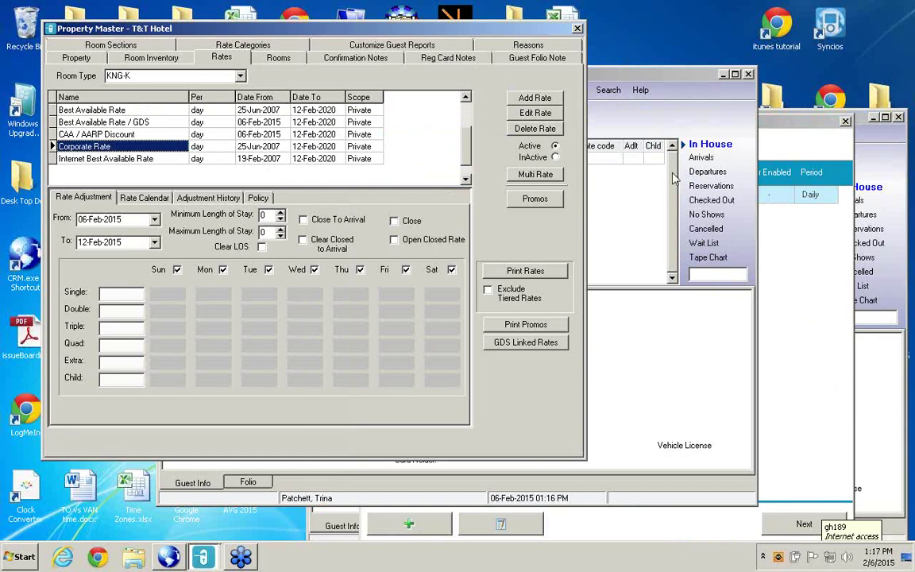
left_click(753, 250)
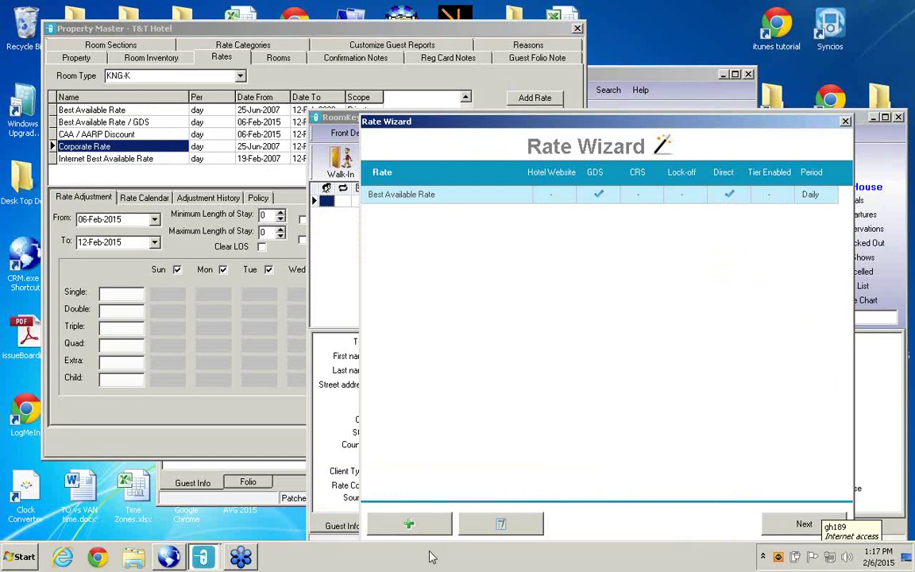
Start a new Rate Wizard rate in the Corporate Rate category, name it Corporate Rate and open its rate migration
left_click(409, 525)
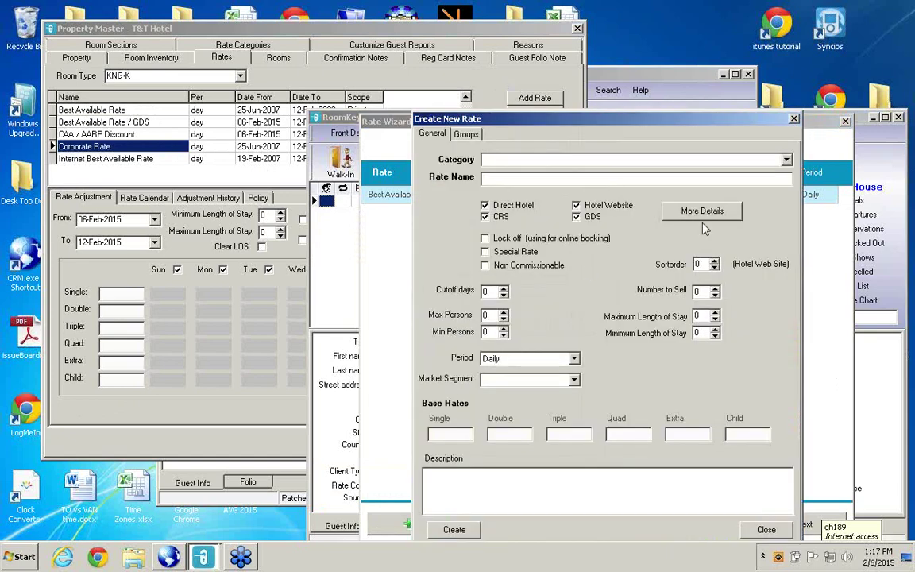
left_click(786, 161)
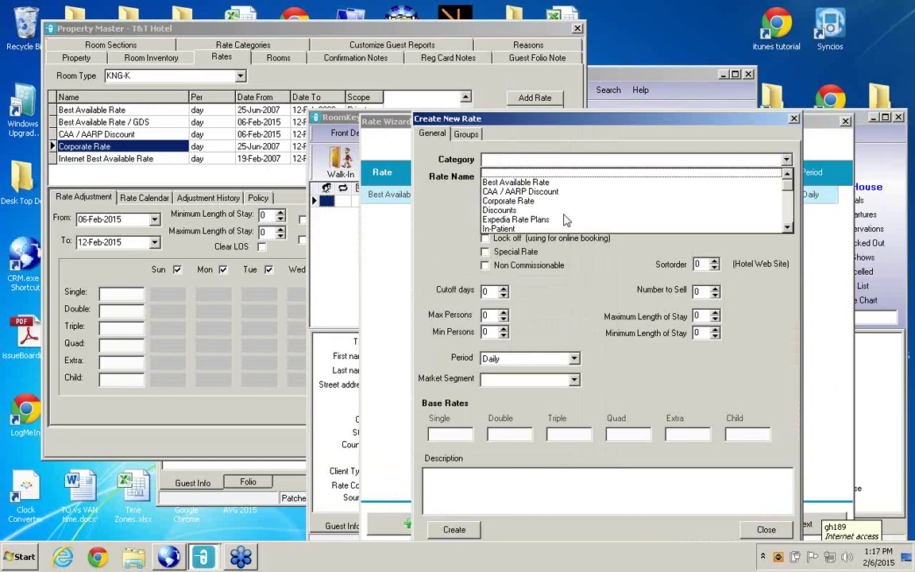
left_click(521, 202)
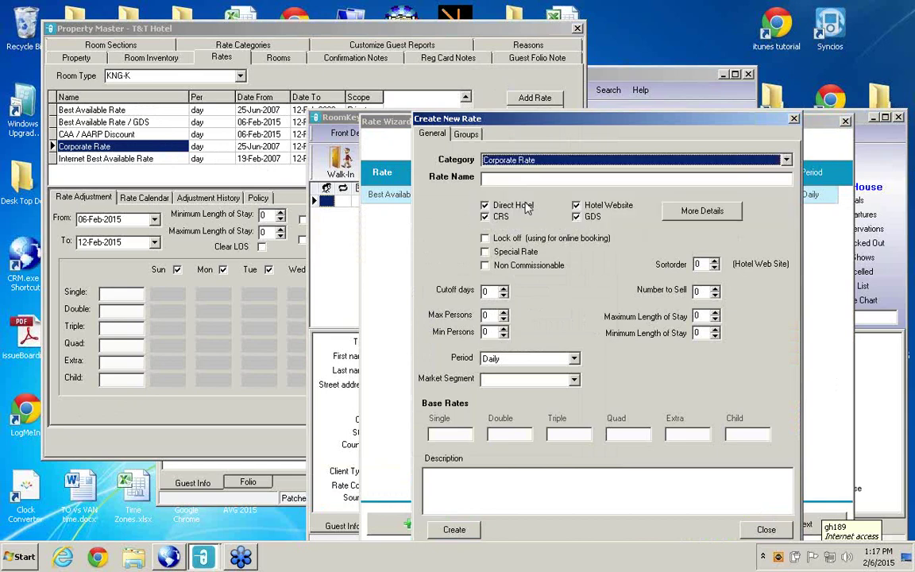
left_click(492, 178)
type("Corat")
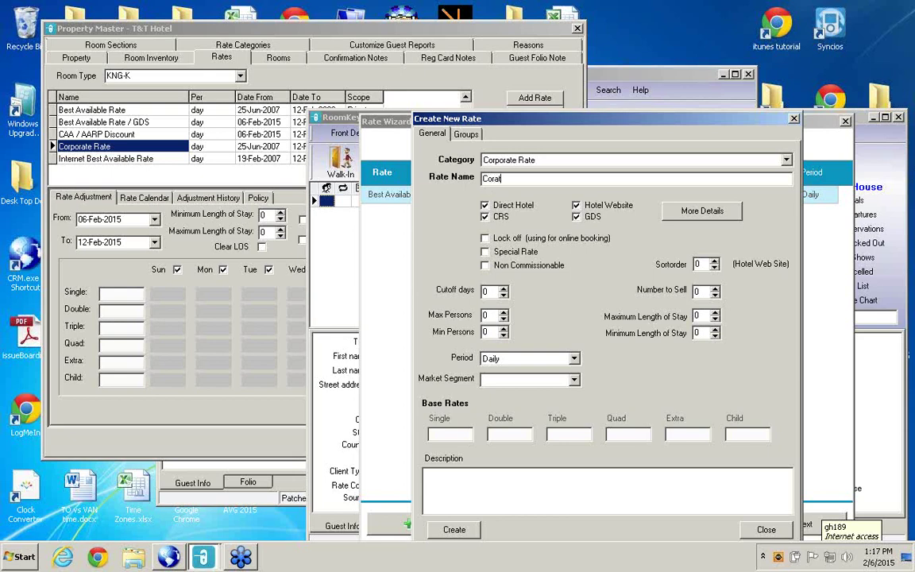
type("orporate Rat")
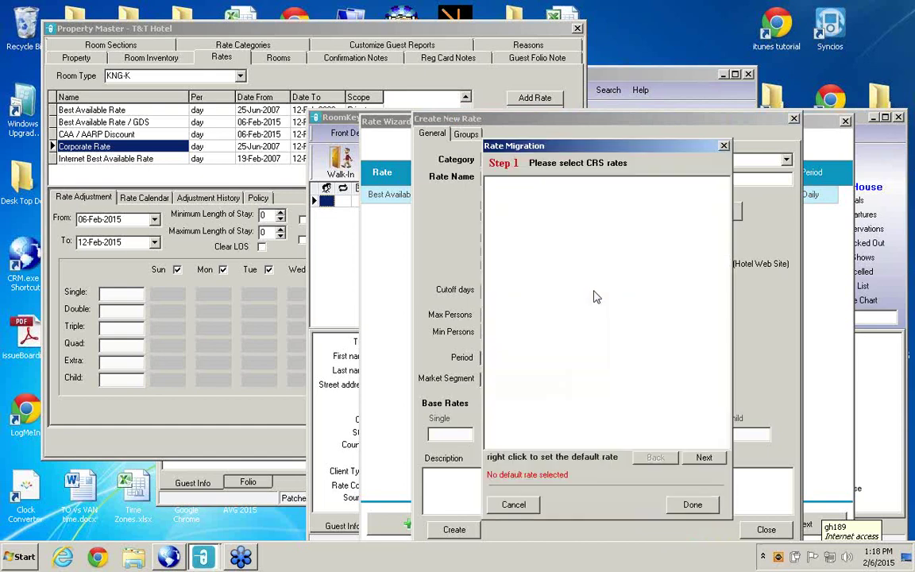
Migrate the Hotel Direct Corporate Rate for KNG, 1 Bed Suite and Superior, selecting no CRS, Hotel Website or GDS rates
left_click(705, 458)
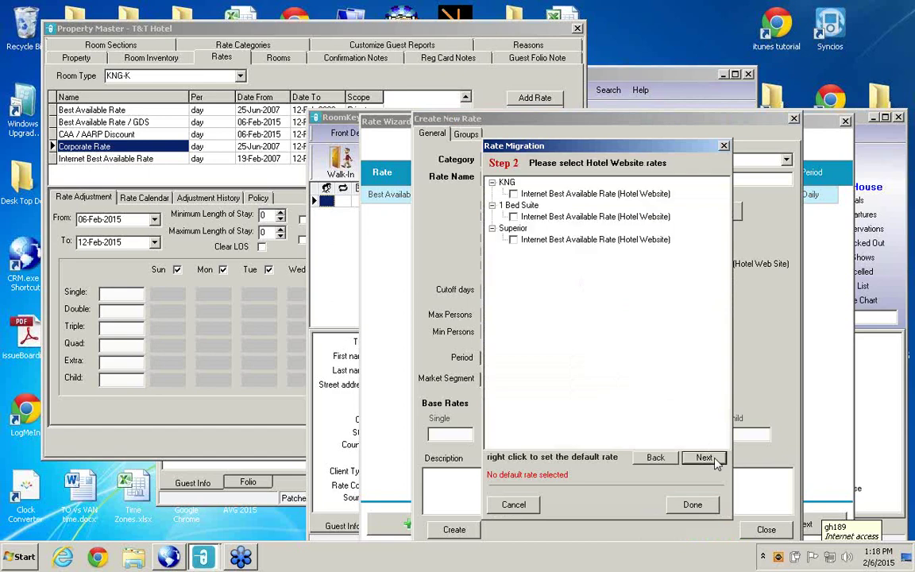
left_click(704, 458)
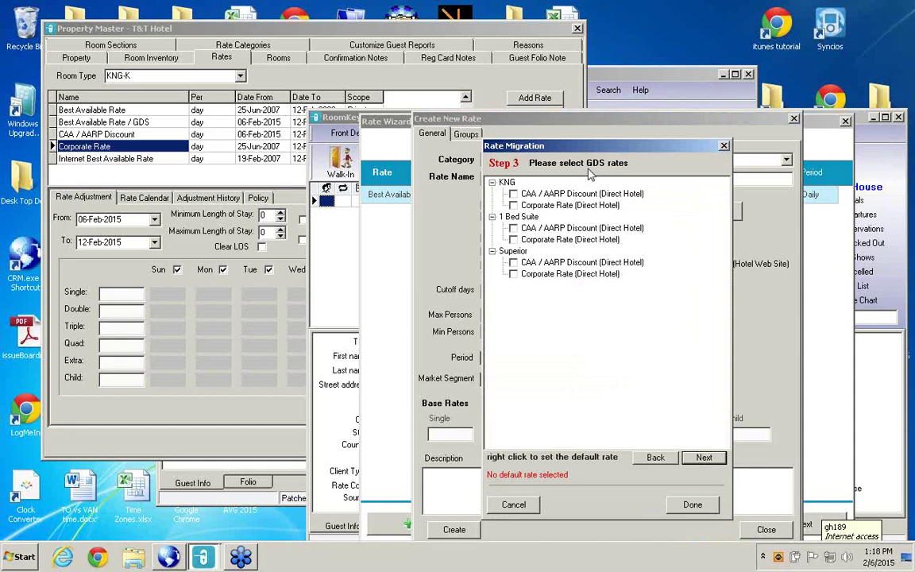
left_click(704, 457)
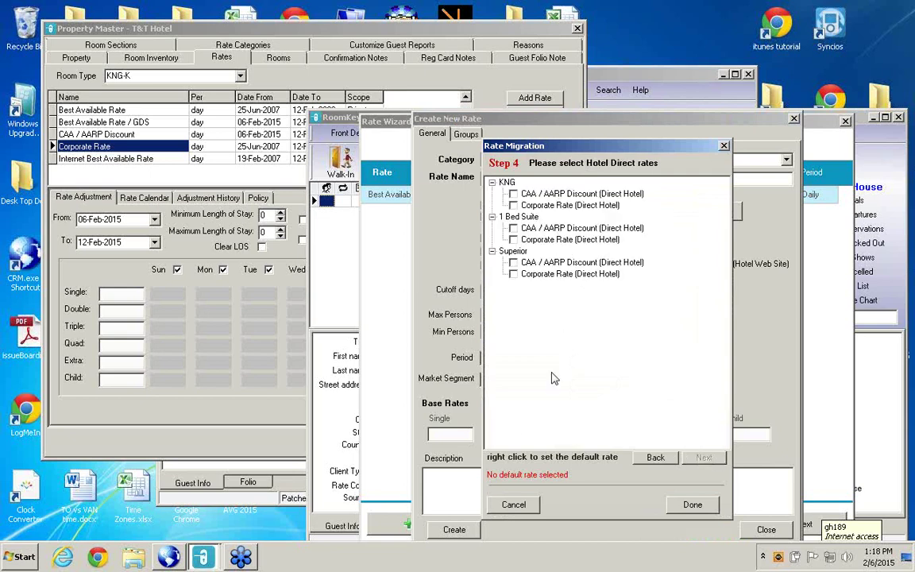
left_click(652, 459)
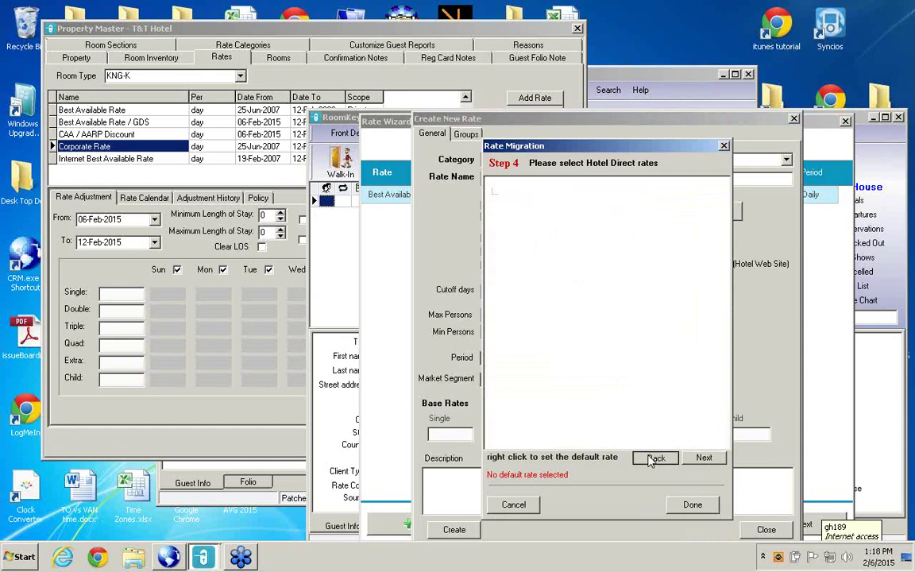
left_click(704, 459)
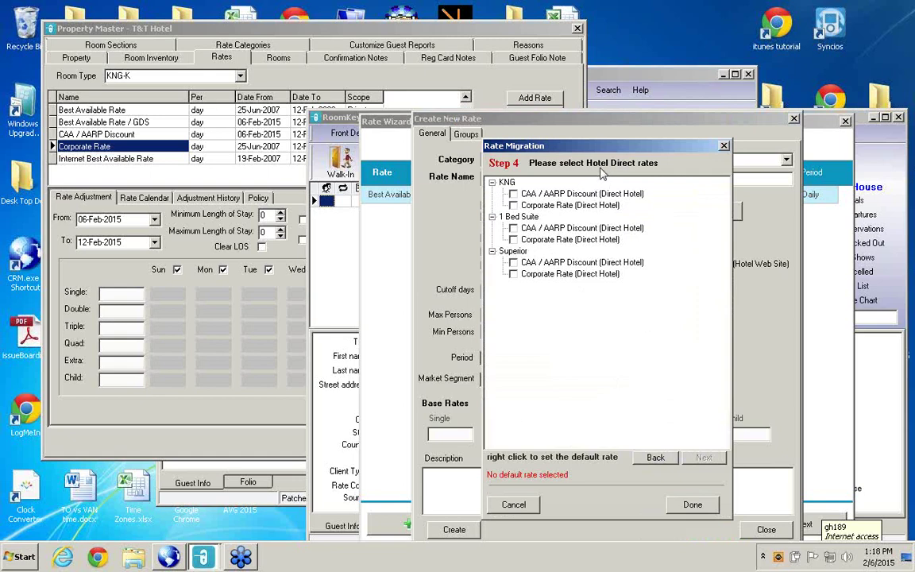
left_click(663, 460)
left_click(703, 459)
left_click(514, 206)
left_click(513, 239)
left_click(513, 274)
left_click(693, 505)
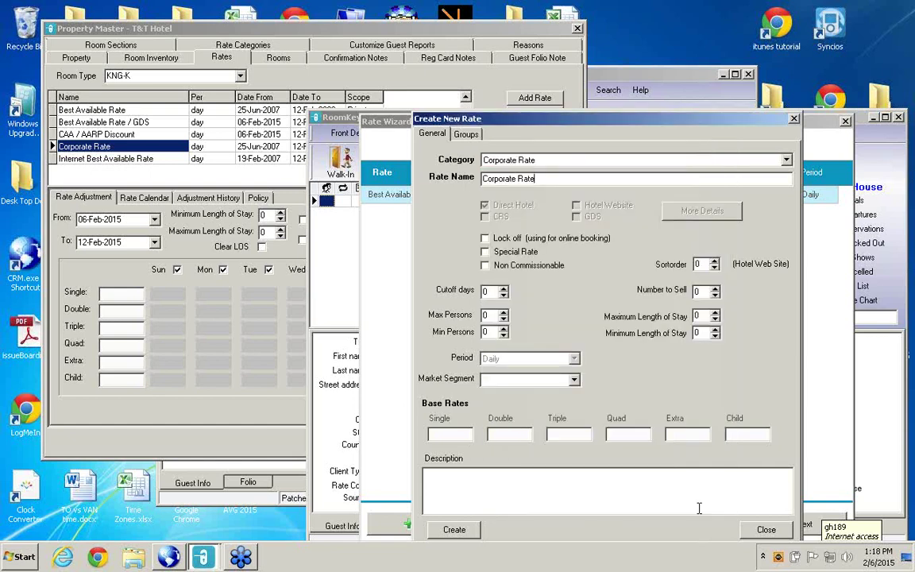
Set the Corporate Rate's minimum persons and minimum length of stay to 1, leave its description empty and create the rate
left_click(503, 329)
left_click(715, 329)
left_click(460, 488)
left_click(464, 530)
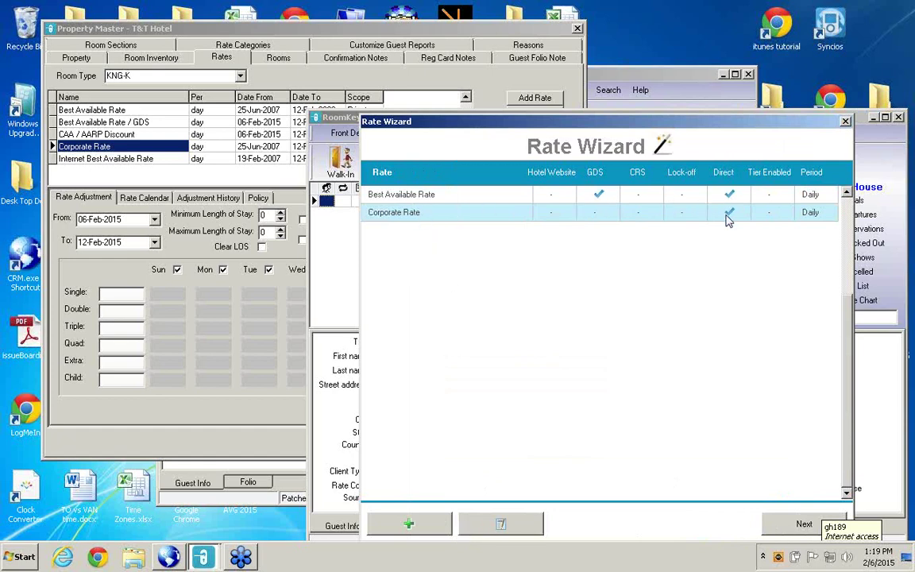
Open the new Corporate Rate for editing, check its Hotel Direct client types and corporates, and close it
left_click(504, 526)
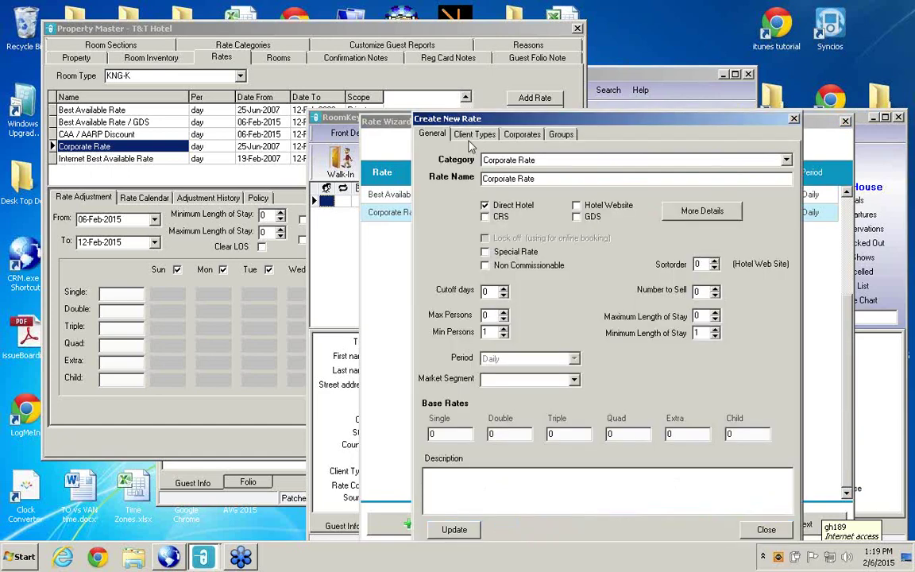
left_click(470, 135)
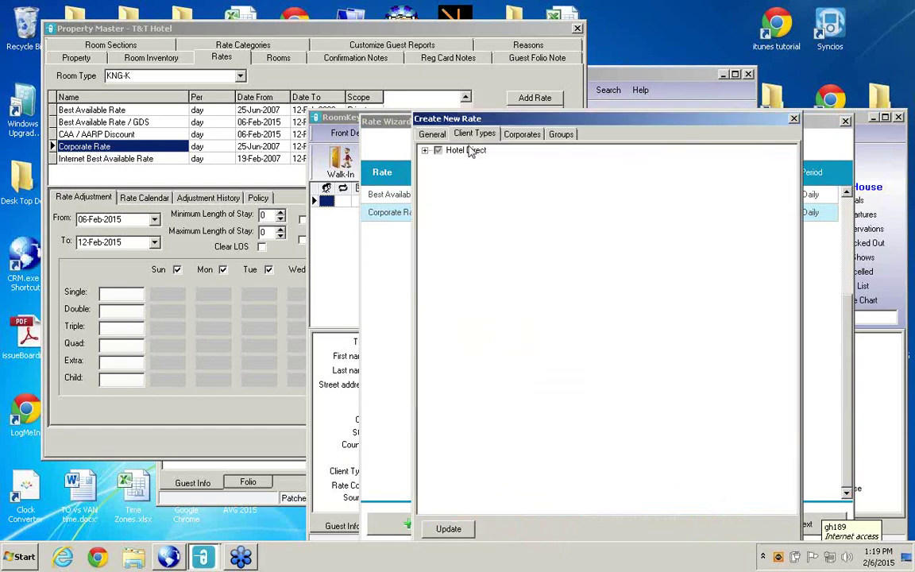
left_click(426, 151)
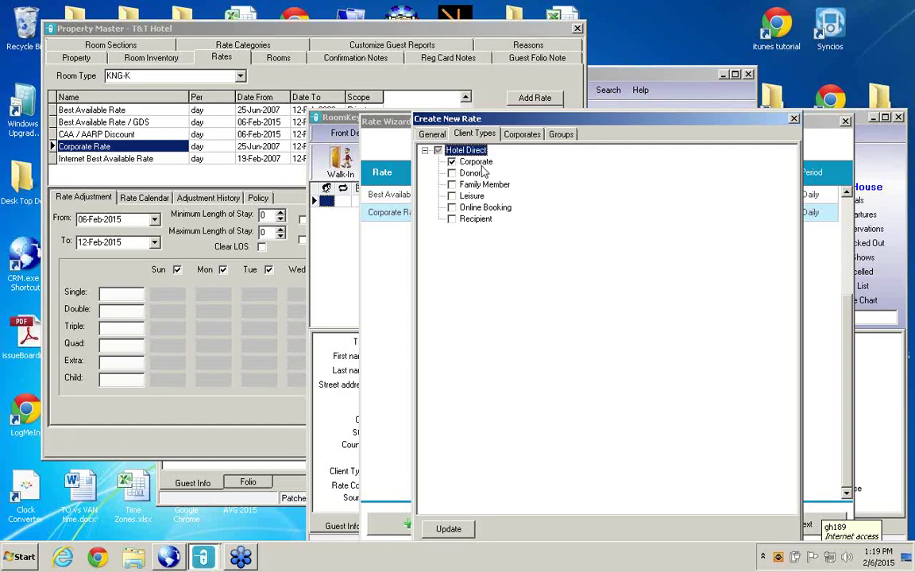
left_click(535, 139)
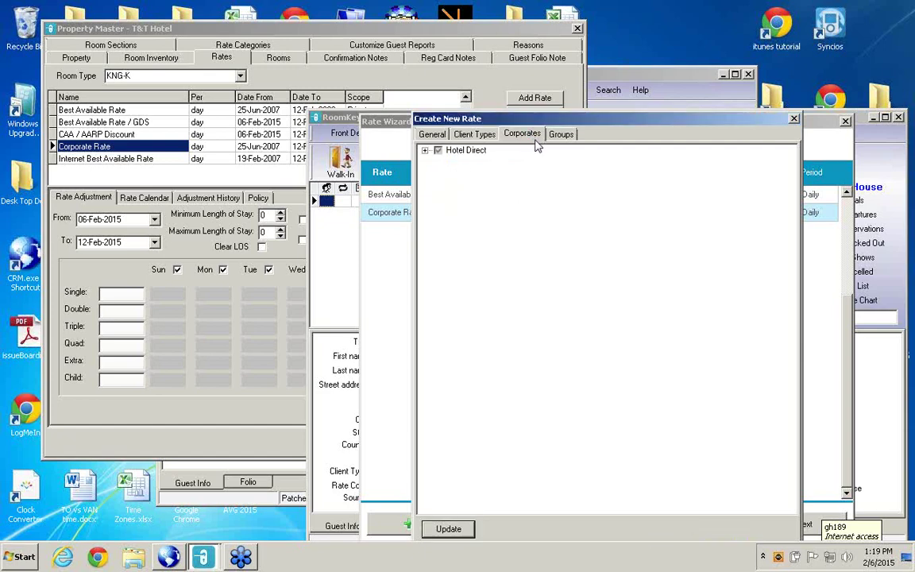
left_click(426, 150)
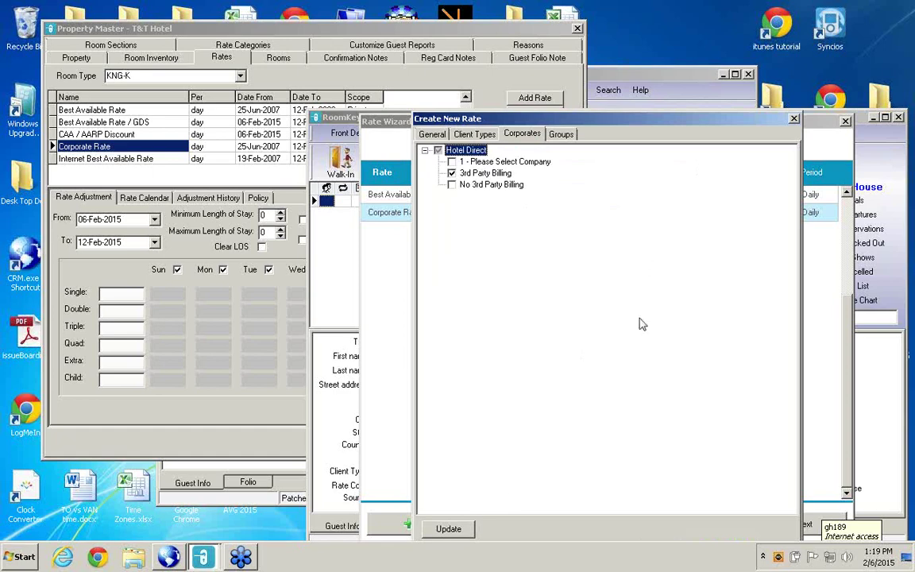
left_click(794, 121)
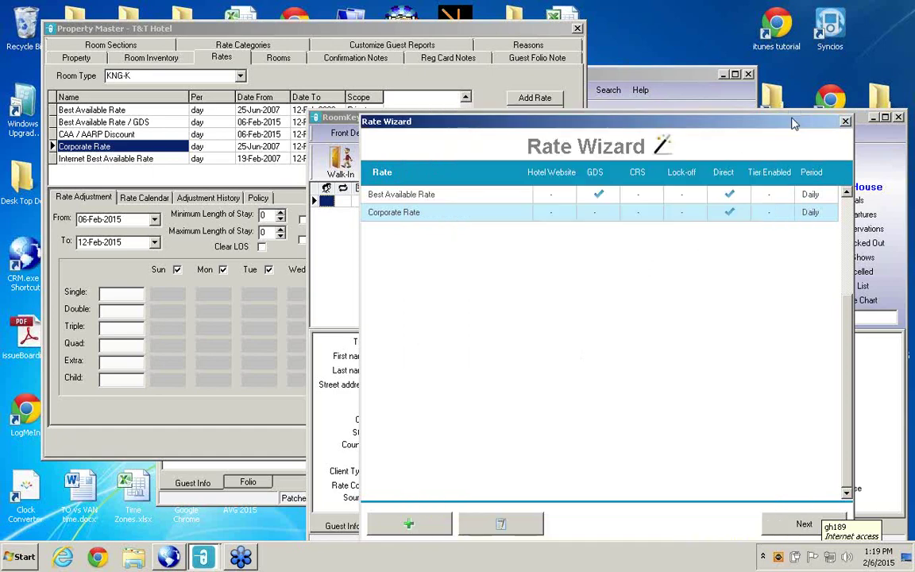
left_click(805, 527)
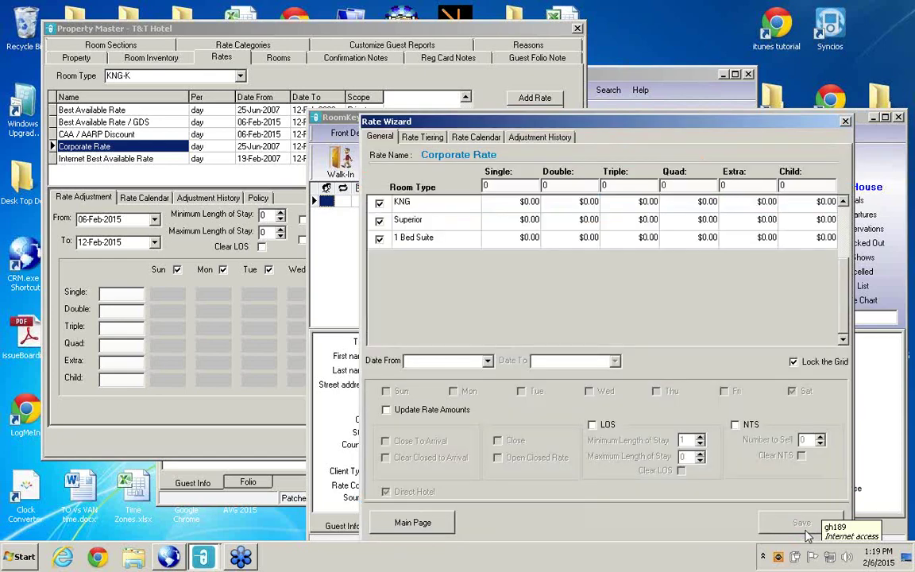
left_click(478, 137)
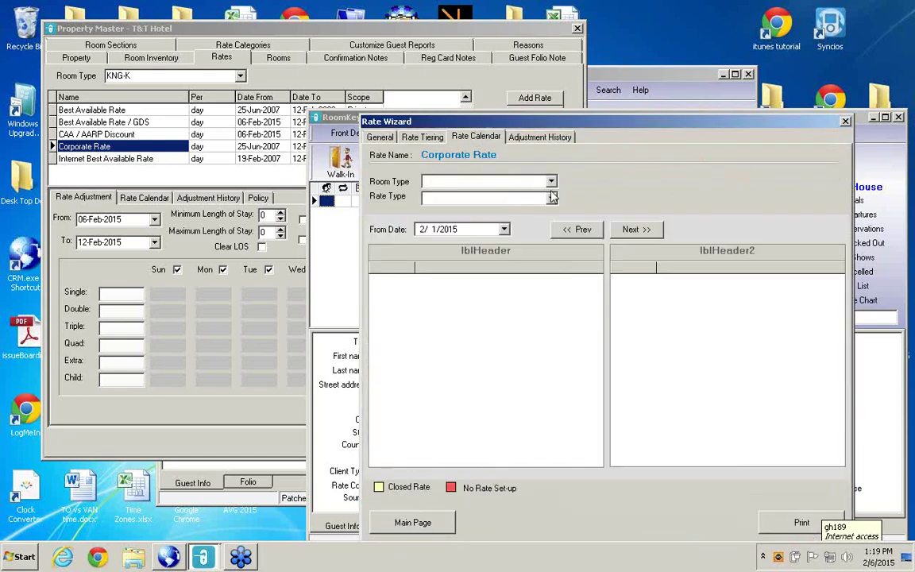
left_click(551, 181)
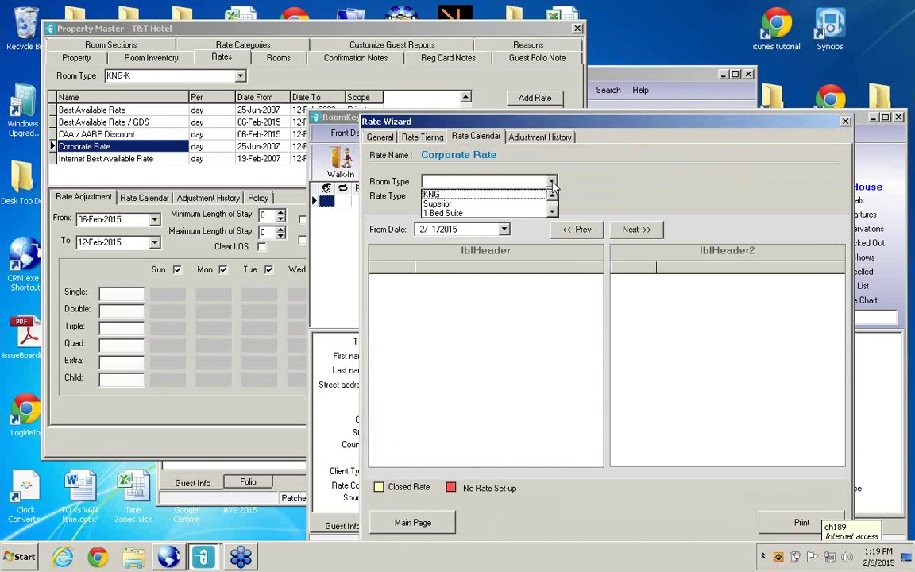
left_click(477, 194)
left_click(551, 198)
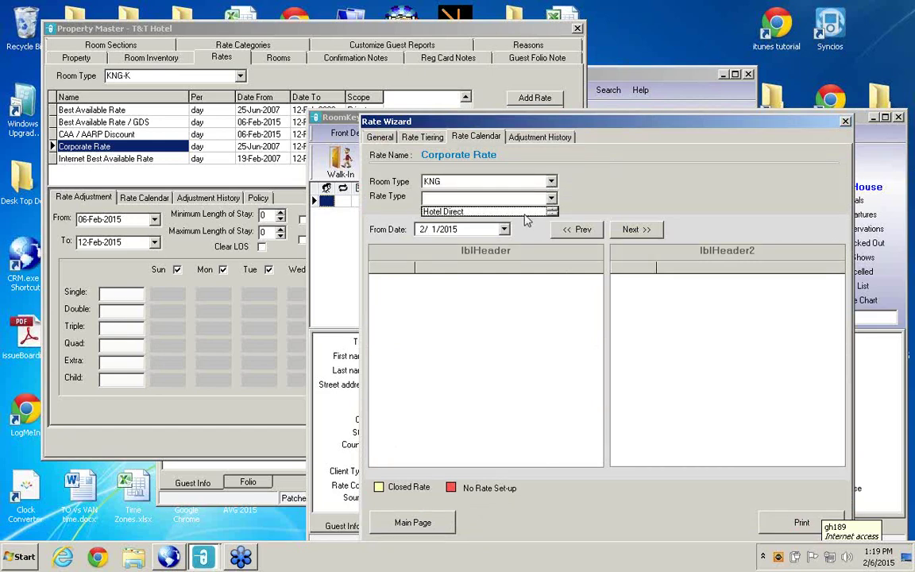
left_click(479, 210)
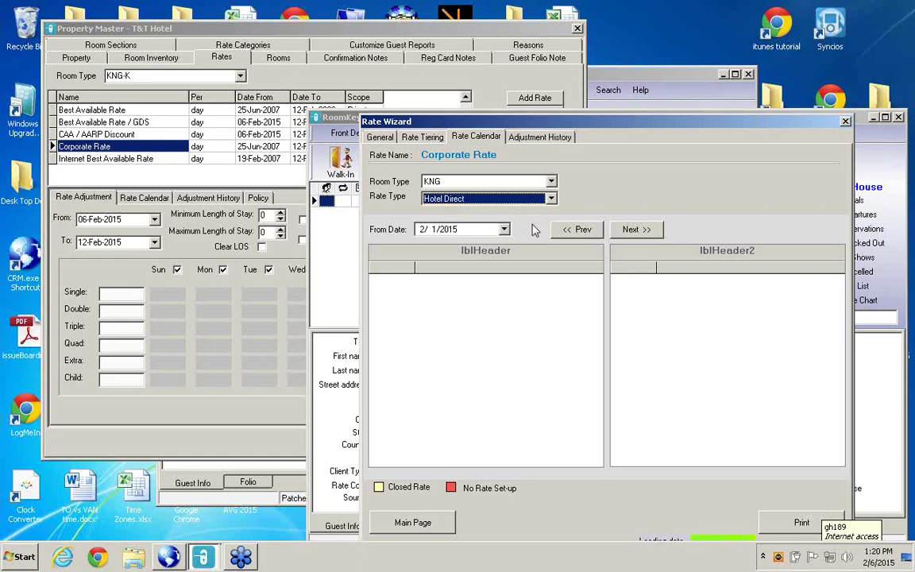
left_click(550, 198)
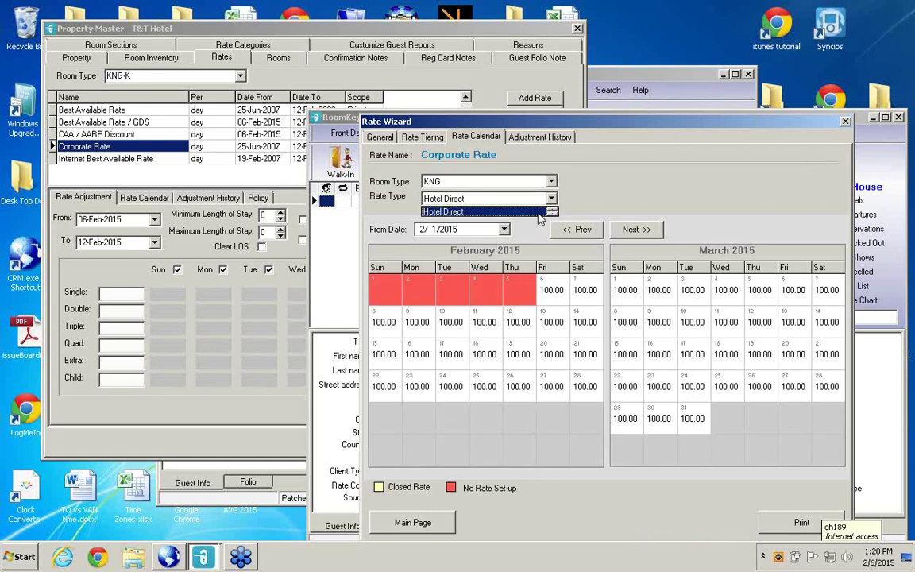
left_click(496, 165)
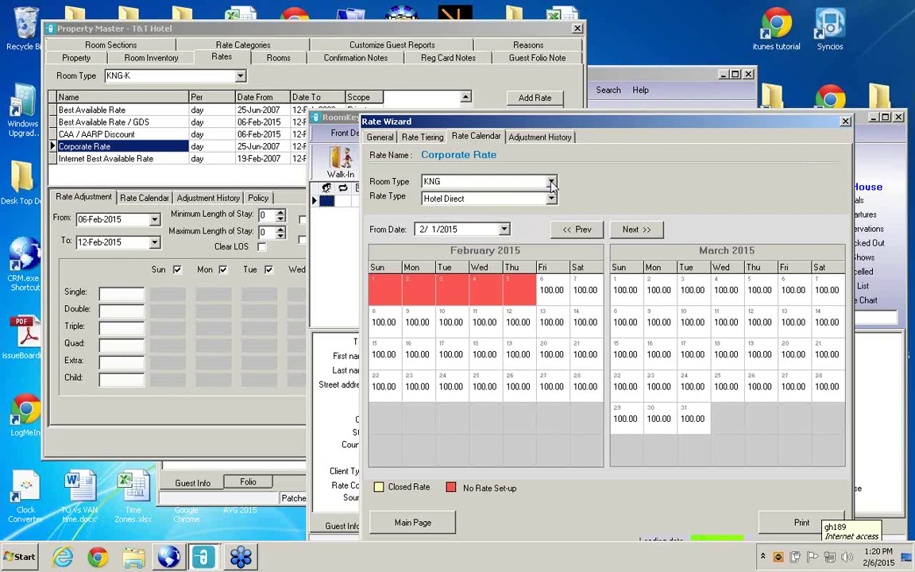
Check the Corporate Rate's Hotel Direct calendar for the Superior room type, and close the Rate Wizard
left_click(551, 182)
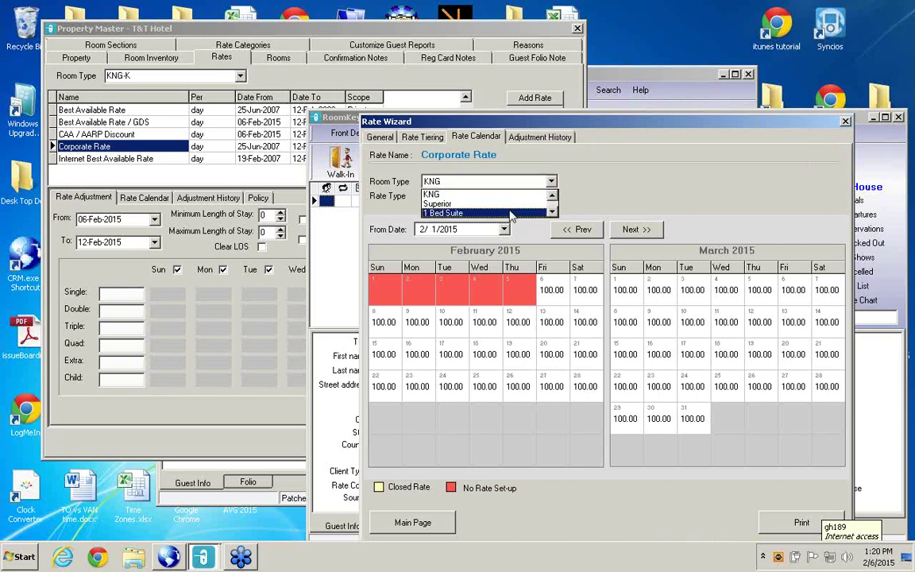
left_click(484, 203)
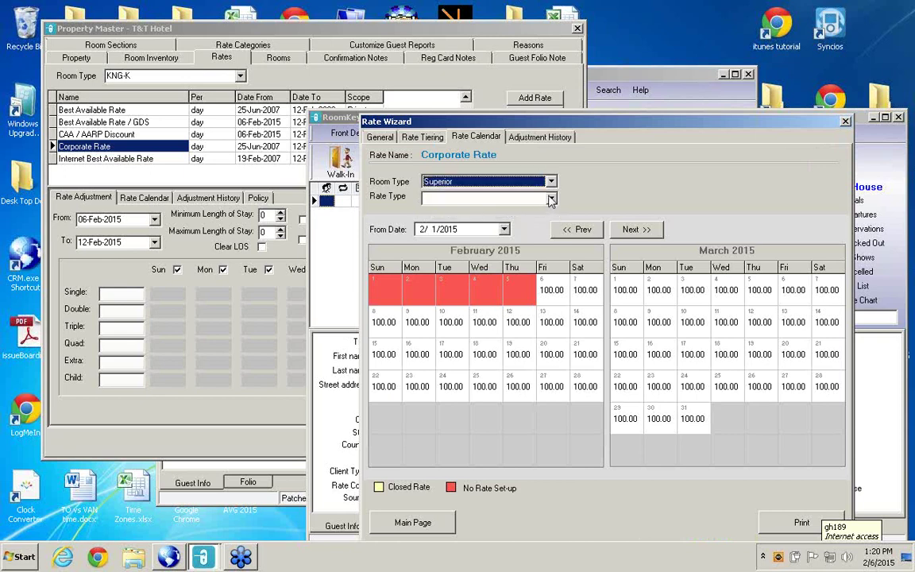
left_click(550, 198)
left_click(525, 212)
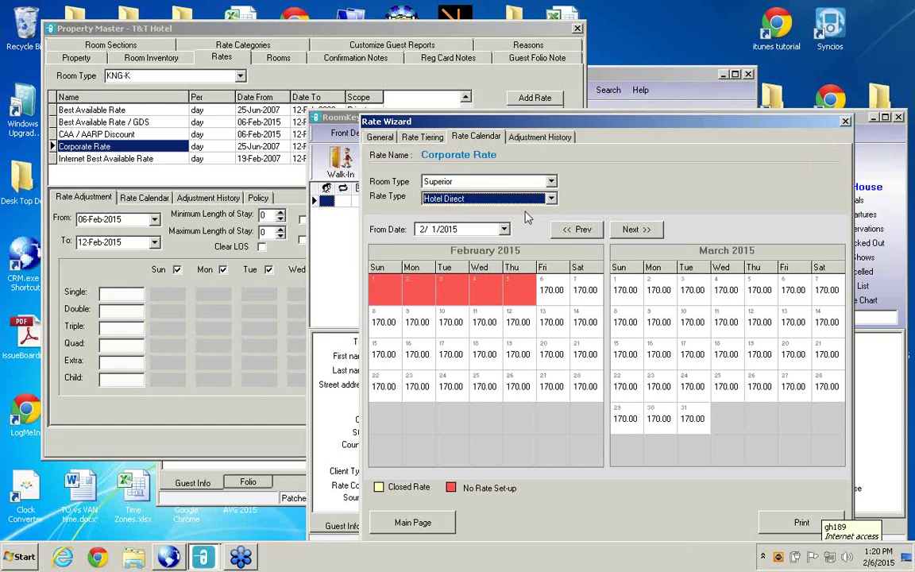
left_click(844, 123)
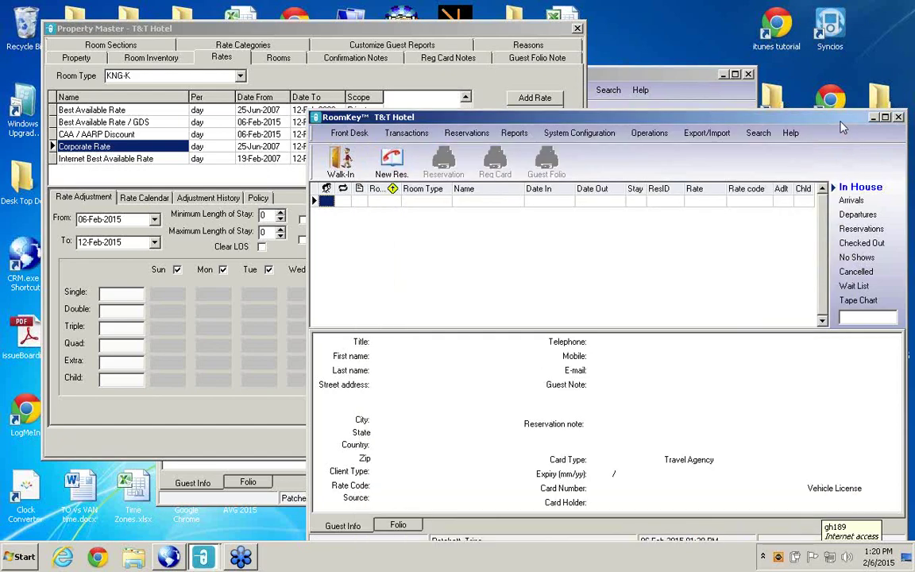
Review the tier settings of KNG-K's CAA / AARP Discount rate in Property Master, and reopen the Rate Wizard
left_click(95, 135)
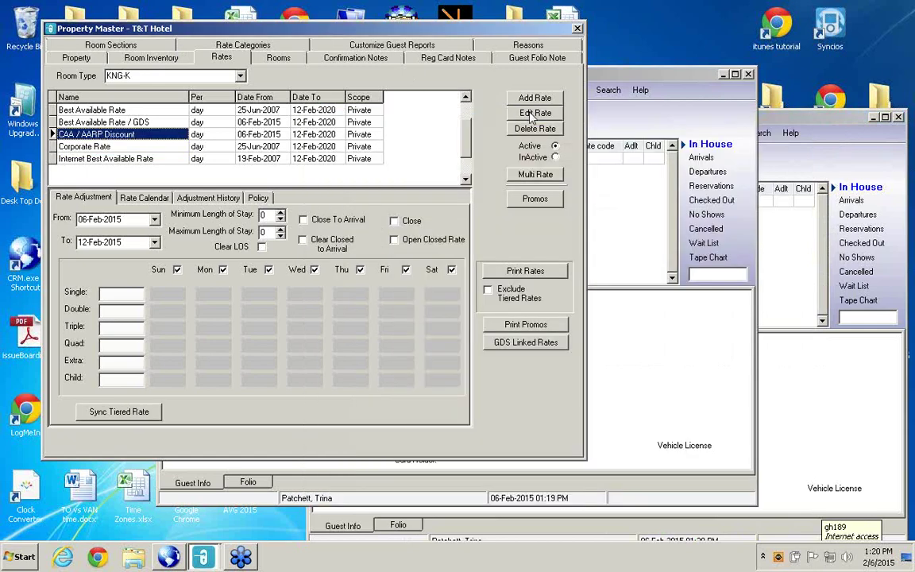
left_click(533, 113)
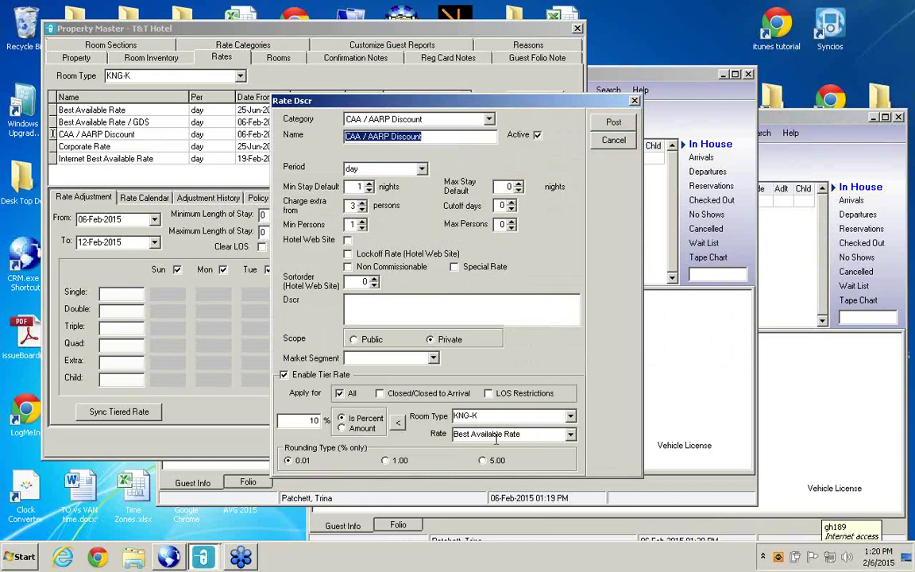
left_click(792, 383)
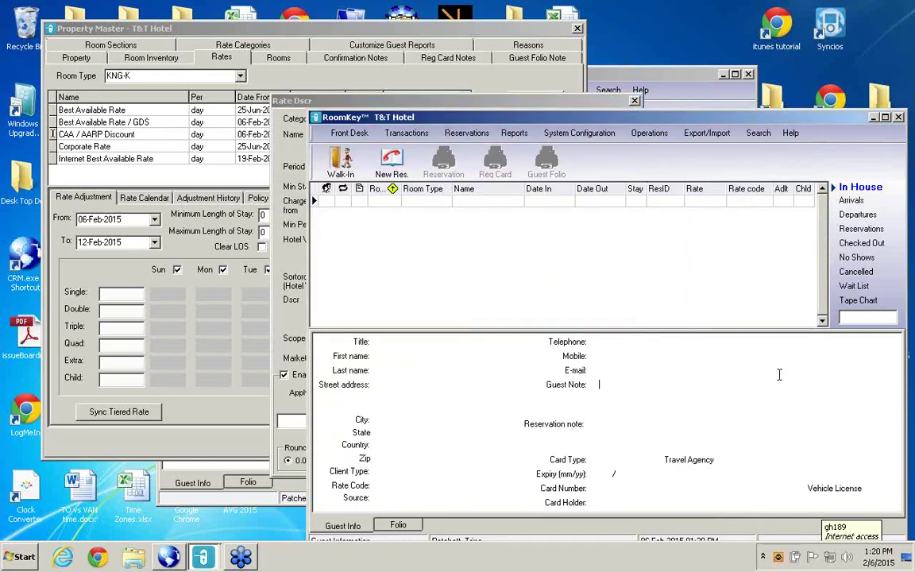
left_click(555, 133)
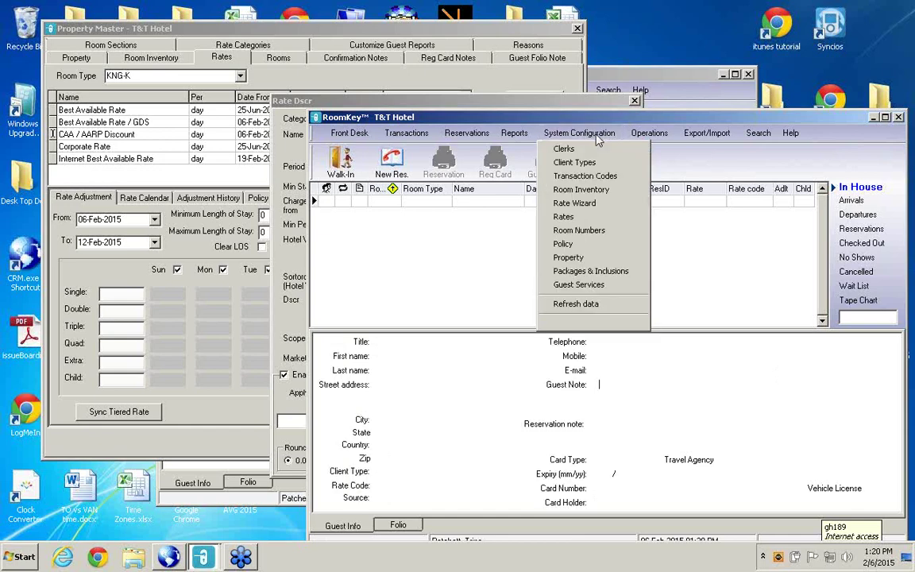
left_click(594, 204)
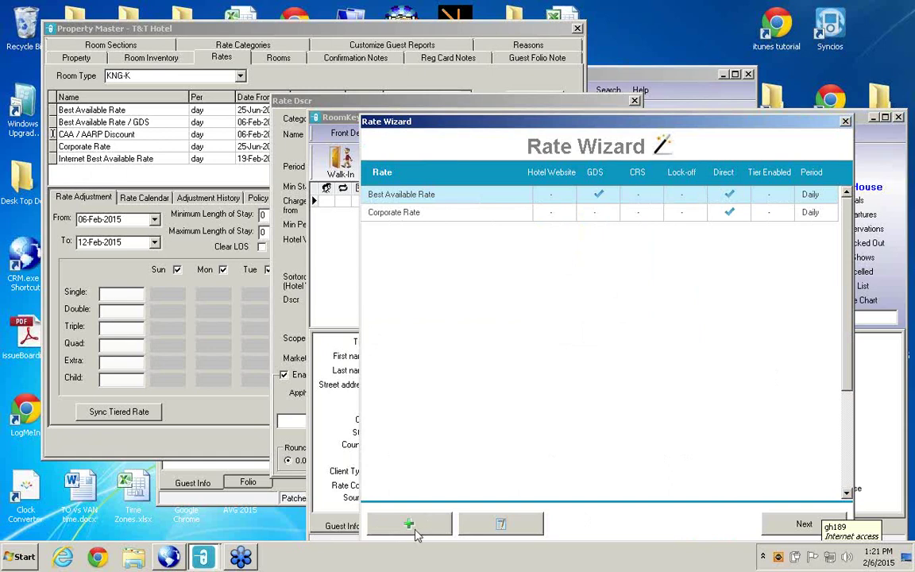
Start a new Rate Wizard rate in the CAA / AARP Discount category and name it CAA / AARP Discount
left_click(427, 521)
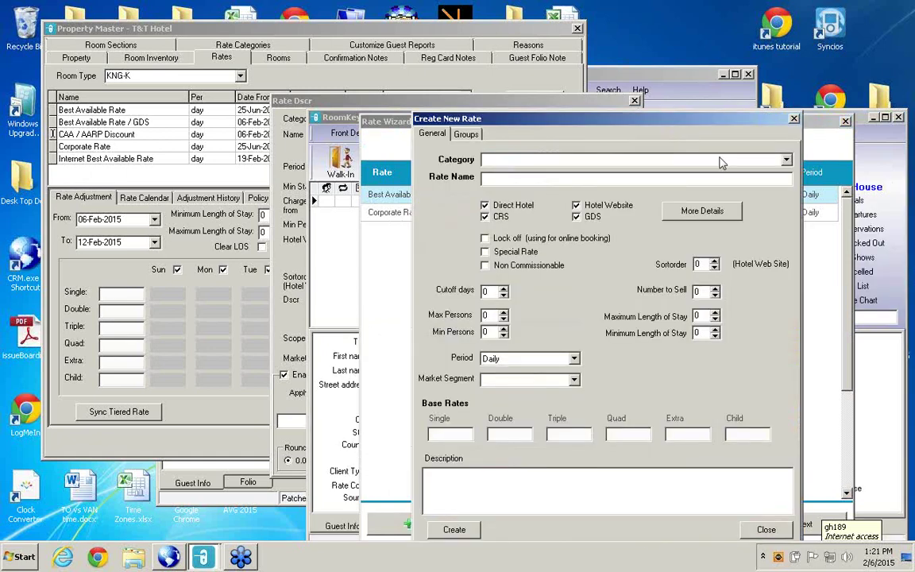
left_click(786, 160)
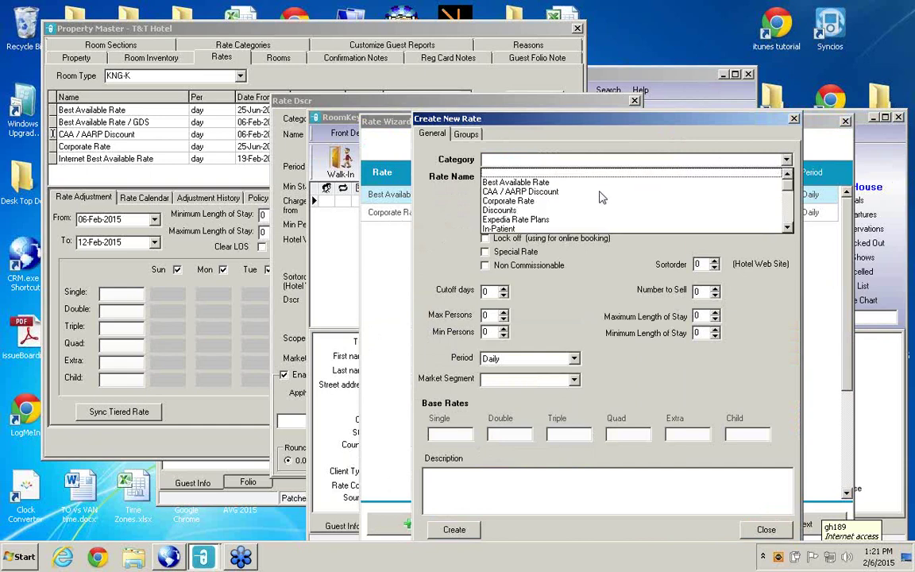
left_click(545, 194)
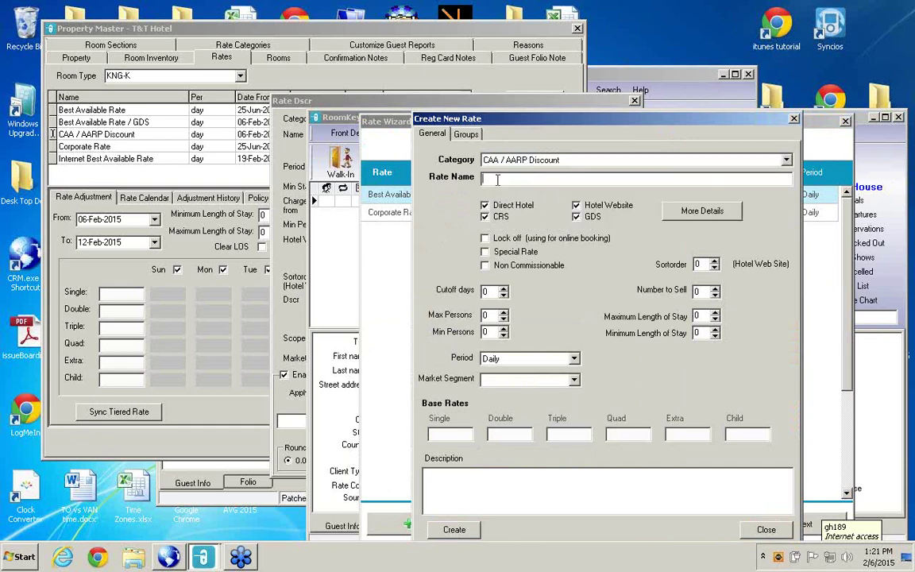
left_click(540, 177)
type("CAA / AARP Discount")
Add the existing CAA / AARP Discount rates of KNG, 1 Bed Suite and Superior as Hotel Direct rates, skipping the other migration stages
right_click(535, 279)
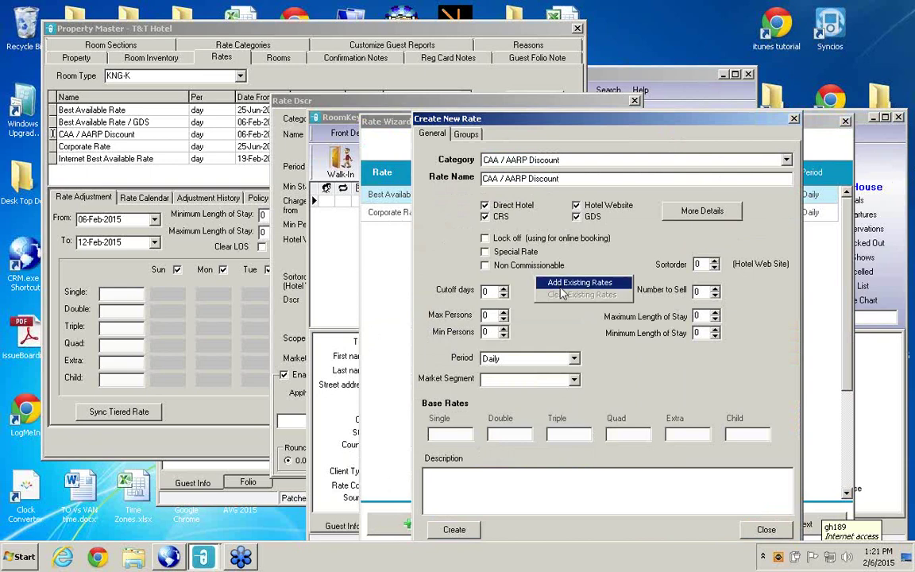
left_click(560, 286)
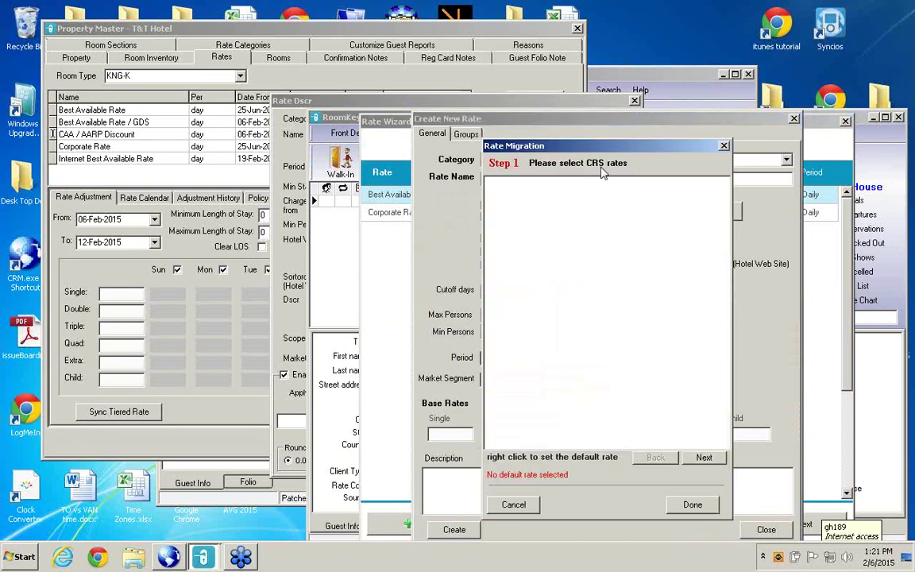
left_click(704, 458)
left_click(704, 458)
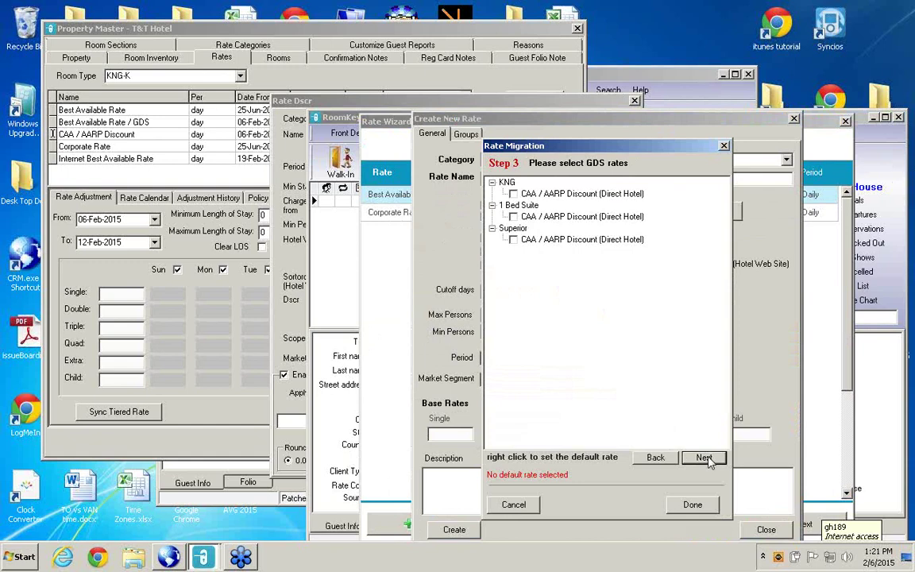
left_click(703, 458)
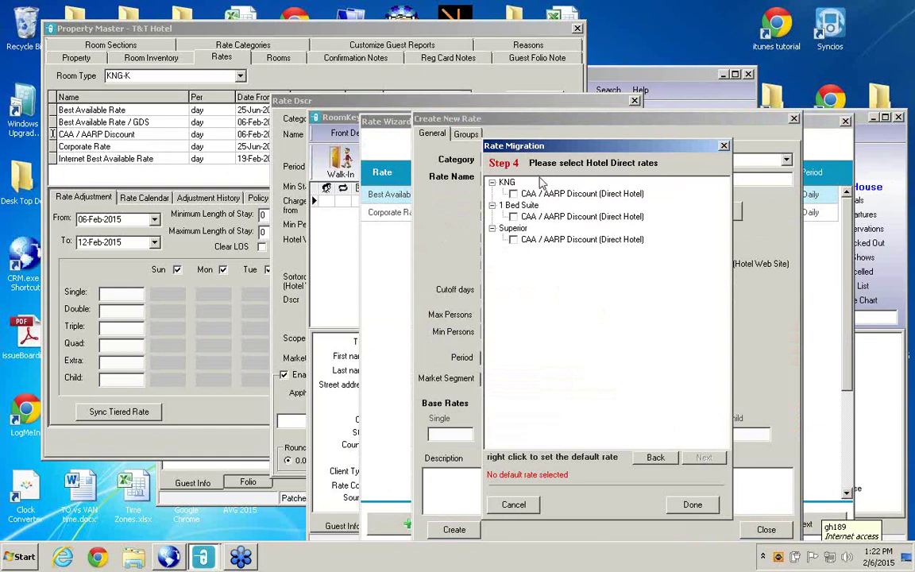
left_click(514, 194)
left_click(514, 217)
left_click(513, 239)
left_click(694, 507)
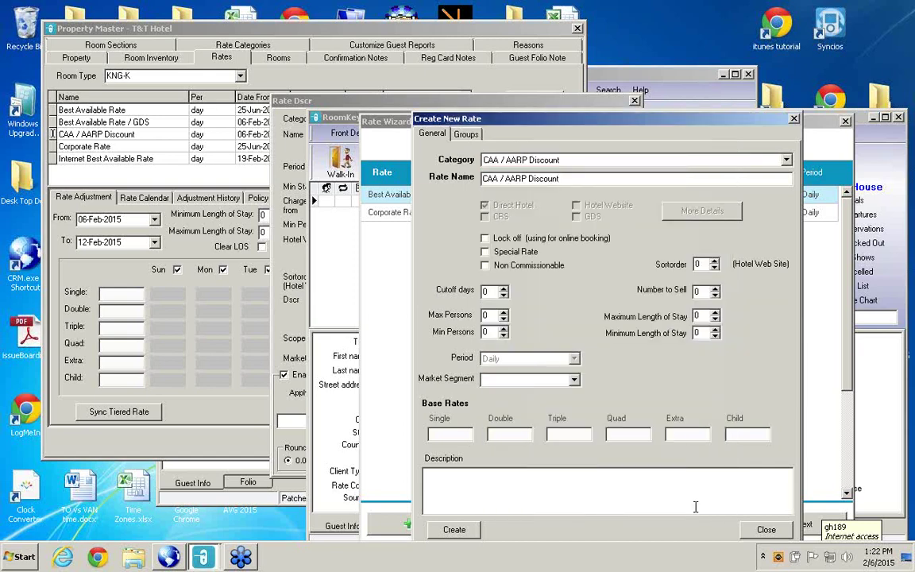
Set the minimum persons and minimum length of stay to 1, and create the CAA / AARP Discount rate
left_click(502, 328)
left_click(714, 329)
left_click(472, 533)
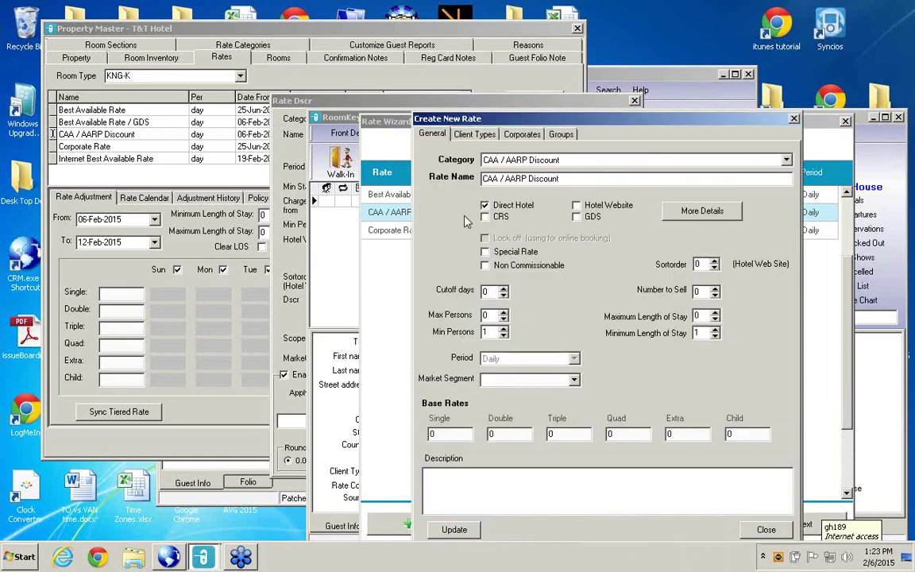
Assign the Leisure client type under Hotel Direct to the CAA / AARP Discount rate, save it and close the rate's details
left_click(473, 135)
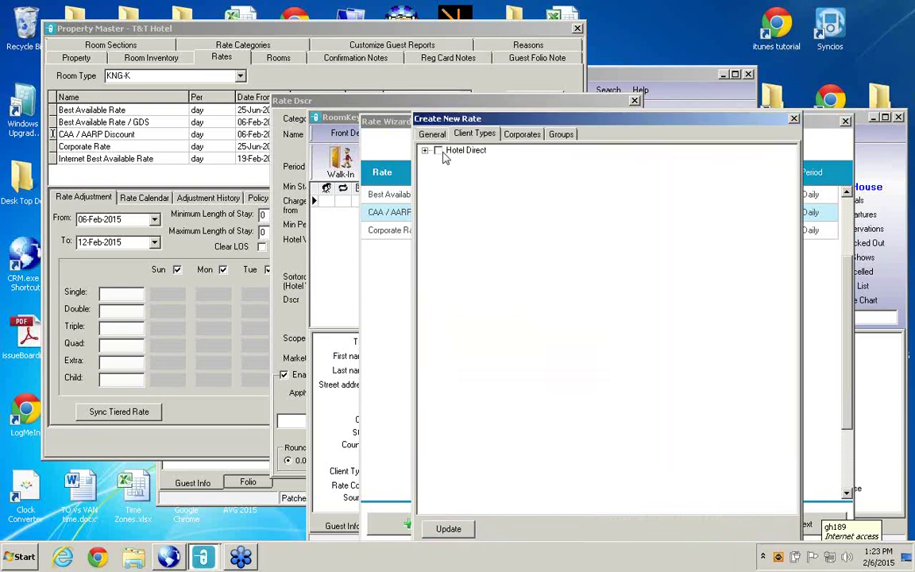
left_click(425, 151)
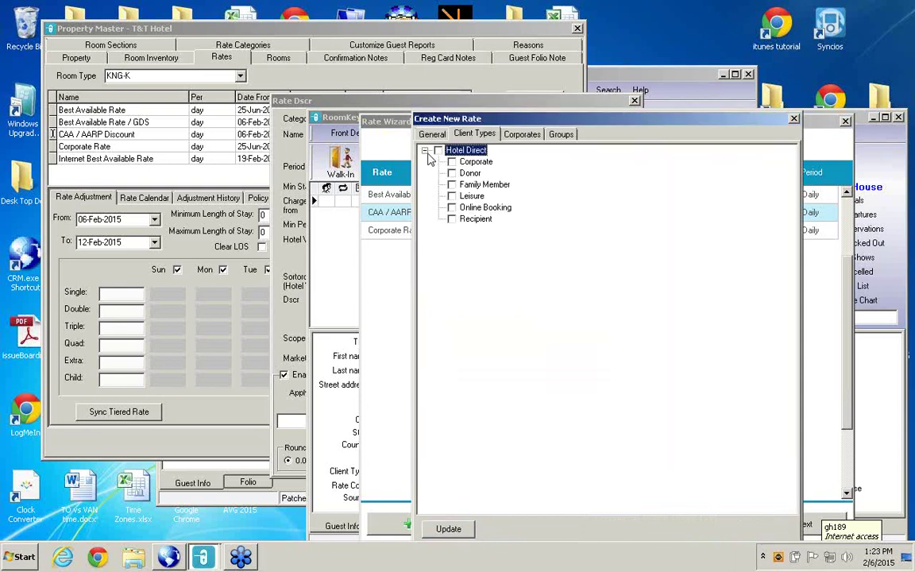
left_click(451, 195)
left_click(448, 529)
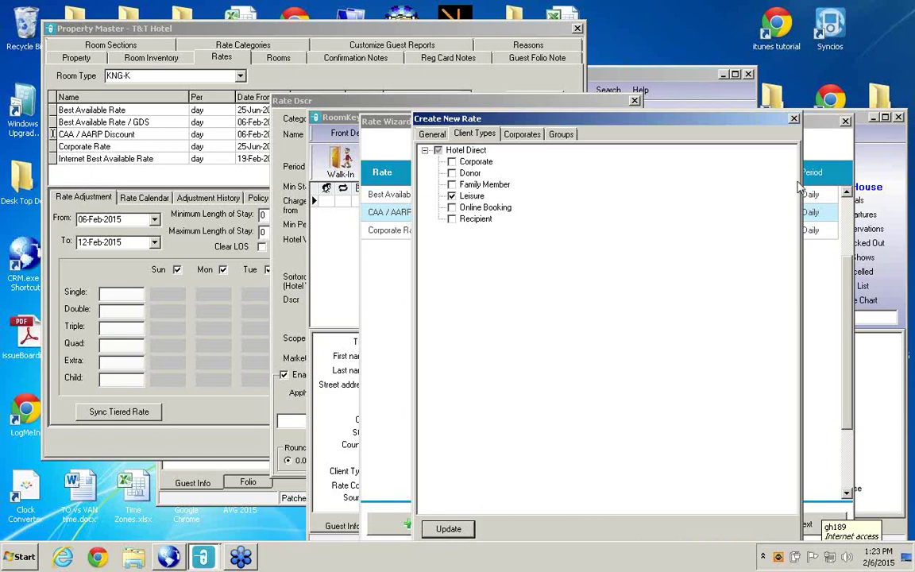
left_click(794, 117)
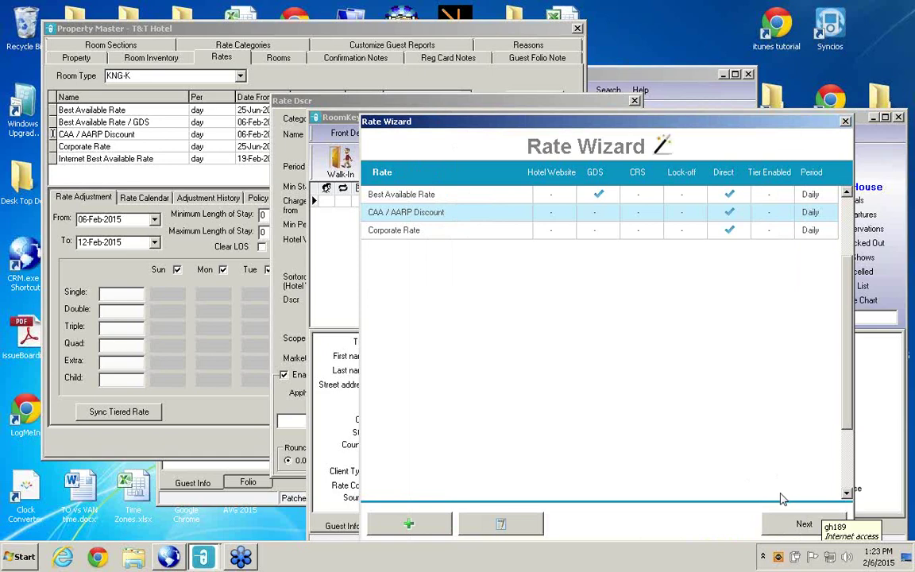
Check the CAA / AARP Discount's Hotel Direct calendar for the KNG room type, and close the Rate Wizard
left_click(804, 525)
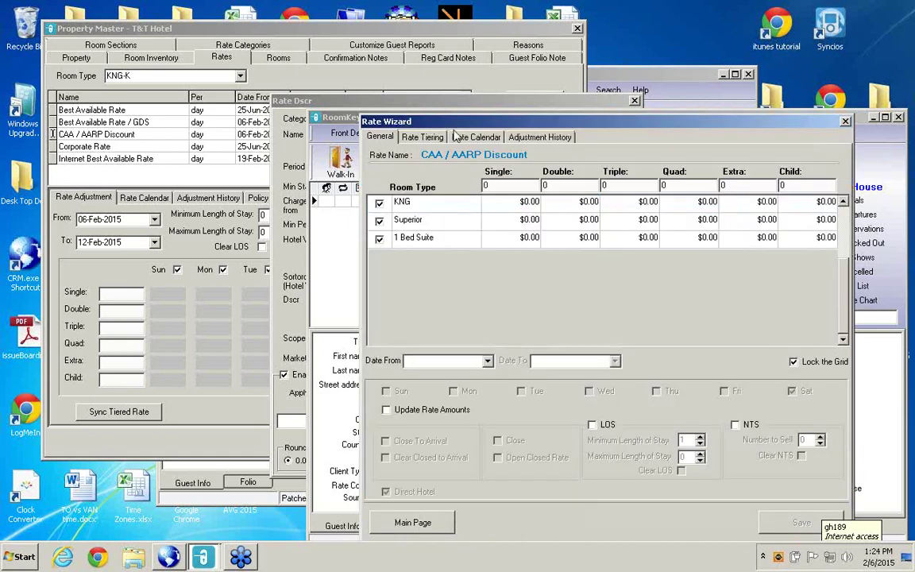
left_click(467, 138)
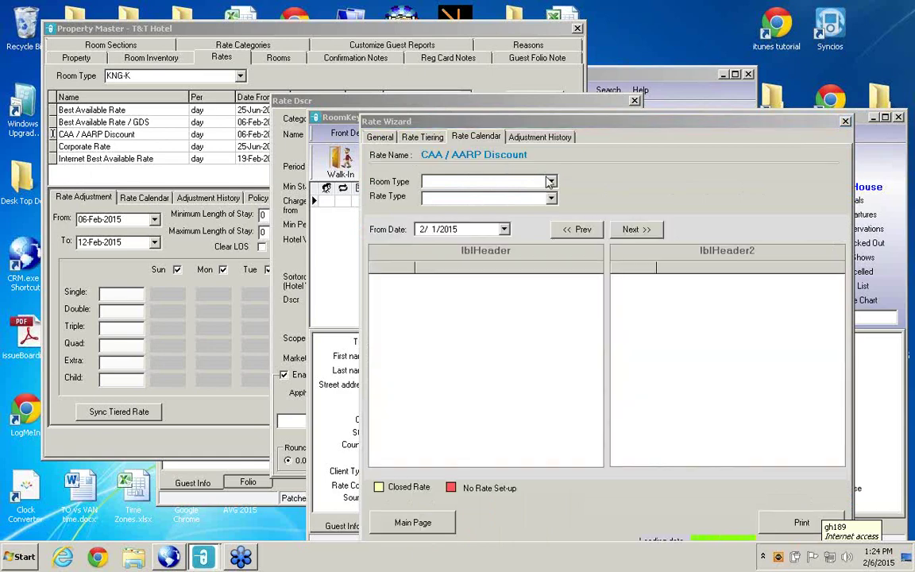
left_click(550, 181)
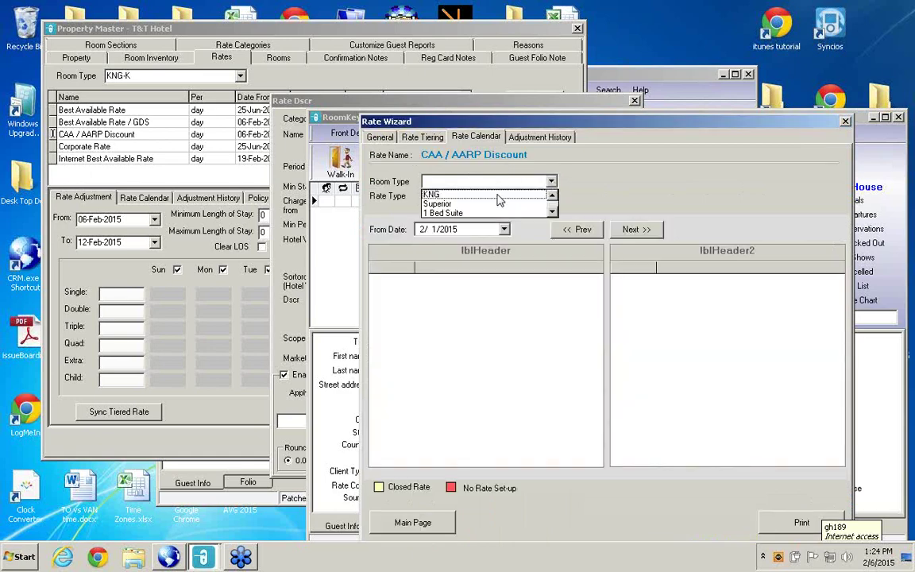
left_click(498, 196)
left_click(550, 197)
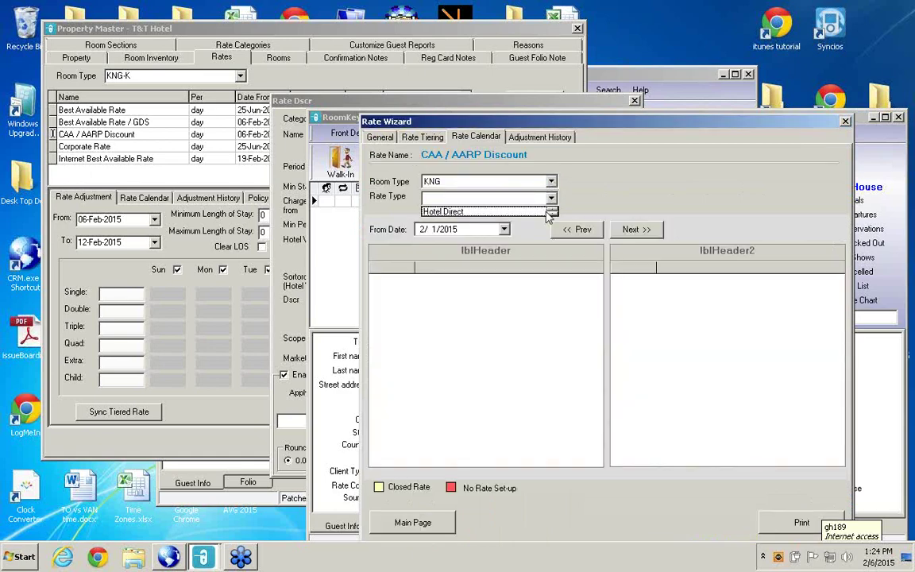
left_click(546, 212)
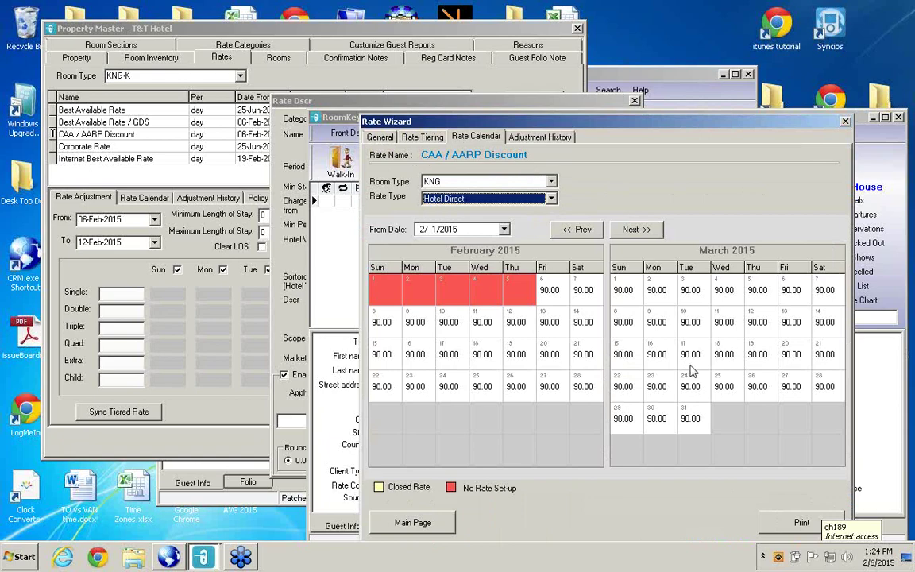
left_click(845, 122)
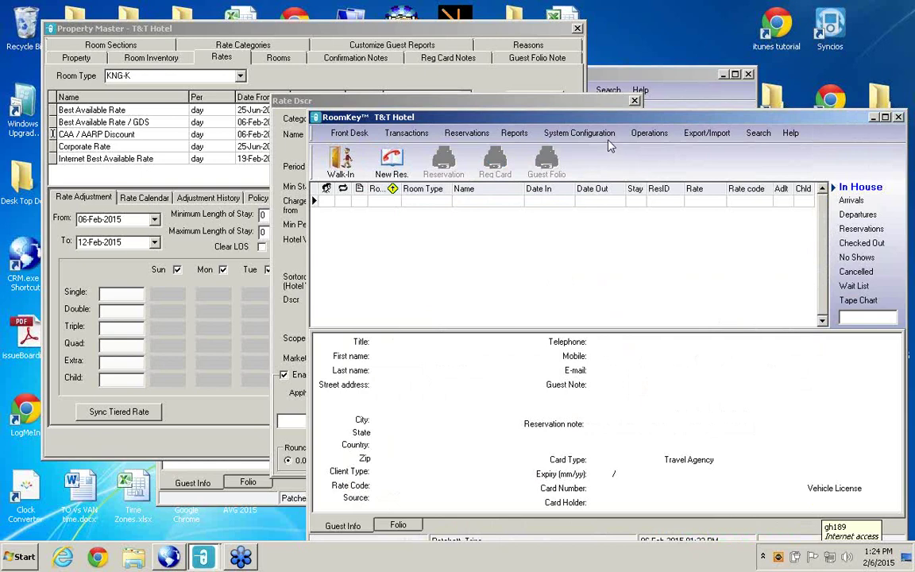
Reopen the Rate Wizard and enable GDS for the CAA / AARP Discount rate, saving the update
left_click(556, 132)
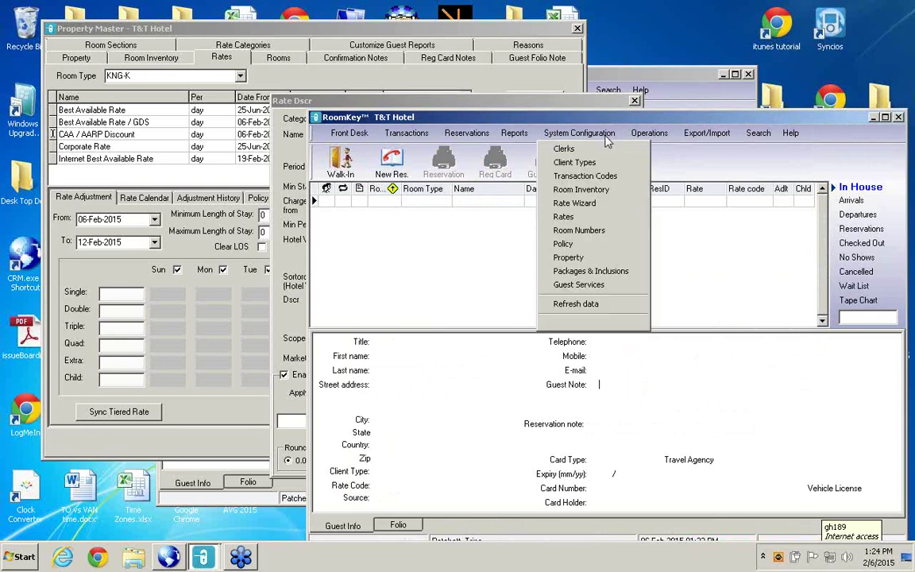
left_click(608, 205)
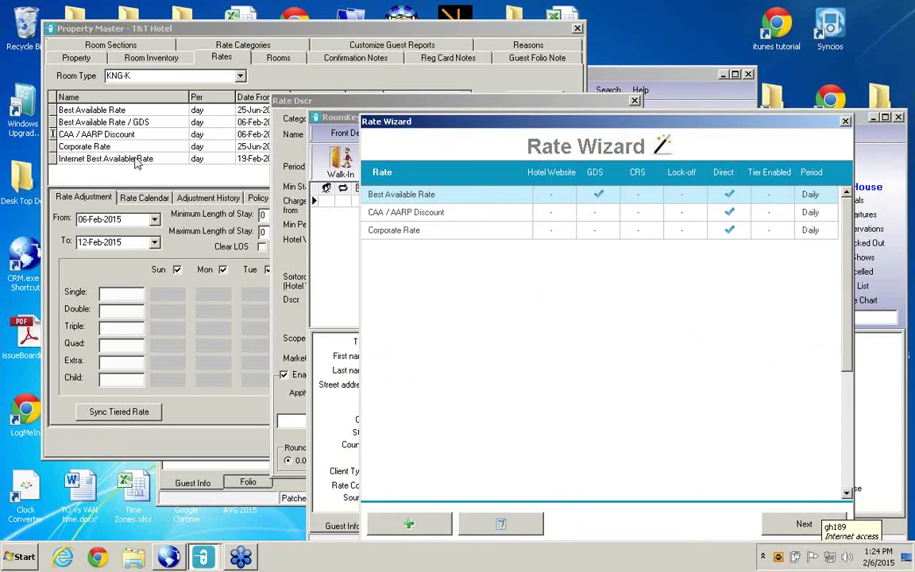
left_click(408, 213)
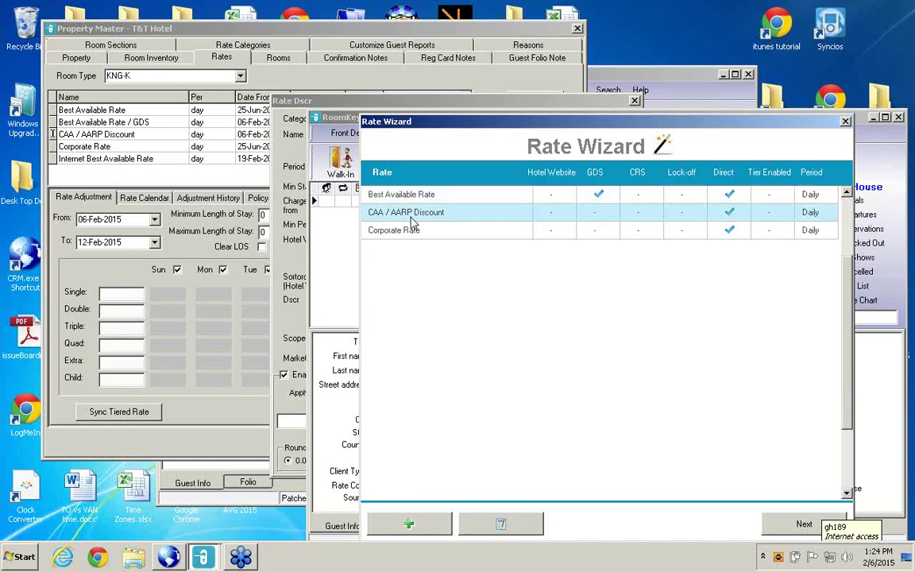
left_click(533, 529)
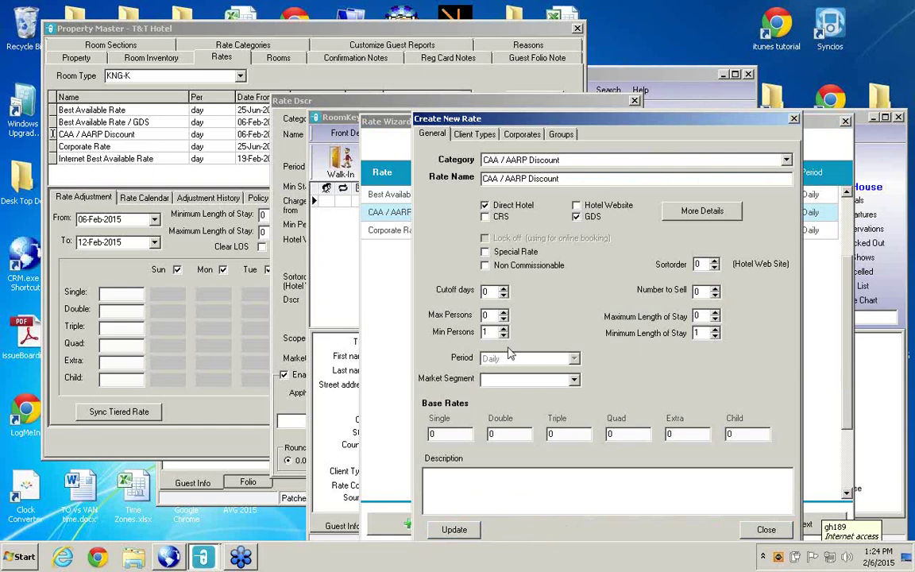
left_click(464, 536)
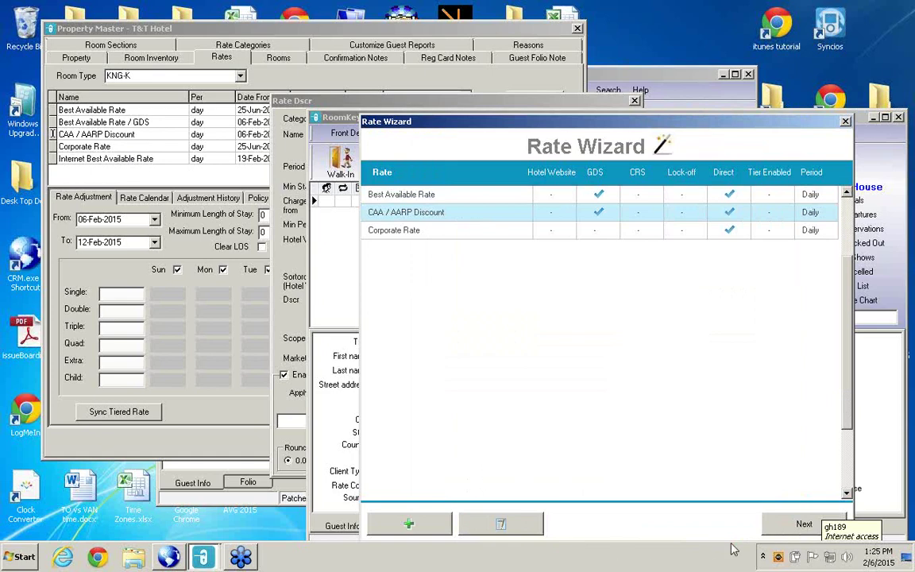
Check the CAA / AARP Discount's GDS calendar for the KNG room type, and reopen the Rate Wizard's rate list
left_click(802, 526)
left_click(486, 140)
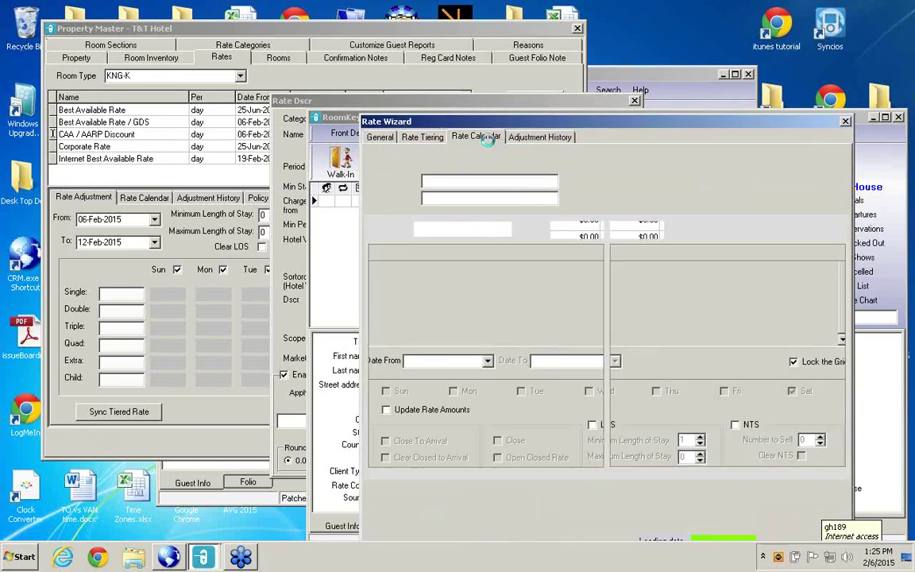
left_click(551, 181)
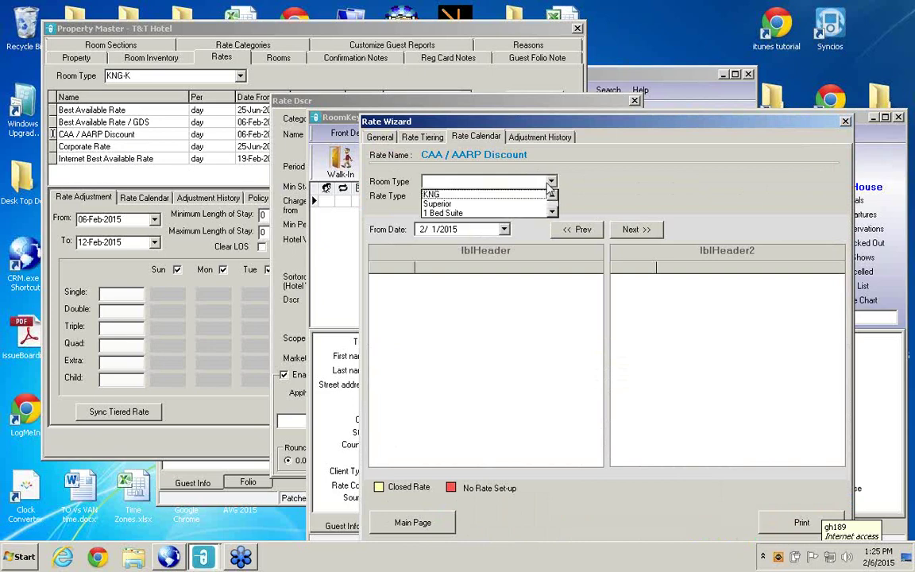
left_click(523, 195)
left_click(494, 197)
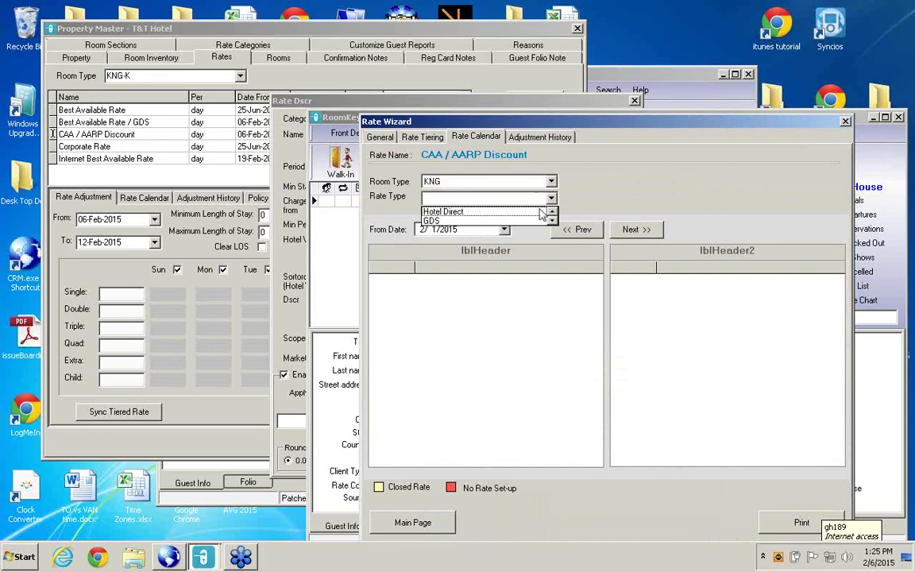
left_click(535, 221)
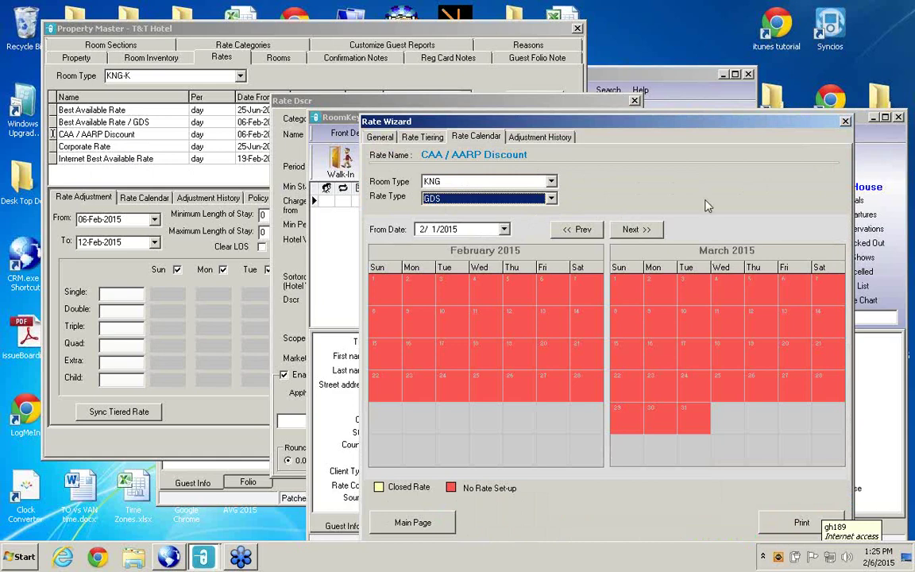
left_click(845, 121)
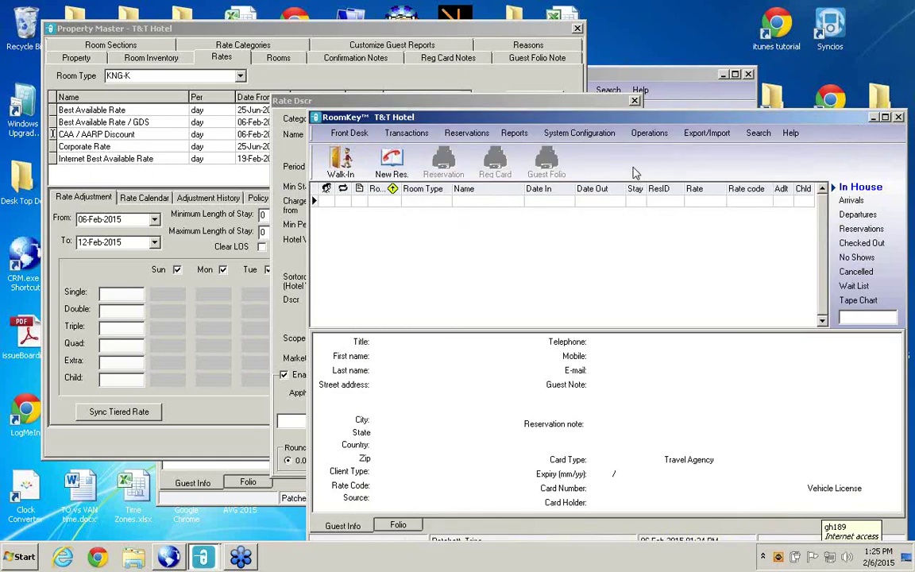
left_click(579, 132)
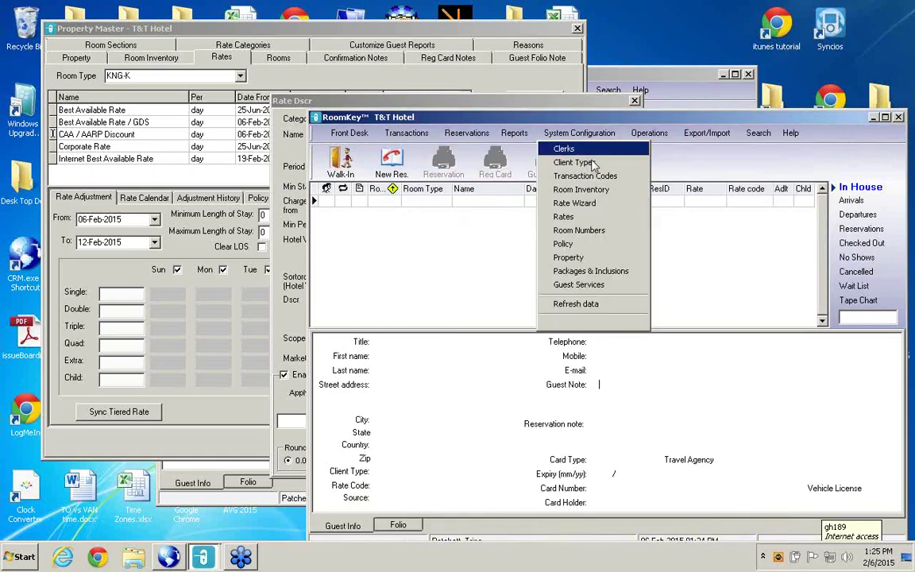
left_click(605, 203)
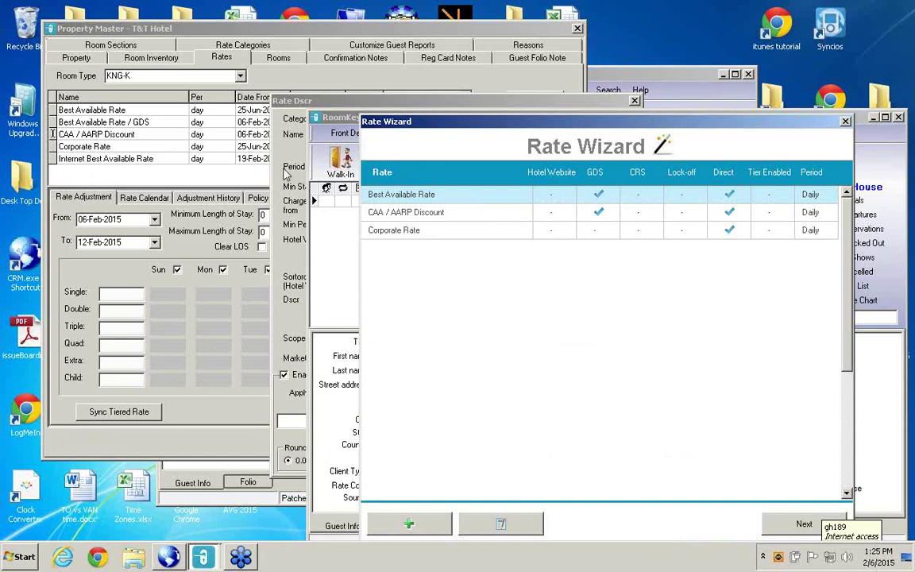
Close the old rate description and Property Master windows, and reopen the property's rates to refresh the list
left_click(227, 178)
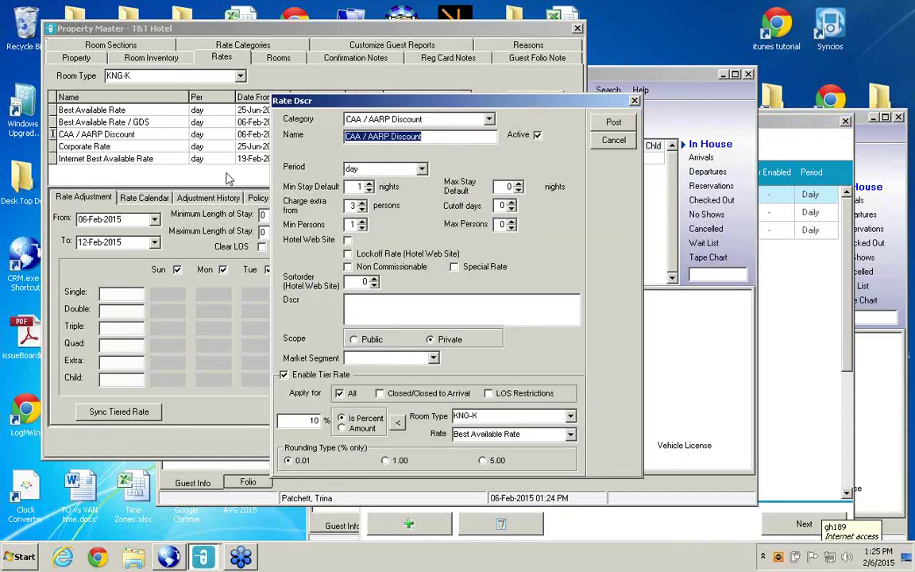
left_click(634, 102)
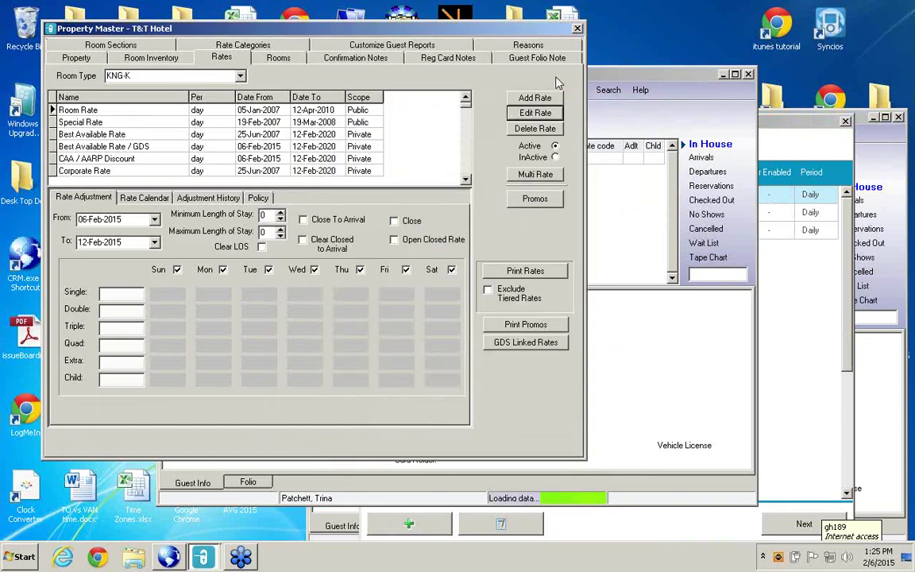
left_click(577, 28)
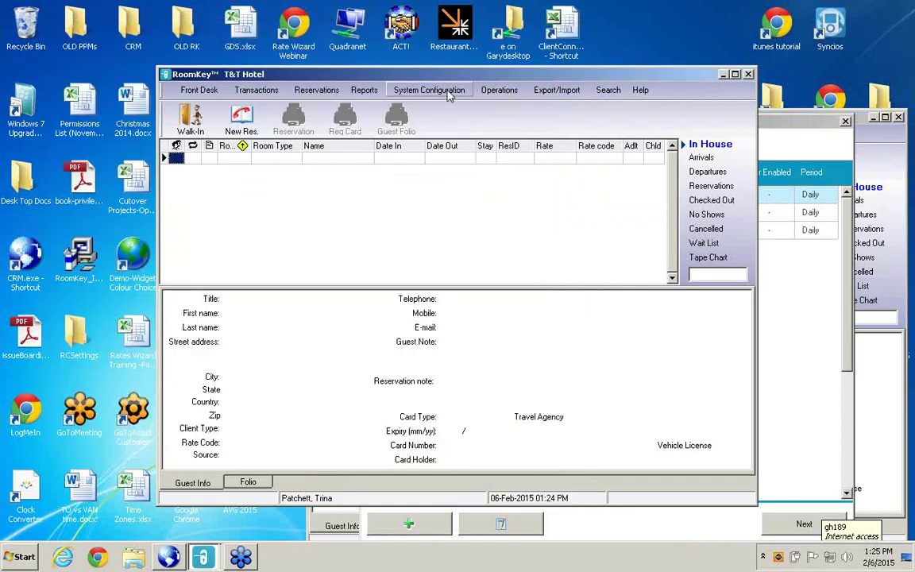
left_click(429, 89)
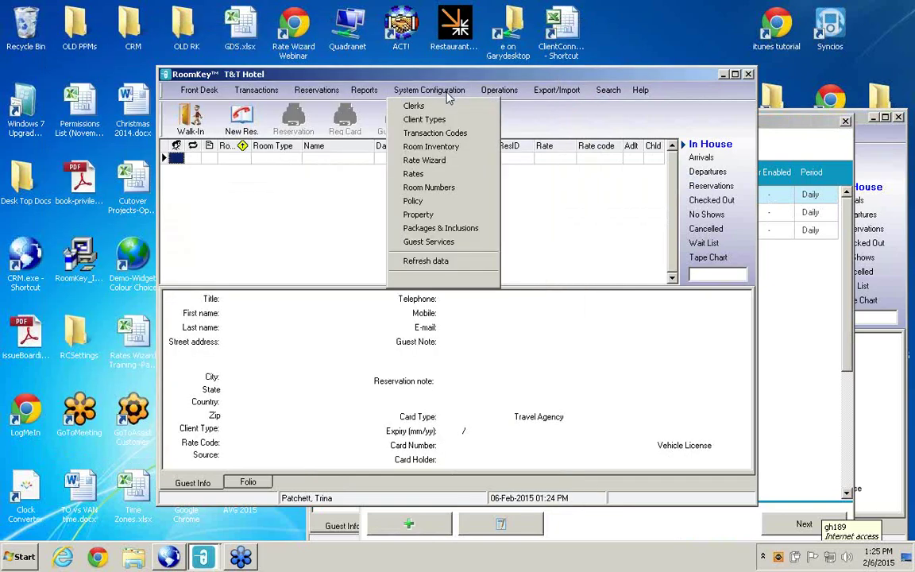
left_click(442, 173)
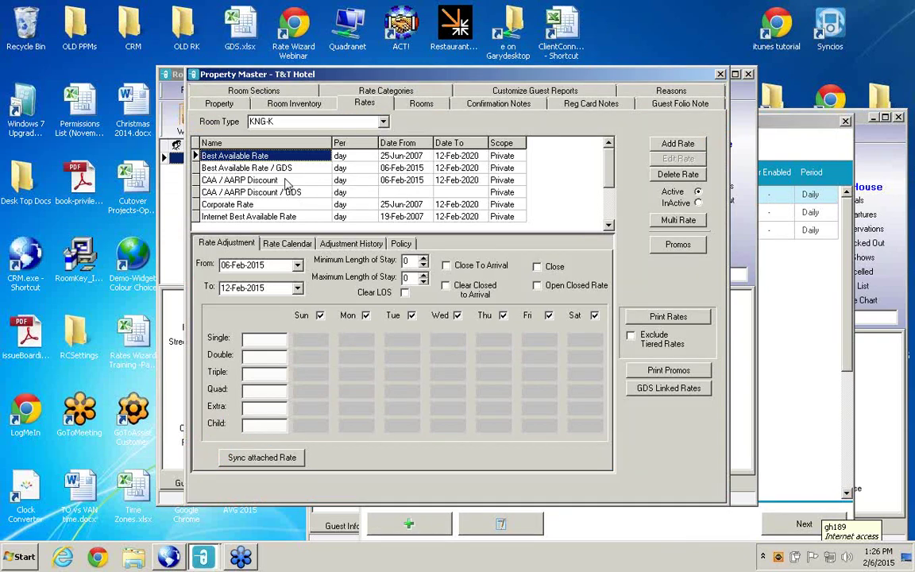
Copy the CAA / AARP Discount rate onto CAA / AARP Discount / GDS for the KNG-K room type
right_click(286, 181)
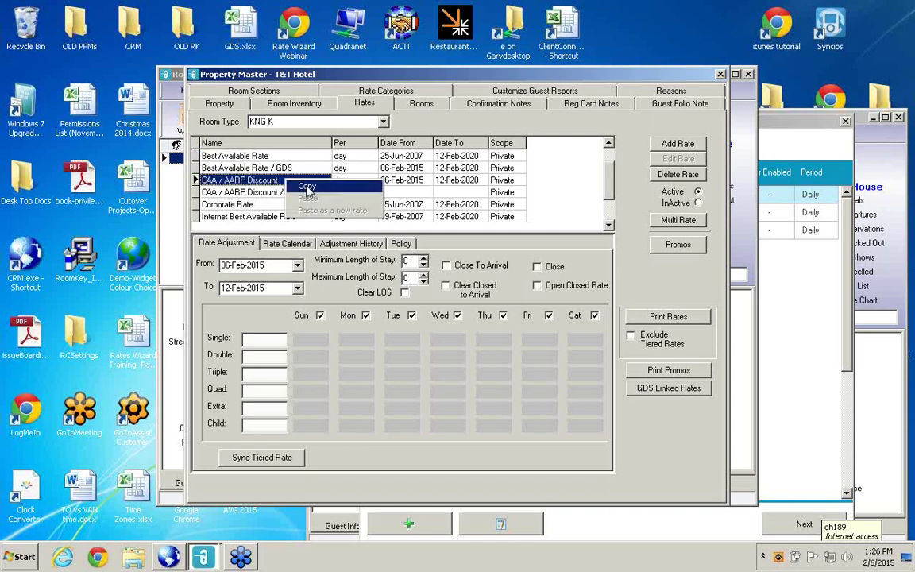
left_click(307, 188)
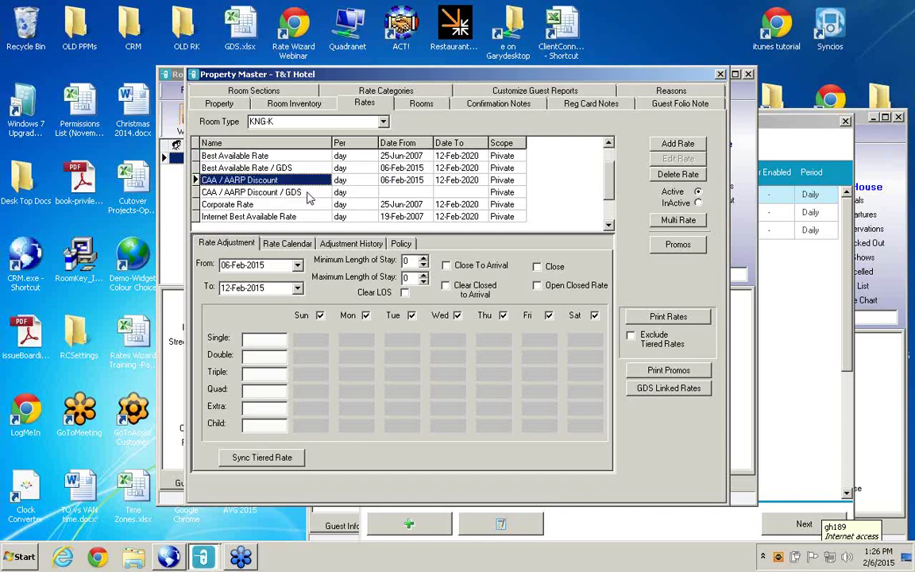
left_click(308, 193)
right_click(309, 196)
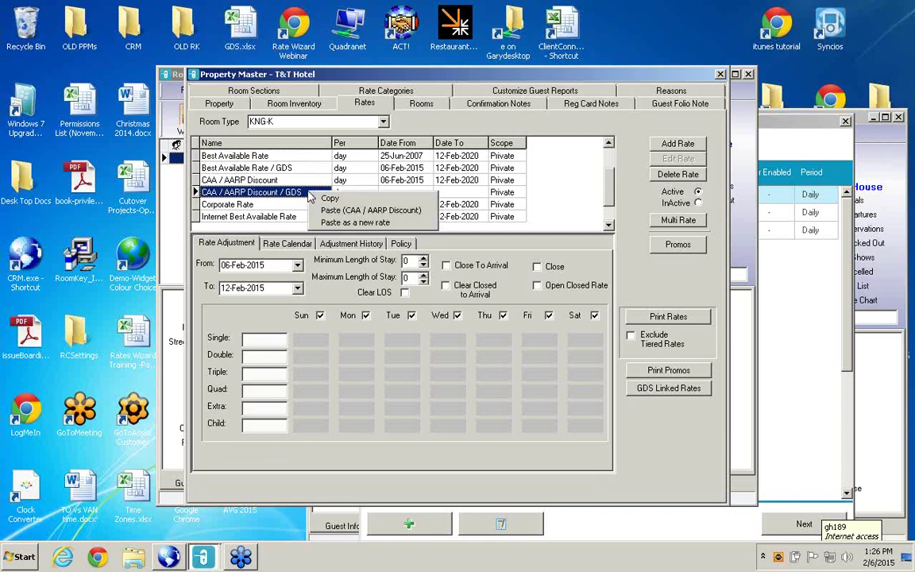
left_click(328, 210)
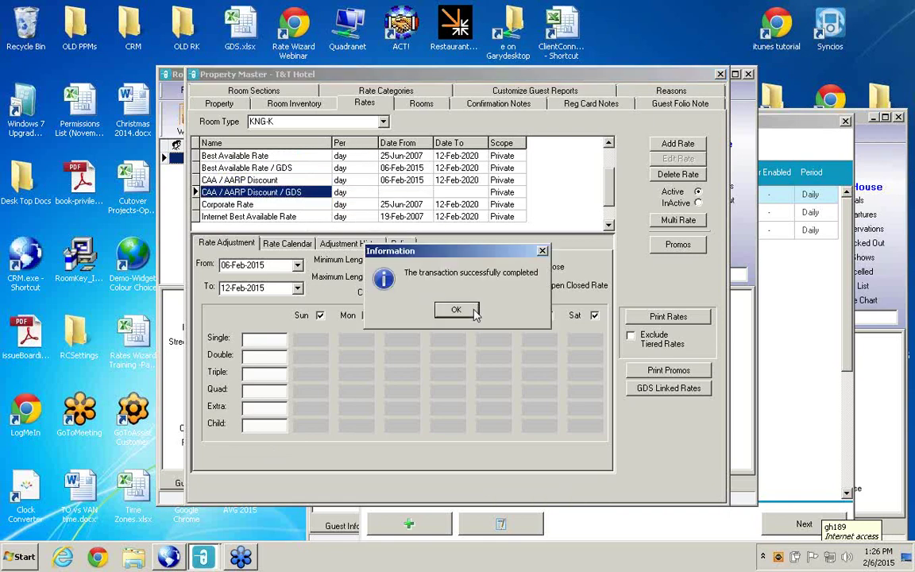
left_click(456, 310)
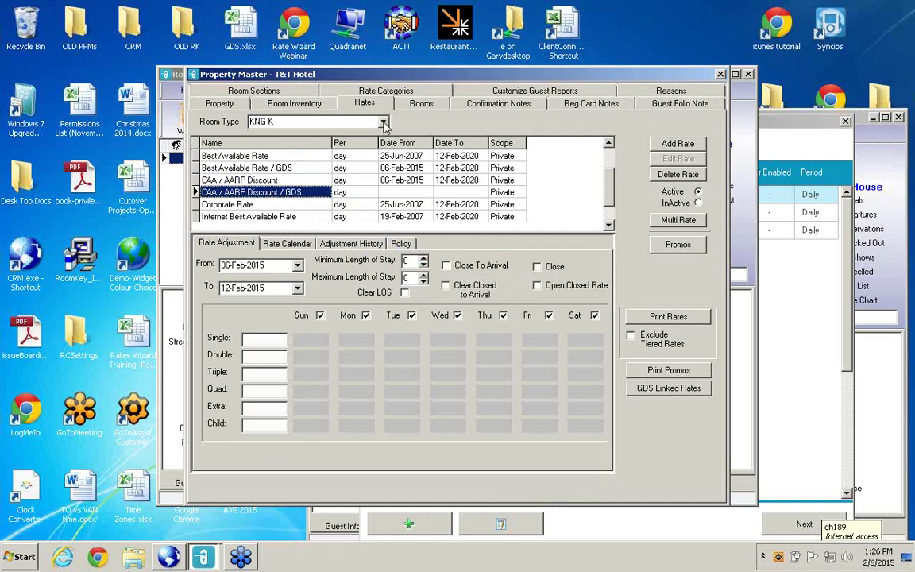
Copy the CAA / AARP Discount rate onto CAA / AARP Discount / GDS for the Superior-KK room type
left_click(383, 123)
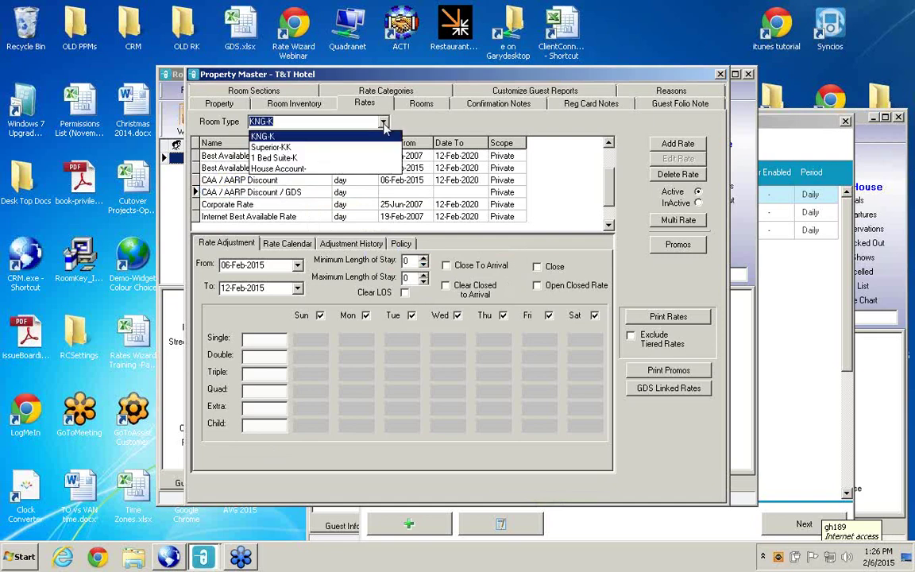
left_click(289, 147)
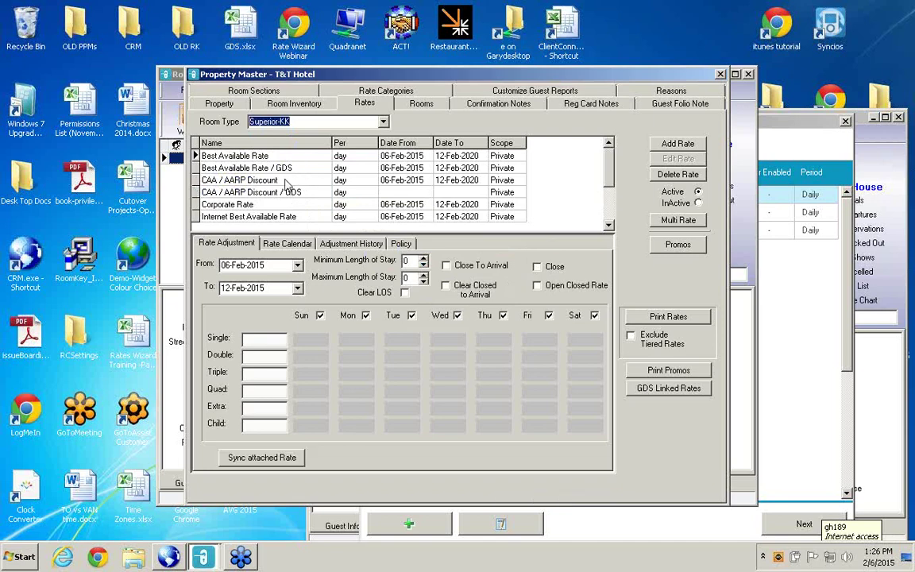
right_click(287, 184)
left_click(290, 187)
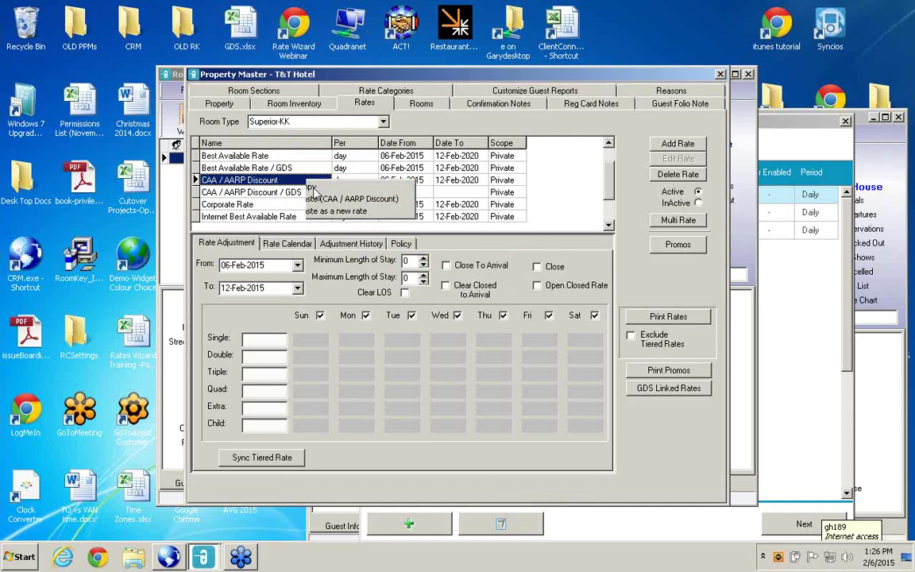
right_click(312, 195)
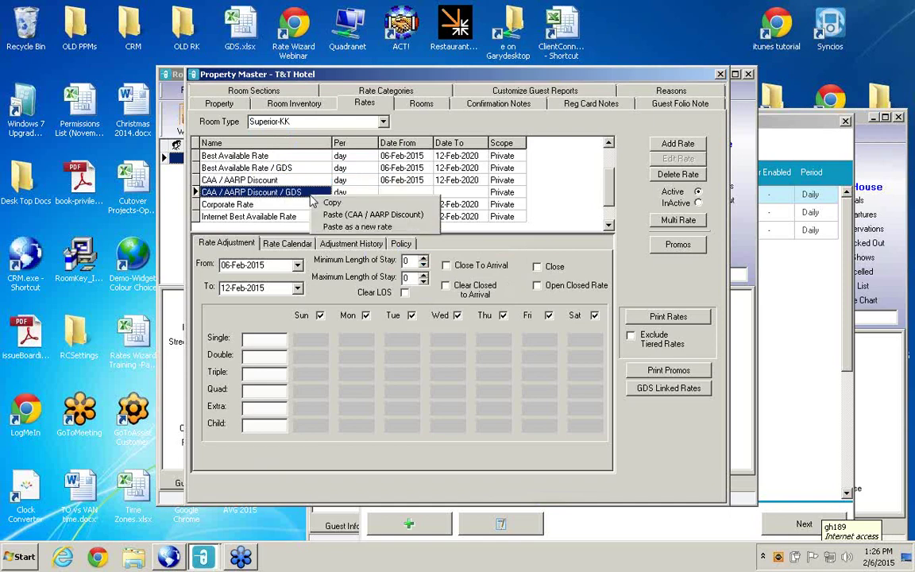
left_click(334, 218)
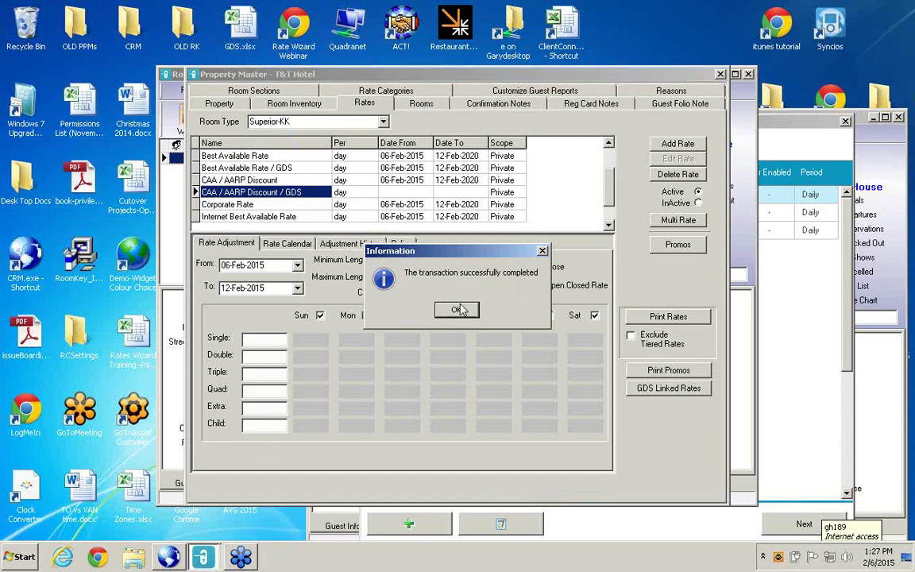
left_click(458, 309)
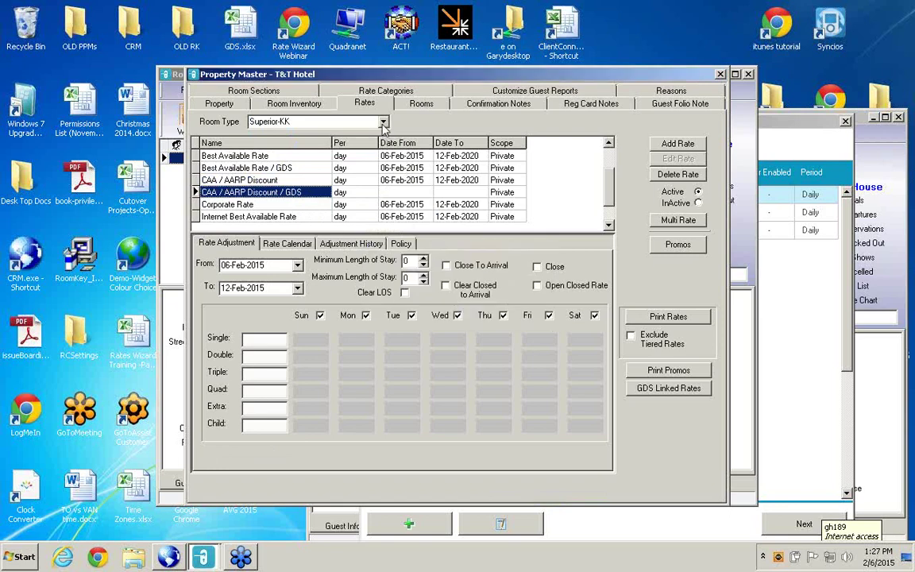
Copy the CAA / AARP Discount rate onto CAA / AARP Discount / GDS for the 1 Bed Suite-K room type
left_click(347, 120)
left_click(278, 158)
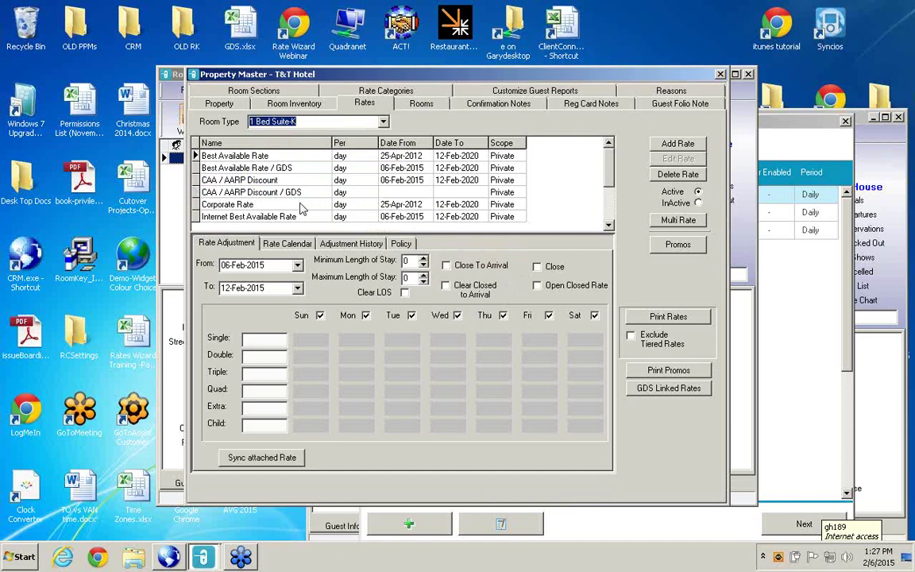
right_click(296, 183)
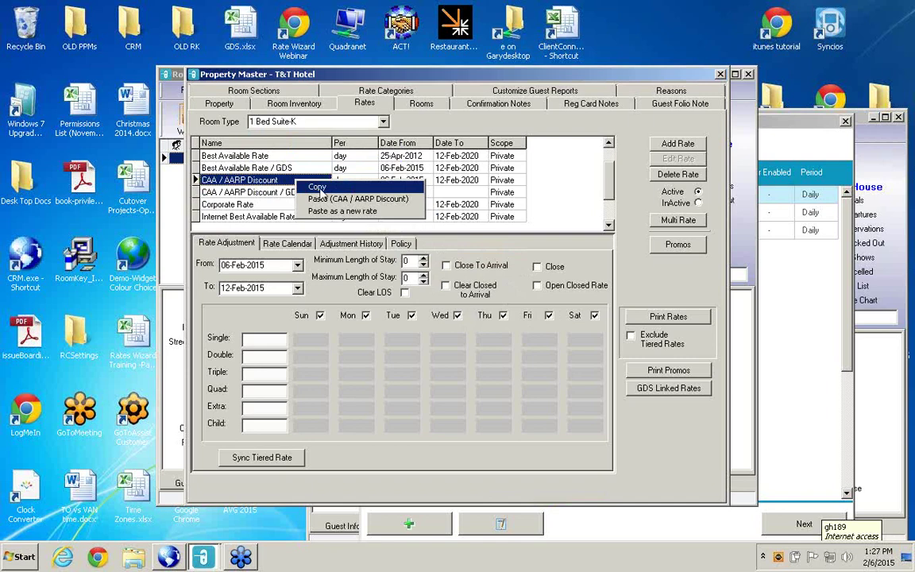
left_click(314, 188)
right_click(301, 197)
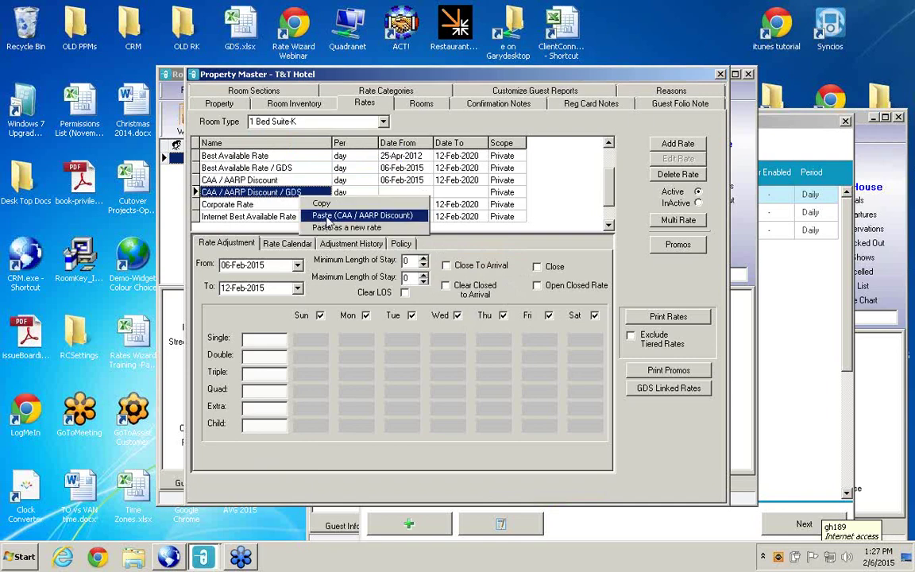
left_click(326, 216)
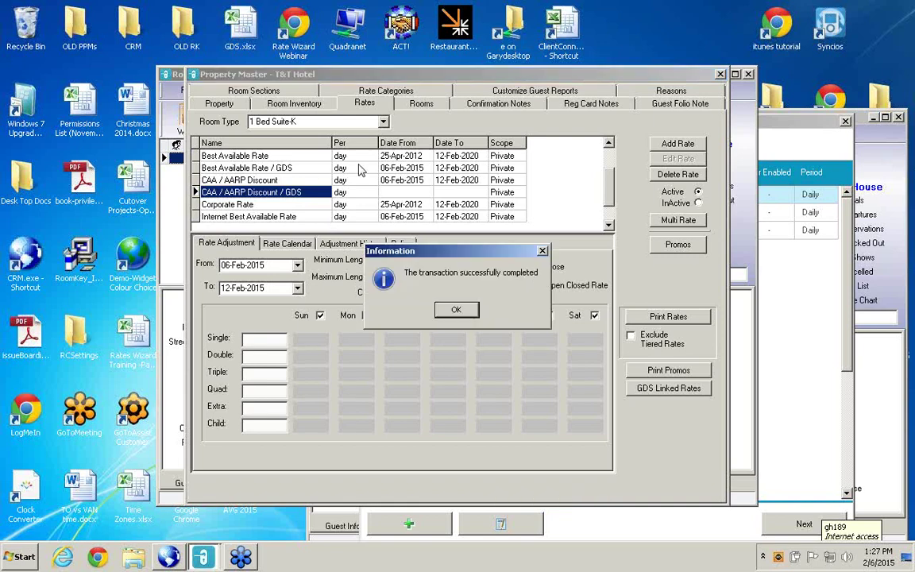
left_click(451, 310)
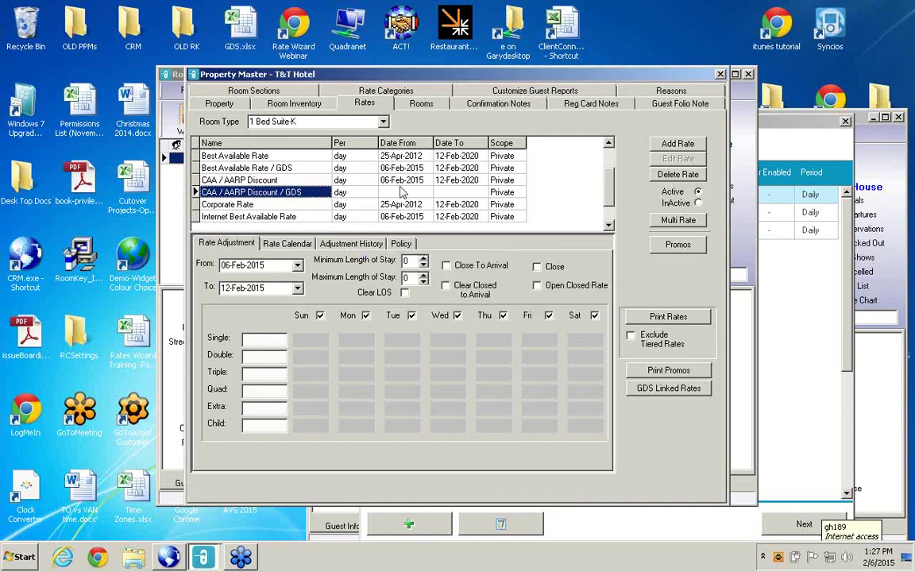
Show the KNG-K room type's rates again, and check the CAA / AARP Discount's general settings in the Rate Wizard
left_click(383, 124)
left_click(329, 139)
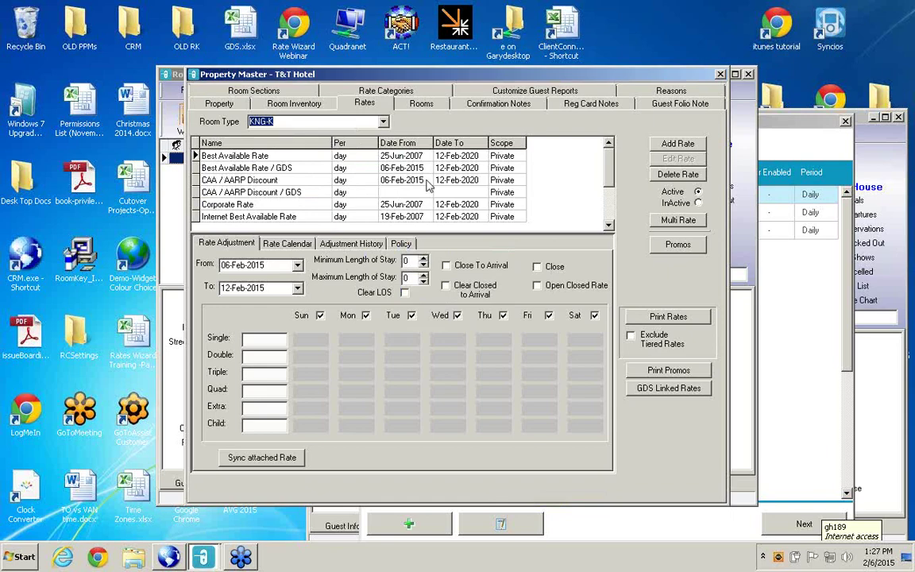
left_click(791, 344)
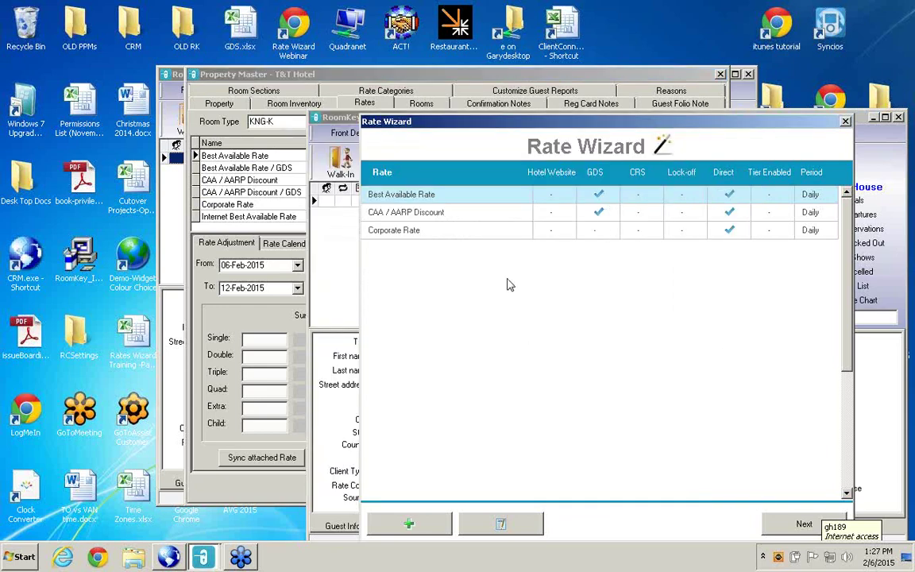
left_click(450, 212)
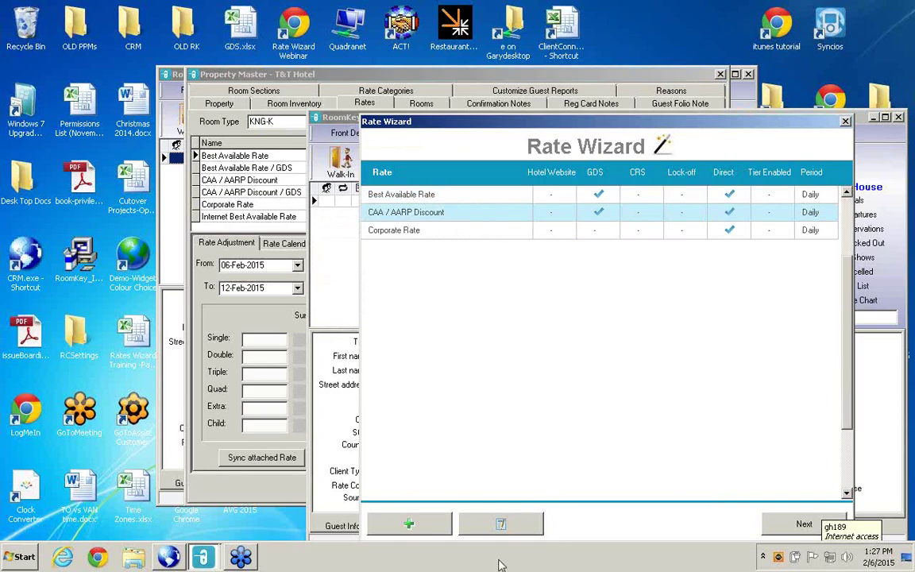
left_click(501, 525)
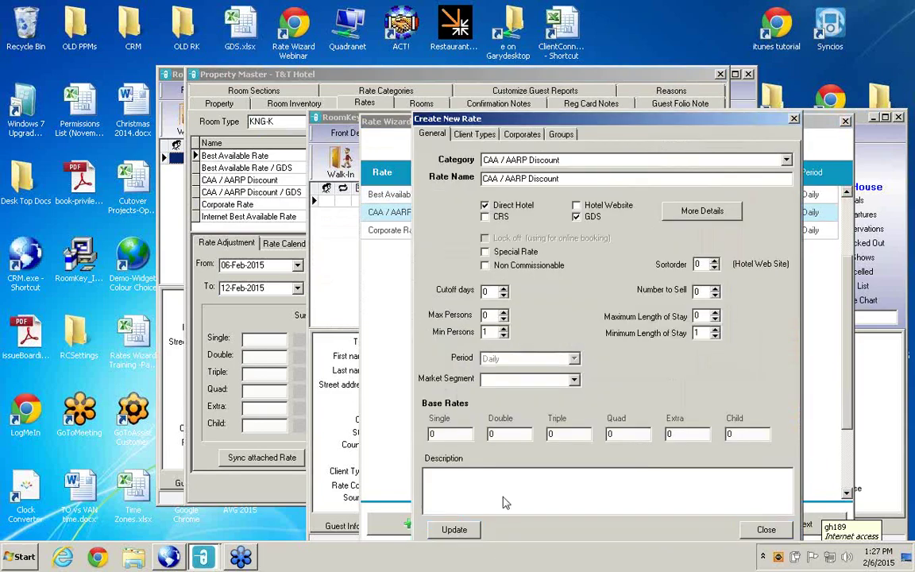
left_click(767, 531)
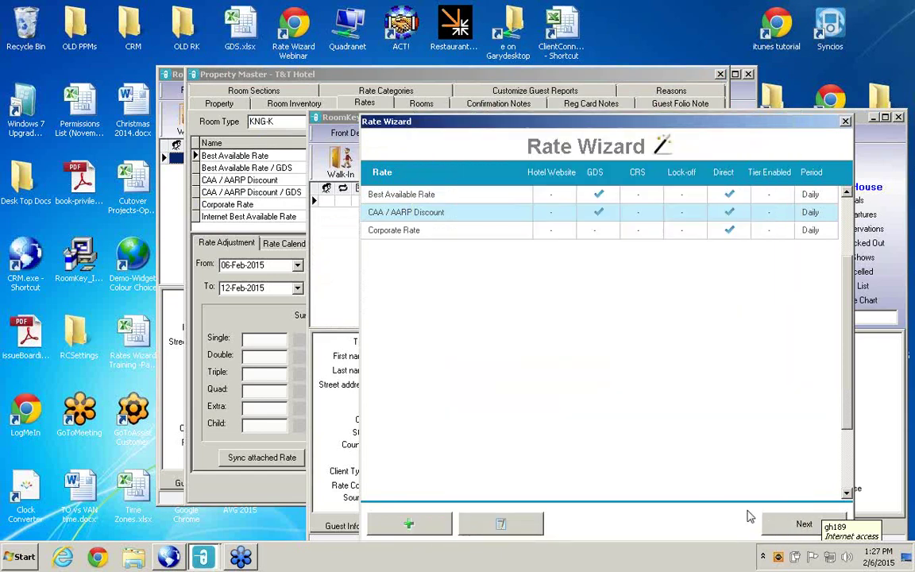
View the CAA / AARP Discount's rate calendar for room type KNG and rate type GDS
left_click(802, 525)
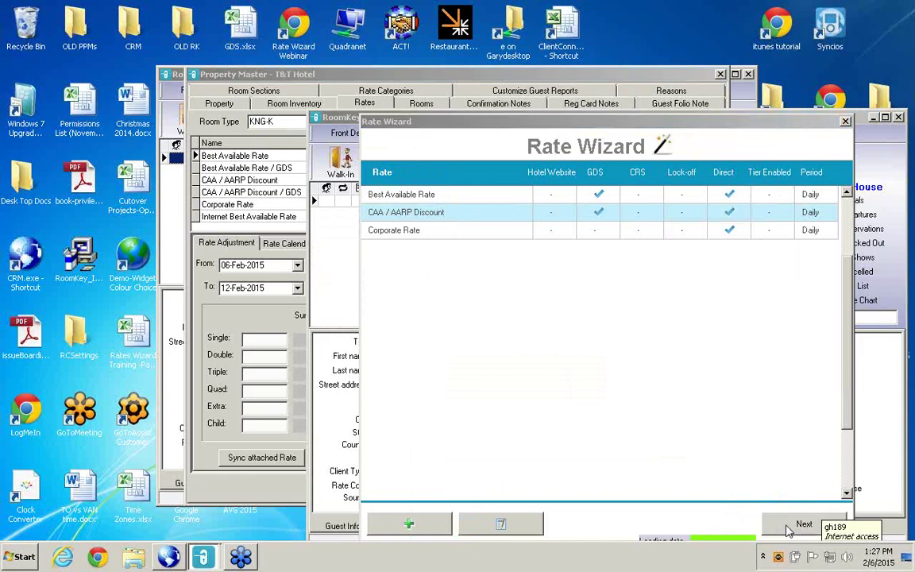
left_click(479, 138)
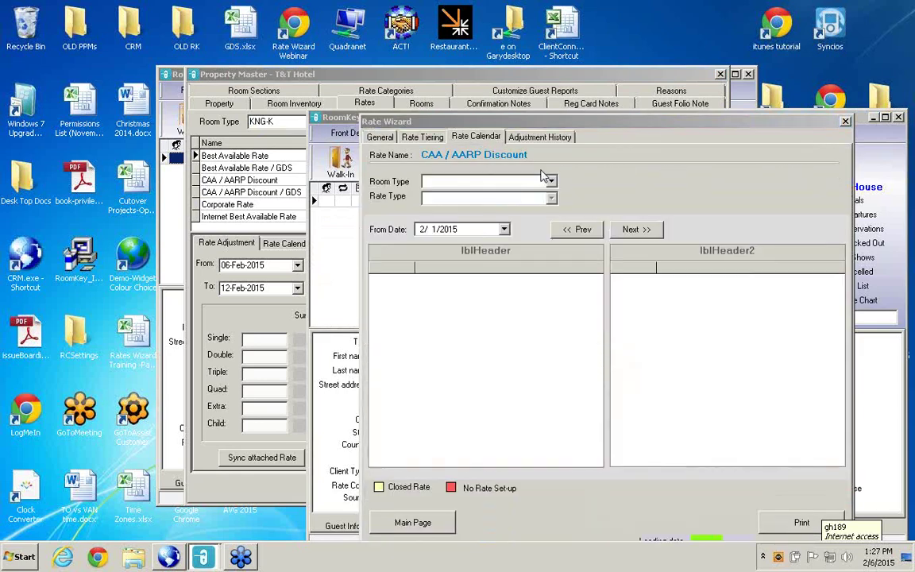
left_click(516, 182)
left_click(522, 195)
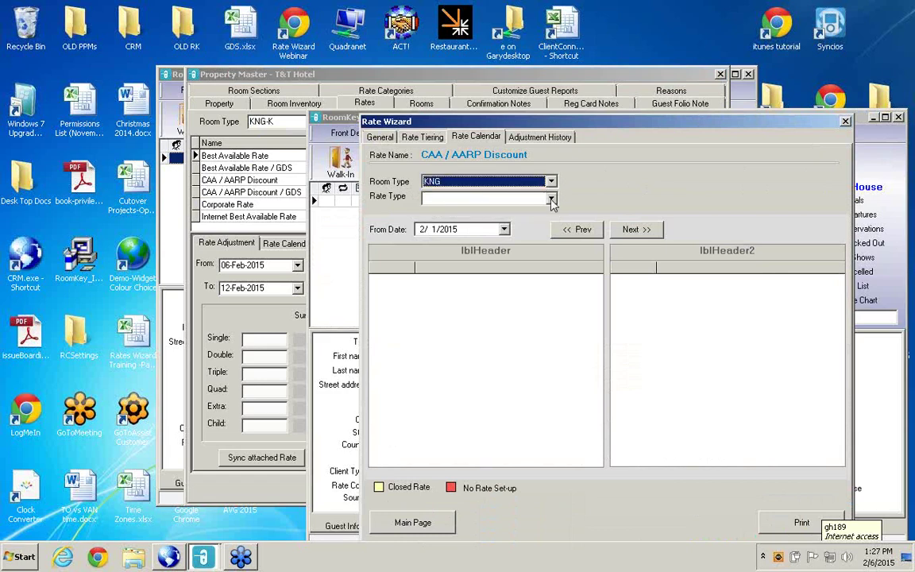
left_click(501, 197)
left_click(509, 220)
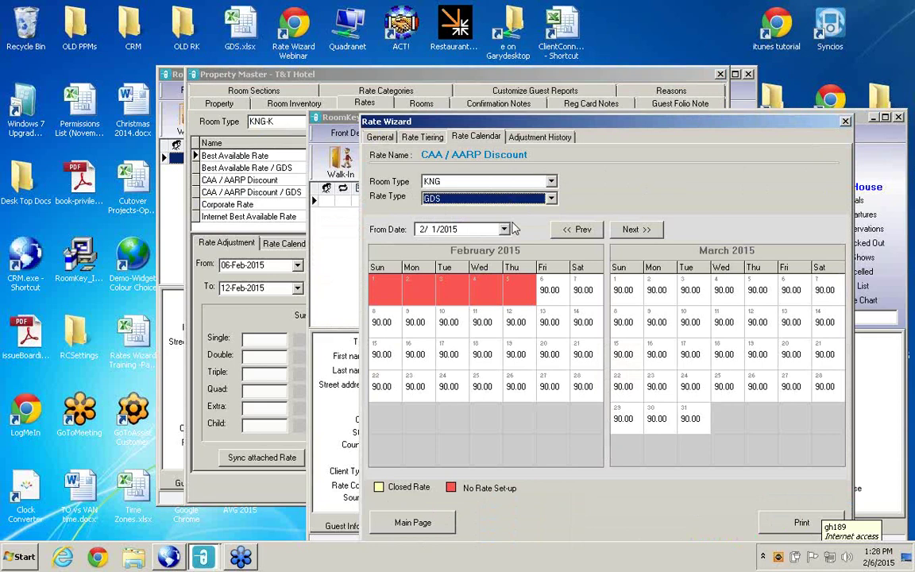
Look over the CAA / AARP Discount entries in the KNG-K rate list, and reopen the property's rates to refresh their dates
left_click(294, 169)
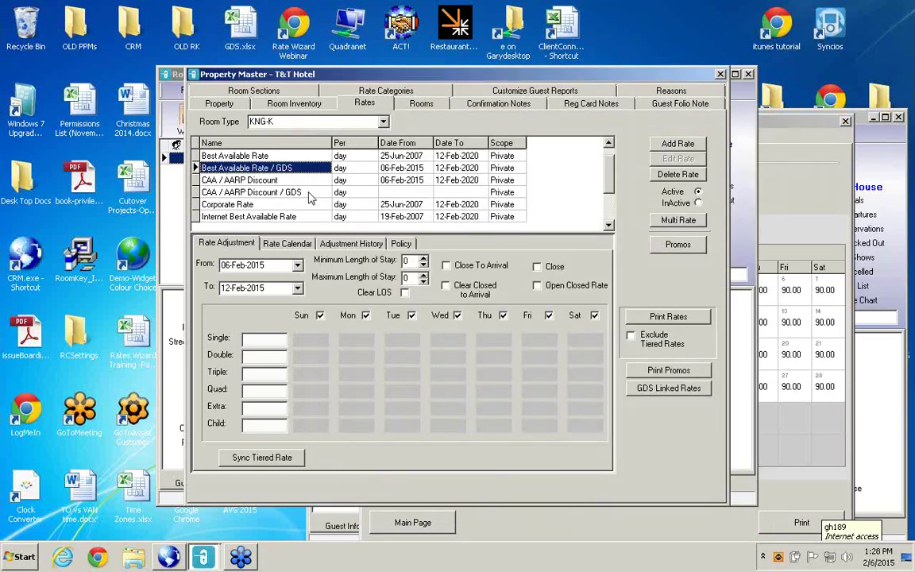
left_click(284, 192)
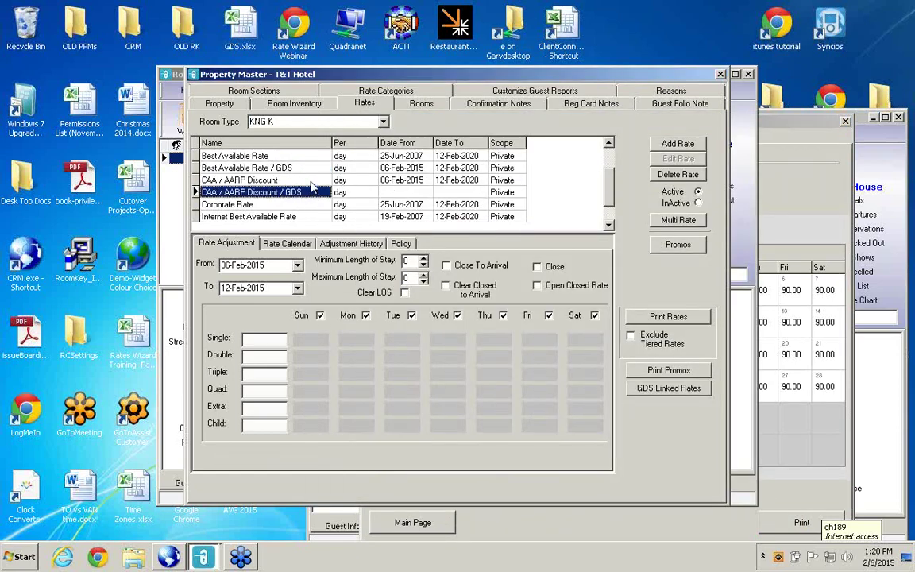
left_click(283, 179)
left_click(306, 204)
left_click(286, 193)
left_click(720, 75)
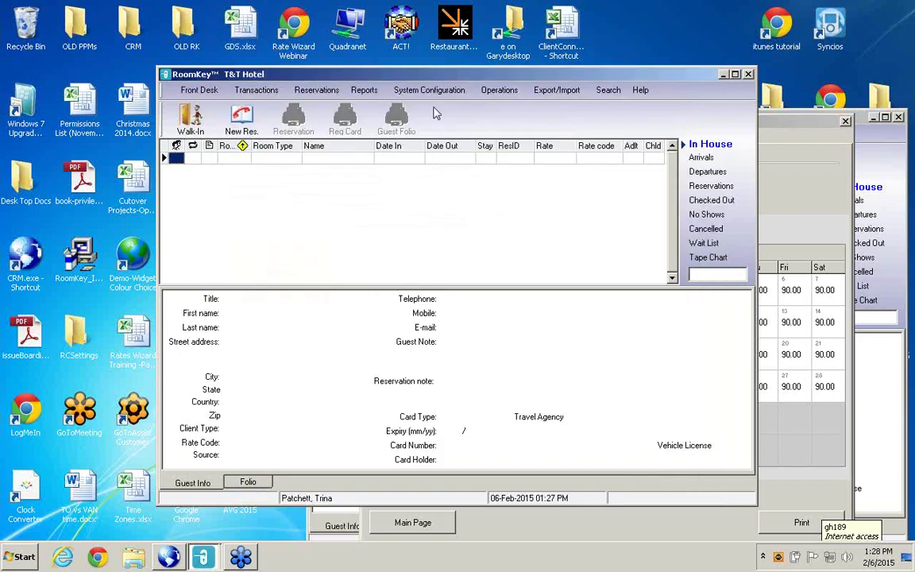
left_click(433, 91)
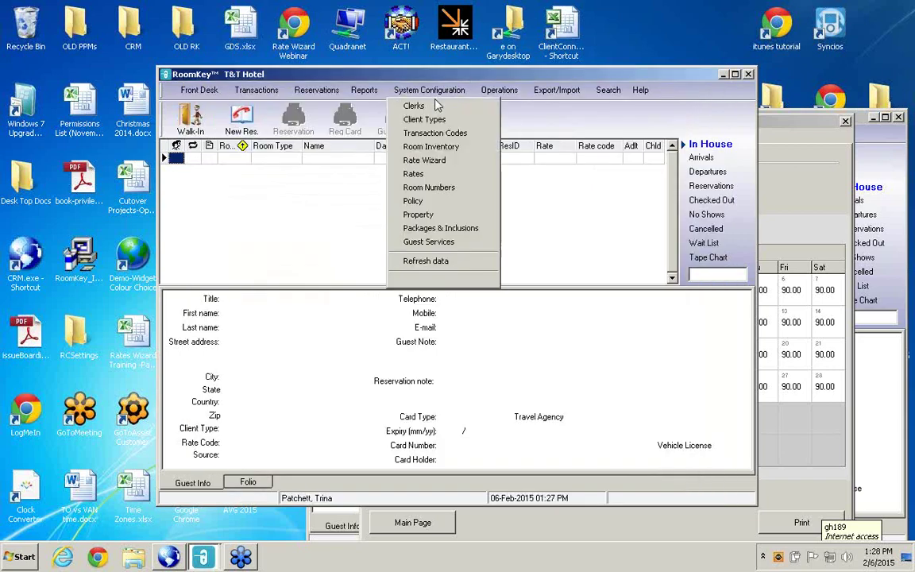
left_click(445, 174)
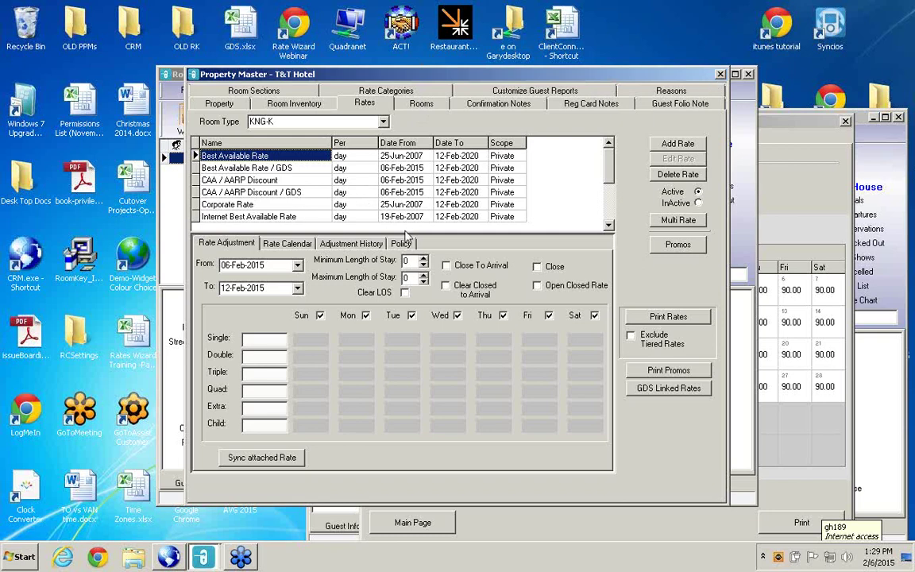
Select Internet Best Available Rate in the KNG-K rate list, and reopen the Rate Wizard's rate list
left_click(608, 226)
left_click(608, 226)
left_click(608, 226)
left_click(608, 226)
left_click(608, 227)
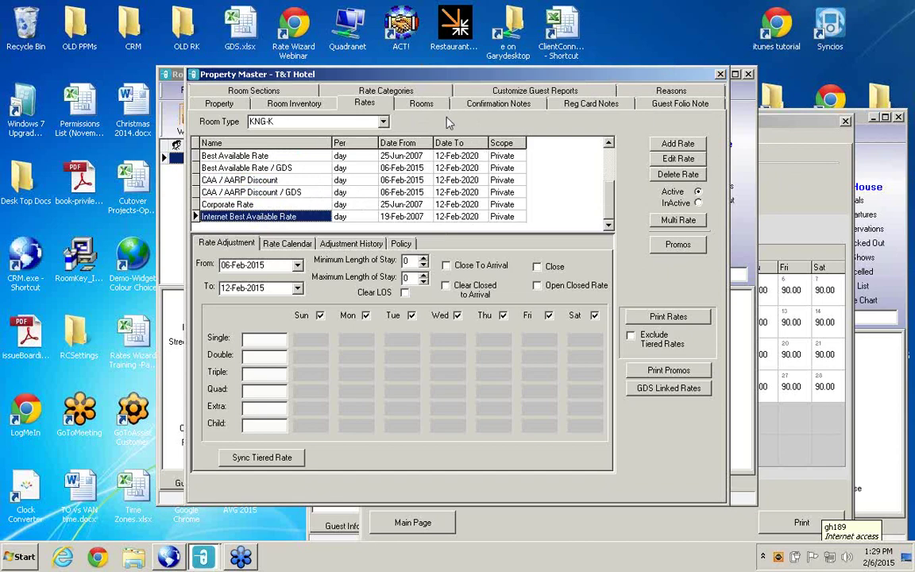
left_click(846, 213)
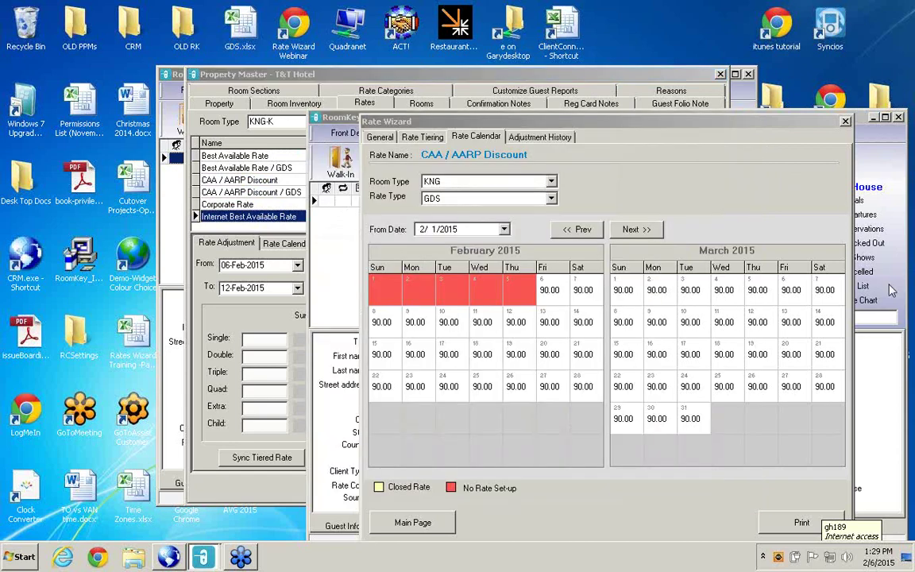
left_click(845, 121)
left_click(589, 137)
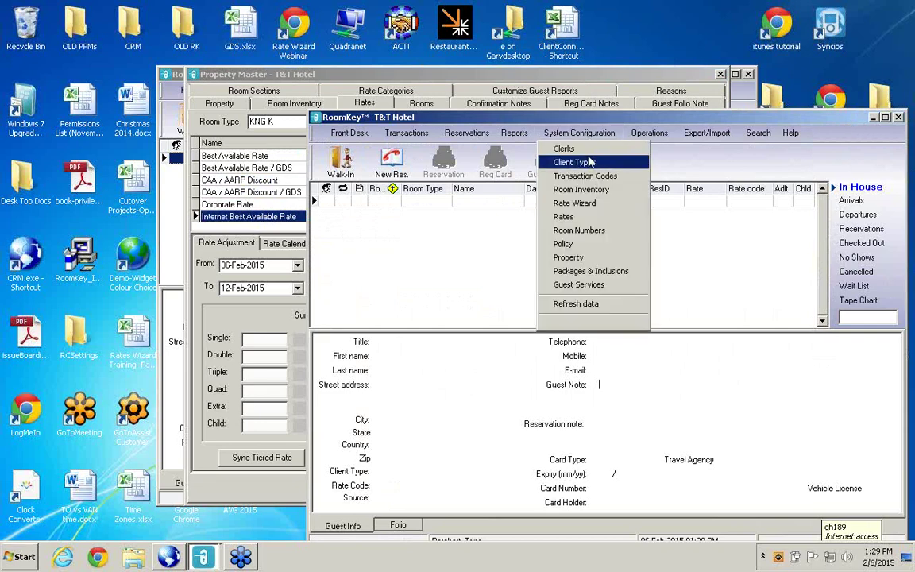
left_click(584, 198)
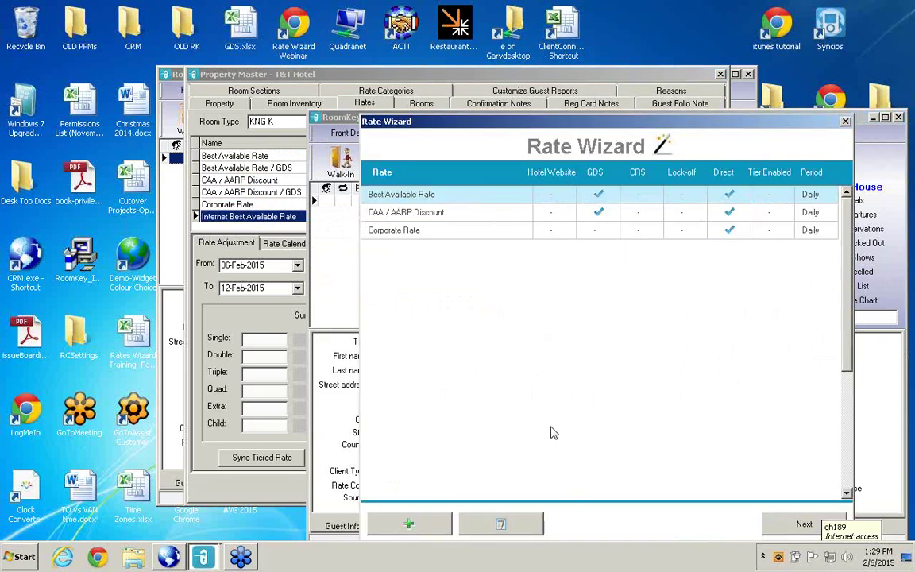
Start a new rate in the Rate Wizard and assign it the Best Available Rate category
left_click(422, 529)
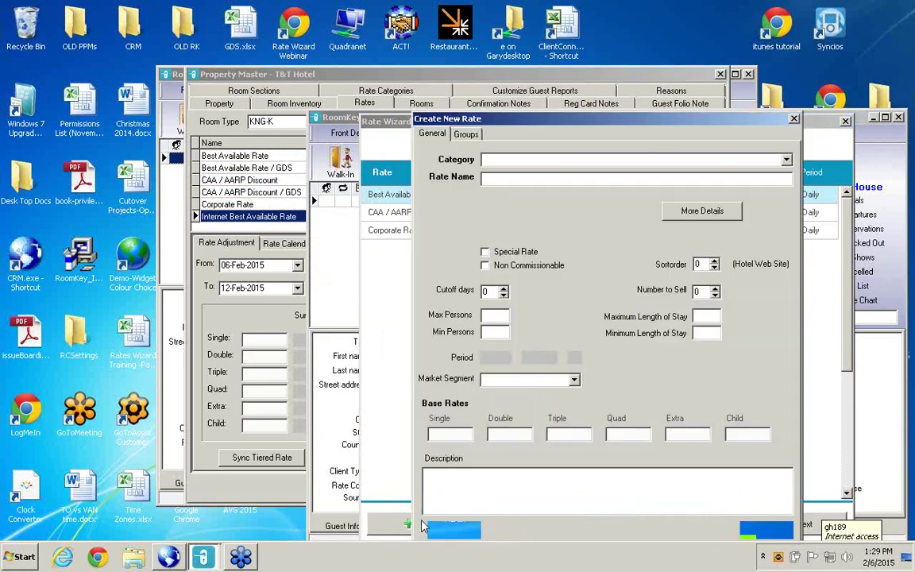
left_click(785, 160)
left_click(786, 228)
left_click(786, 229)
left_click(786, 229)
left_click(786, 229)
left_click(786, 228)
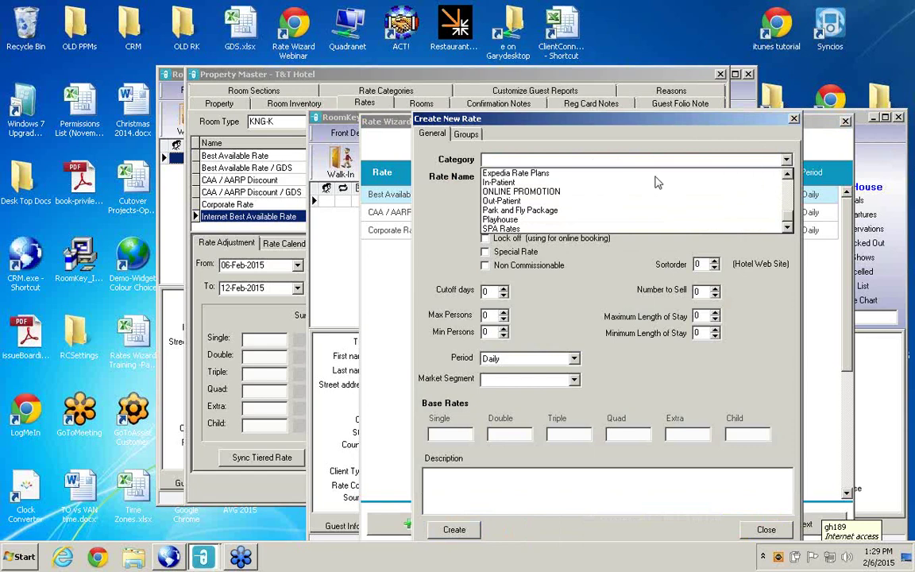
left_click(786, 175)
left_click(786, 176)
left_click(786, 175)
left_click(786, 176)
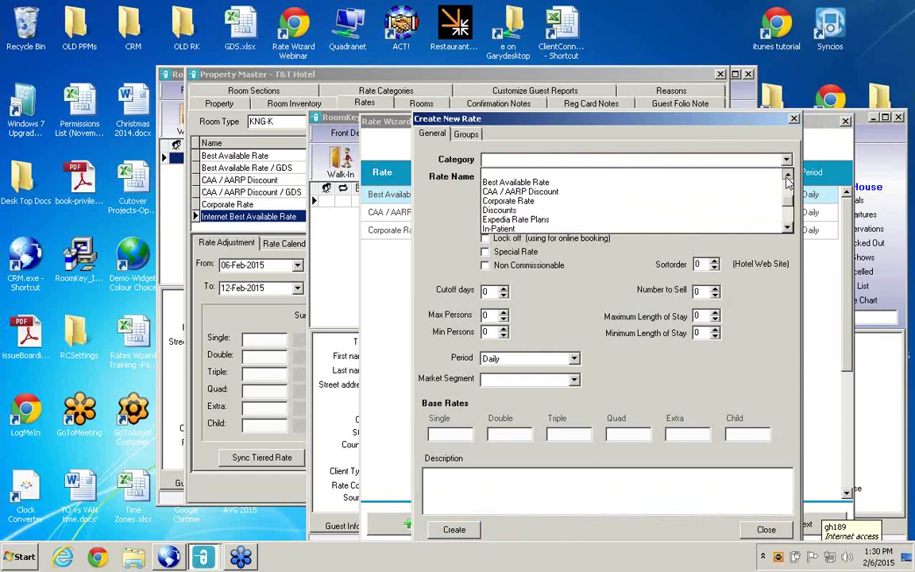
left_click(513, 182)
Name the new rate Internet Best Available Rate, and bring up the option for adding existing rates
left_click(505, 178)
type("In")
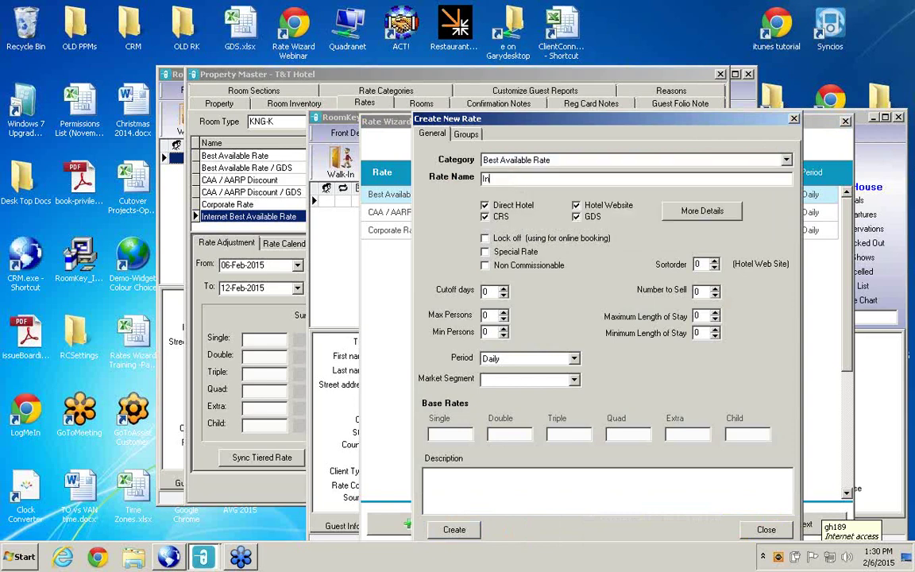
type("ternet Best")
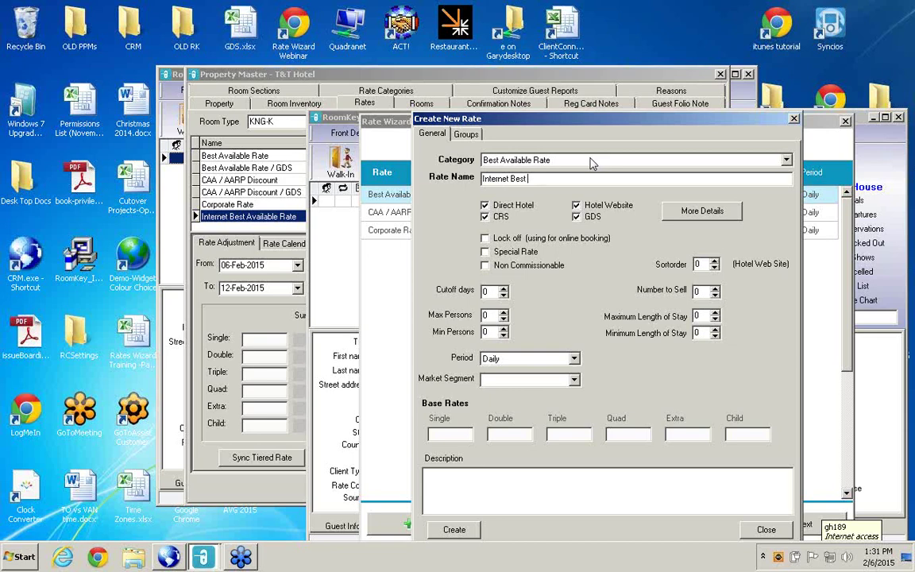
type("Available Rate")
right_click(606, 263)
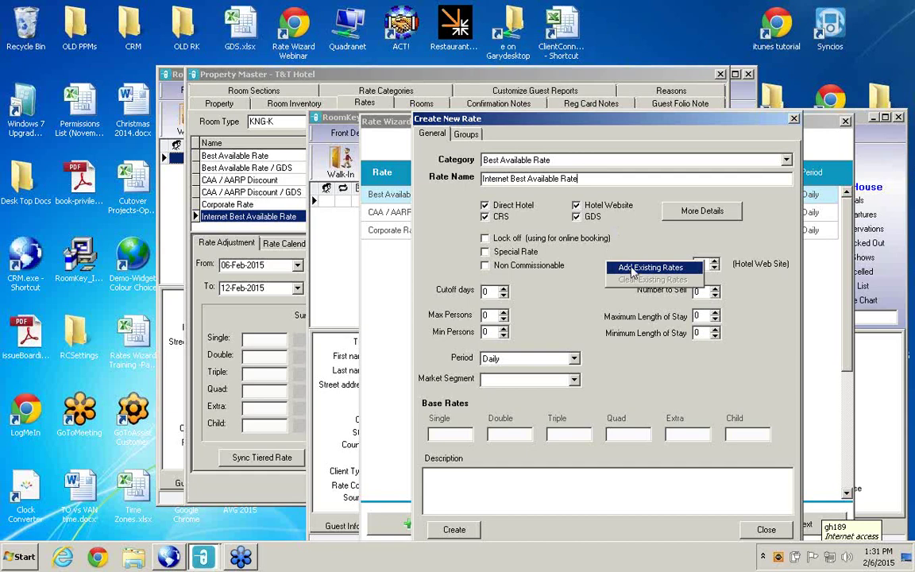
Add the existing Hotel Website rates for KNG, 1 Bed Suite and Superior to the new Internet Best Available Rate
left_click(645, 268)
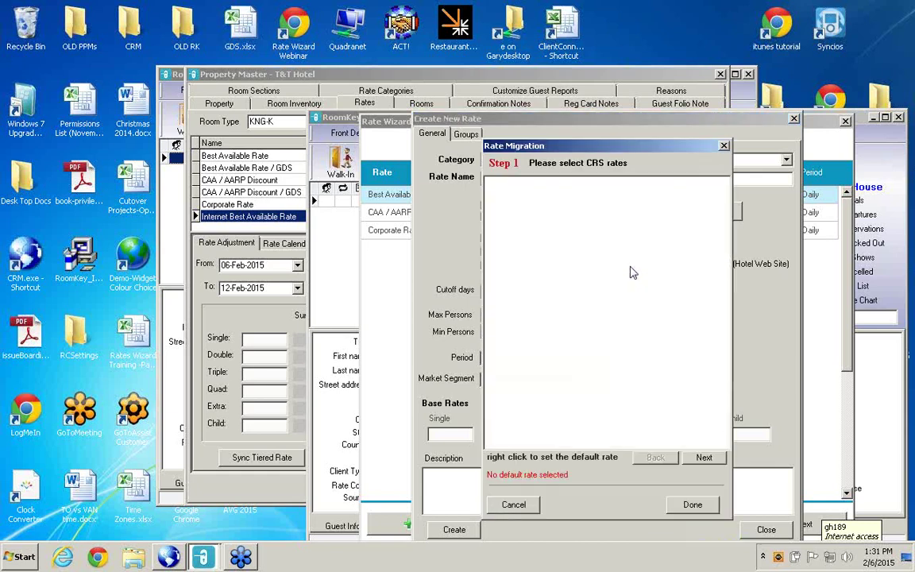
left_click(703, 458)
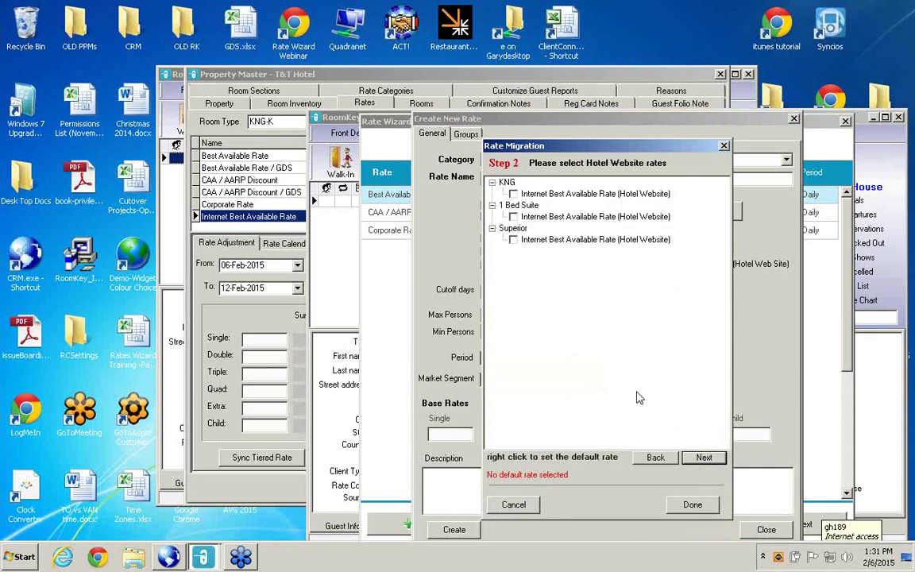
left_click(514, 194)
left_click(514, 217)
left_click(513, 240)
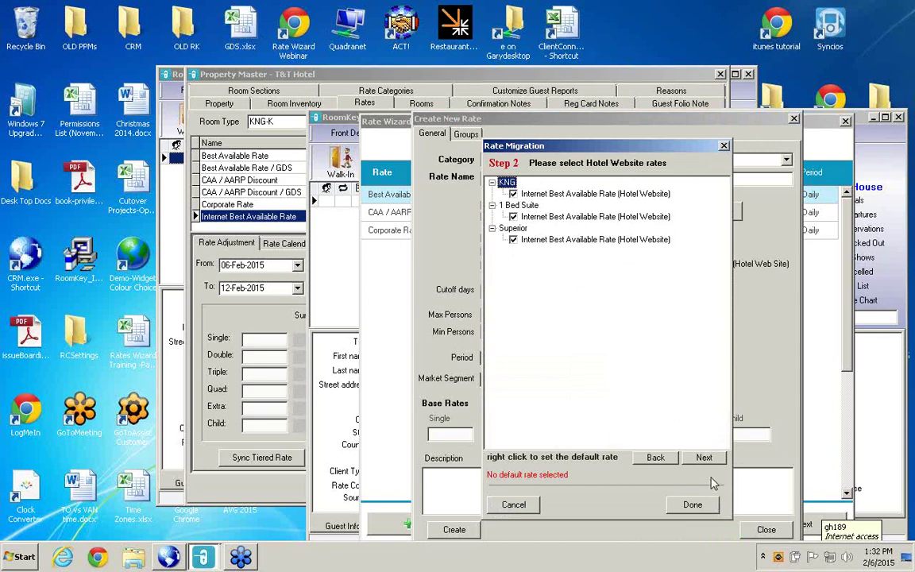
left_click(704, 458)
left_click(704, 458)
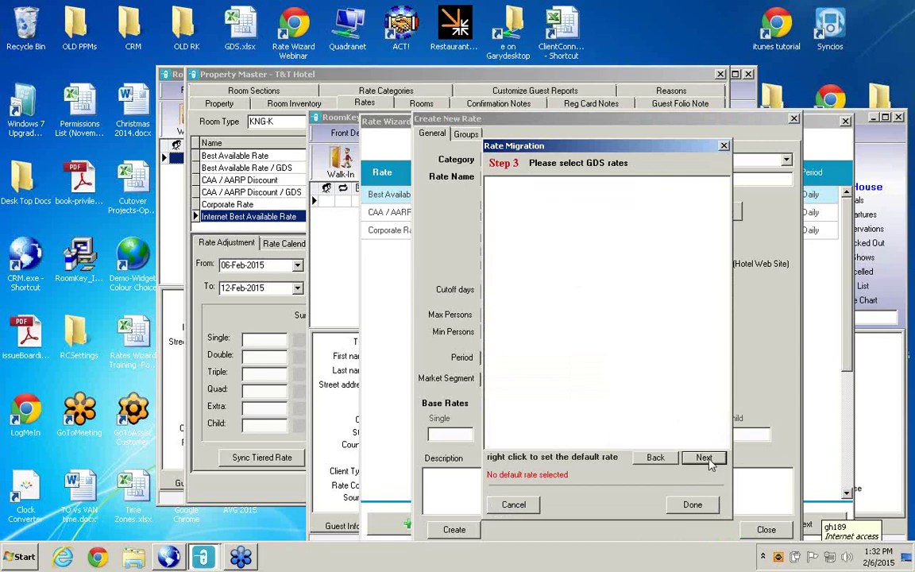
left_click(691, 505)
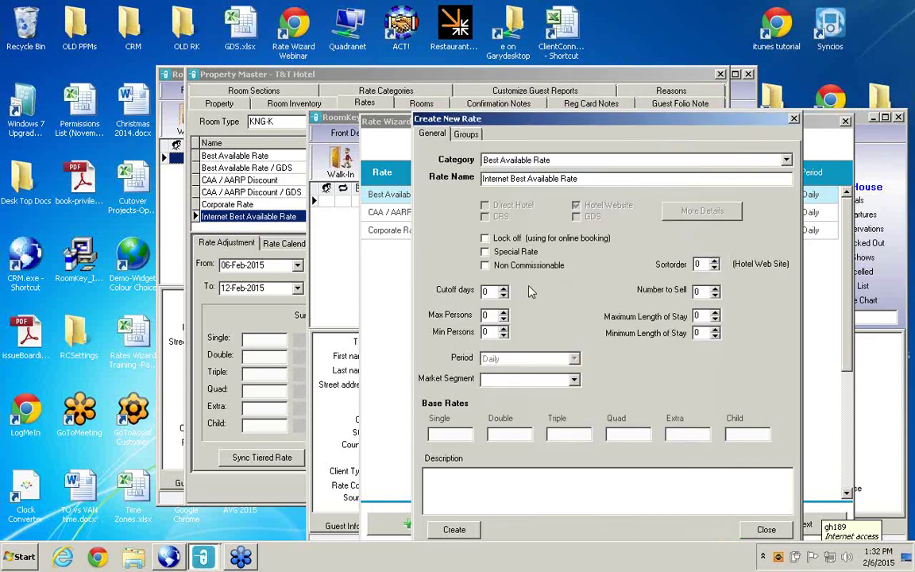
Set the new rate's minimum persons and minimum length of stay to 1 and create the rate
left_click(503, 328)
left_click(714, 330)
left_click(475, 532)
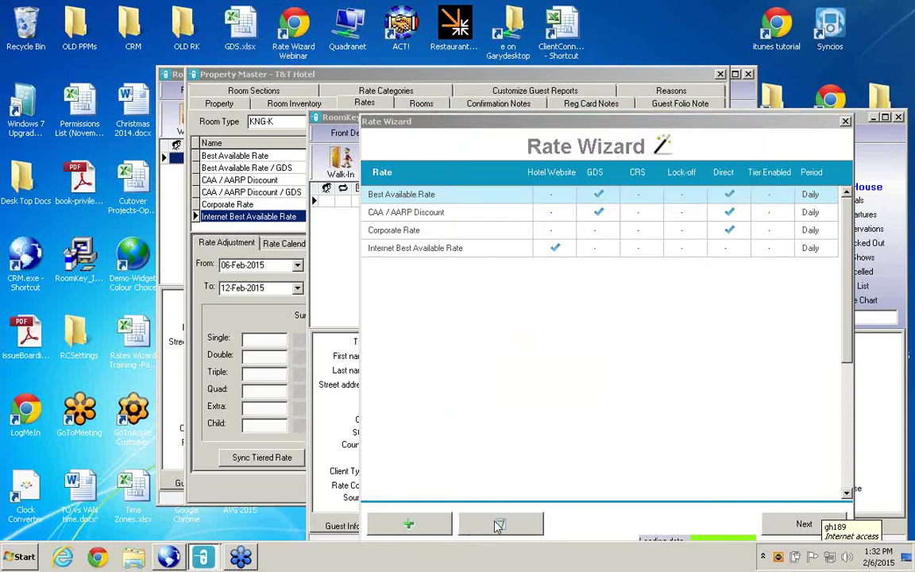
Edit the Internet Best Available Rate to allow the Online Booking client type under Hotel Website, then update and close it
left_click(500, 525)
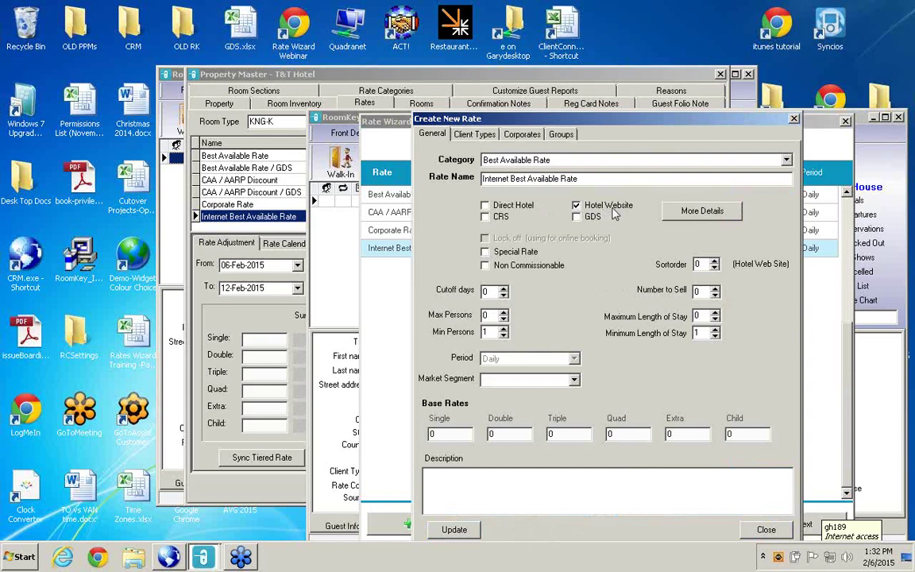
left_click(491, 140)
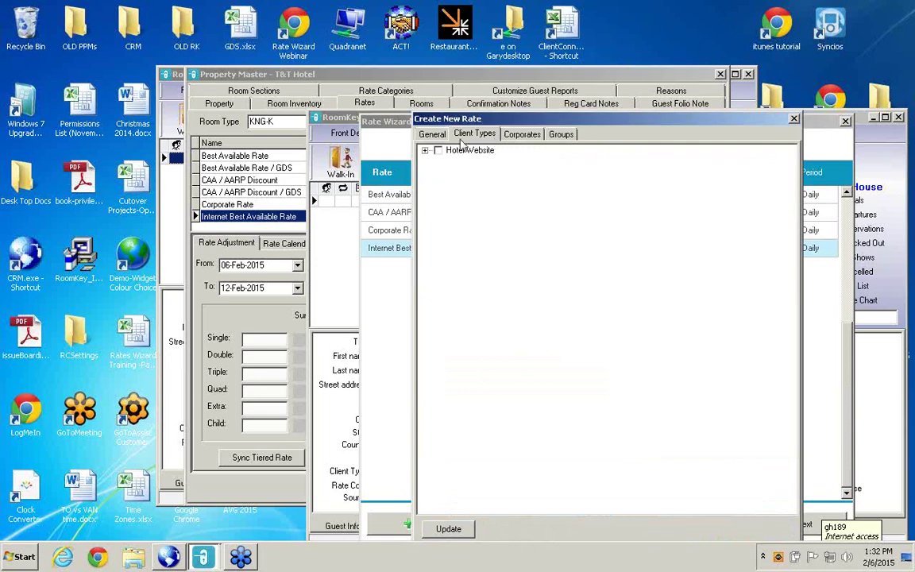
left_click(425, 150)
left_click(452, 207)
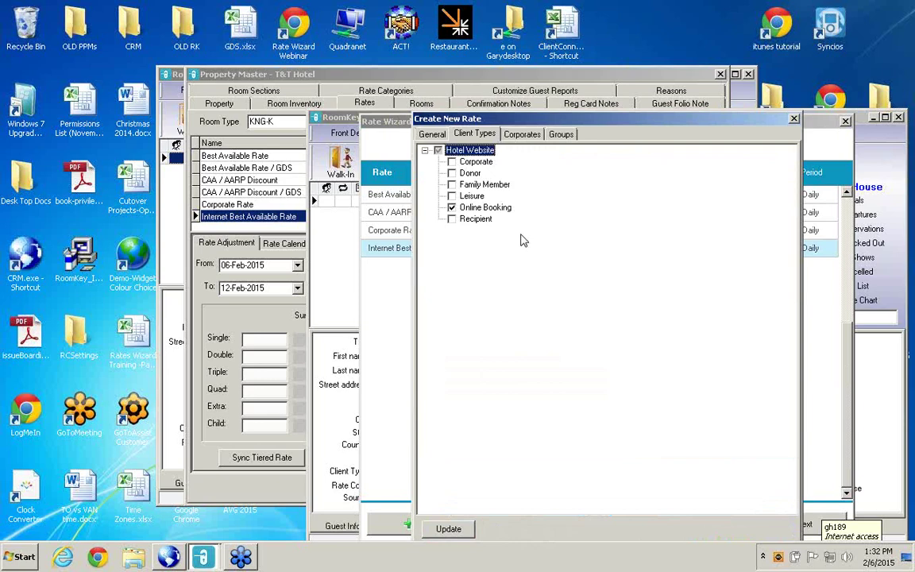
left_click(464, 530)
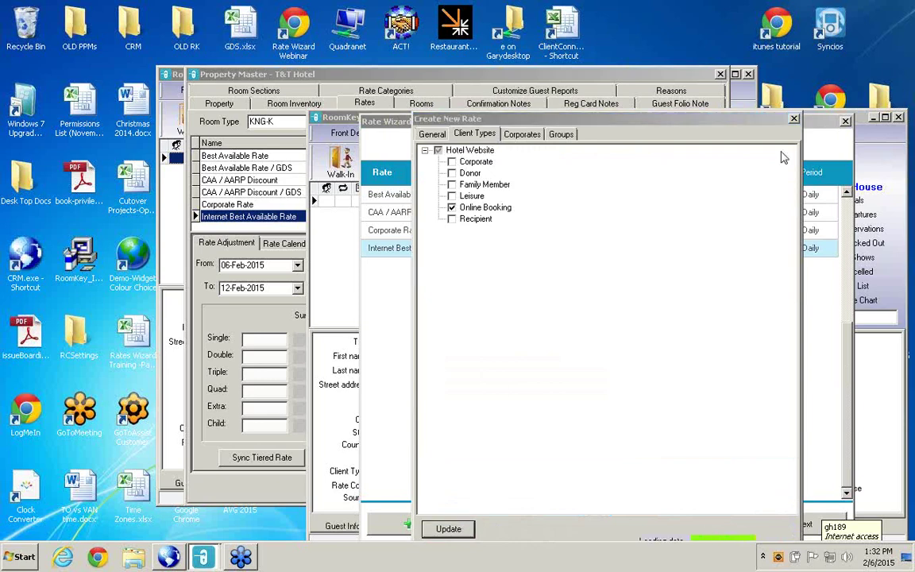
left_click(794, 120)
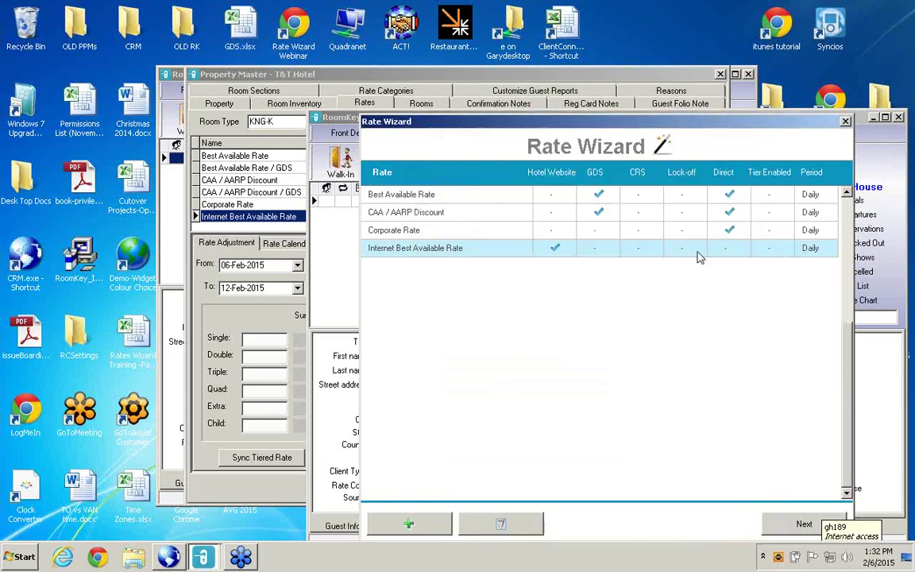
left_click(790, 526)
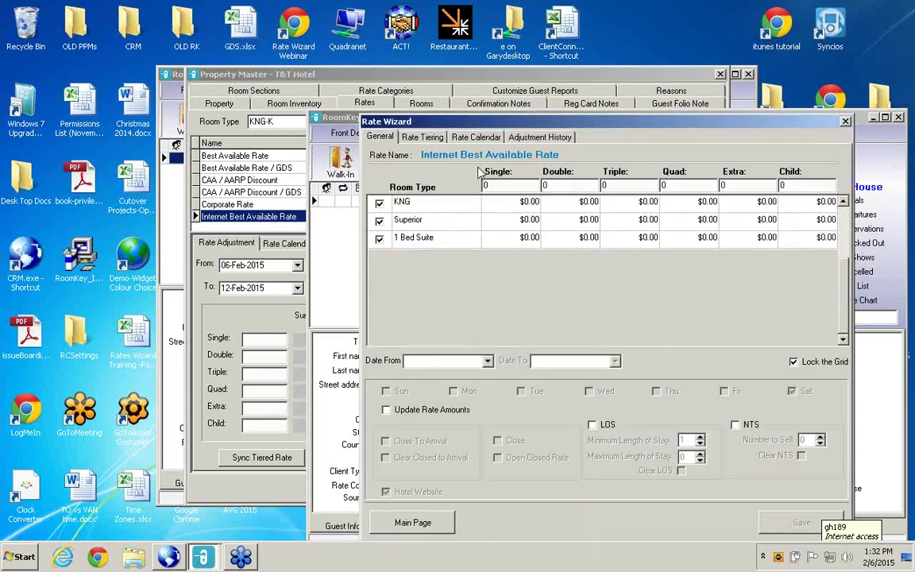
left_click(476, 137)
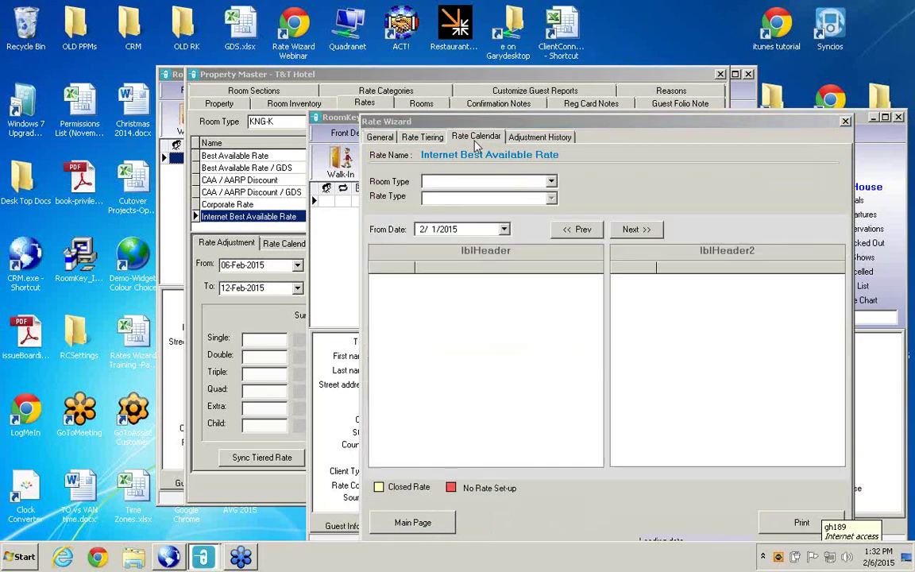
left_click(550, 183)
left_click(508, 195)
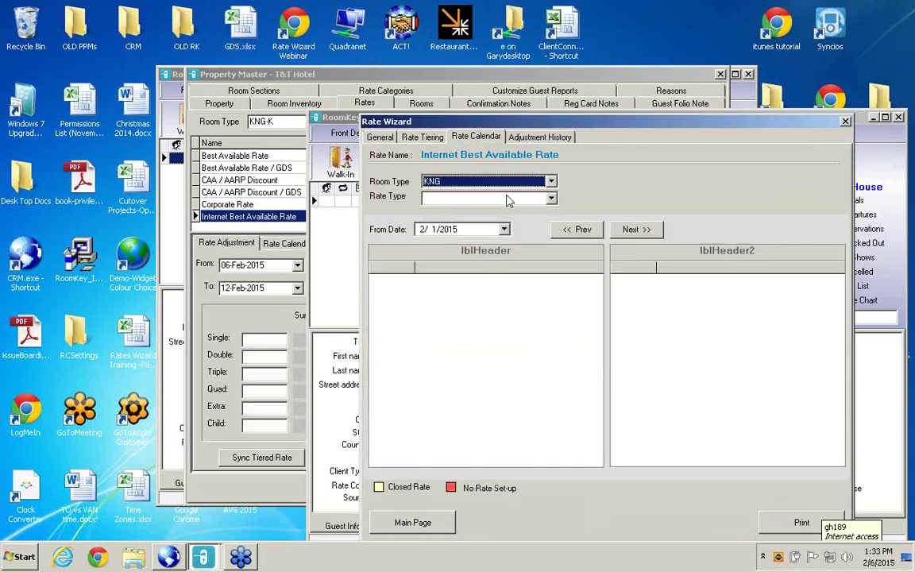
left_click(552, 200)
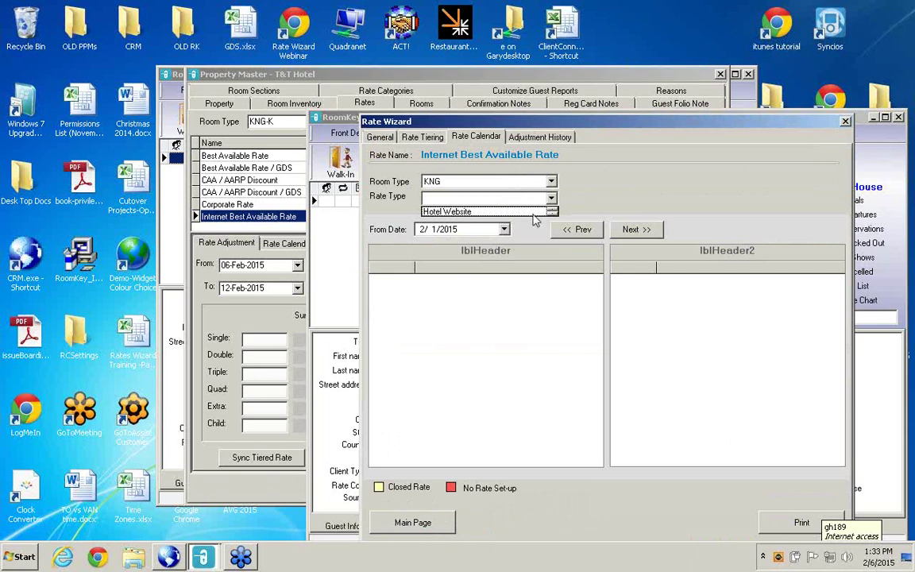
left_click(543, 209)
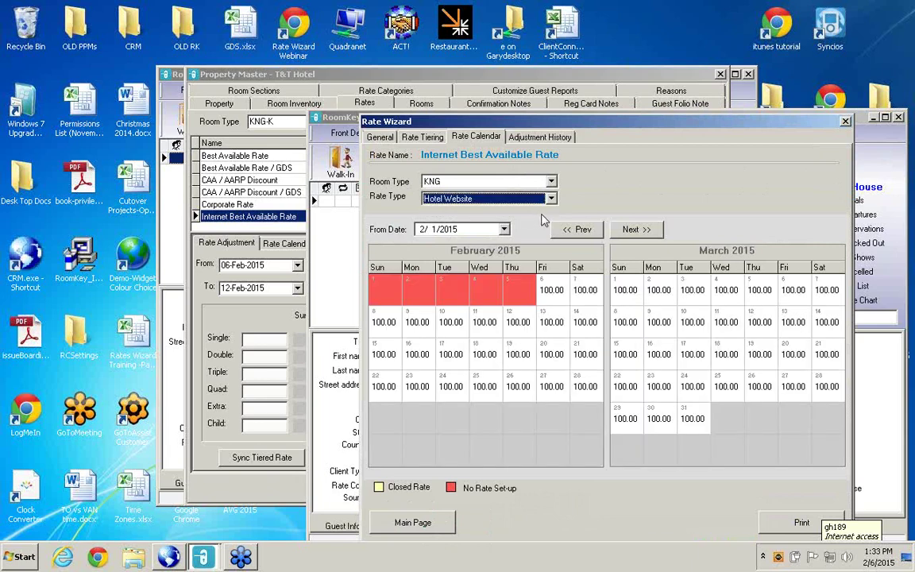
Enable rate tiering off Best Available Rate for rate, closed/closed to arrival and LOS restrictions, and save with changes applied now
left_click(427, 139)
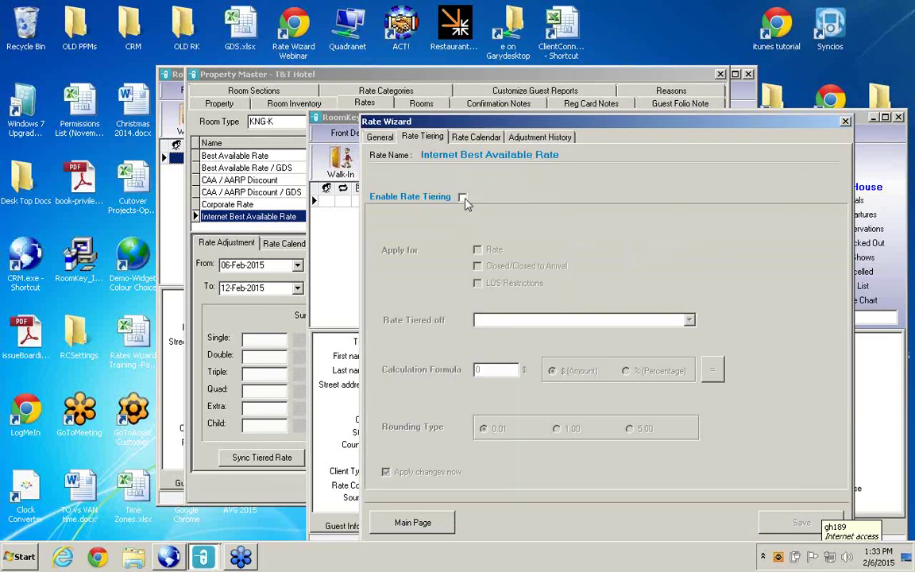
left_click(462, 197)
left_click(477, 249)
left_click(478, 266)
left_click(478, 283)
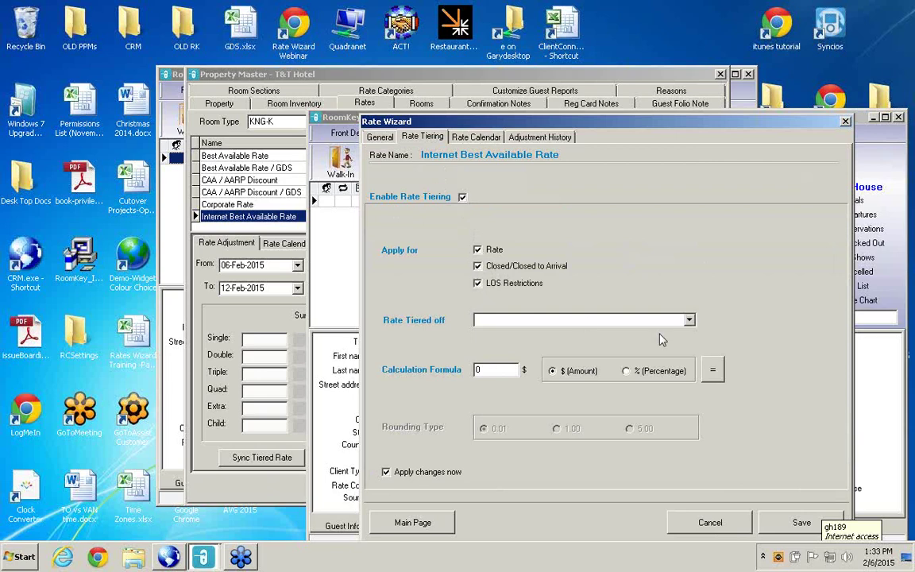
left_click(689, 321)
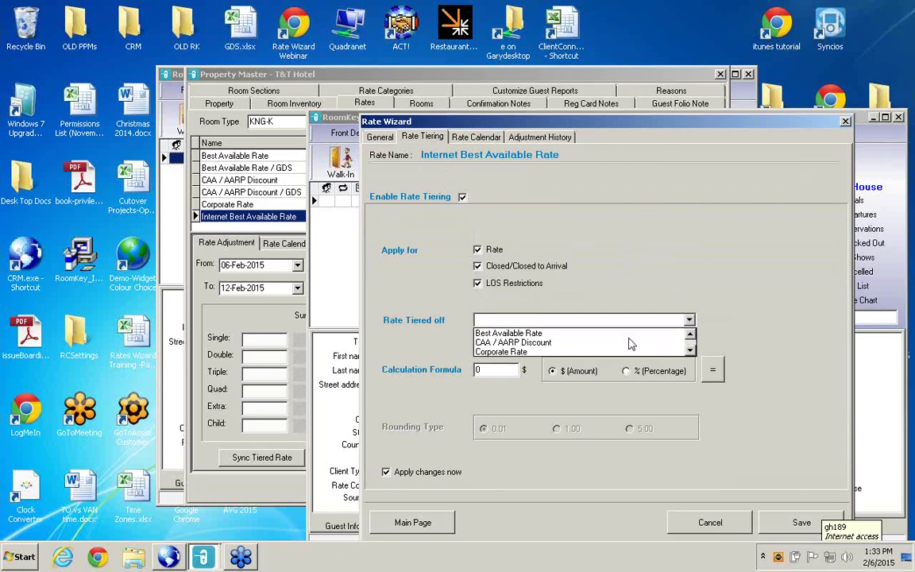
left_click(528, 330)
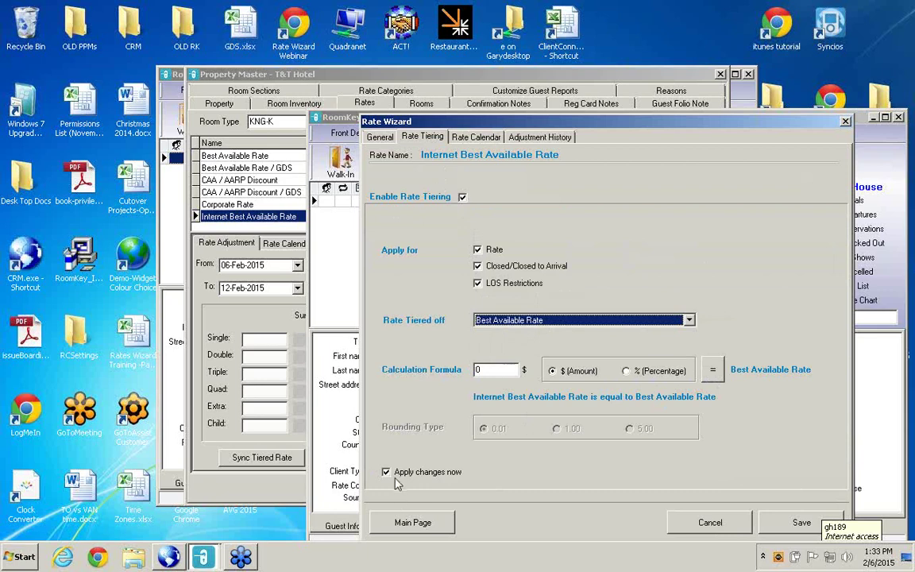
left_click(802, 525)
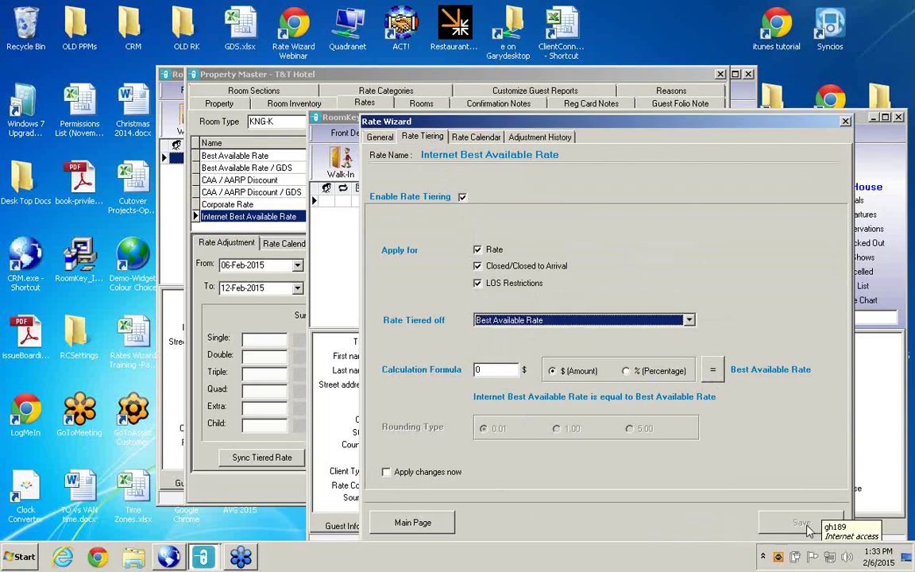
Check the tiered rate's Hotel Website calendar for KNG and close the Rate Wizard
left_click(496, 137)
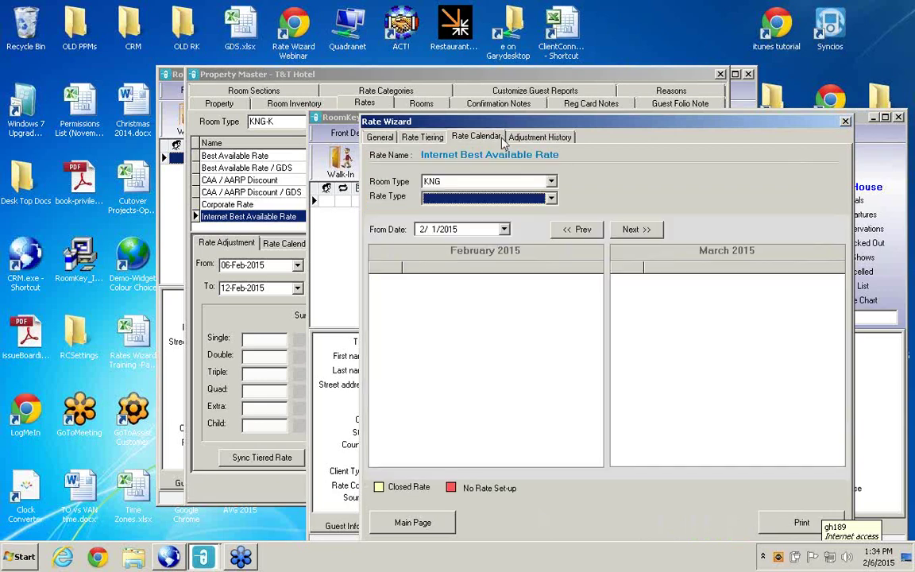
left_click(502, 197)
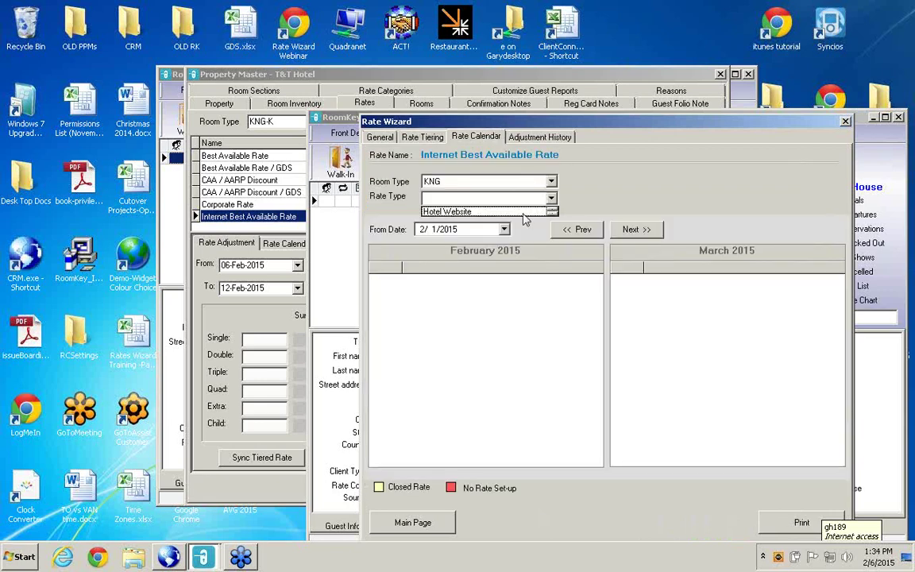
left_click(540, 211)
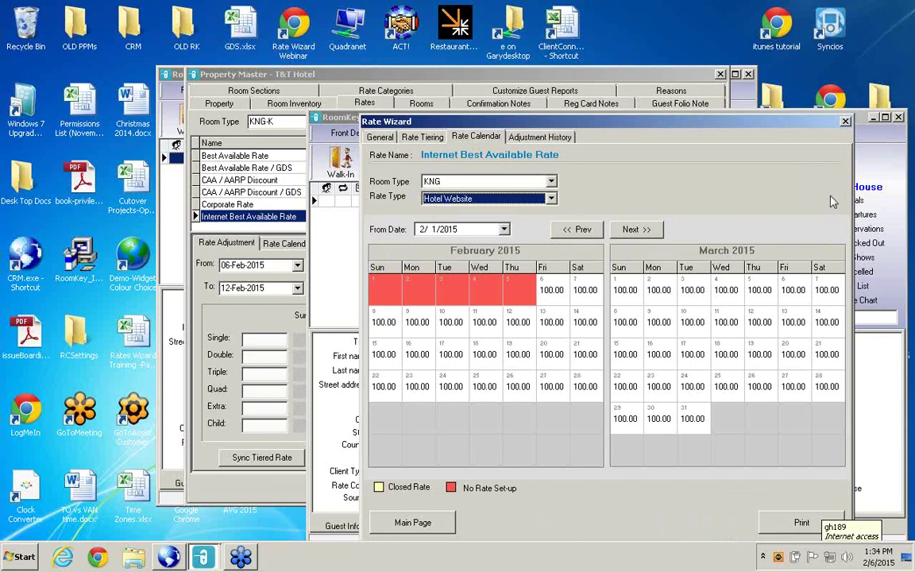
left_click(845, 122)
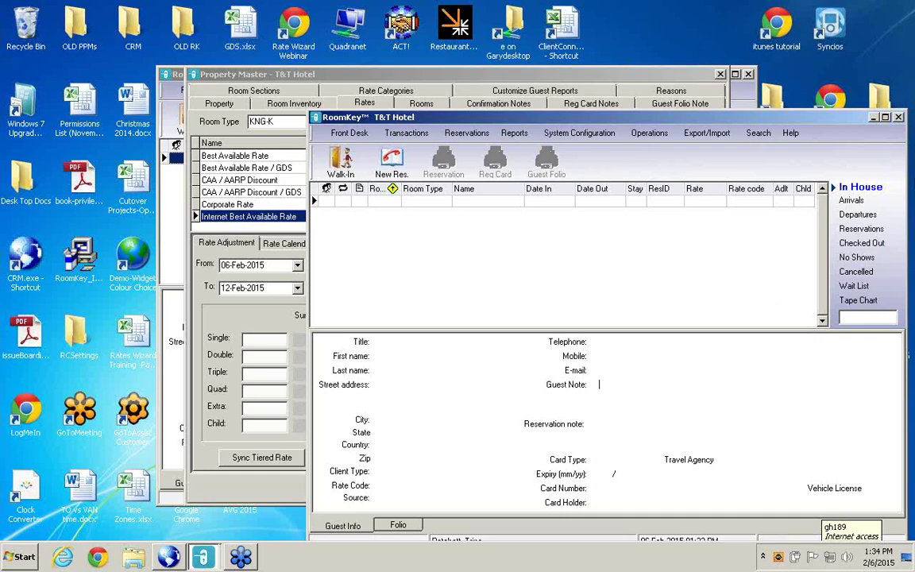
left_click(902, 38)
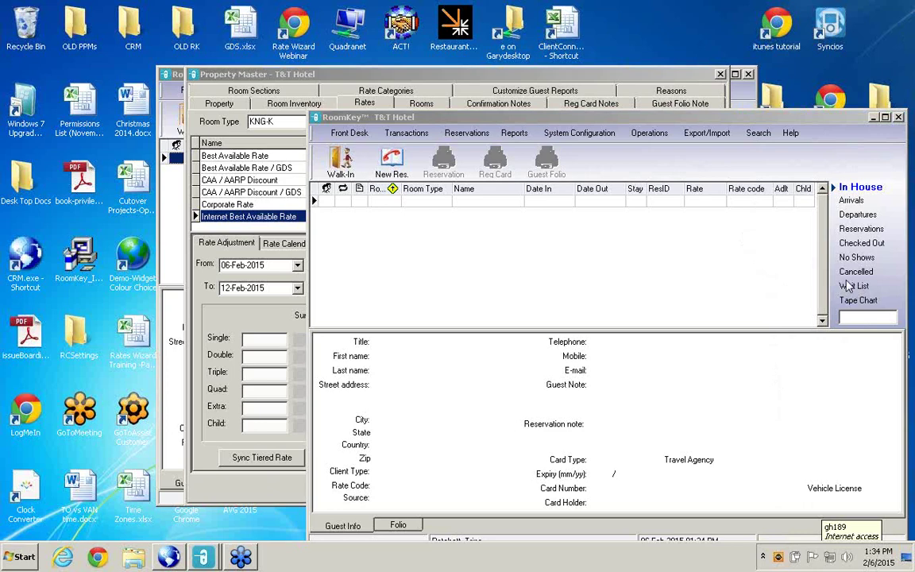
left_click(619, 270)
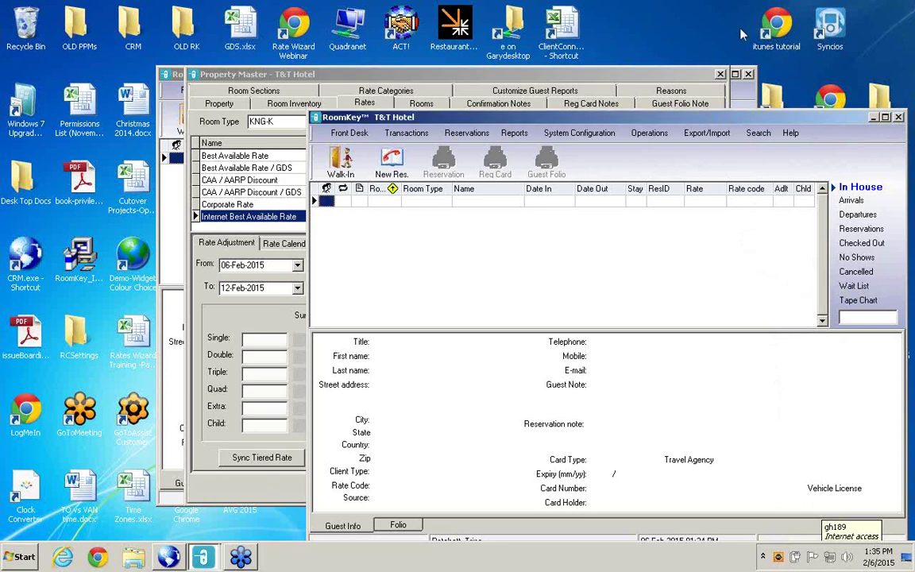
left_click(718, 39)
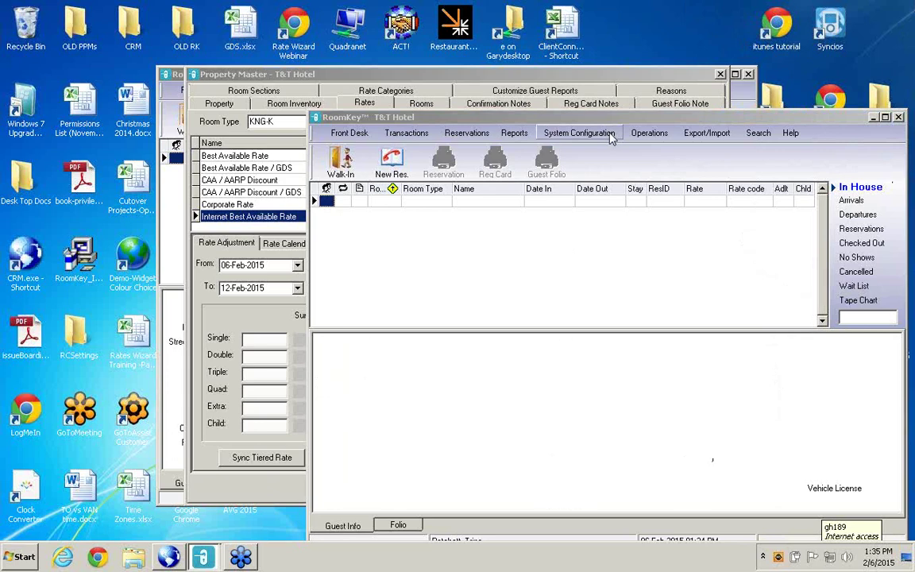
Reopen the Rate Wizard to view the updated rate list
left_click(579, 132)
left_click(556, 198)
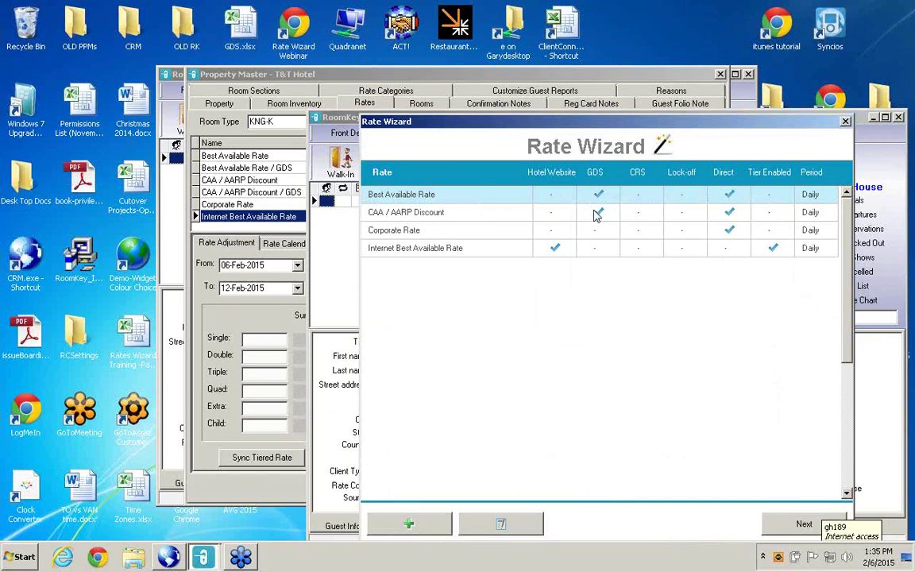
Reload the Property Master rates, select the Internet Best Available Rate for KNG-K to compare it, and return to the Rate Wizard
left_click(245, 204)
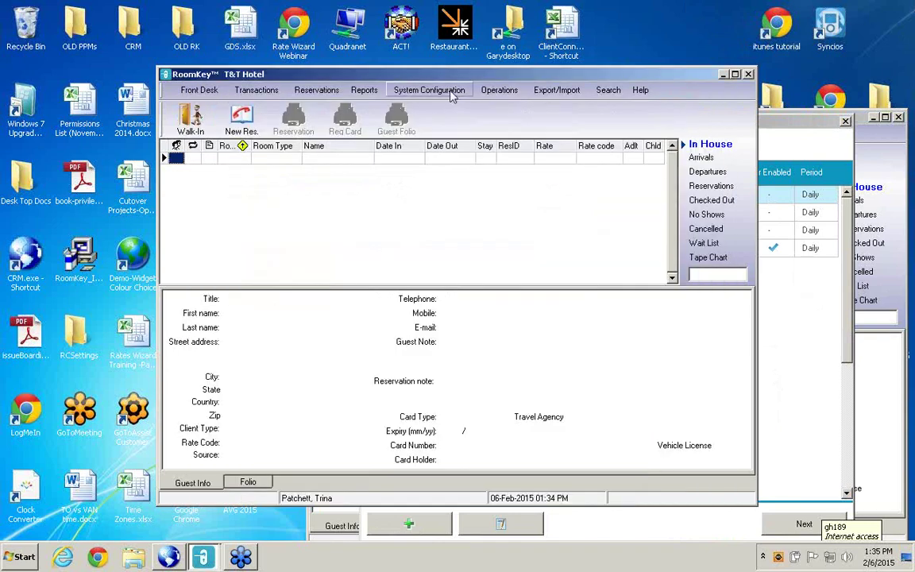
left_click(413, 88)
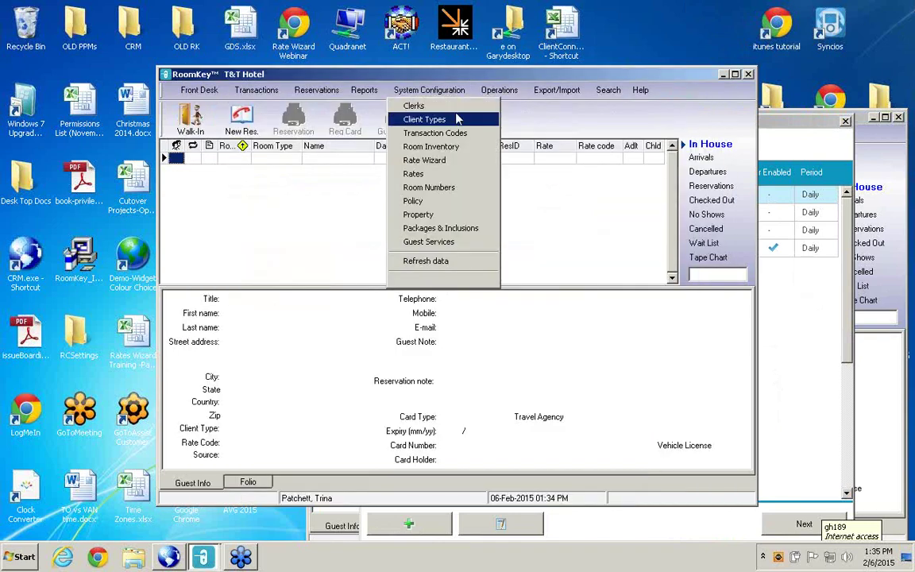
left_click(441, 175)
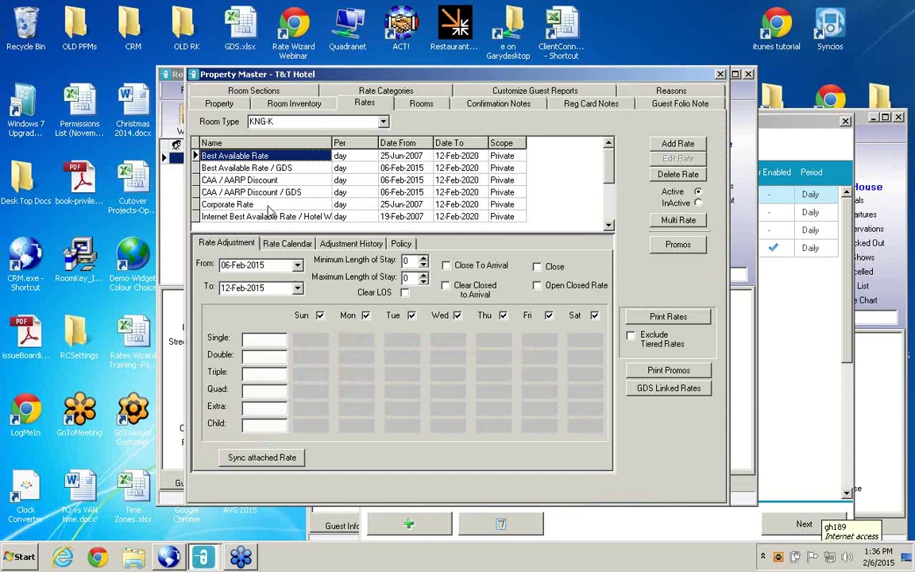
left_click(608, 225)
left_click(608, 224)
left_click(609, 225)
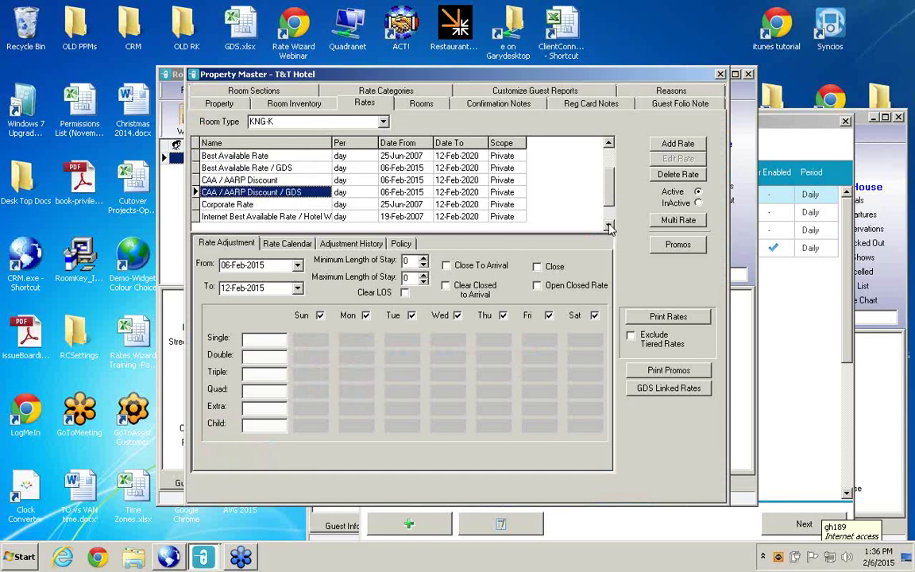
left_click(609, 225)
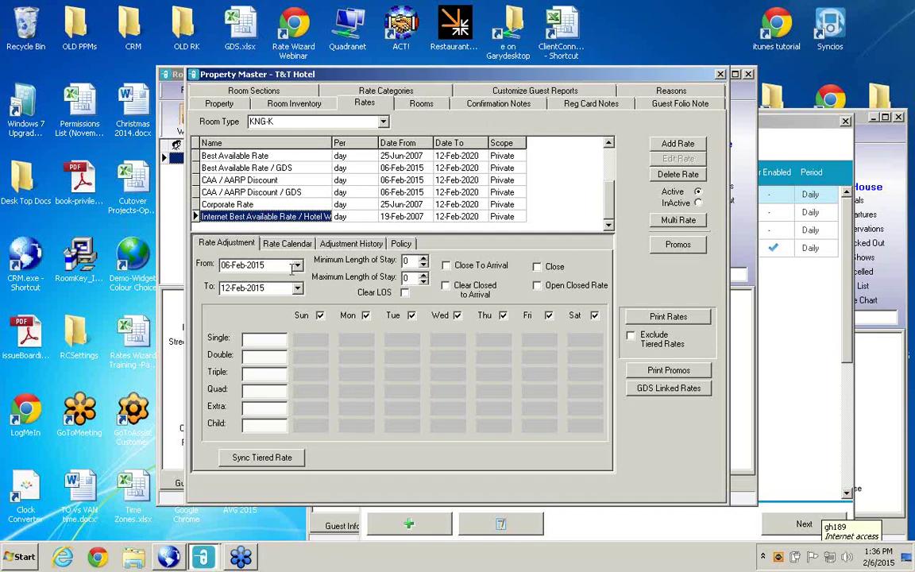
left_click(805, 325)
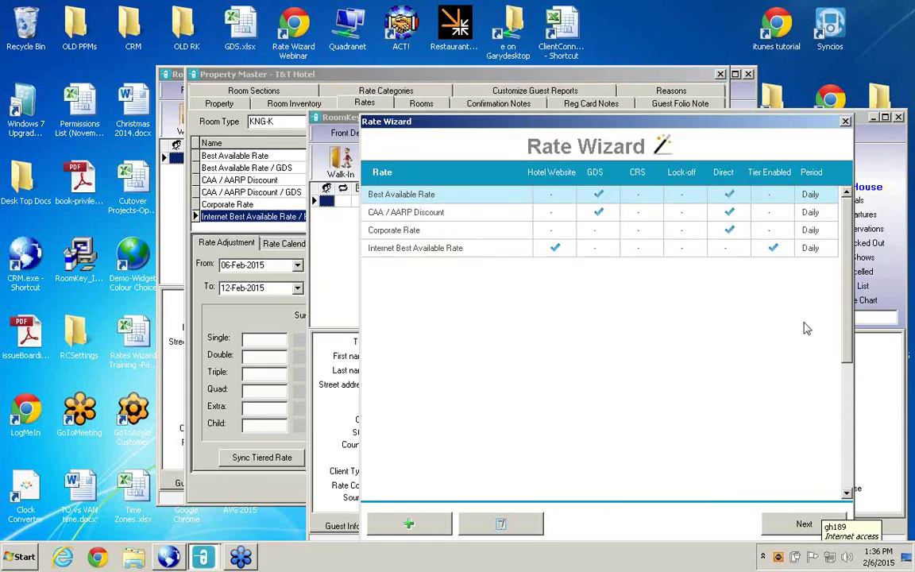
Make the Corporate Rate available on the Hotel Website in its rate settings and update it
left_click(470, 229)
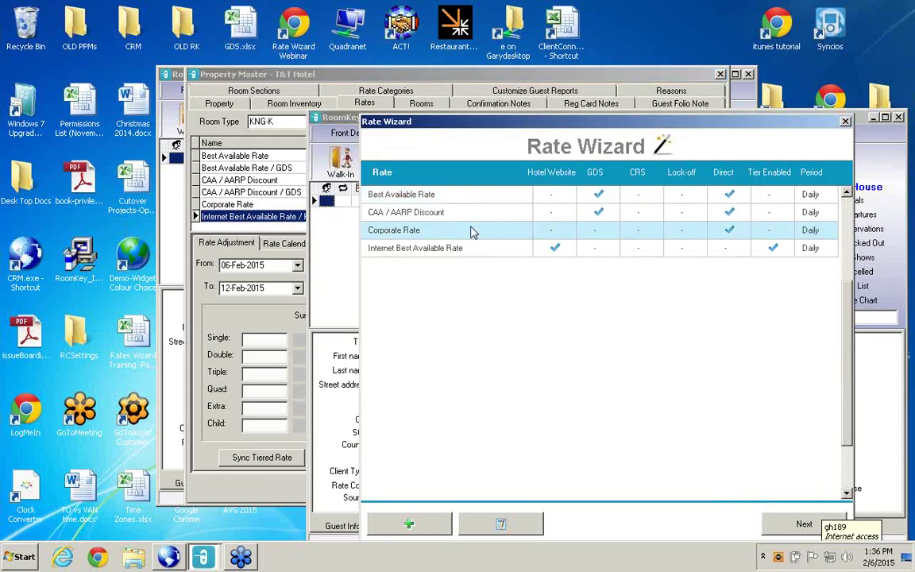
left_click(513, 528)
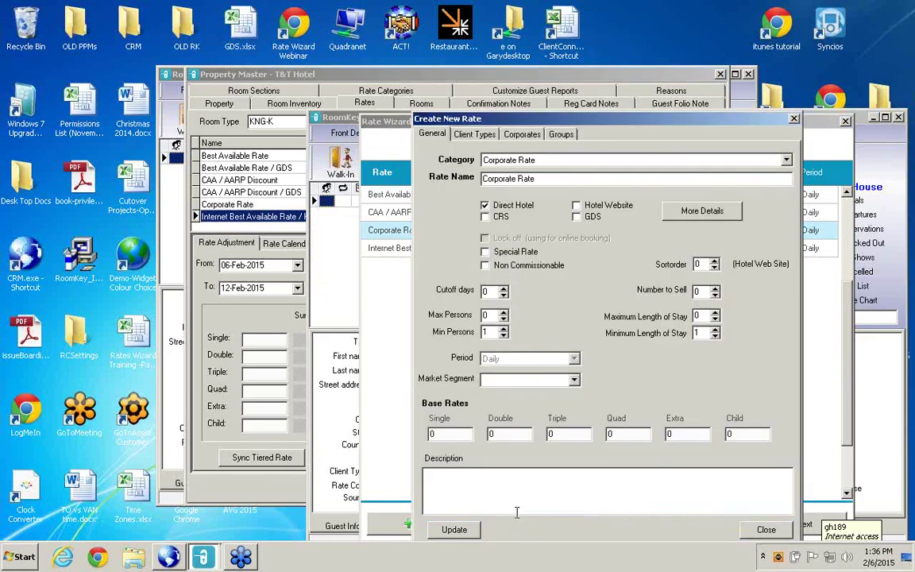
left_click(577, 205)
left_click(458, 532)
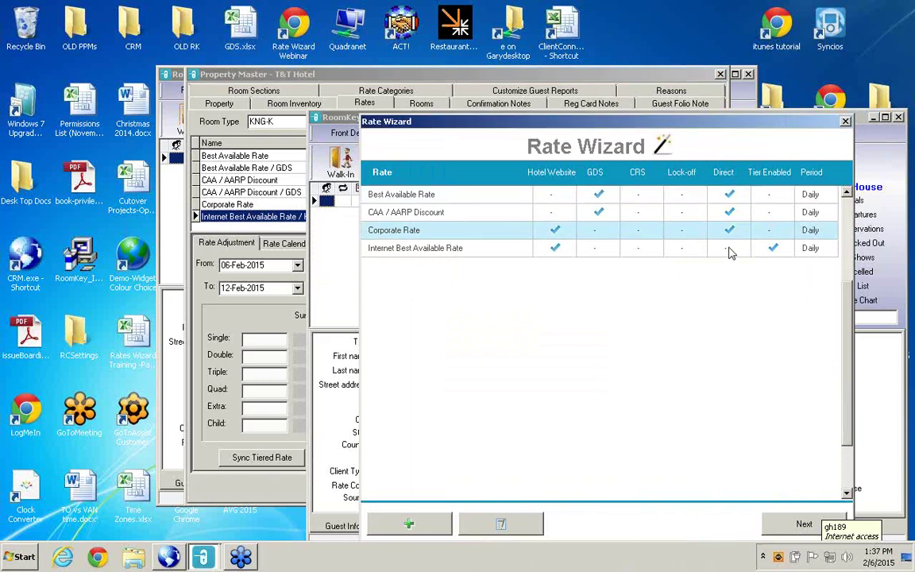
left_click(803, 522)
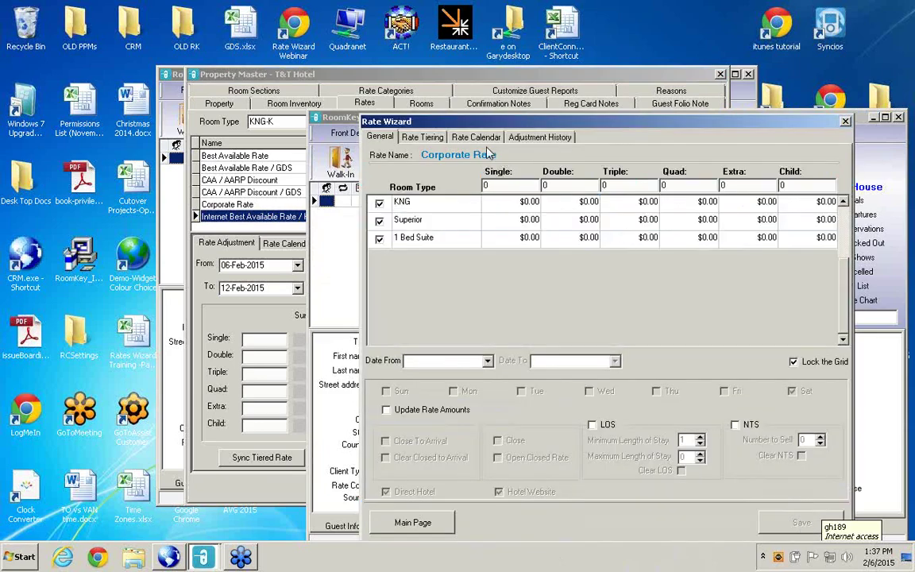
left_click(476, 136)
left_click(552, 181)
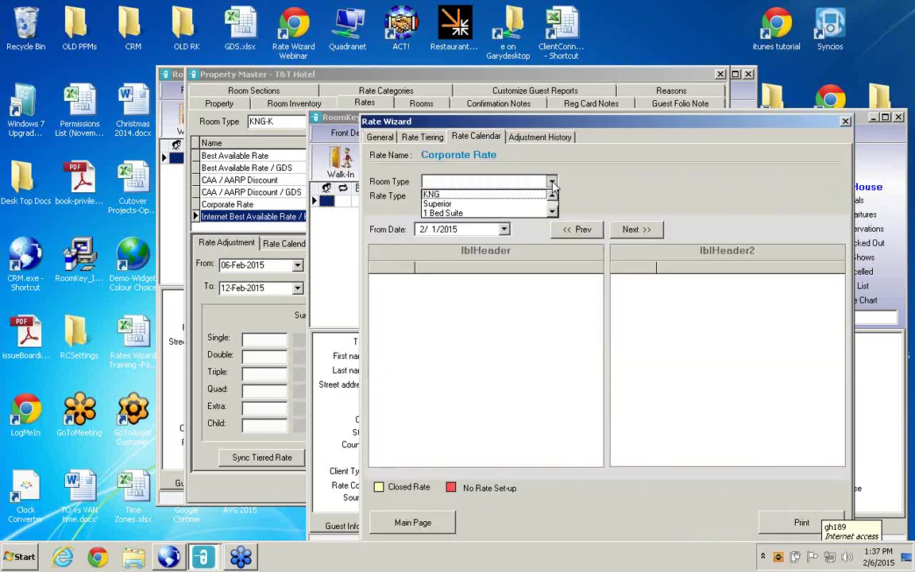
left_click(469, 193)
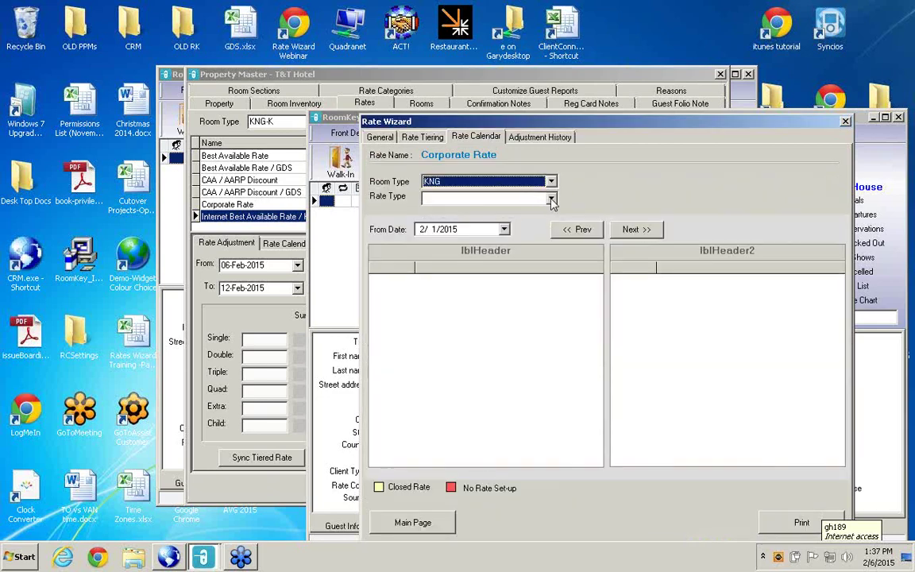
left_click(550, 199)
left_click(545, 219)
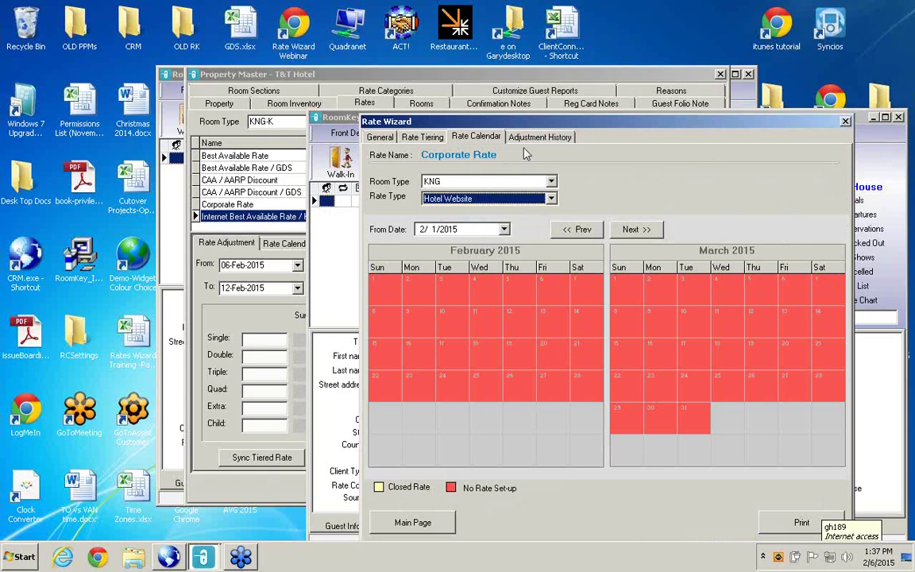
left_click(385, 137)
Look through the Property Master rates for KNG-K and Superior-KK for a Hotel Website version of the Corporate Rate
left_click(243, 292)
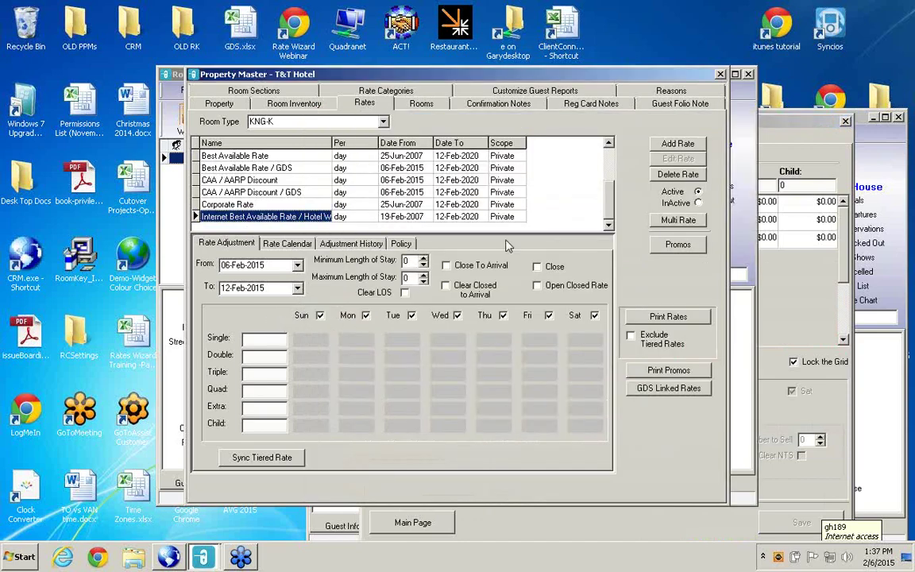
left_click(546, 155)
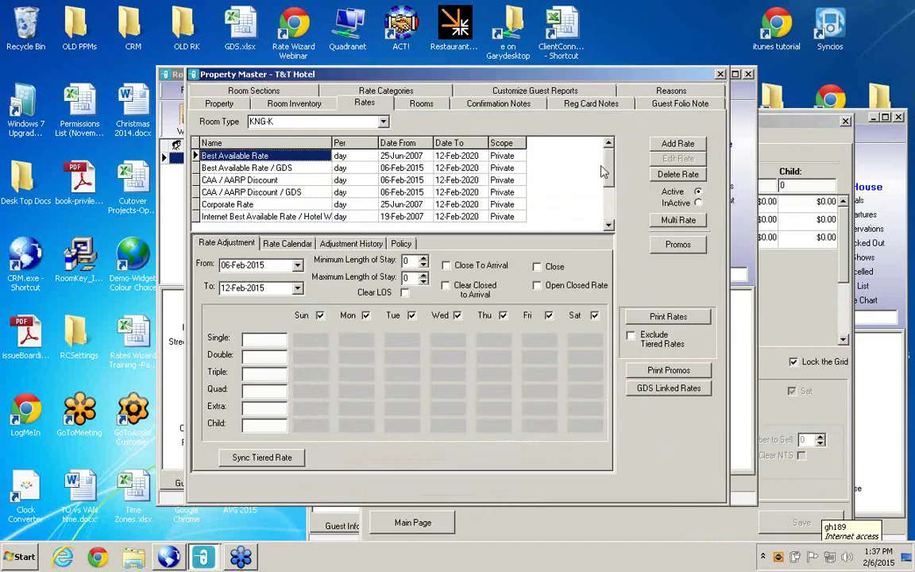
left_click(347, 121)
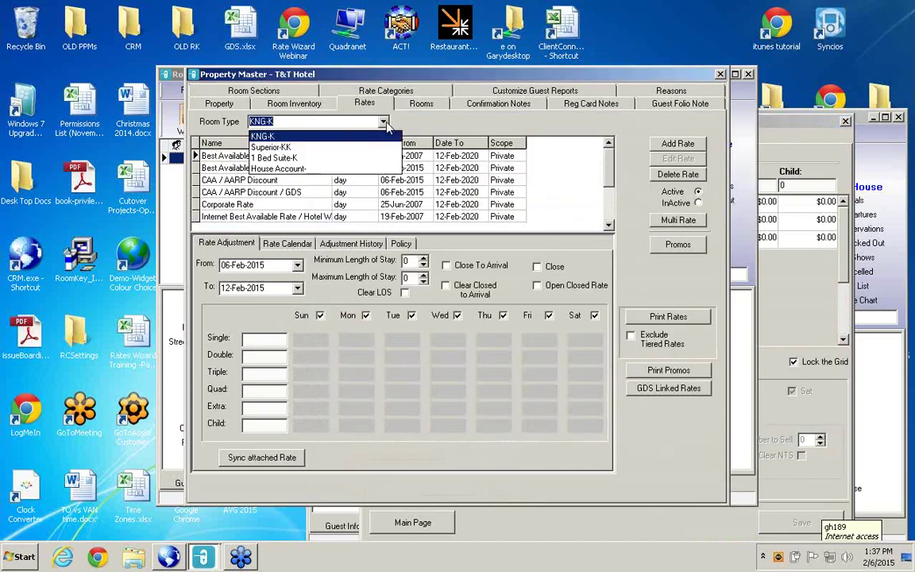
left_click(332, 148)
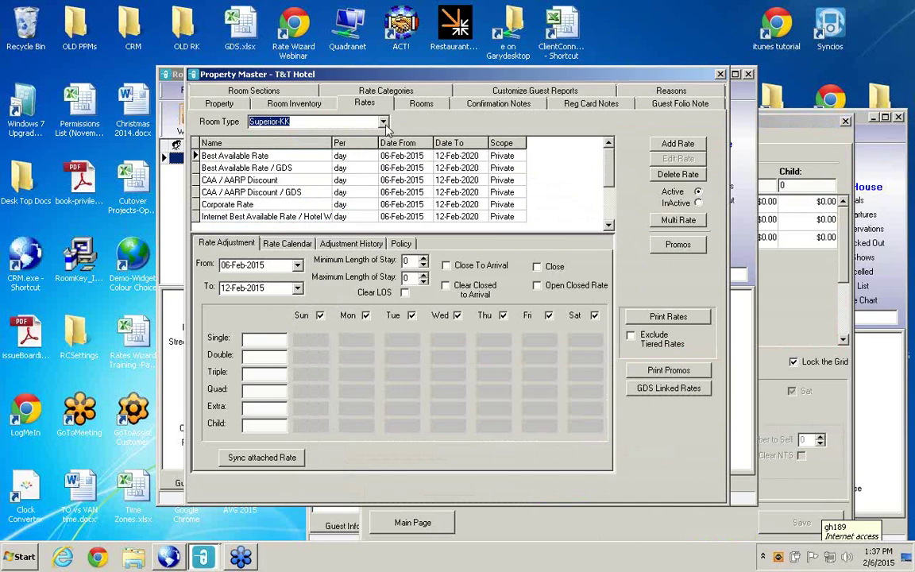
left_click(349, 121)
left_click(259, 131)
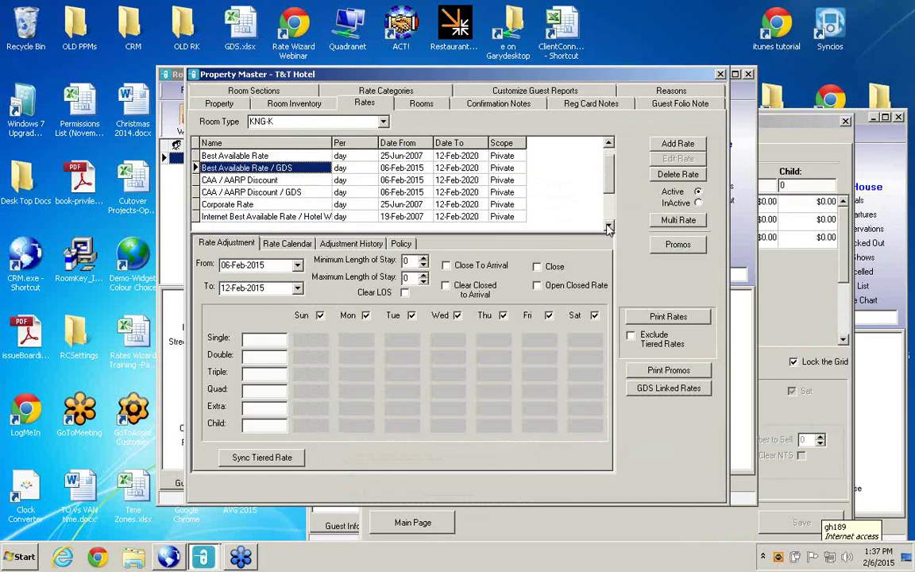
left_click(608, 225)
left_click(609, 226)
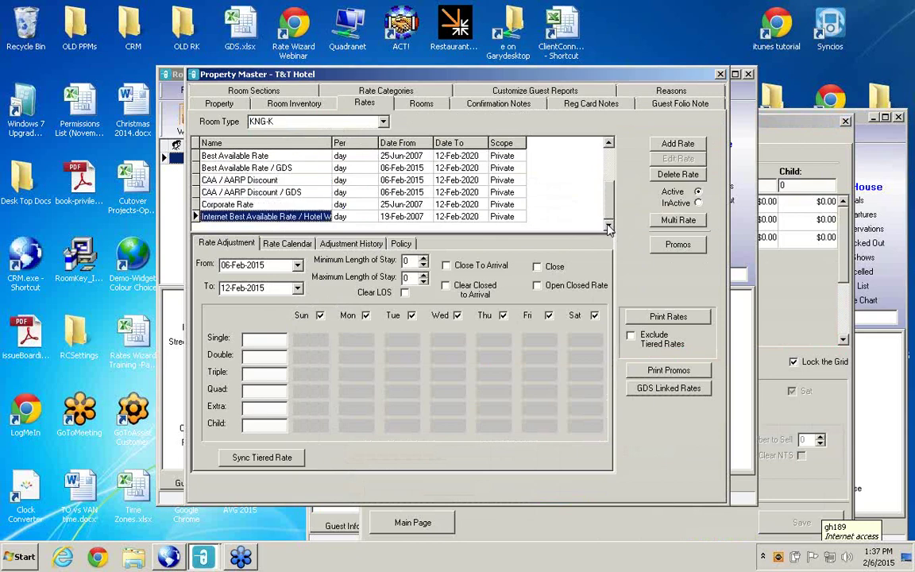
left_click(253, 205)
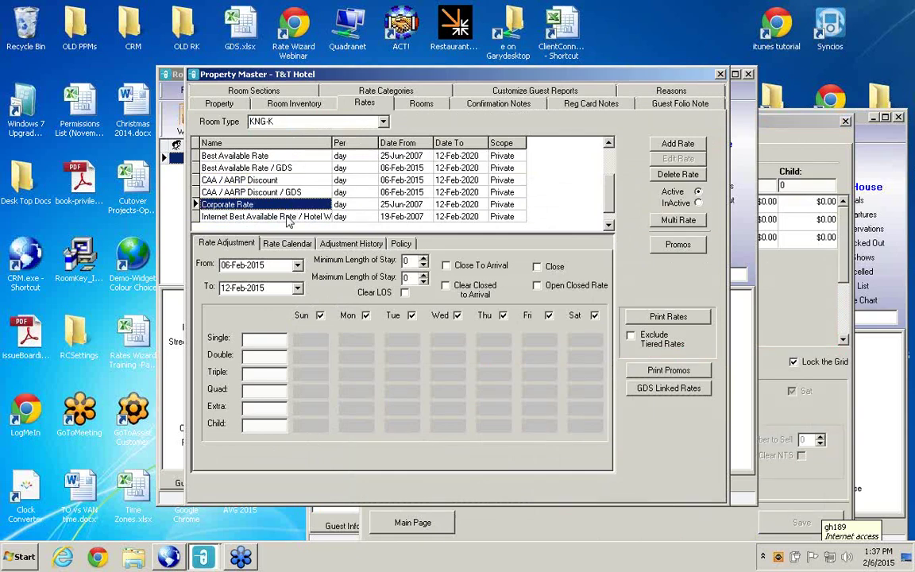
Close and reopen the Property Master rates to reload the rate list
left_click(720, 75)
left_click(414, 89)
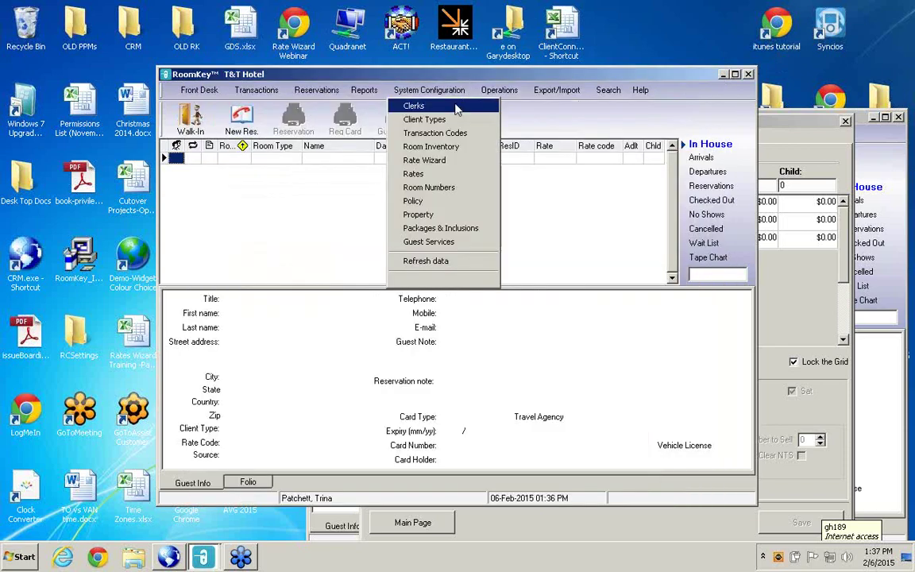
left_click(450, 175)
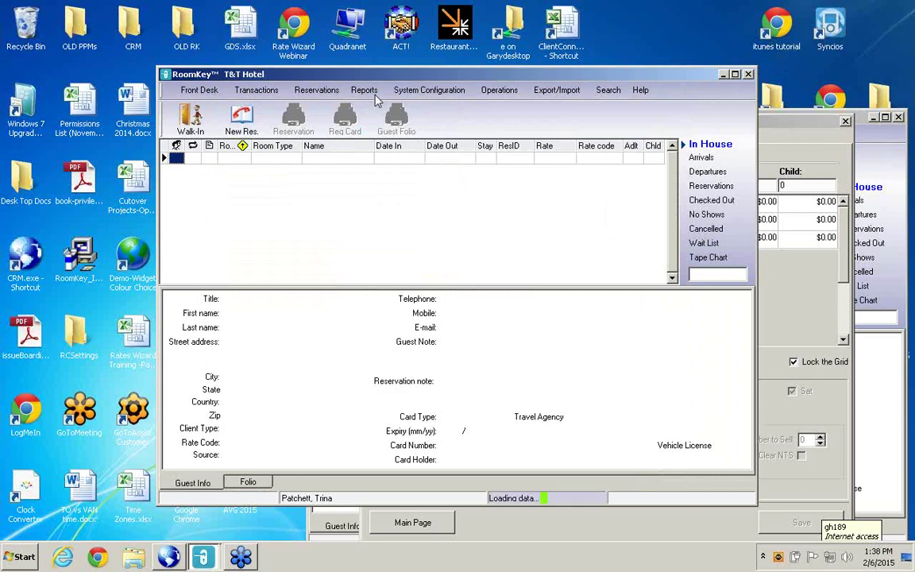
left_click(419, 93)
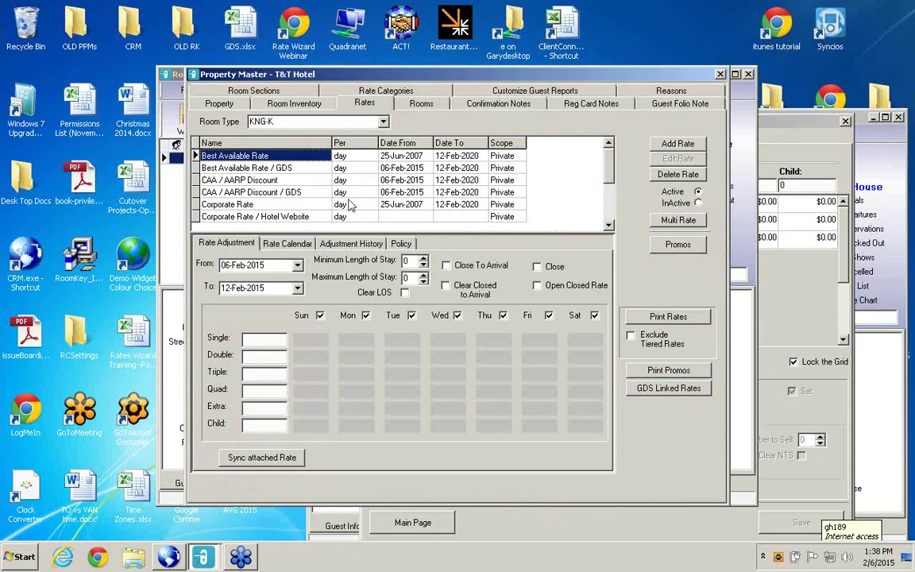
Copy the KNG-K Corporate Rate and paste it onto Corporate Rate / Hotel Website
right_click(299, 206)
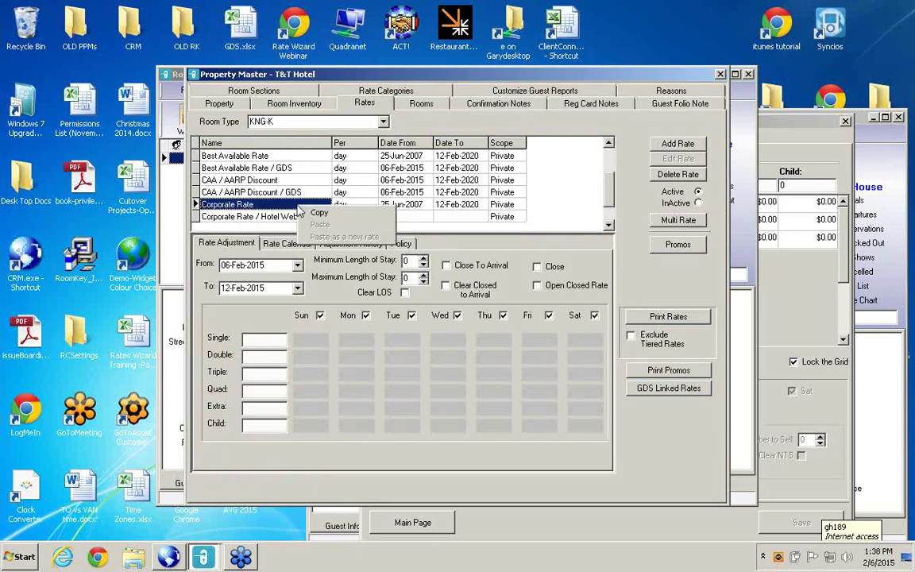
left_click(316, 211)
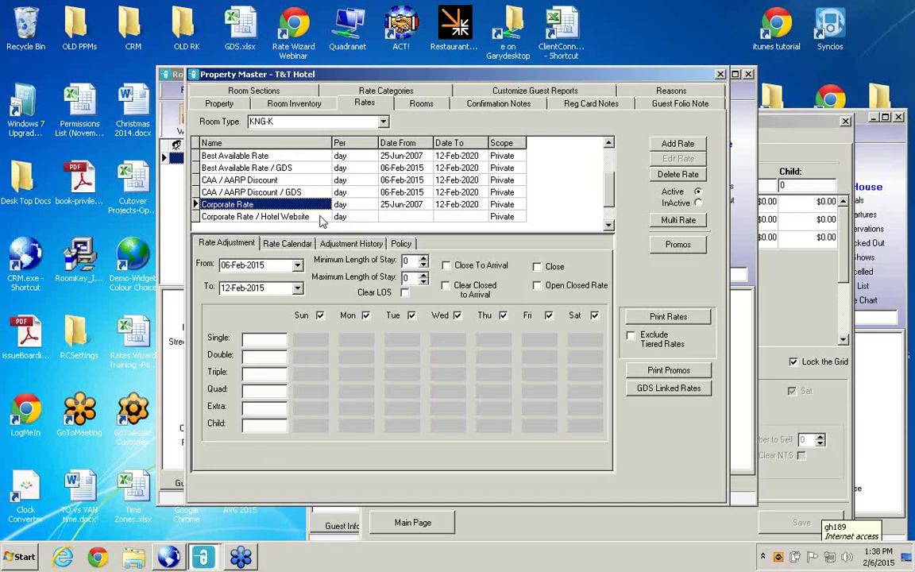
left_click(316, 220)
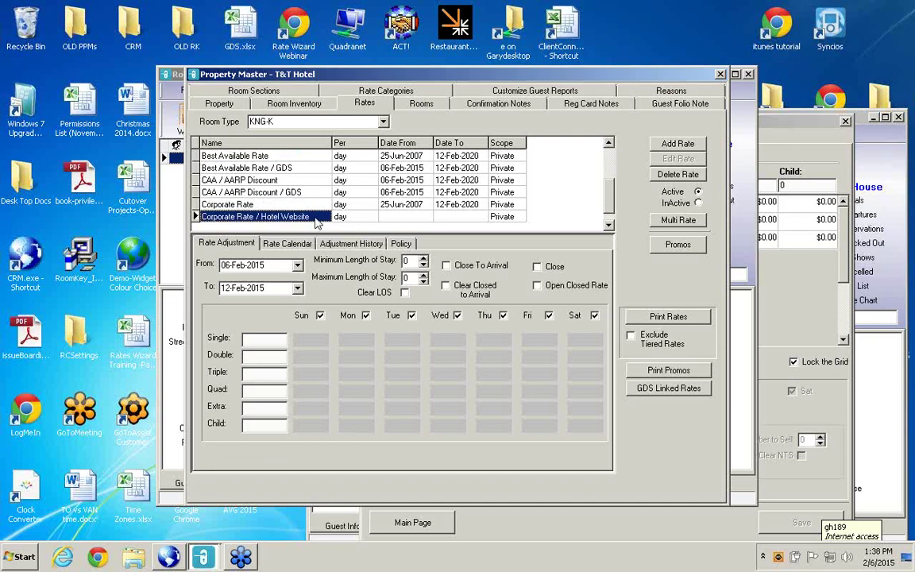
right_click(316, 221)
left_click(333, 236)
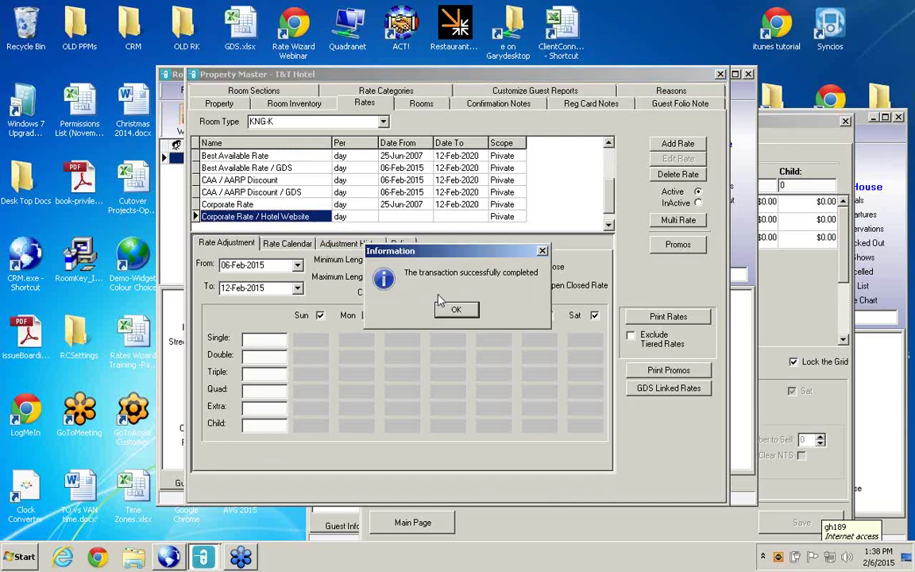
left_click(457, 310)
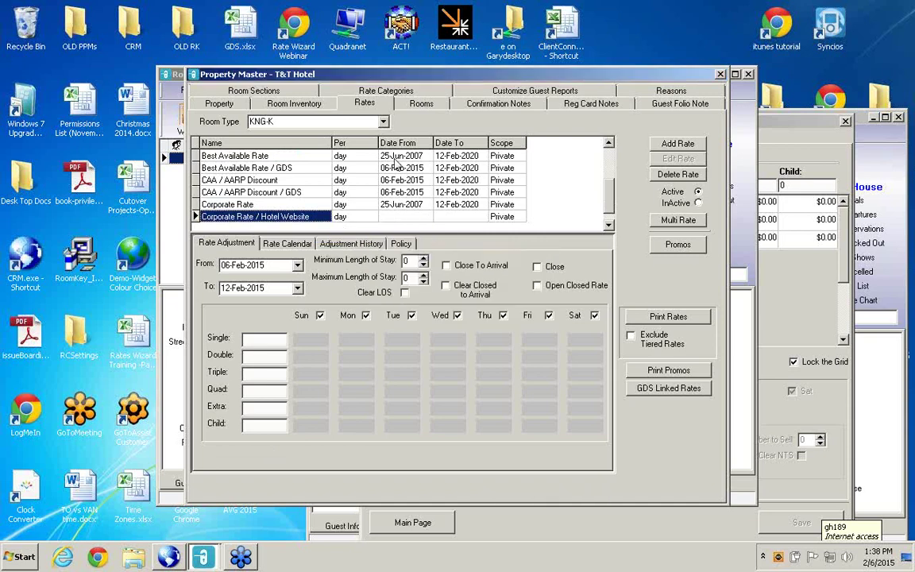
For room type Superior-KK, copy the Corporate Rate and paste it onto Corporate Rate / Hotel Website
left_click(383, 123)
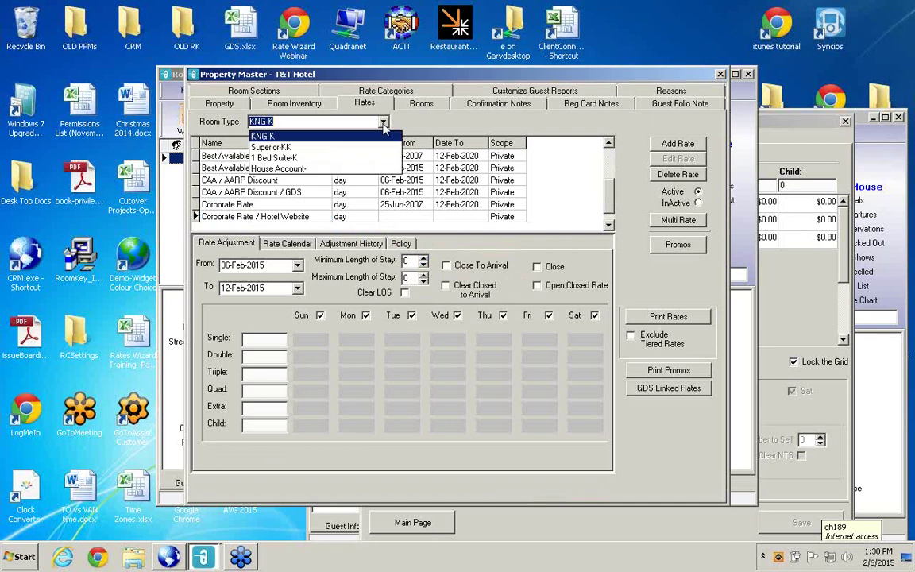
left_click(271, 147)
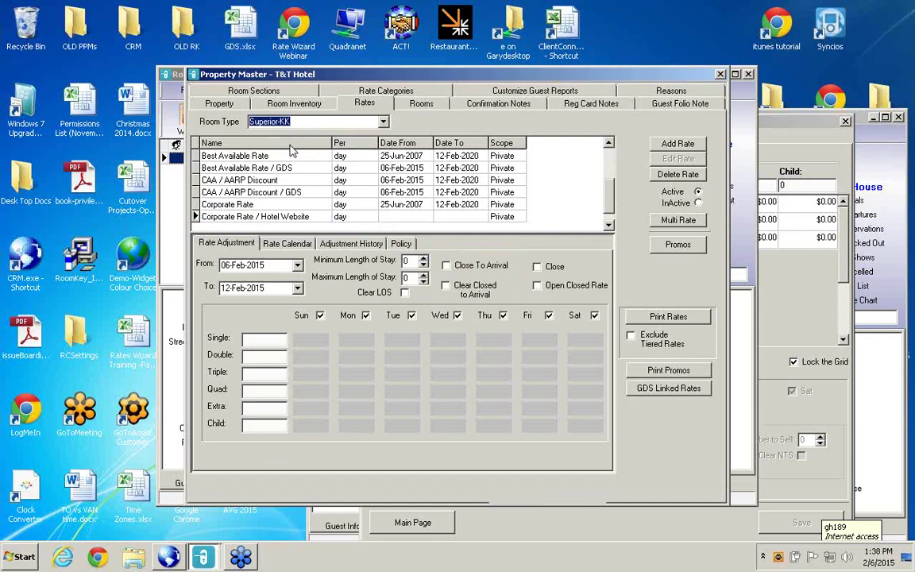
right_click(289, 205)
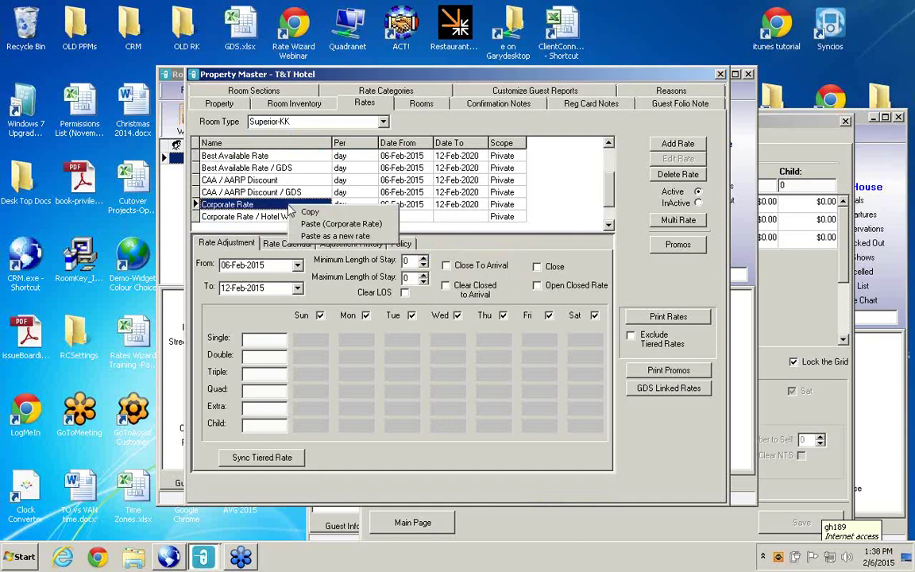
left_click(306, 214)
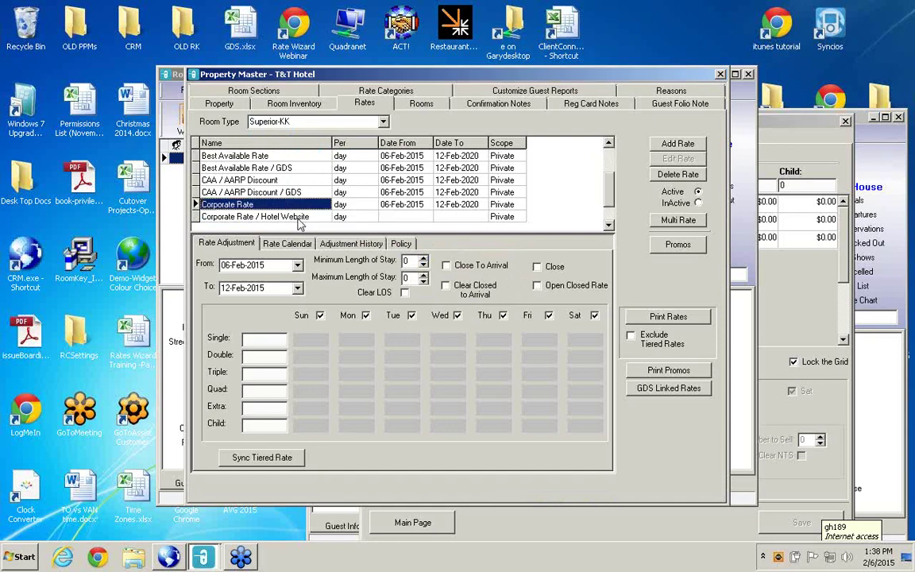
left_click(300, 217)
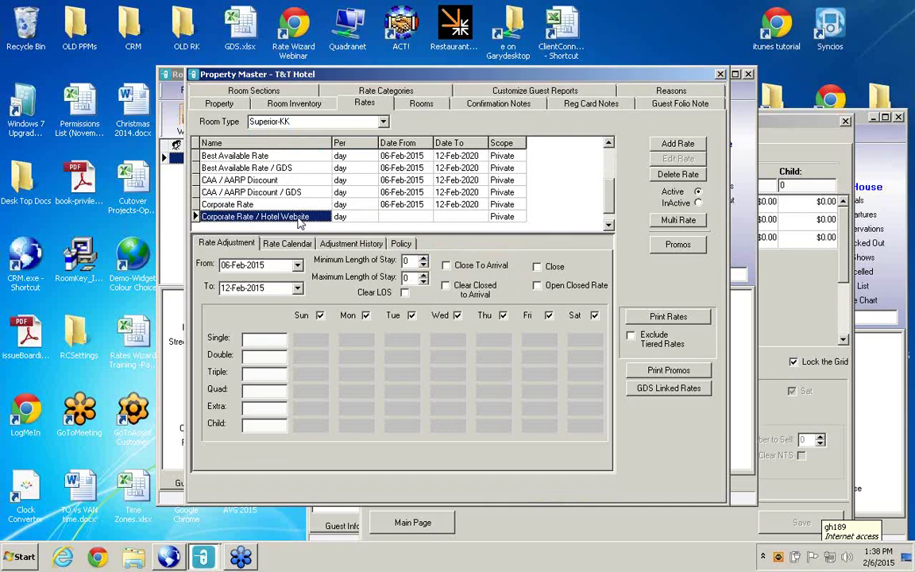
right_click(299, 223)
left_click(326, 240)
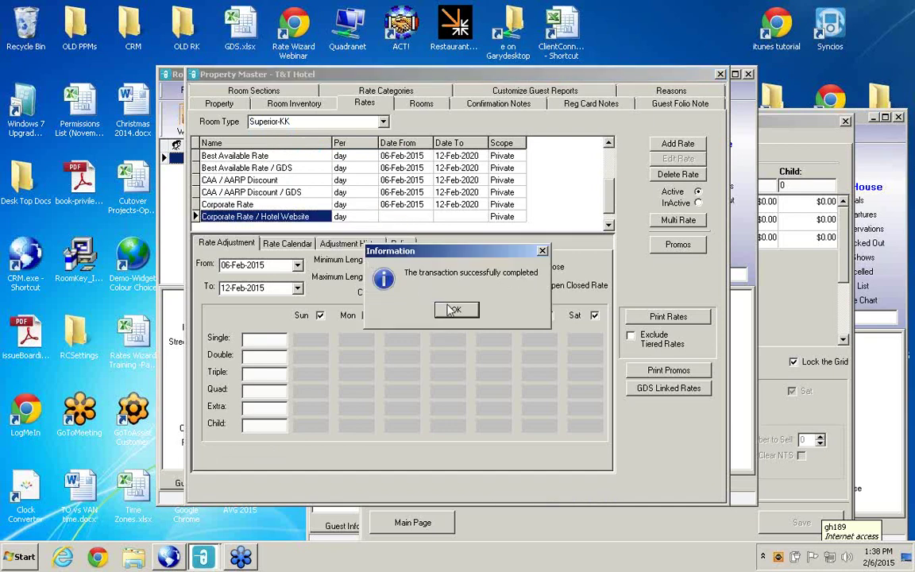
left_click(454, 310)
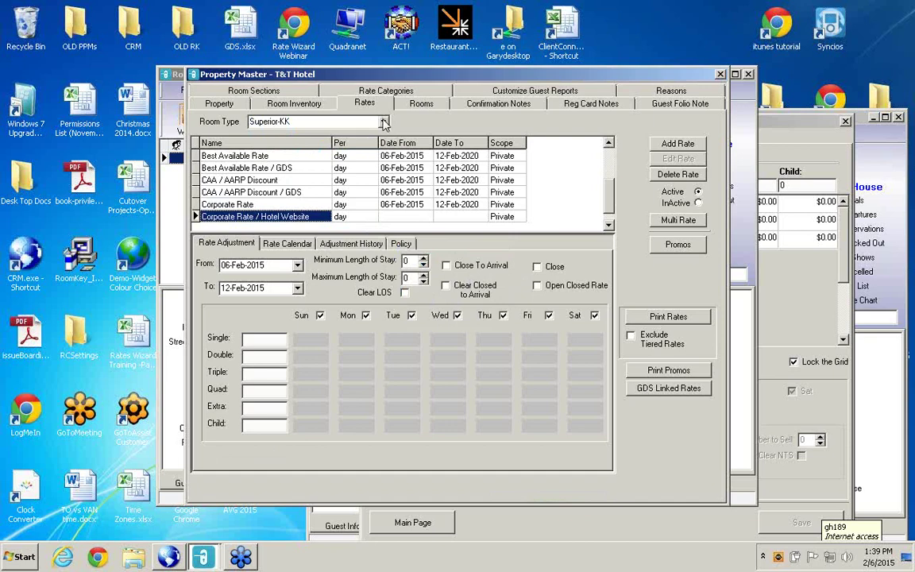
For room type 1 Bed Suite-K, copy the Corporate Rate onto Corporate Rate / Hotel Website and return to the Rate Wizard
left_click(383, 122)
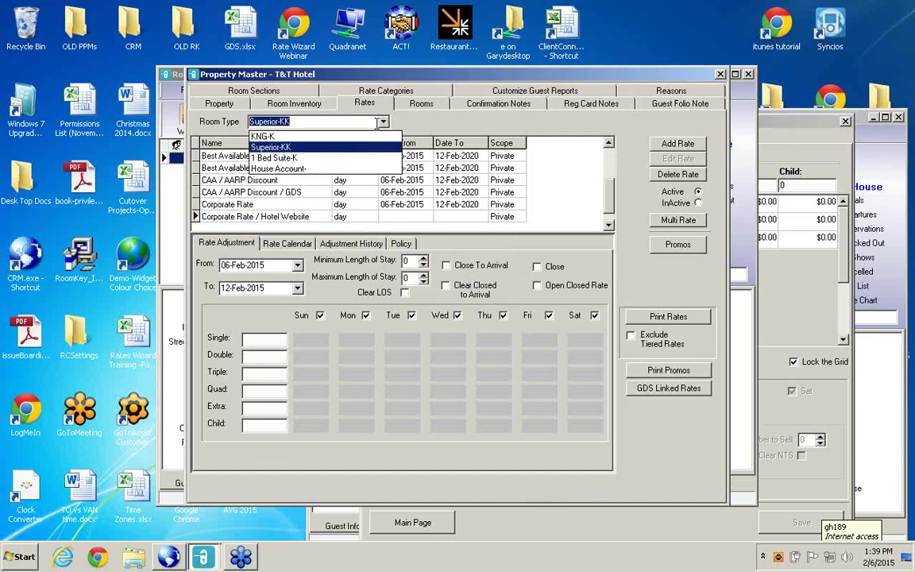
left_click(264, 154)
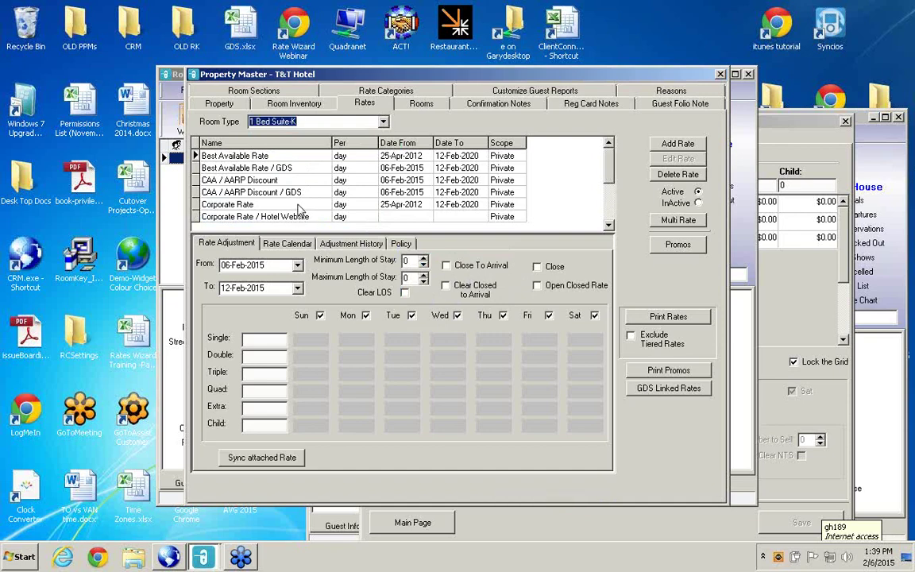
right_click(299, 205)
left_click(295, 203)
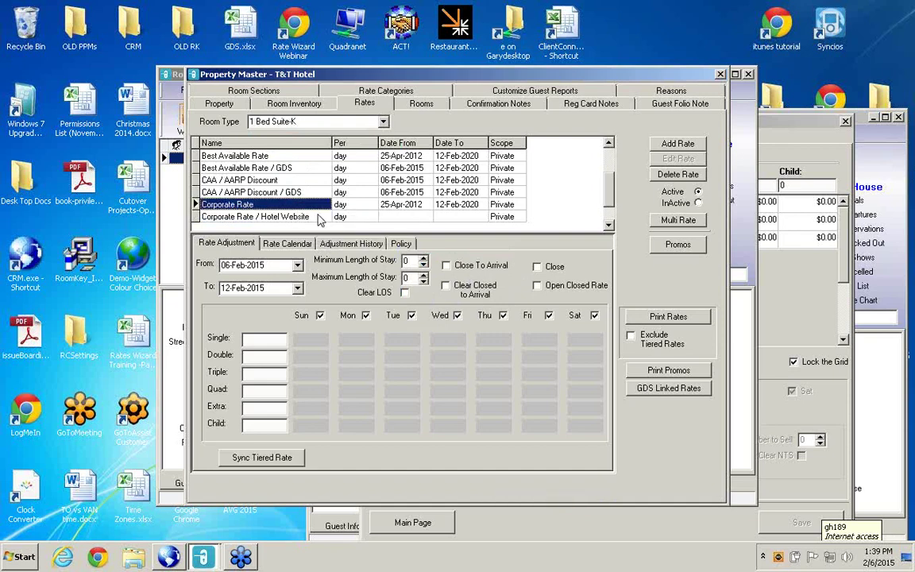
left_click(301, 217)
right_click(311, 218)
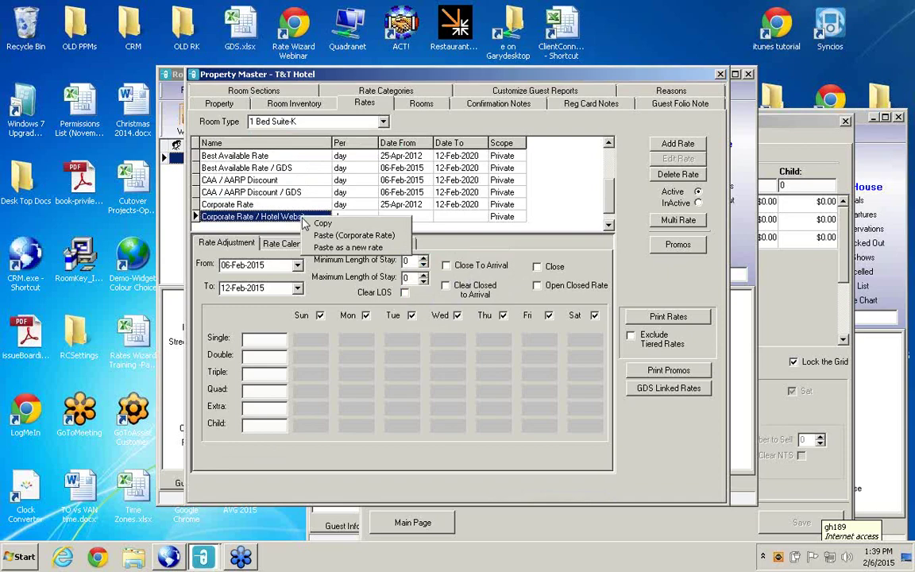
left_click(353, 235)
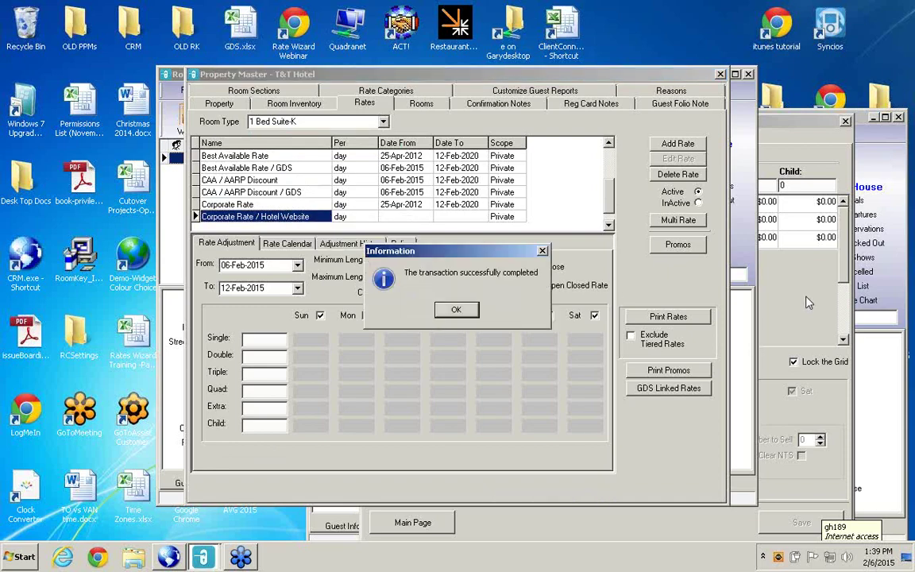
key("Return")
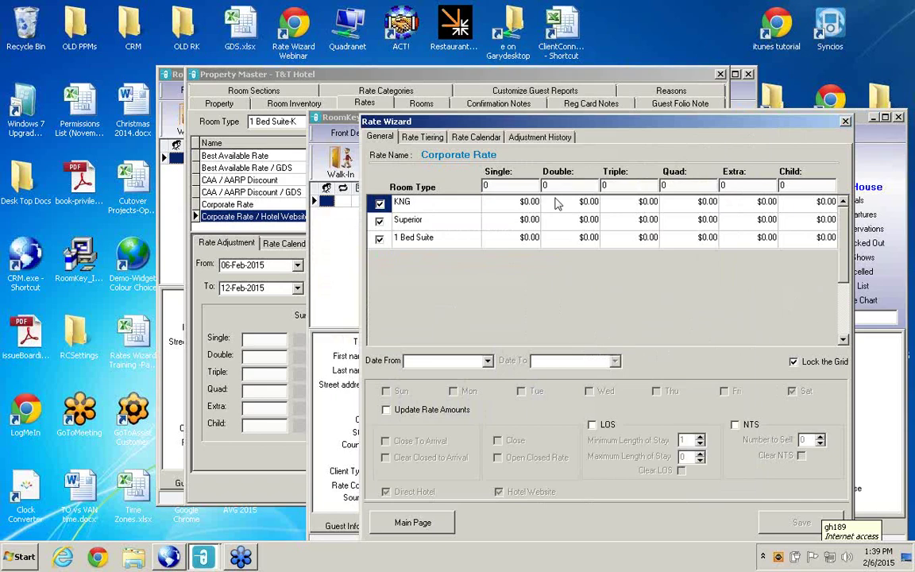
Check the Corporate Rate calendar for room type KNG with rate type Hotel Website, and close the Rate Wizard
left_click(465, 137)
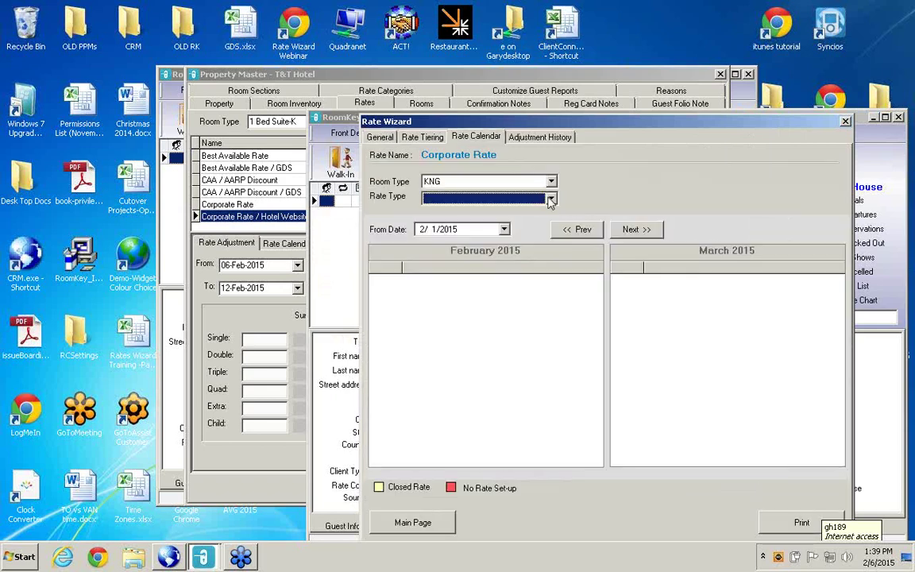
left_click(538, 198)
left_click(503, 221)
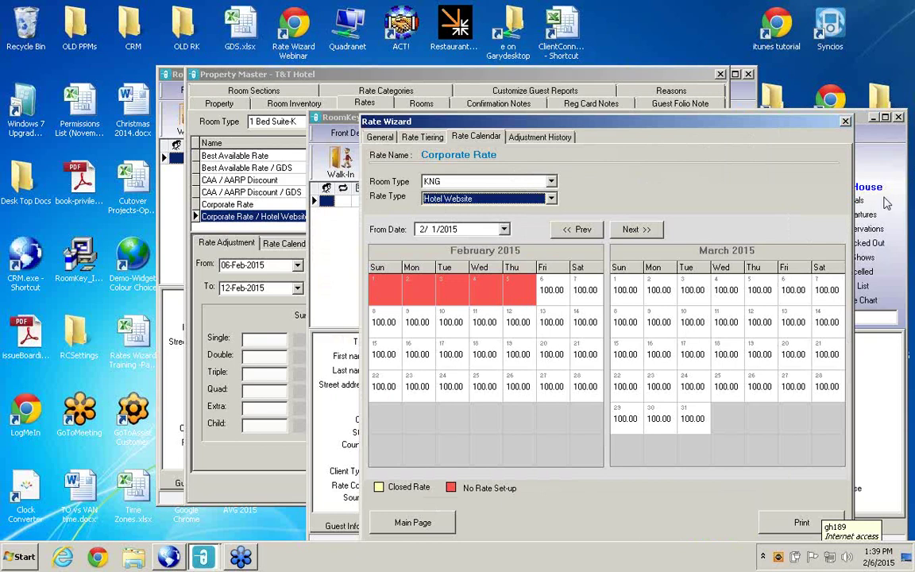
left_click(845, 121)
Search RoomKey Smart Support for "Rate w" and open the guide on importing existing rate plans into the Rate Wizard
left_click(791, 135)
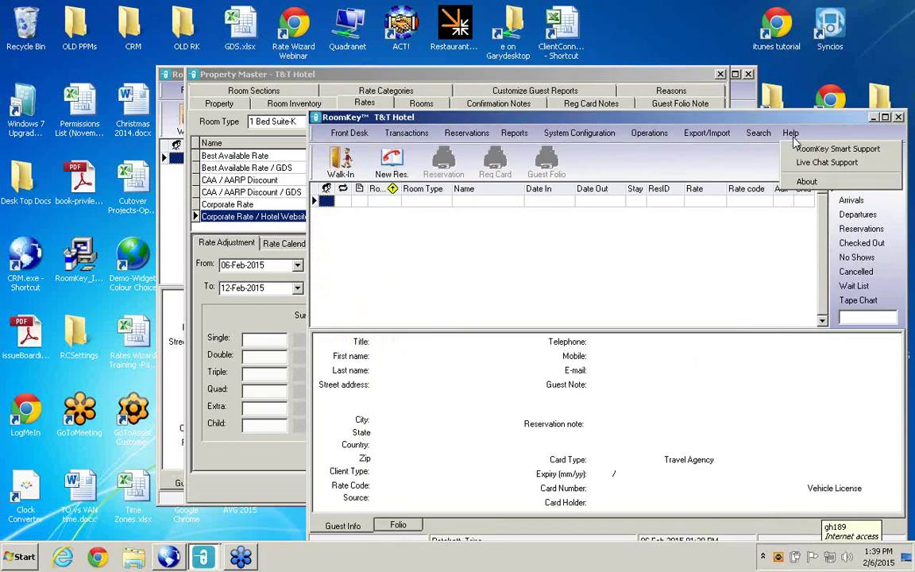
left_click(807, 152)
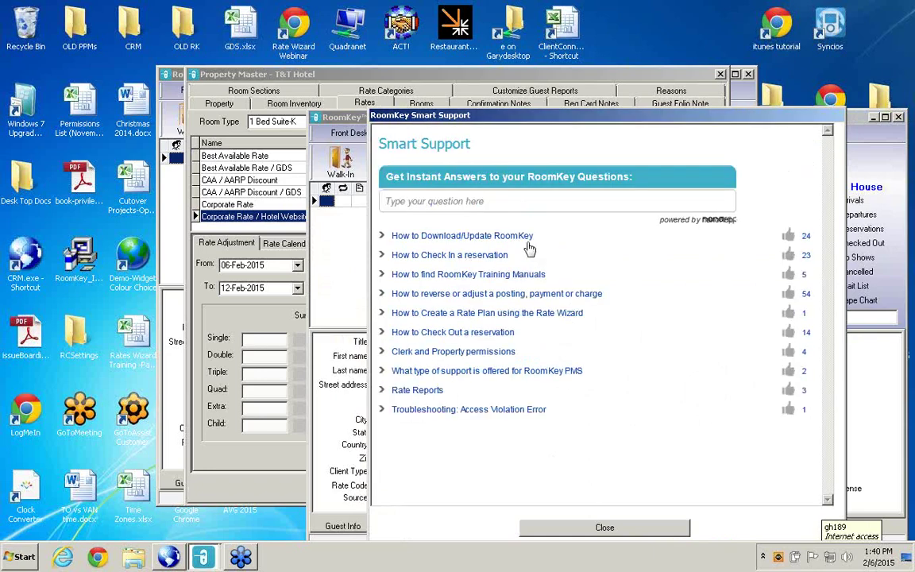
type("Rate w")
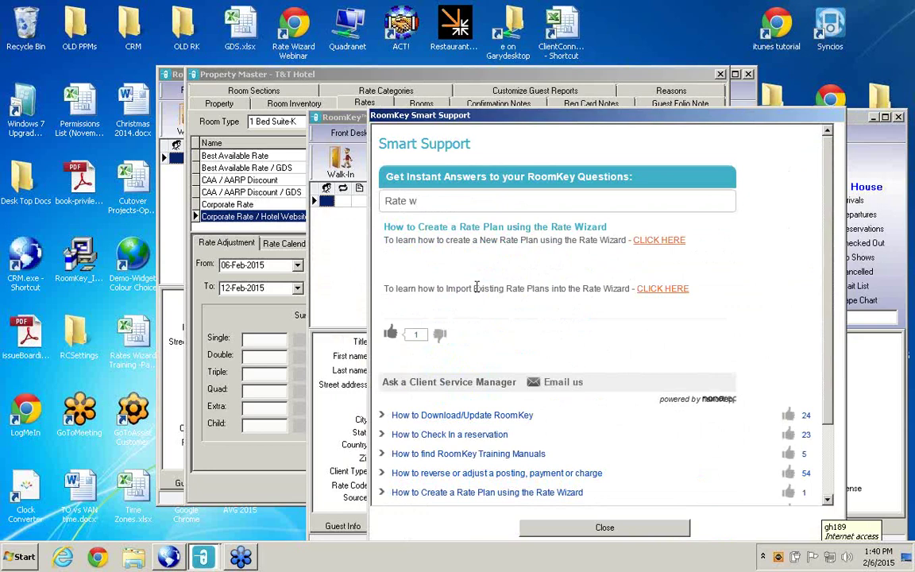
left_click(669, 296)
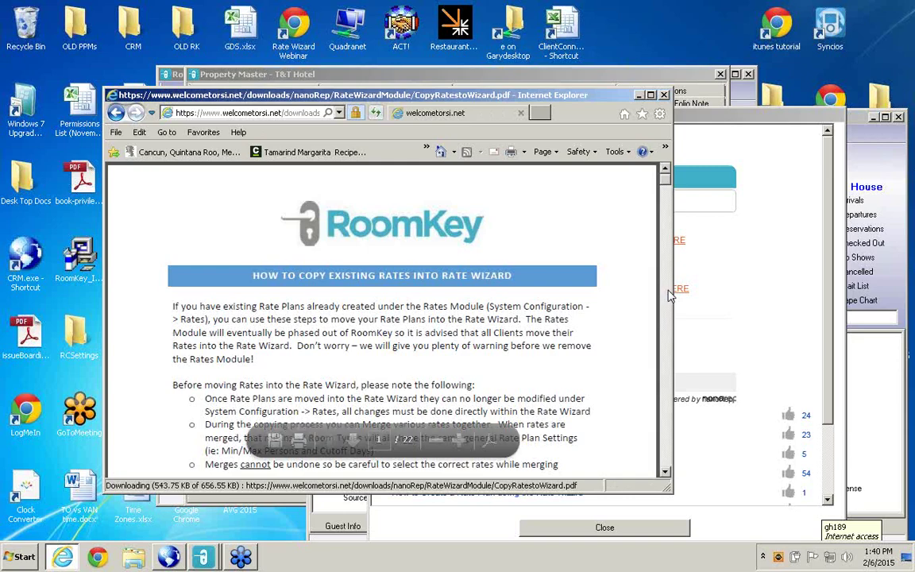
Read through the opening pages of the guide on copying existing rates into Rate Wizard, and close the guide and Smart Support
left_click(665, 471)
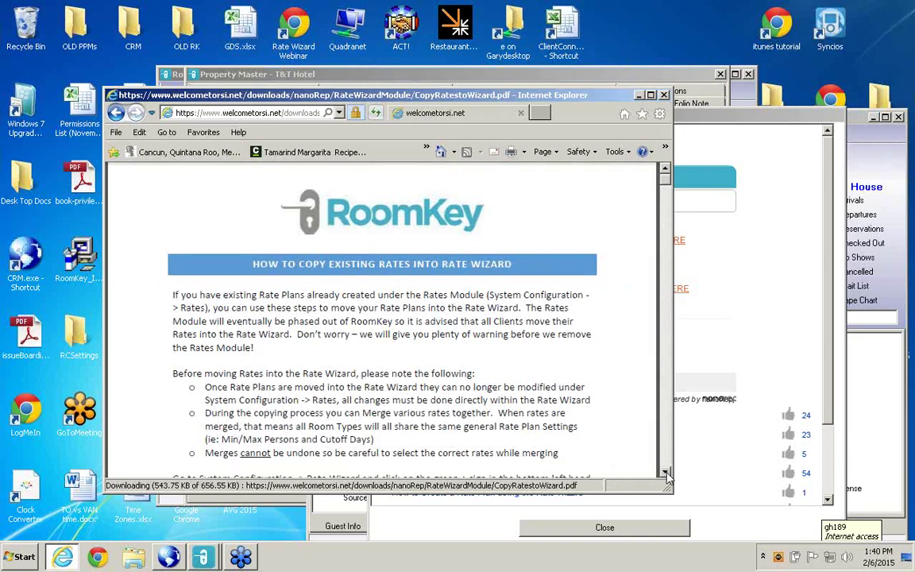
left_click(665, 472)
left_click(665, 472)
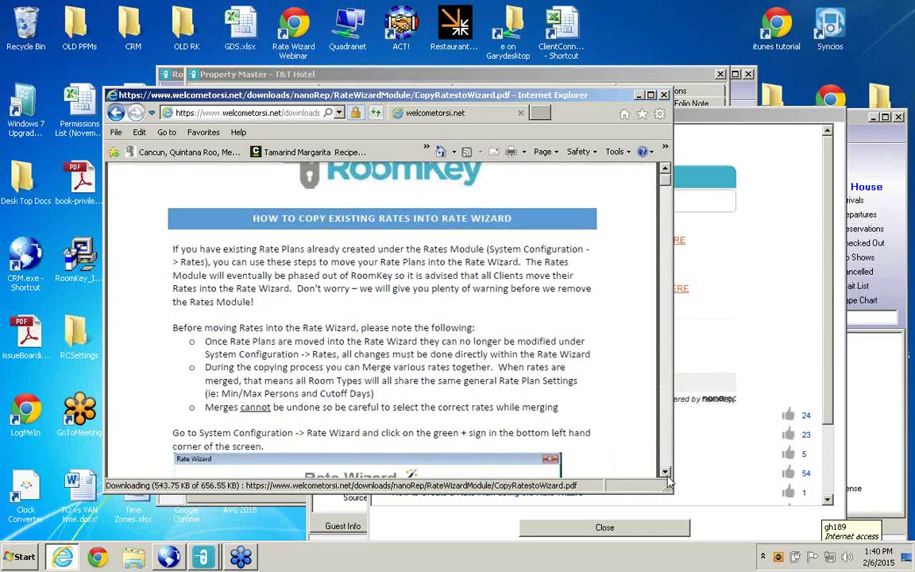
scroll(667, 478, "down", 2)
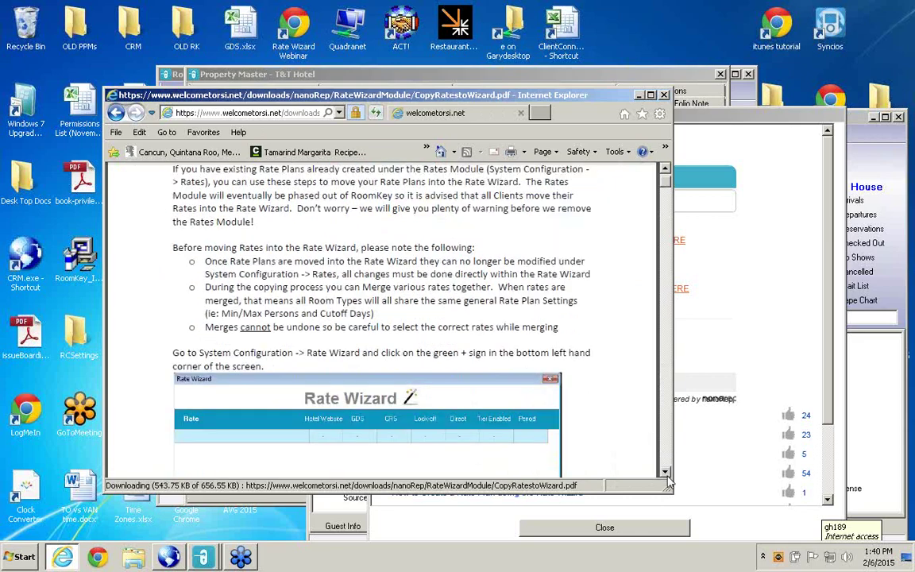
scroll(668, 479, "down", 3)
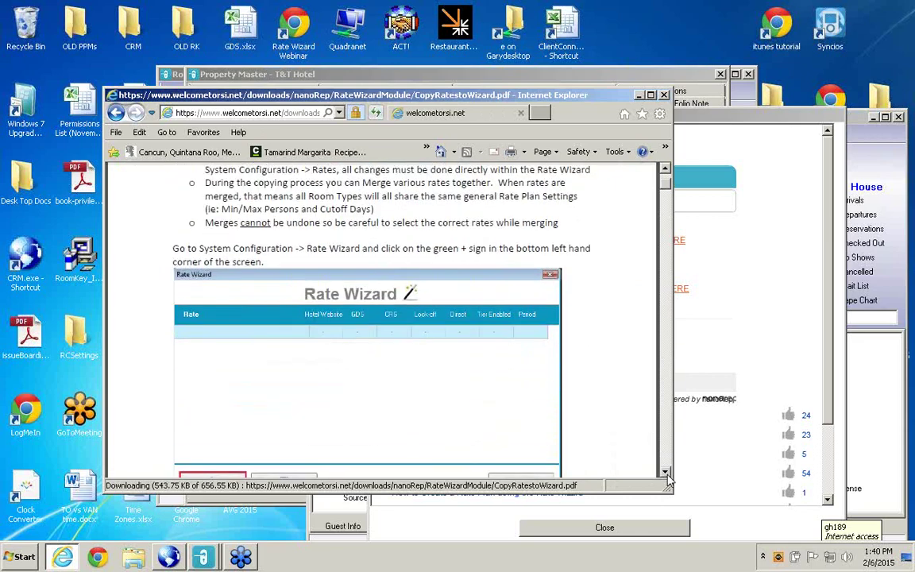
scroll(668, 478, "down", 1)
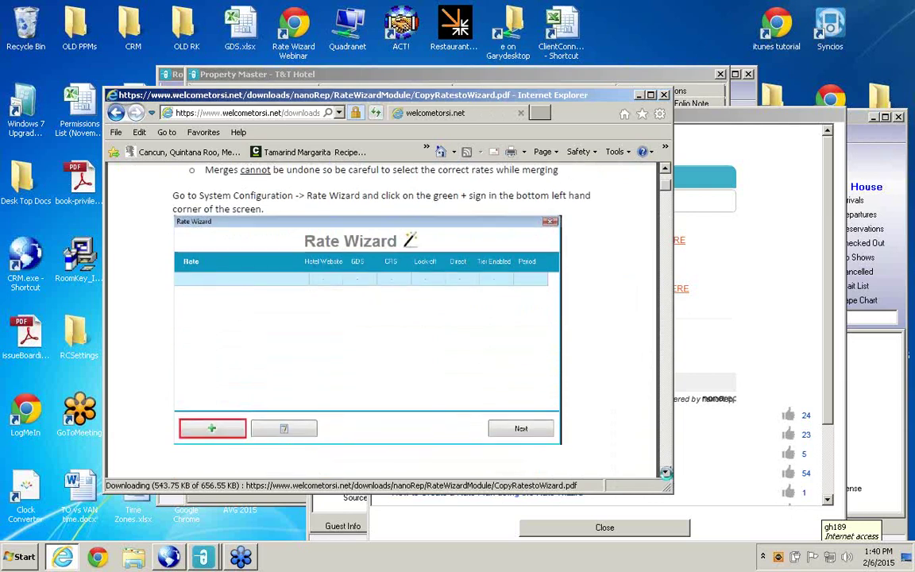
scroll(668, 475, "down", 2)
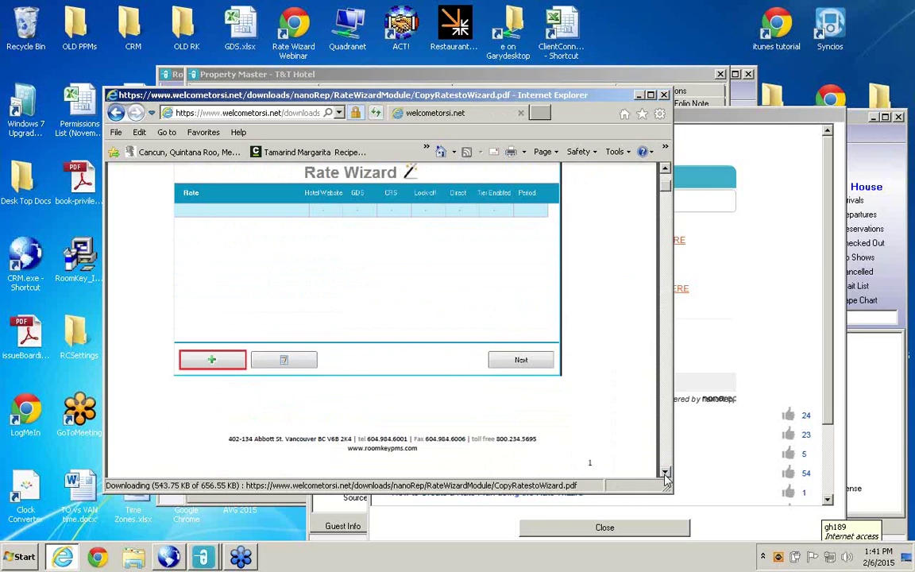
scroll(656, 113, "down", 1)
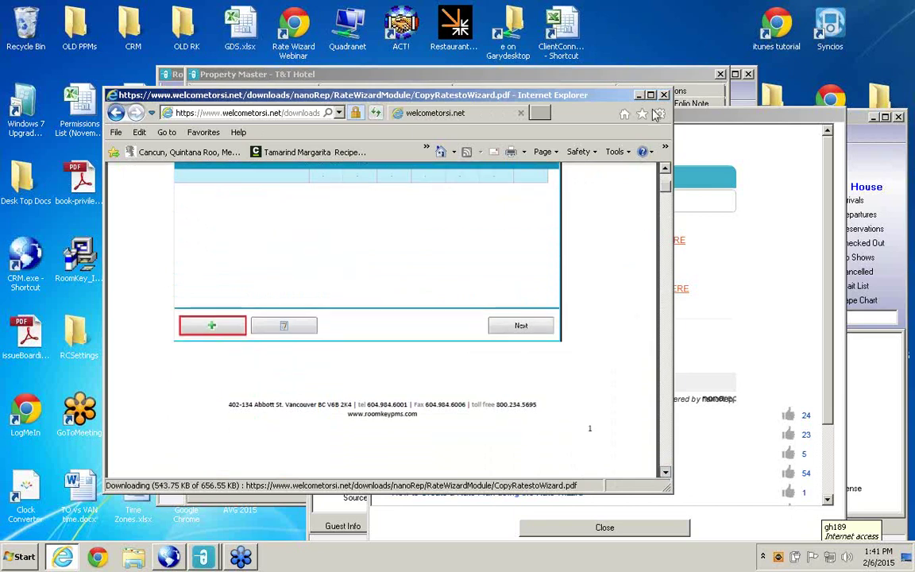
scroll(671, 433, "down", 1)
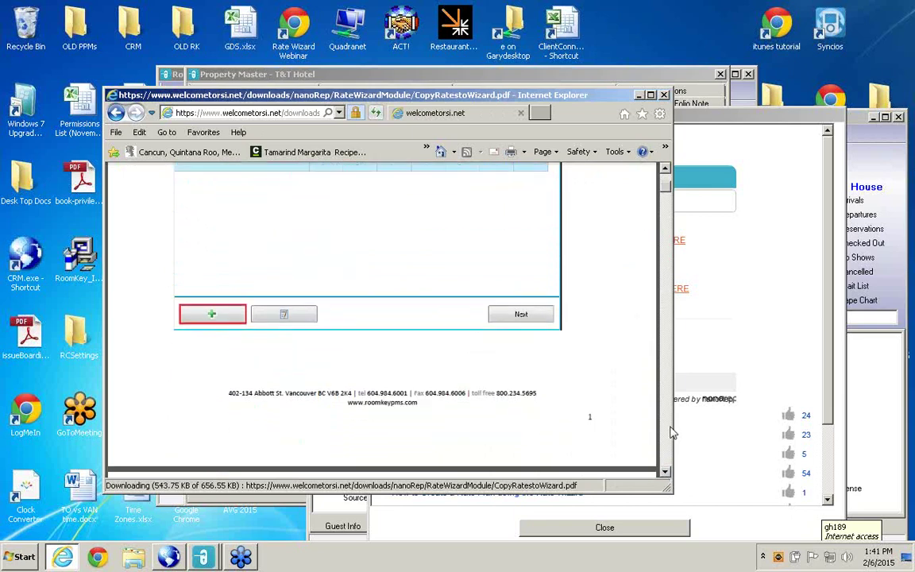
left_click(666, 472)
left_click(666, 471)
left_click(665, 472)
left_click(666, 471)
left_click(665, 472)
left_click(666, 472)
left_click(666, 472)
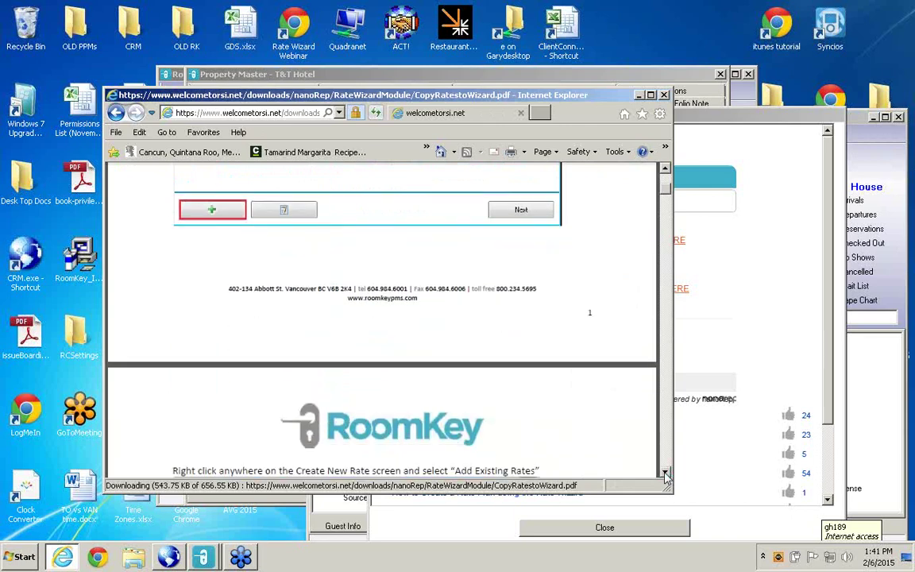
left_click(665, 472)
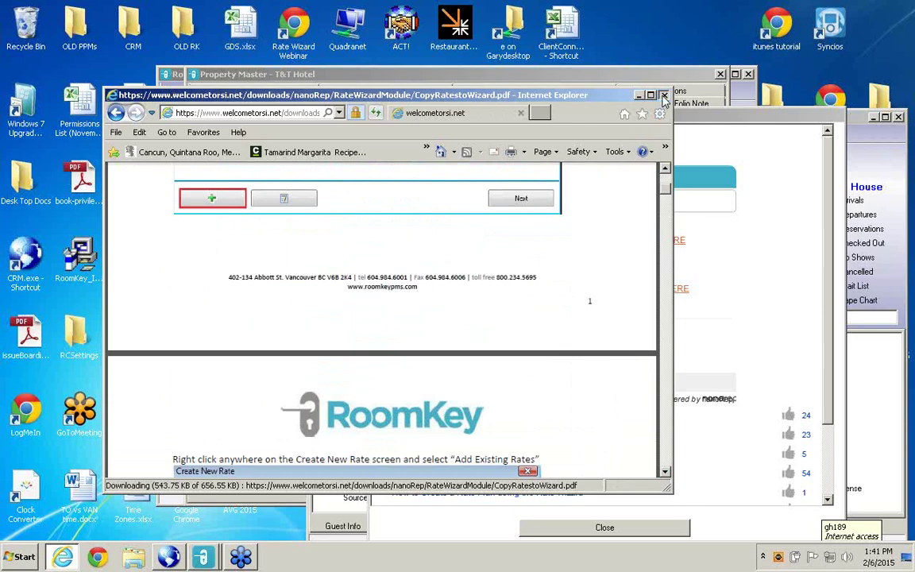
left_click(664, 96)
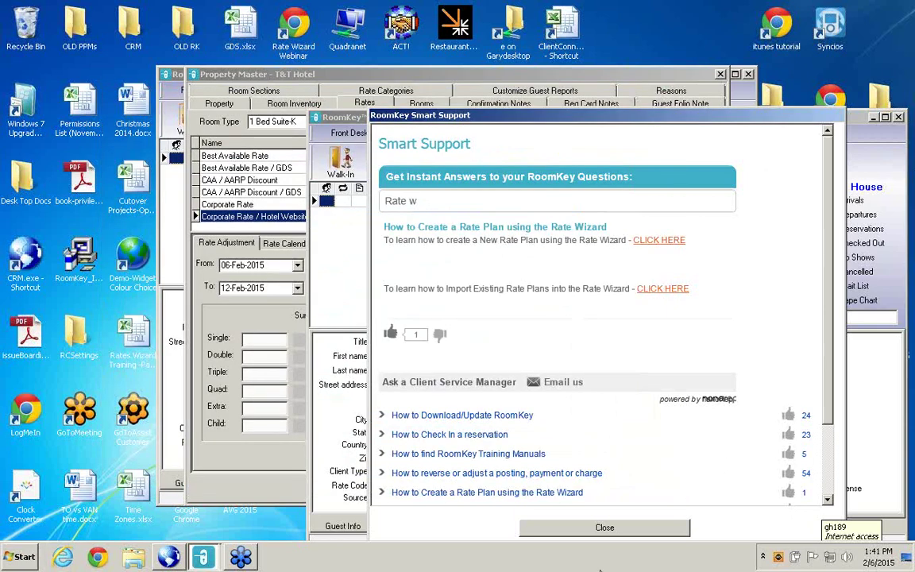
left_click(605, 528)
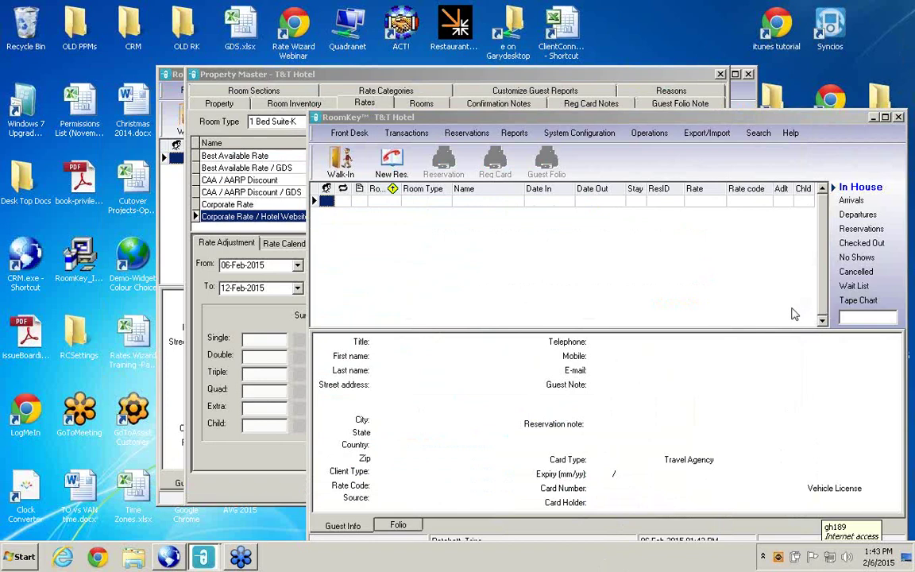
left_click(600, 136)
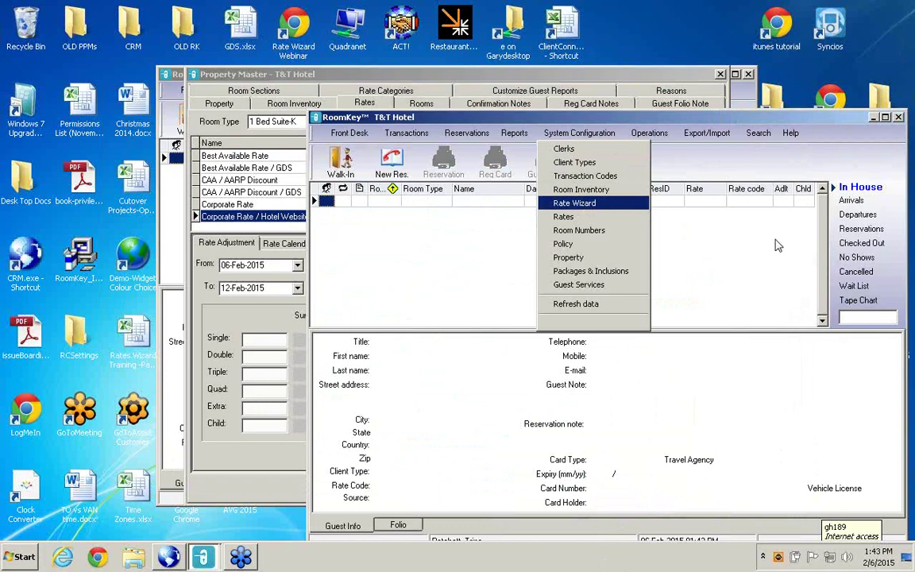
left_click(906, 276)
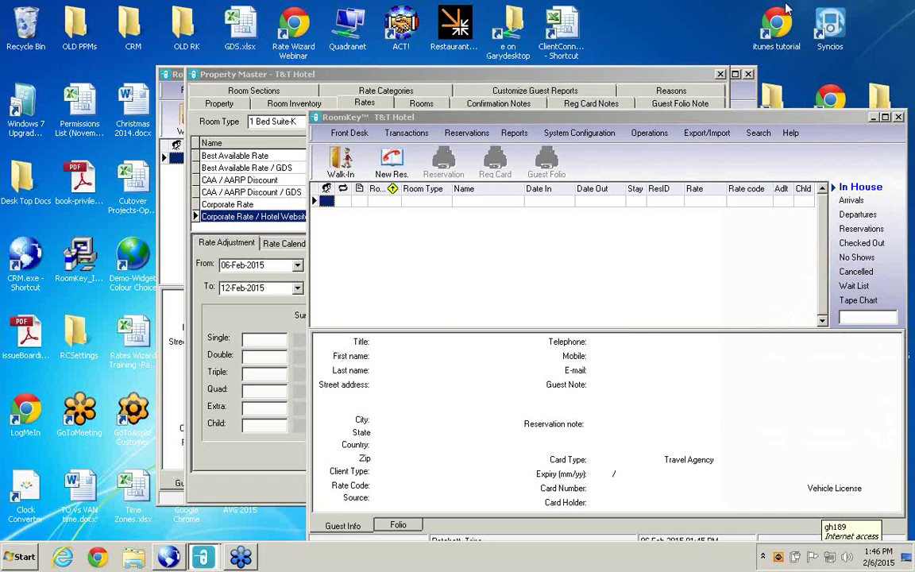
Reopen the Rate Wizard and review the Corporate Rate's general settings, closing them without changes
left_click(584, 132)
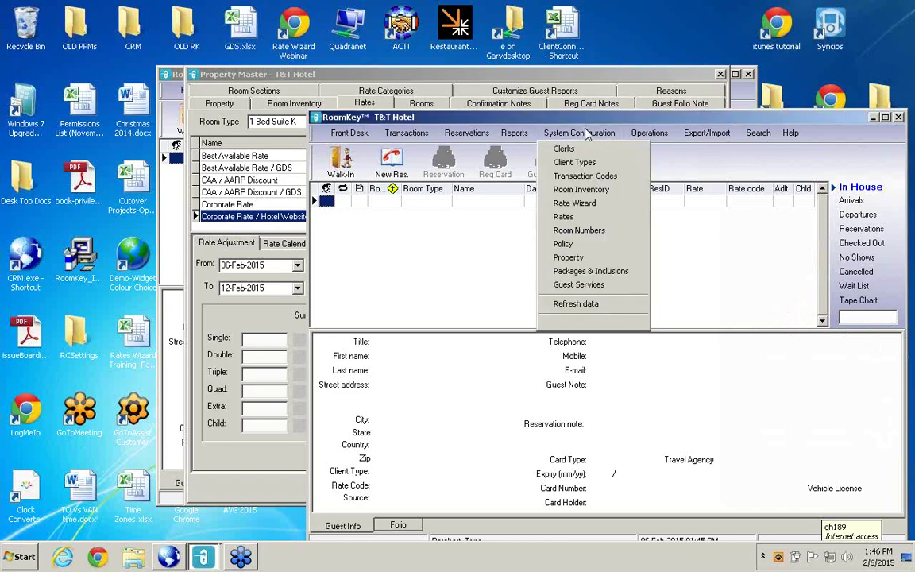
left_click(586, 204)
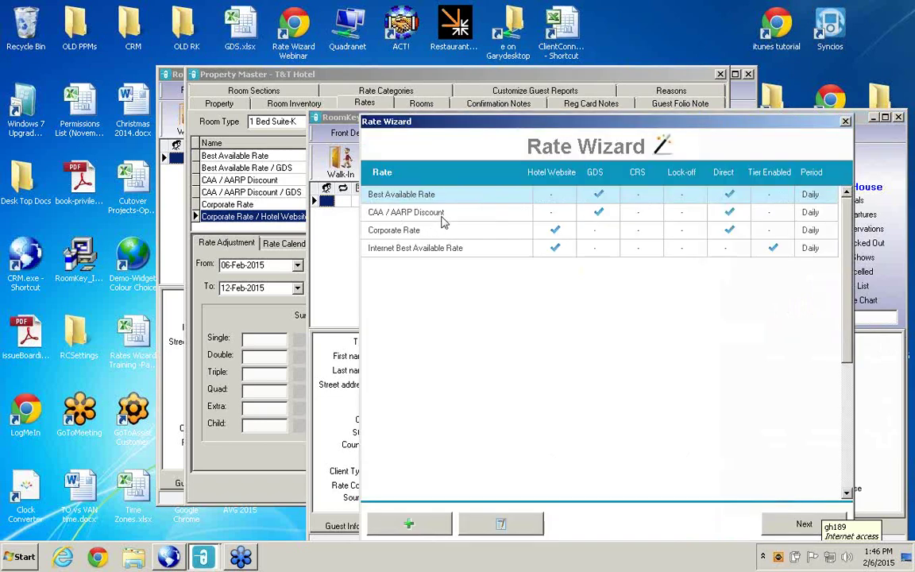
left_click(447, 231)
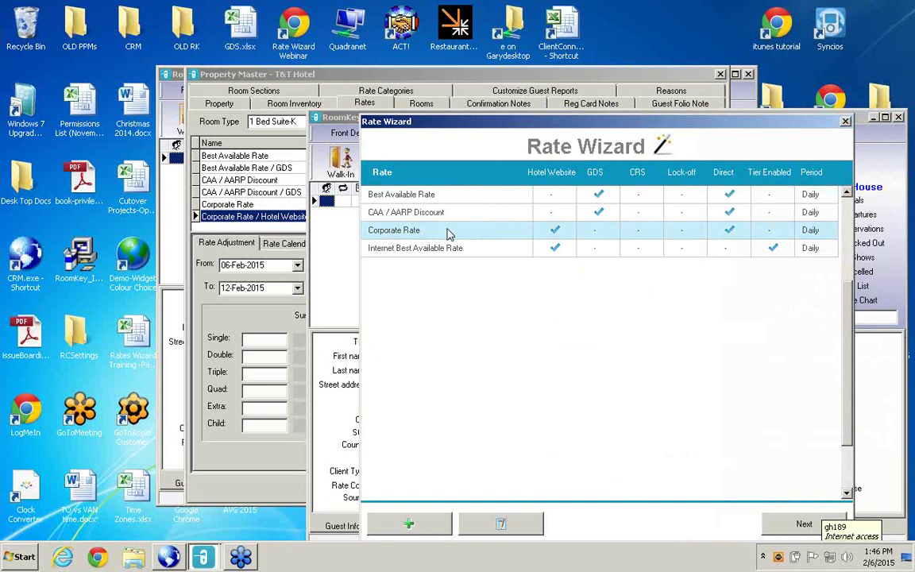
left_click(517, 522)
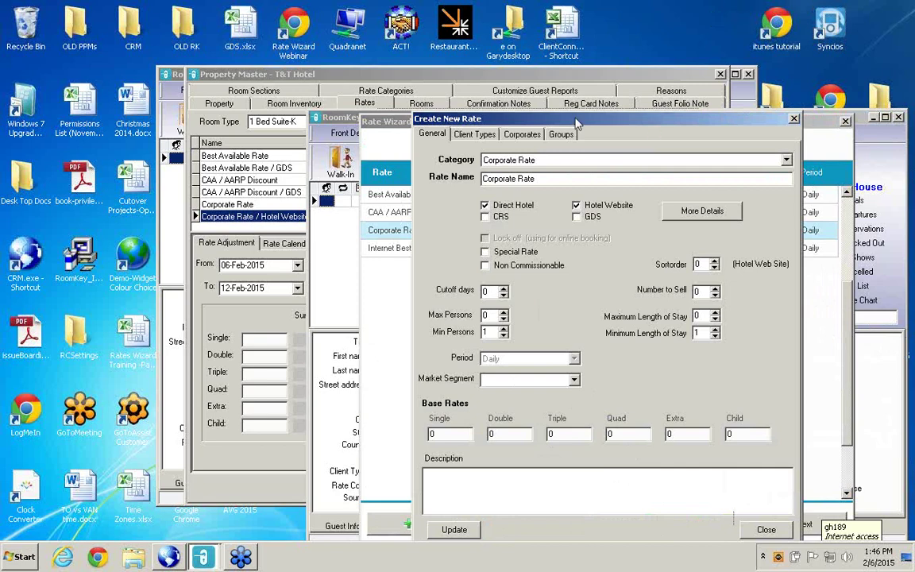
left_click_drag(575, 123, 444, 142)
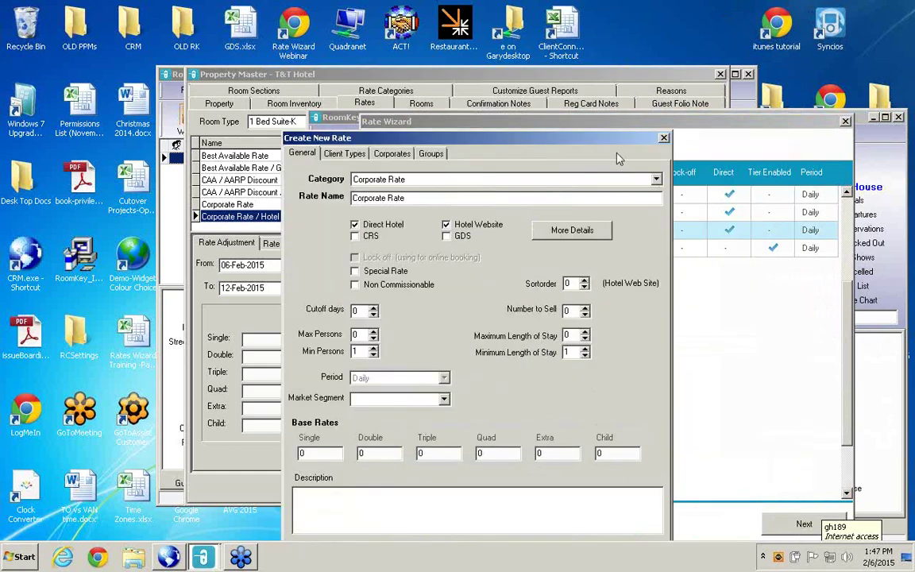
left_click_drag(619, 146, 603, 111)
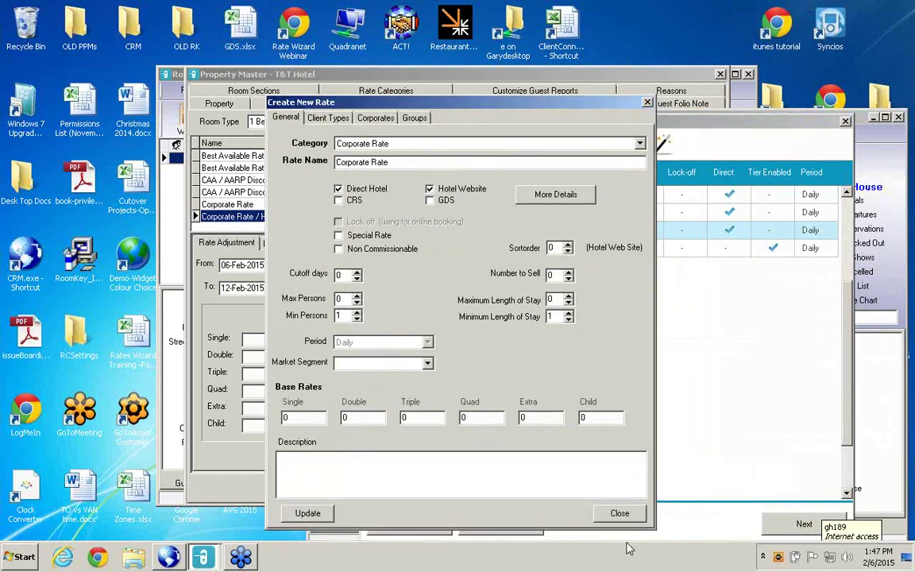
left_click(623, 513)
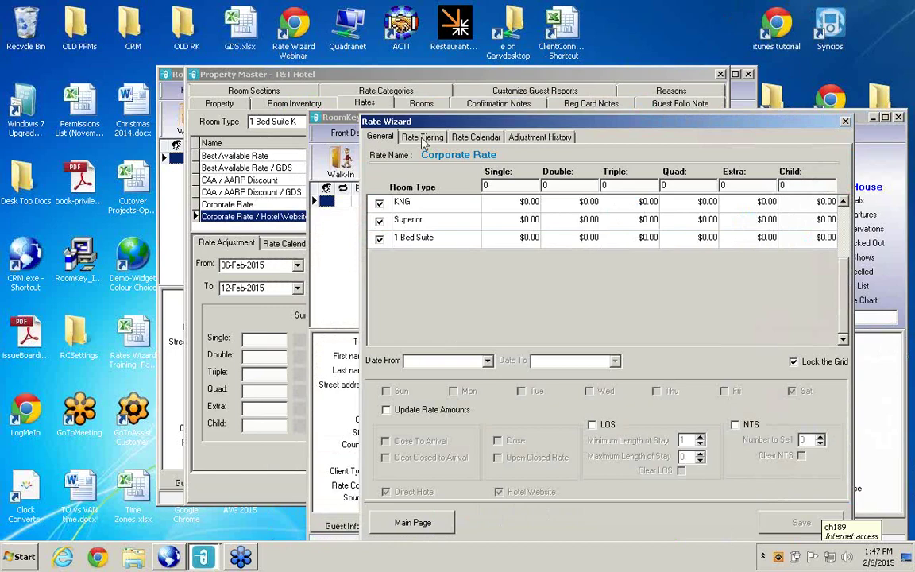
Check the Corporate Rate's tiering settings and return to the Rate Wizard's main rate list
left_click(421, 138)
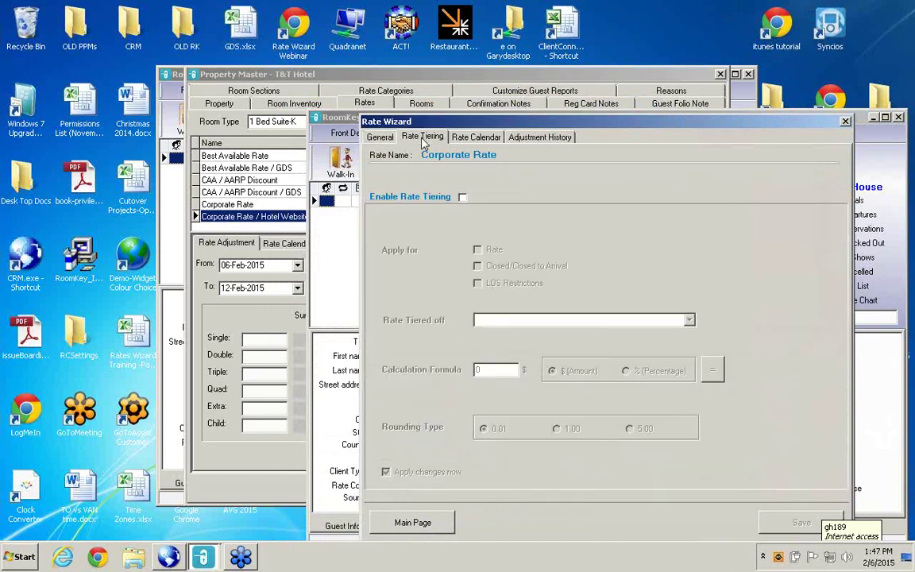
left_click(381, 137)
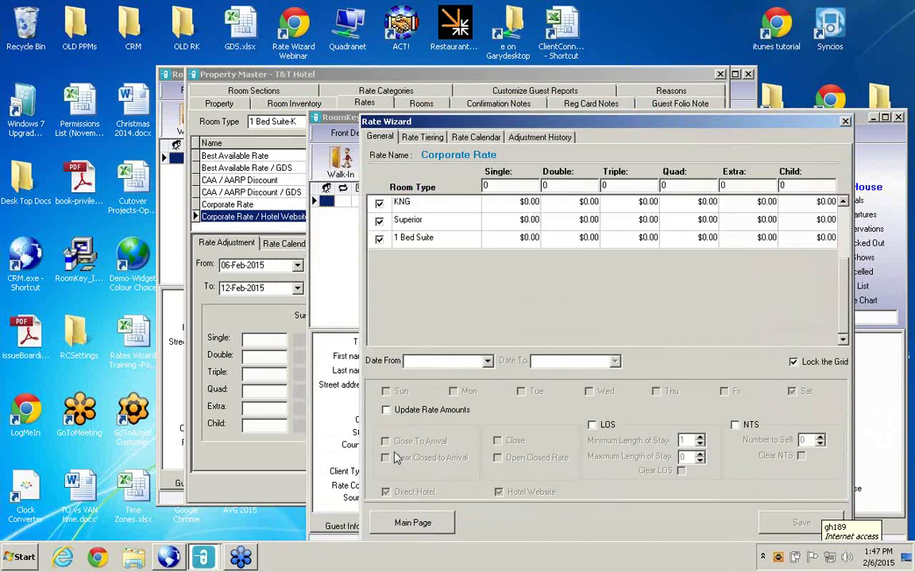
left_click(421, 524)
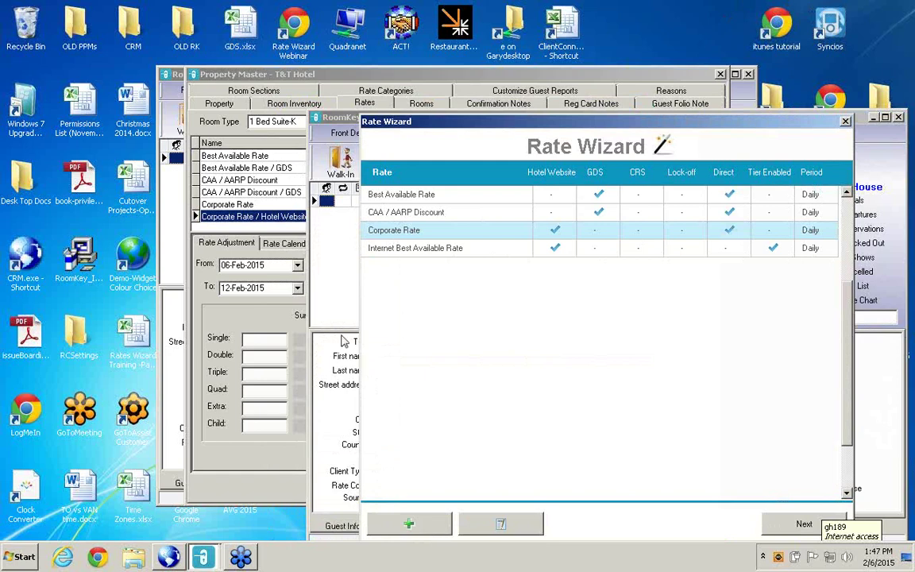
Review the tiering settings and calculation formula of the Internet Best Available Rate and return to the main rate list
left_click(420, 251)
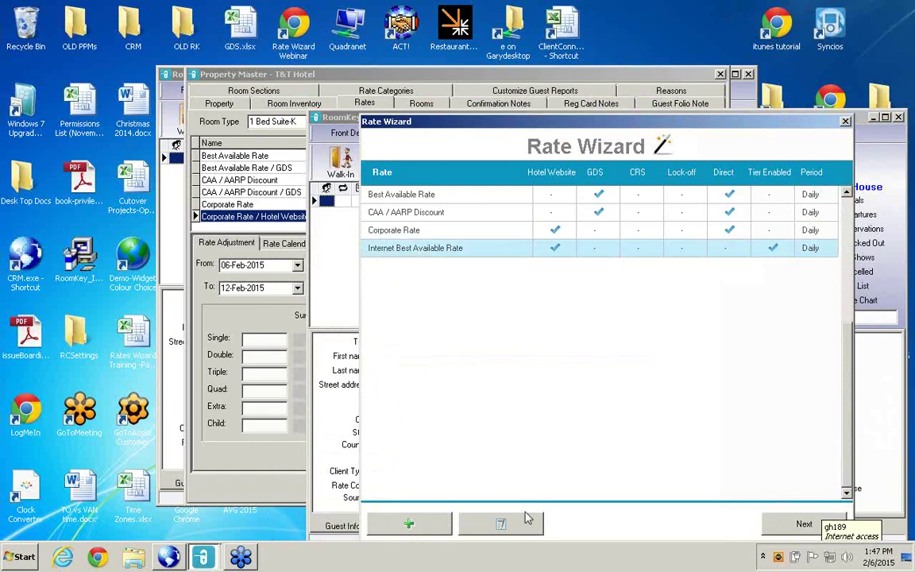
left_click(794, 527)
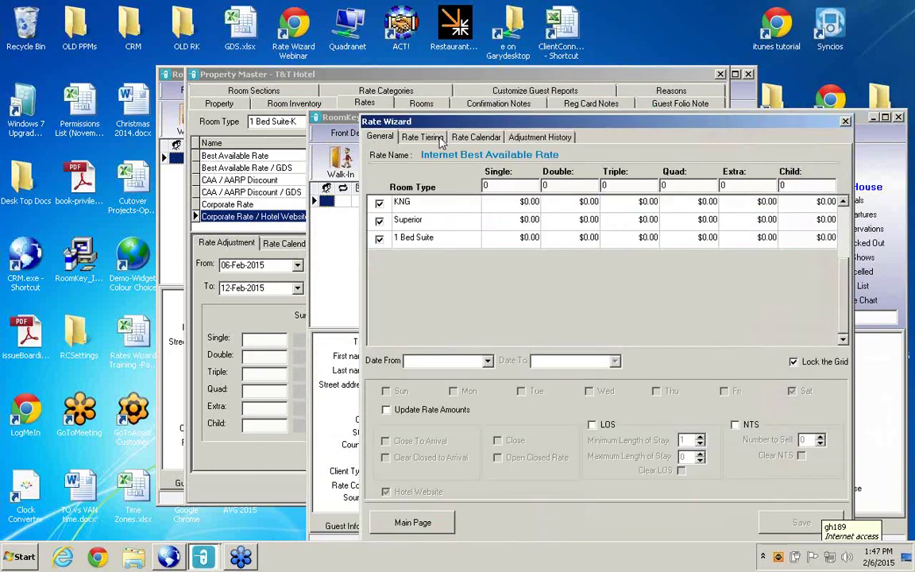
left_click(433, 138)
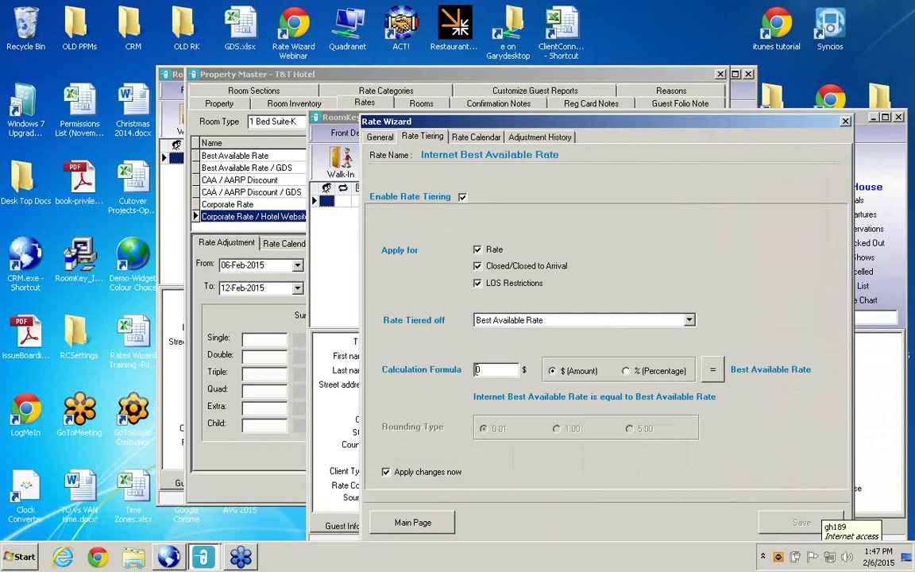
left_click(482, 370)
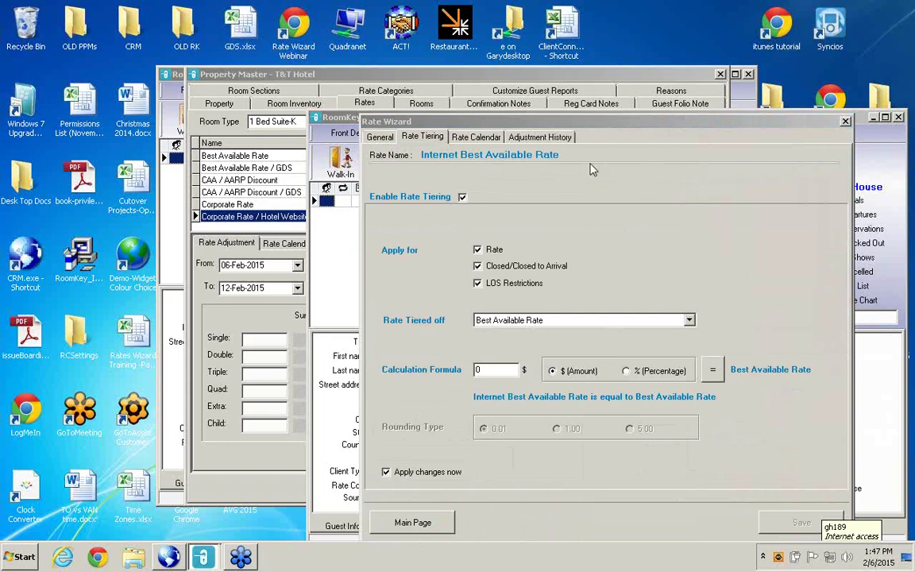
left_click(437, 521)
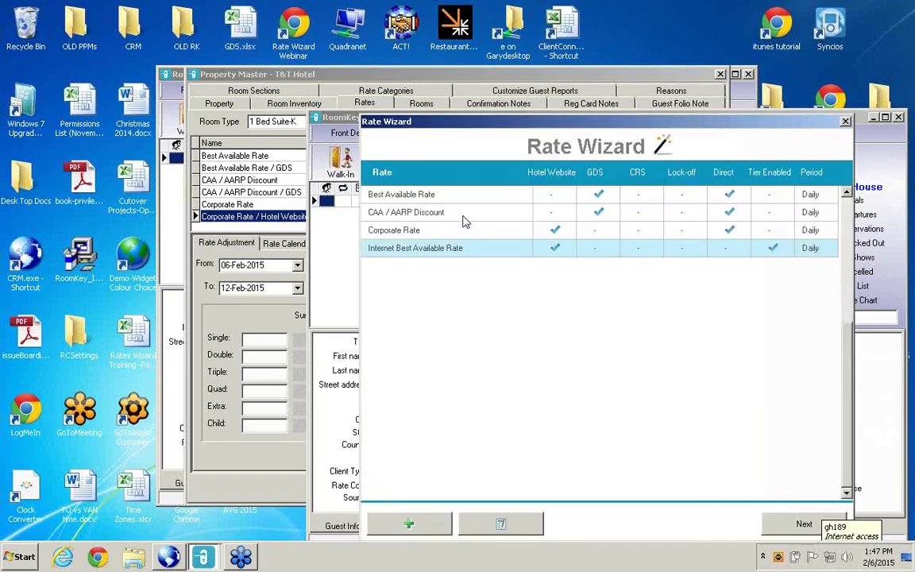
Unlock the Best Available Rate's amount grid and set the Superior room's single, double, triple and quad amounts to $20 each
left_click(476, 201)
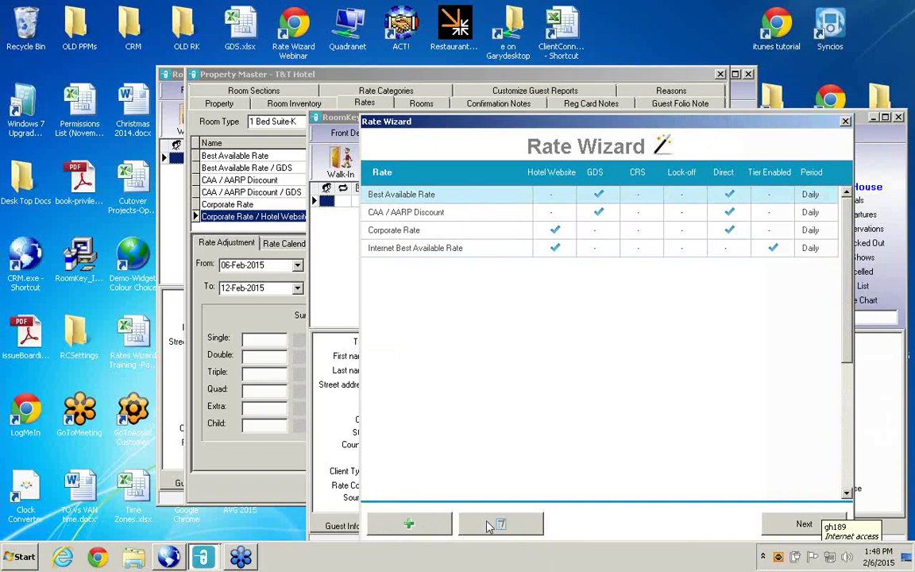
left_click(805, 525)
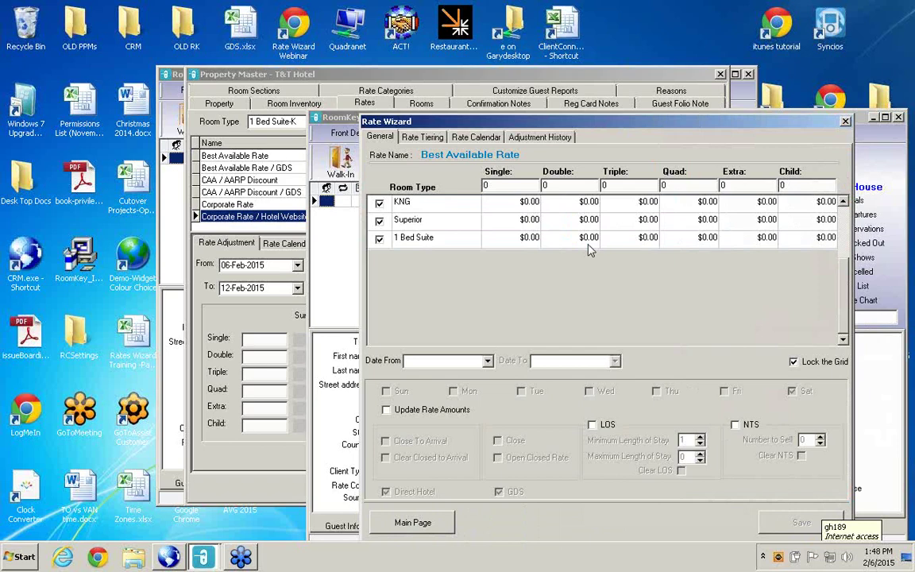
left_click(708, 38)
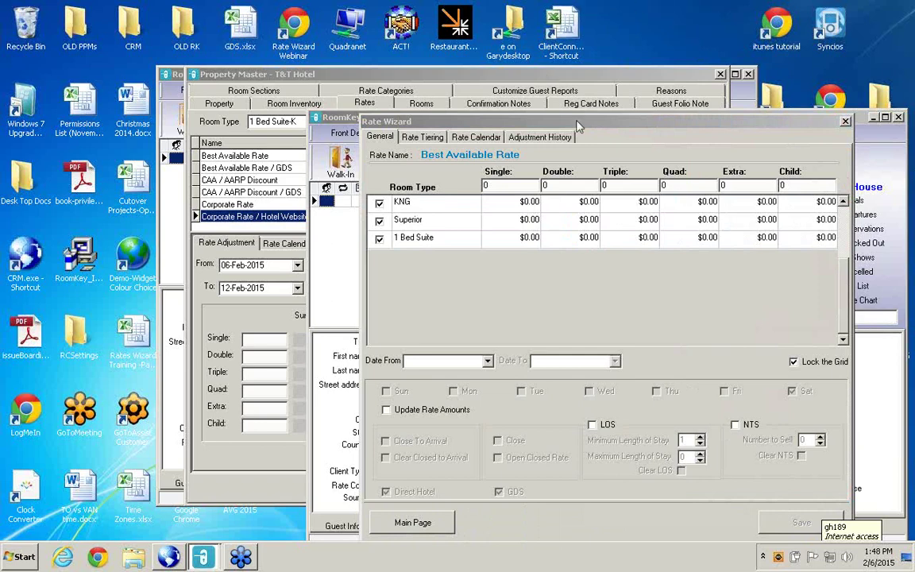
left_click(714, 325)
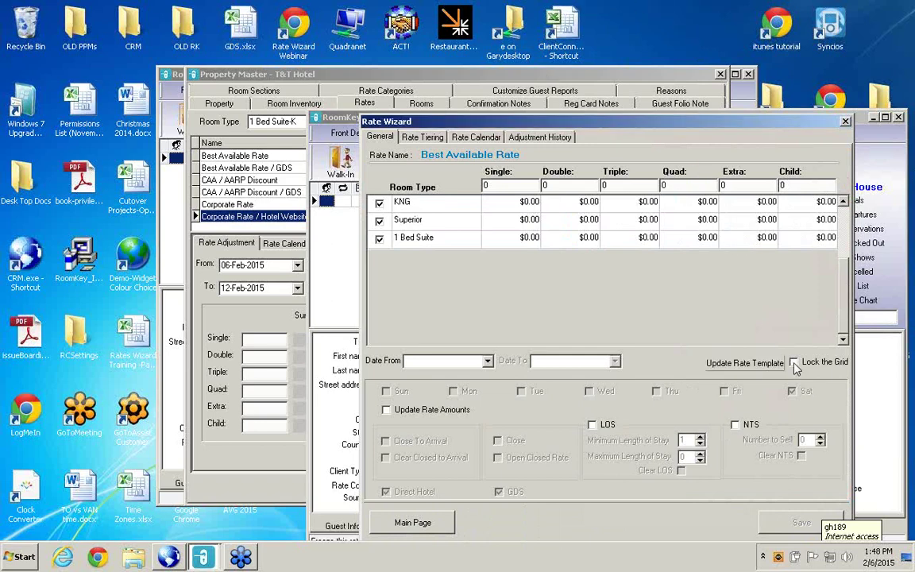
left_click(512, 220)
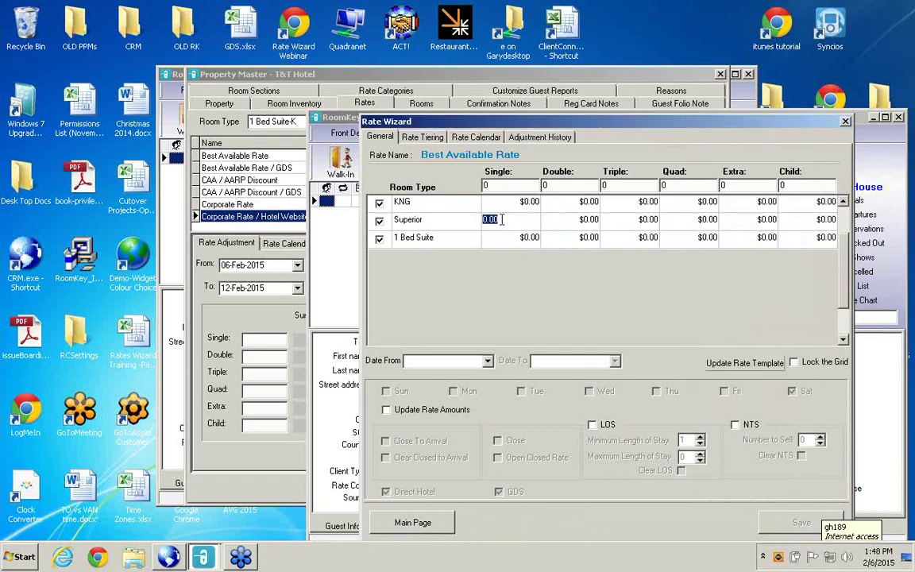
type("2020")
key("Tab")
type("202")
key("BackSpace")
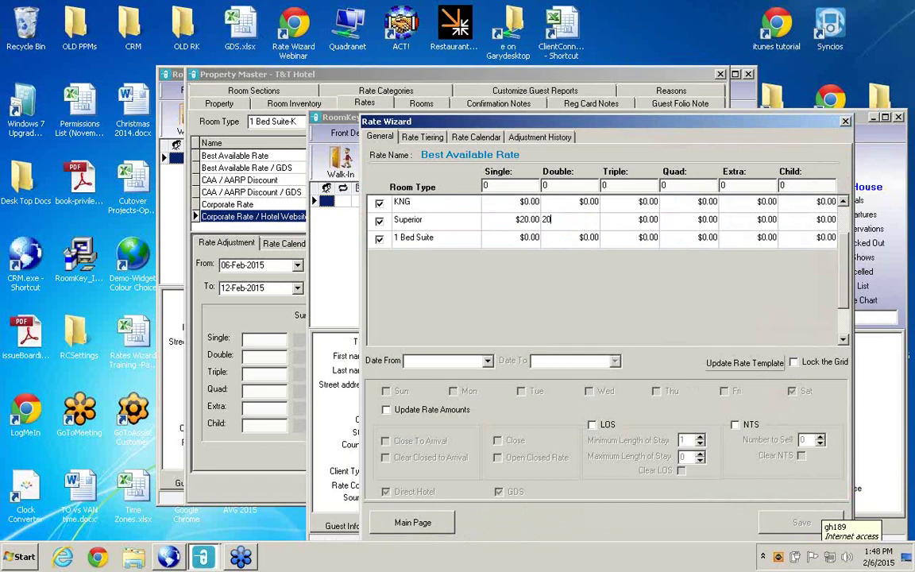
key("Tab")
type("2020")
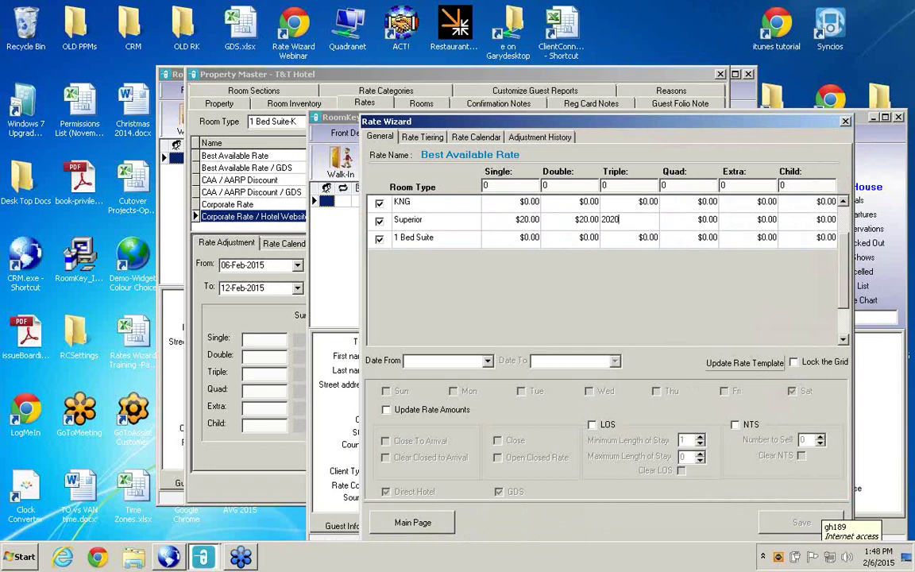
key("BackSpace")
key("BackSpace")
key("Tab")
type("20")
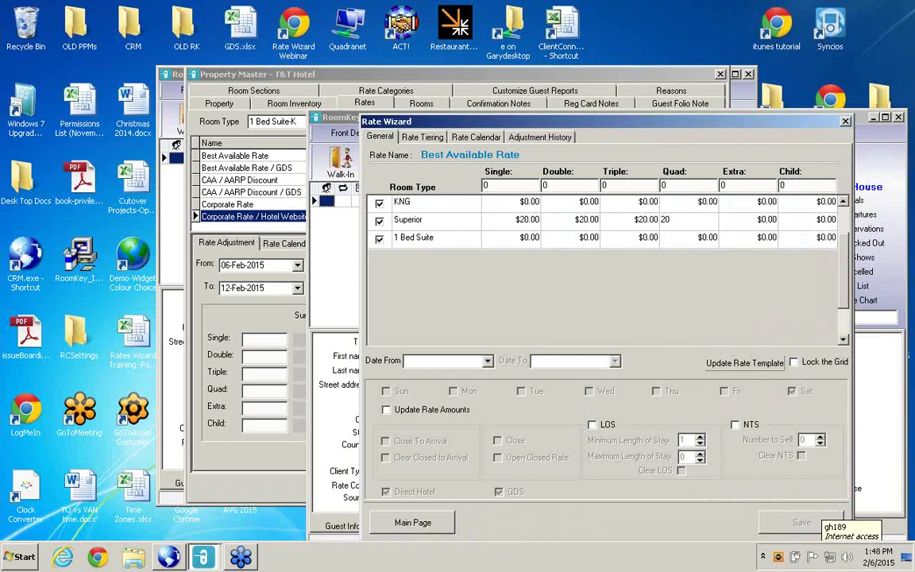
key("Tab")
Set the 1 Bed Suite's single, double, triple and quad amounts to $50 each and update the rate template
left_click(505, 238)
type("50")
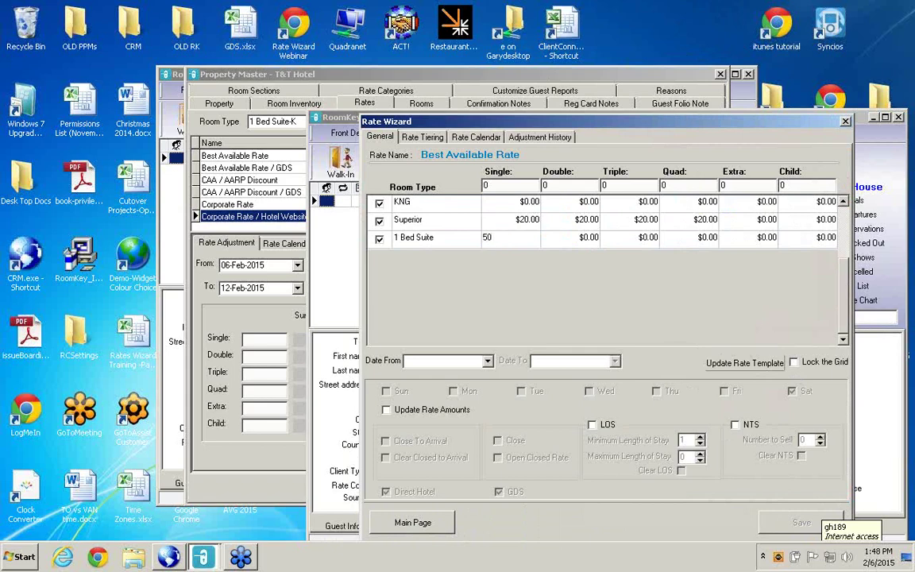
key("Tab")
type("50")
key("Tab")
type("50")
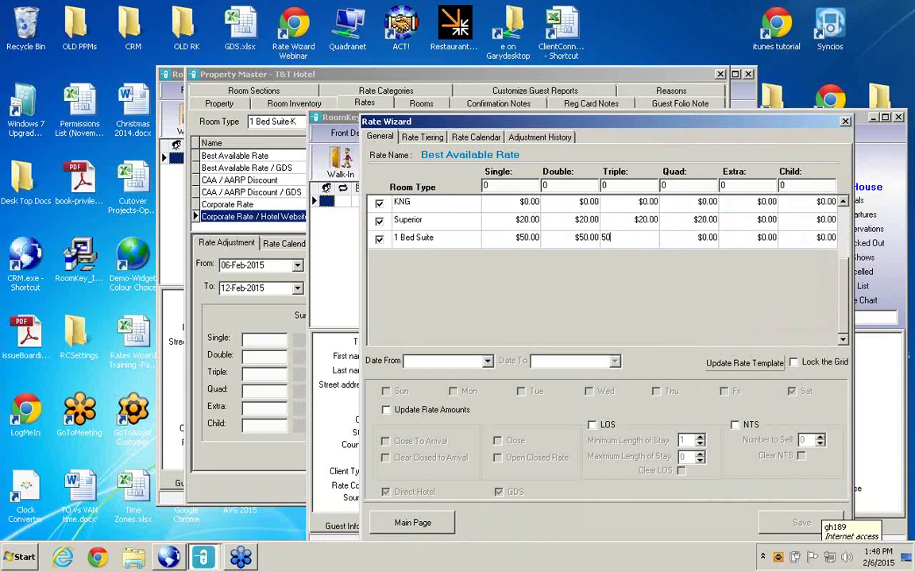
key("Tab")
type("50")
key("Tab")
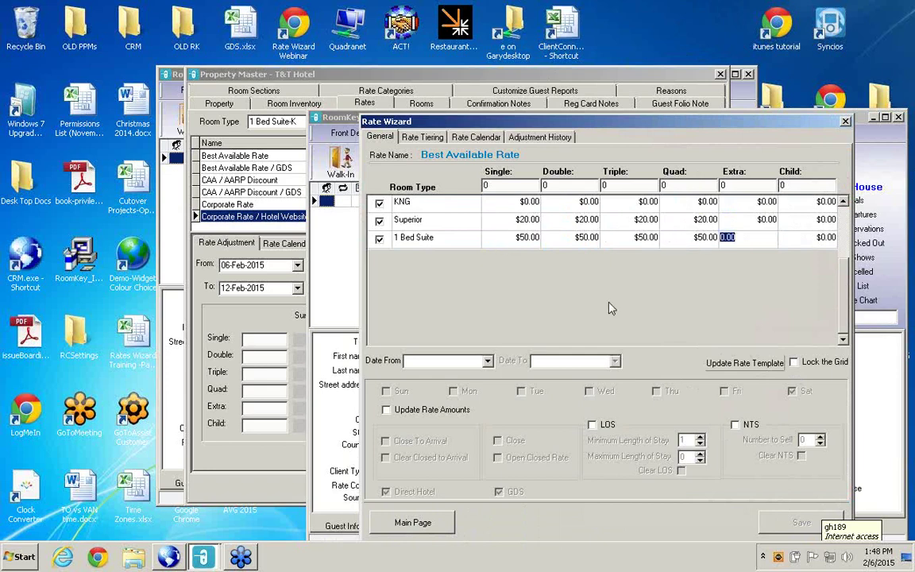
left_click(740, 366)
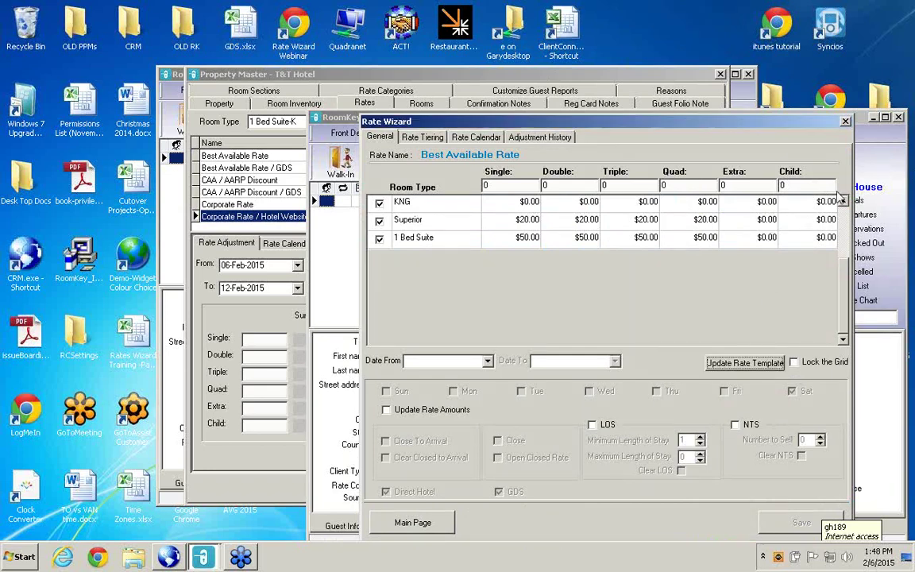
Close and reopen the Rate Wizard, and check the Best Available Rate's room type amounts
left_click(844, 122)
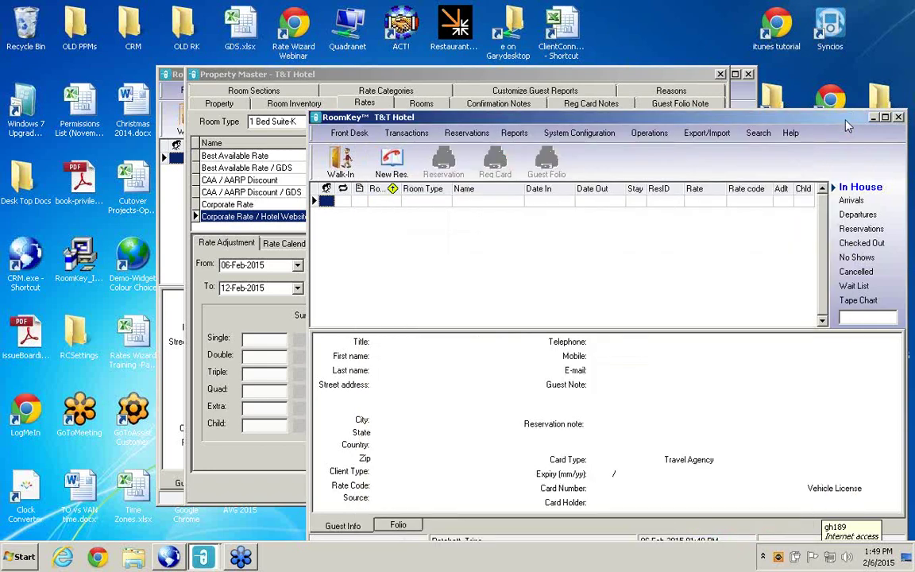
left_click(607, 138)
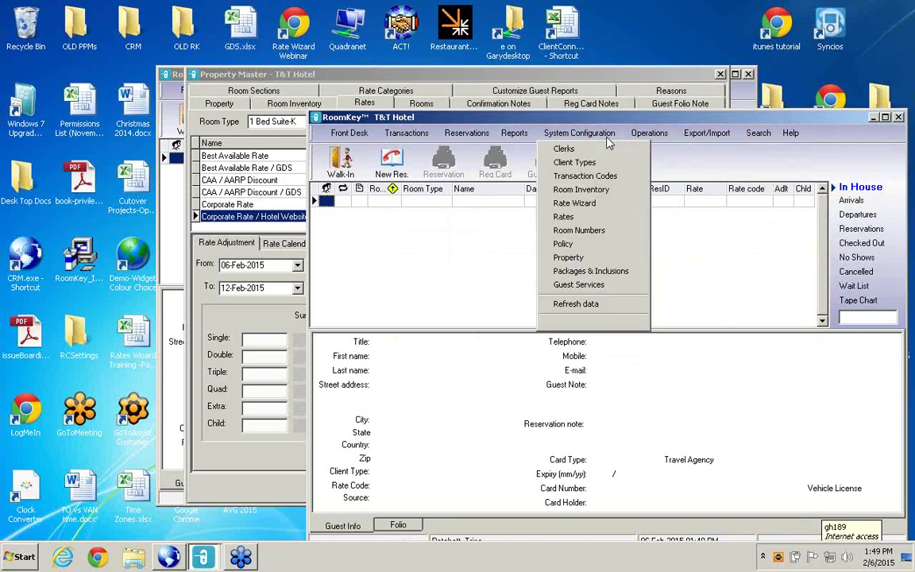
left_click(588, 203)
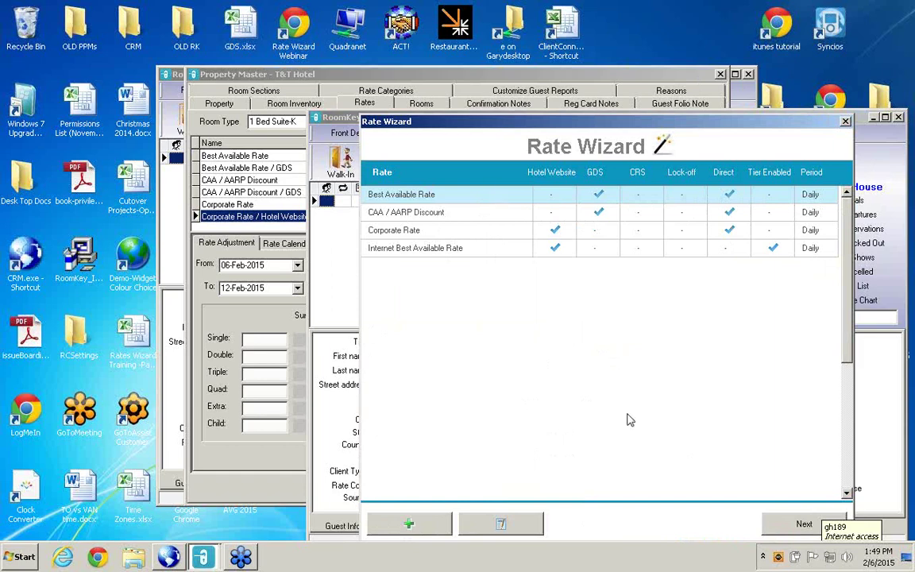
left_click(798, 533)
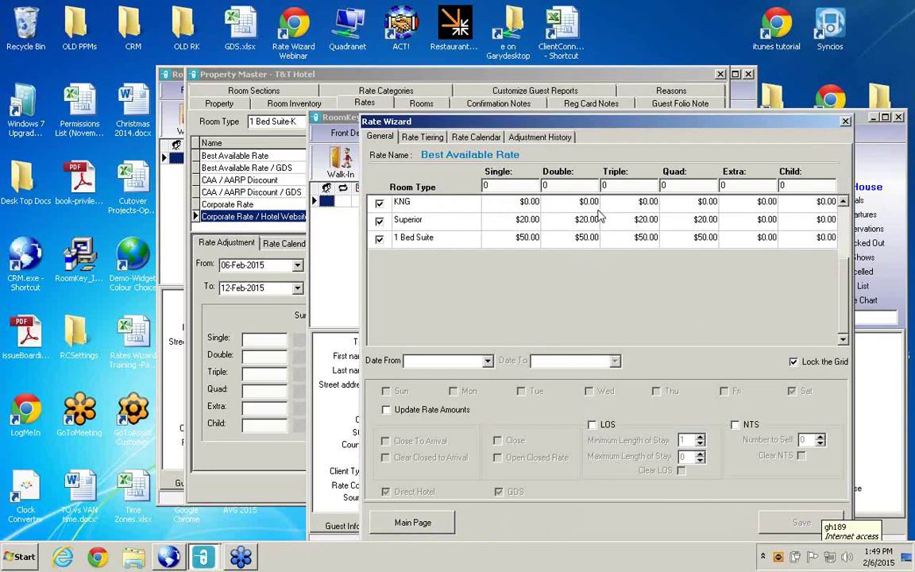
Set the Best Available Rate's adjustment dates from 2/13/2015 to 2/15/2015
left_click(487, 360)
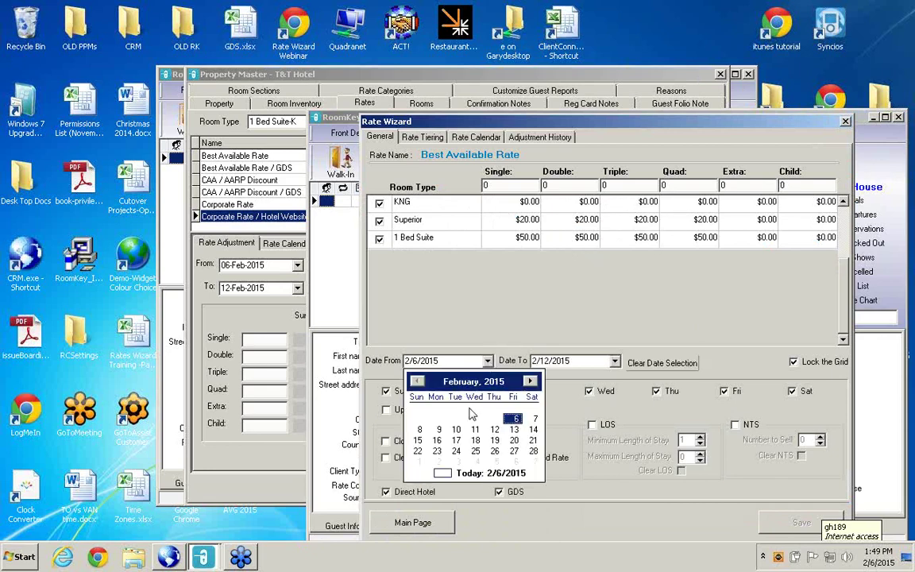
left_click(513, 428)
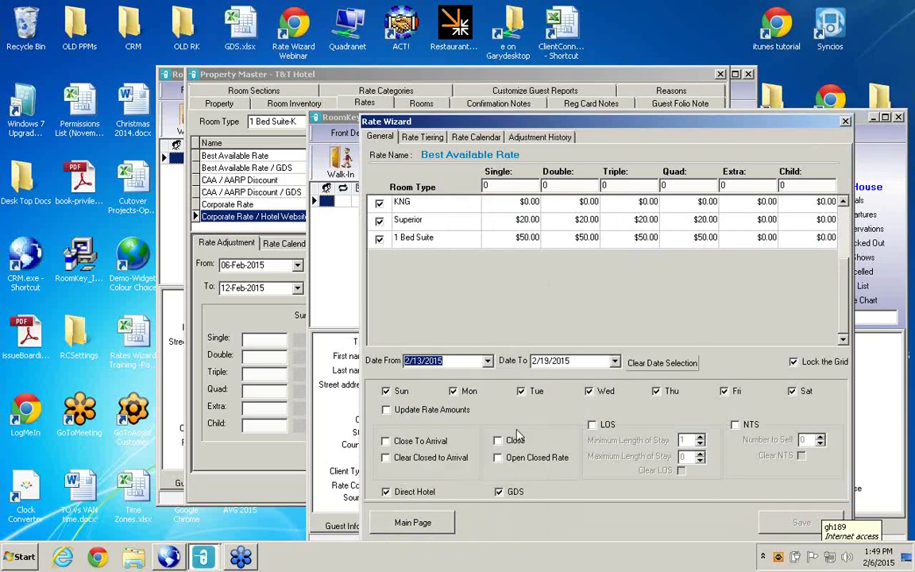
left_click(614, 361)
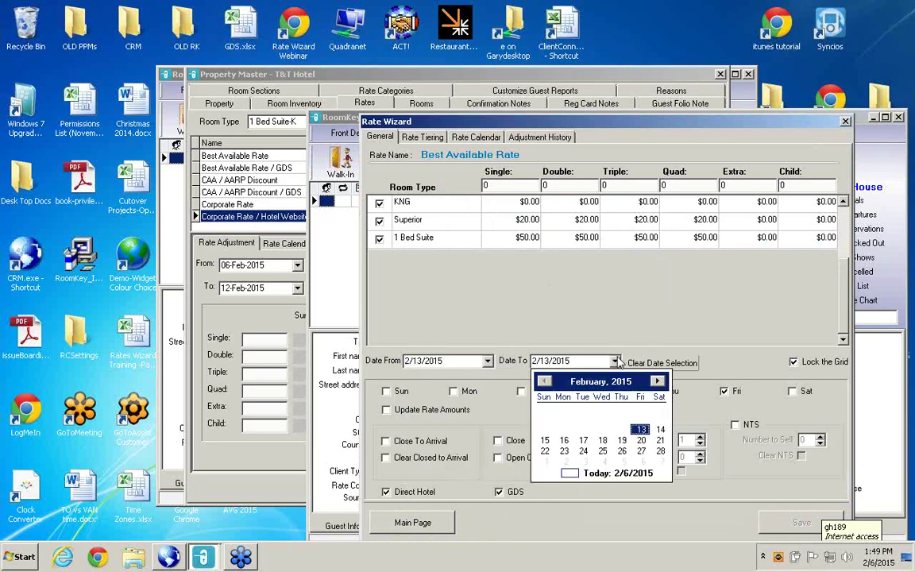
left_click(545, 441)
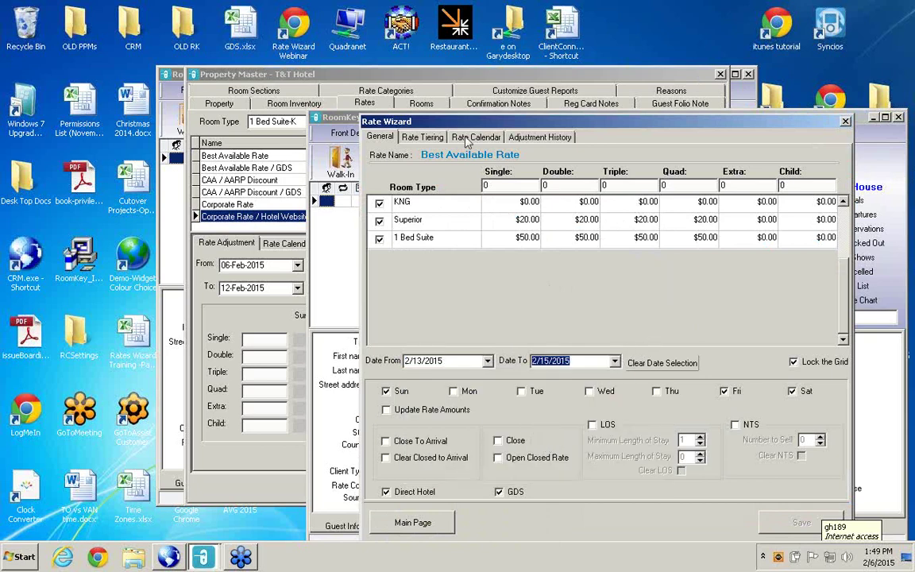
Try a base amount of 200 for single, double, triple and quad occupancy, and return to the main rate list without saving
left_click(503, 187)
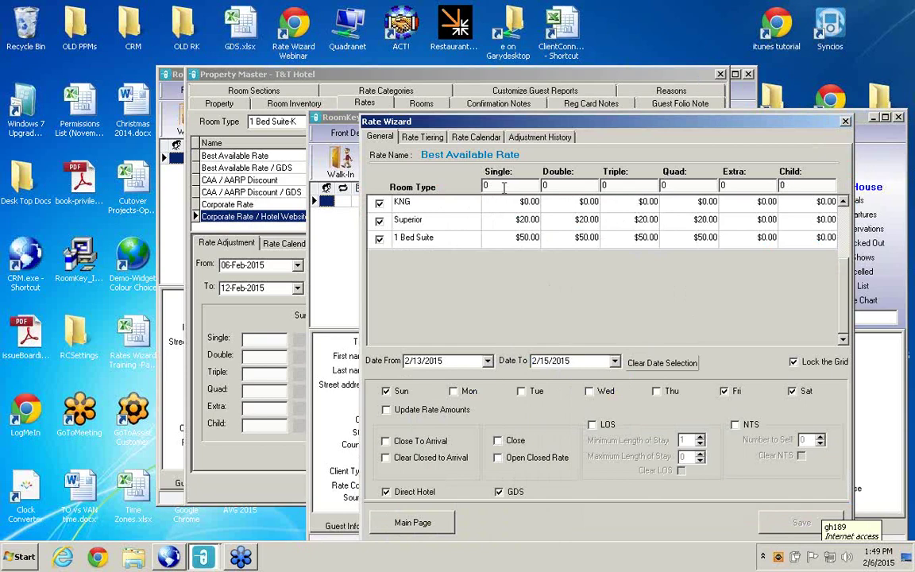
type("2000")
key("BackSpace")
key("Tab")
type("200")
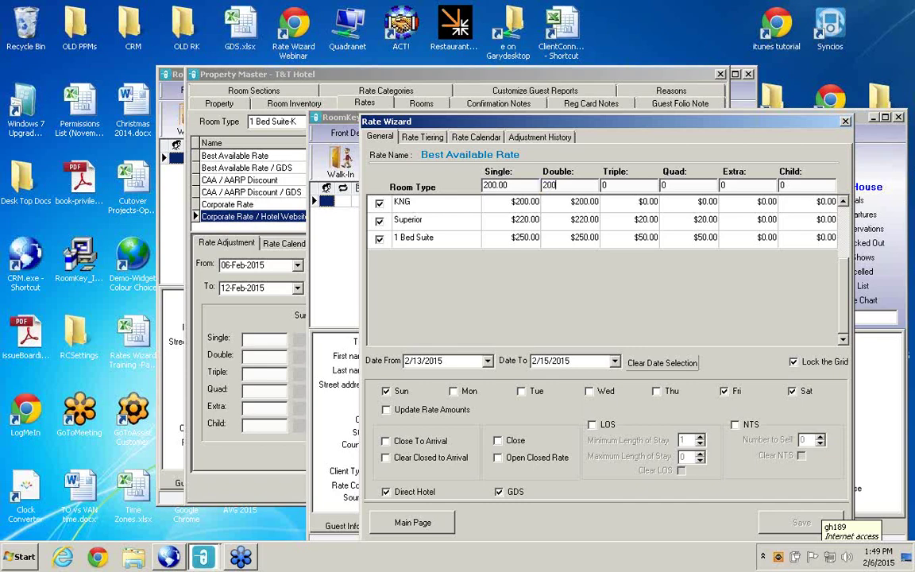
key("Tab")
type("200")
key("Tab")
type("200")
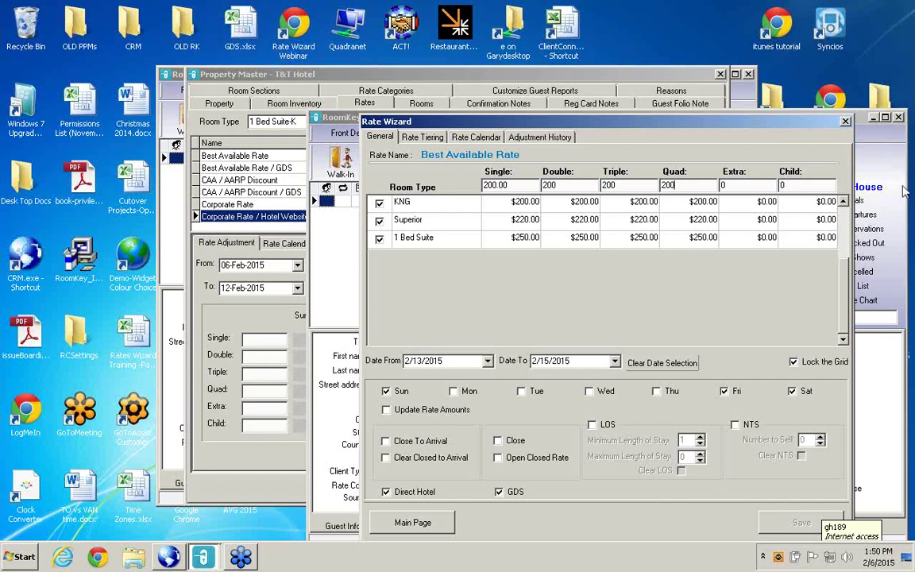
left_click(908, 39)
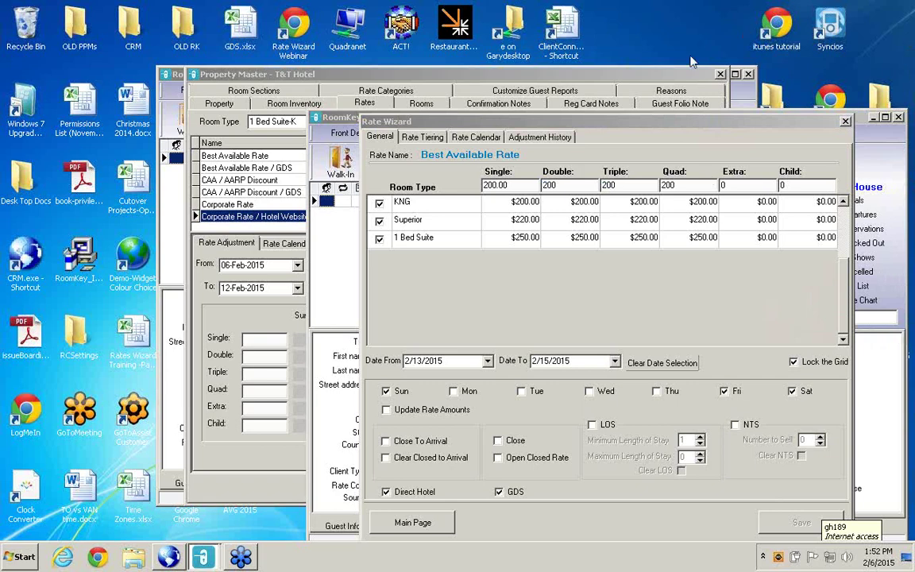
left_click(379, 237)
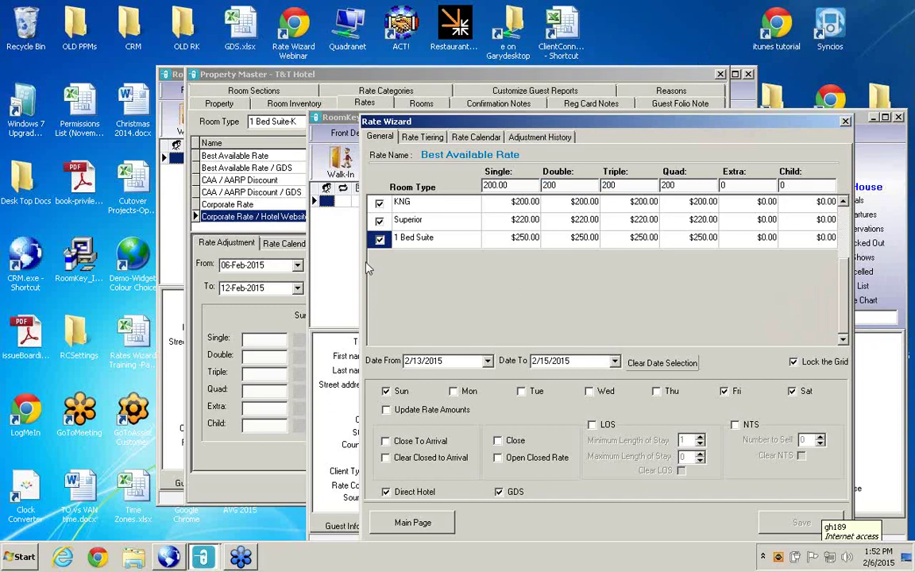
left_click(429, 522)
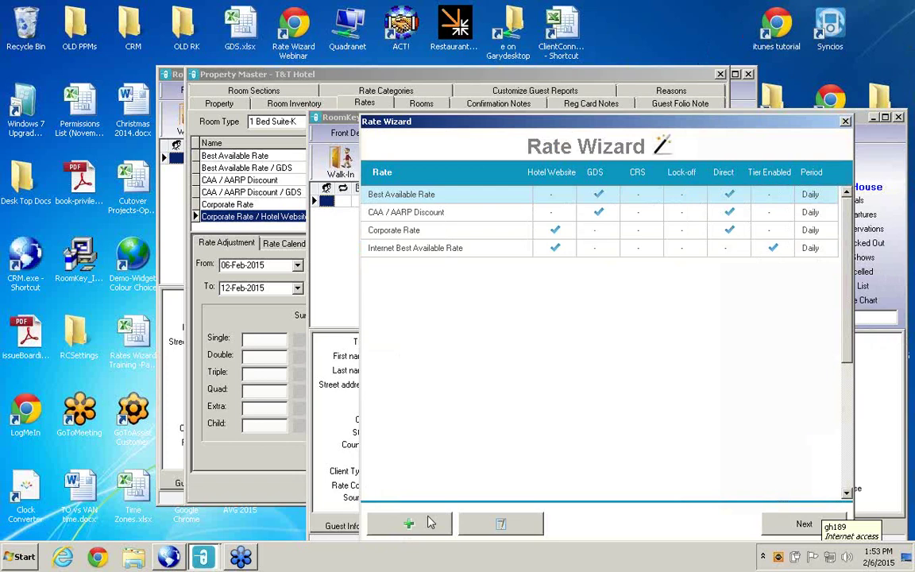
Create a daily rate named GROUP available only to Direct Hotel, and open its rate tiering settings
left_click(409, 525)
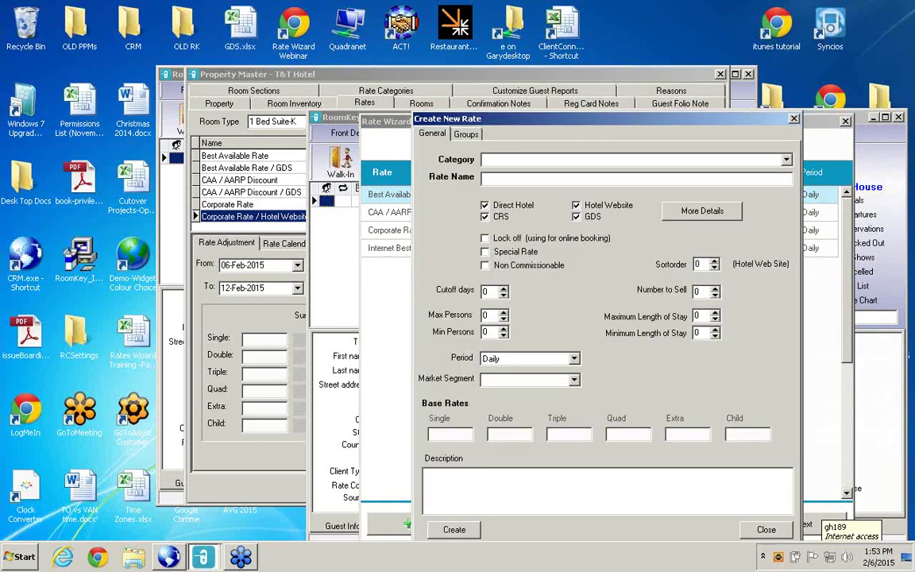
type("GROUP")
left_click(576, 205)
left_click(575, 216)
left_click(467, 534)
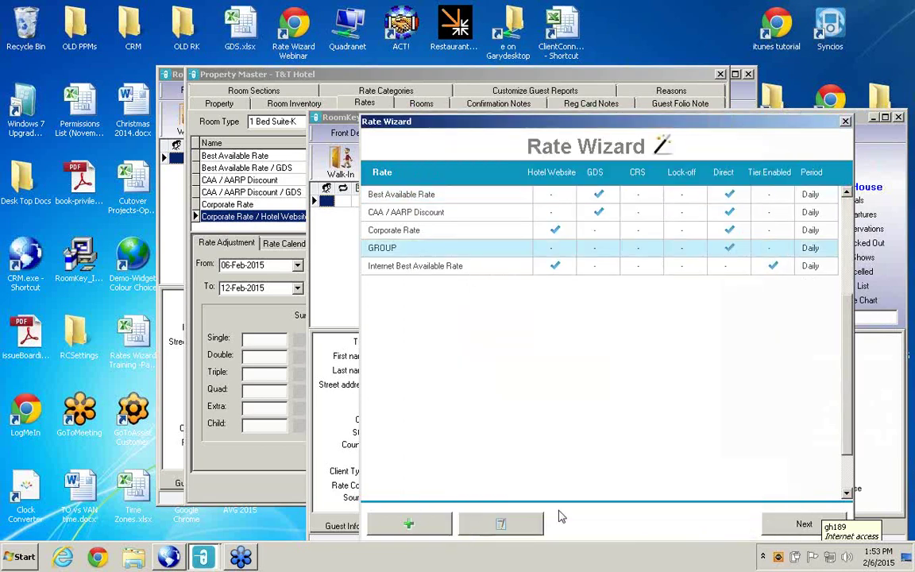
left_click(804, 526)
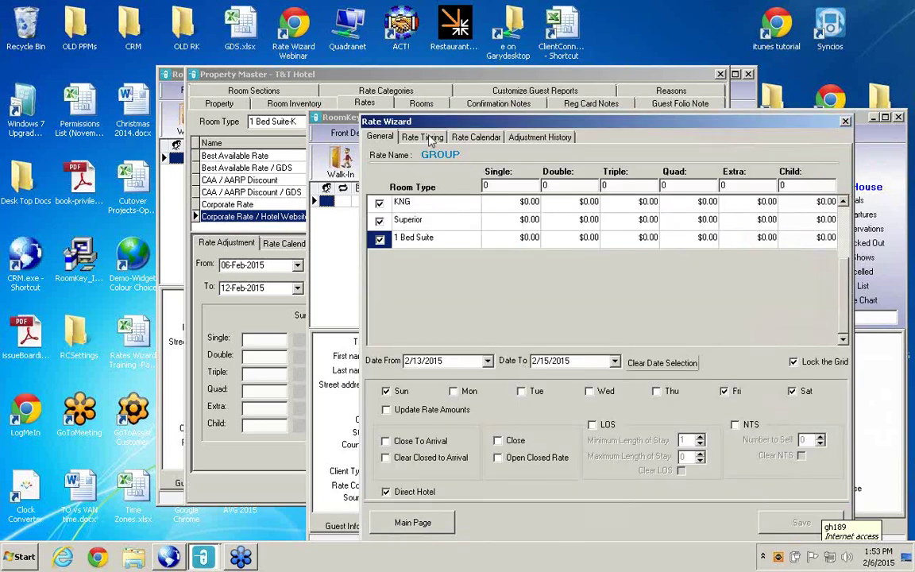
left_click(429, 137)
left_click(462, 197)
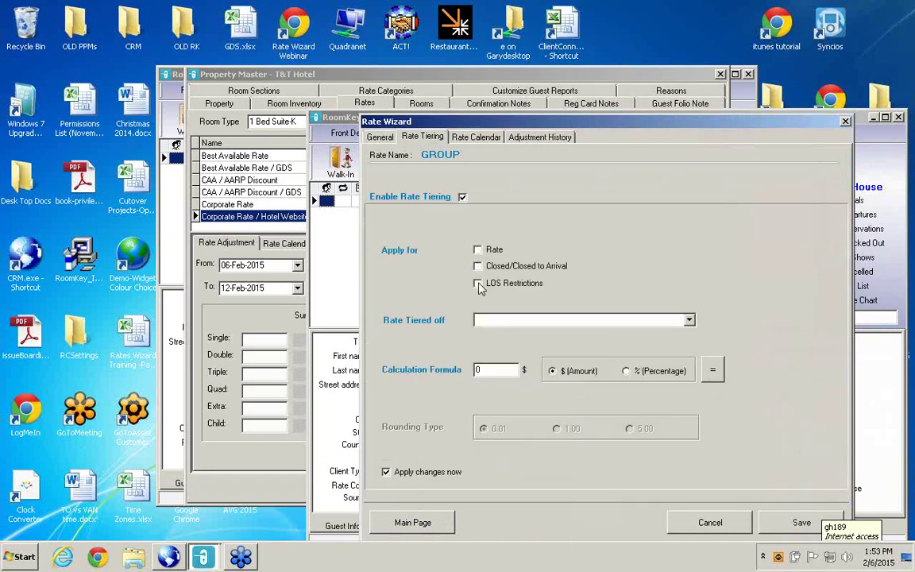
left_click(688, 320)
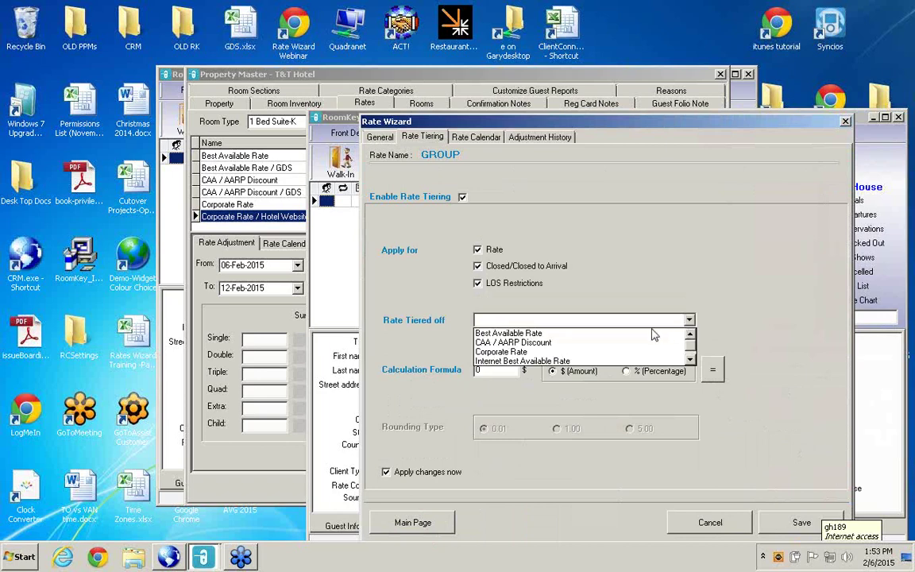
left_click(544, 334)
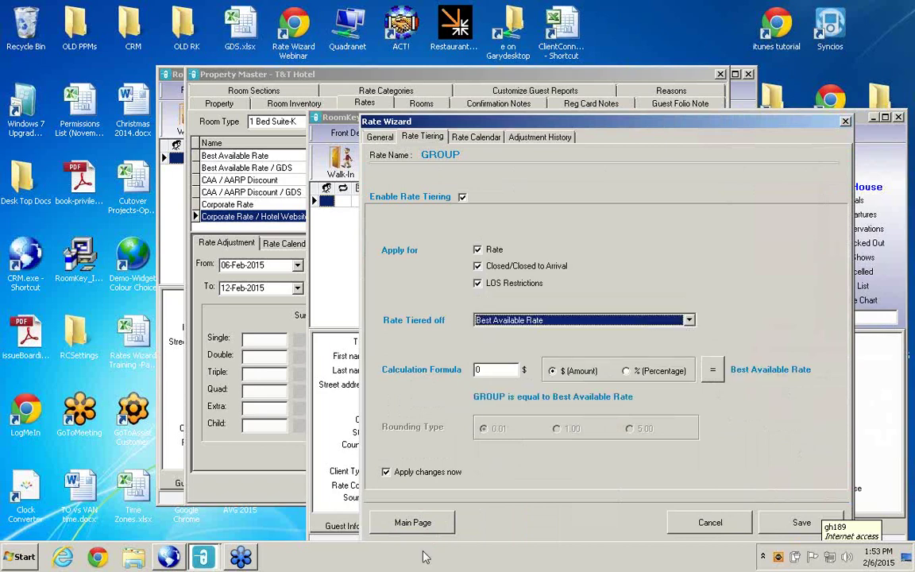
left_click(695, 523)
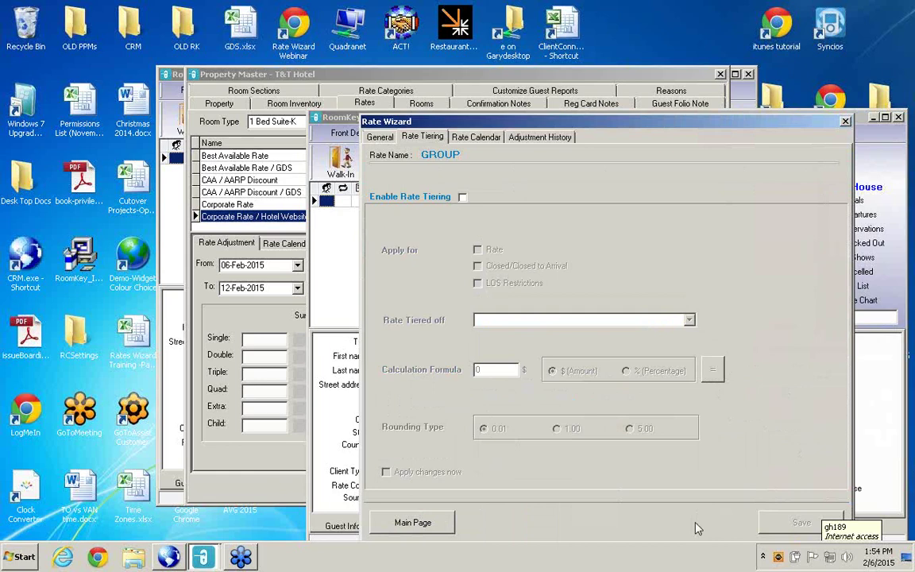
Tier the GROUP rate equal to the Best Available Rate for rate, closed/closed to arrival and LOS restrictions, save, and close the Rate Wizard
left_click(462, 198)
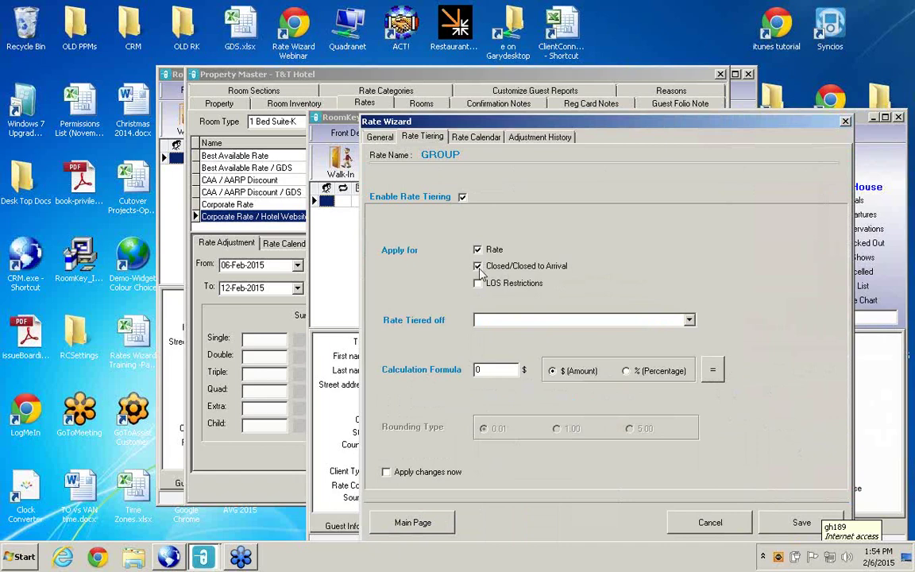
left_click(690, 320)
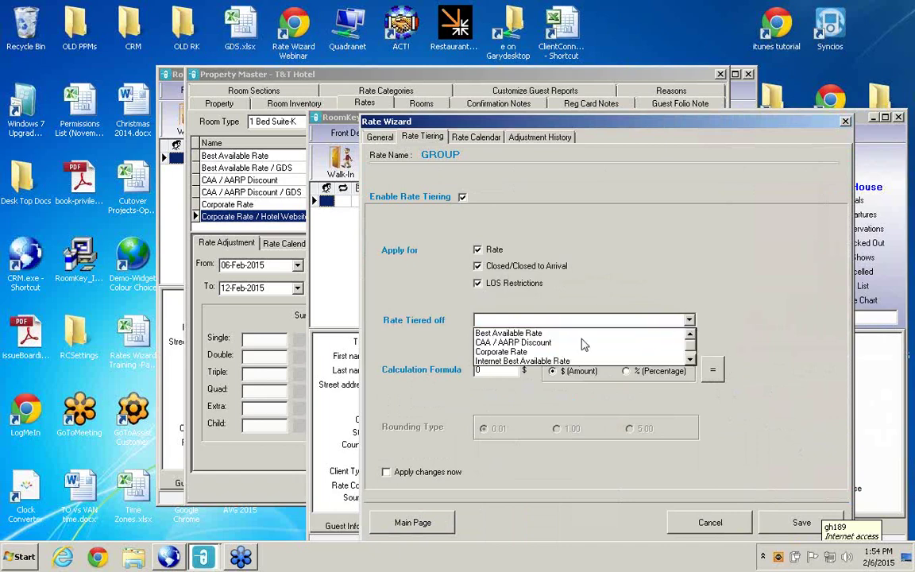
left_click(524, 333)
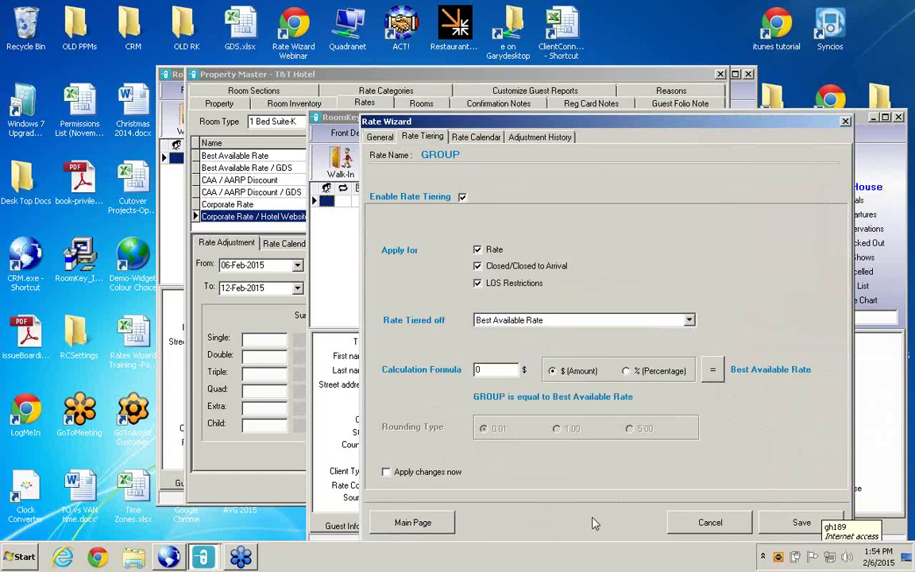
left_click(794, 528)
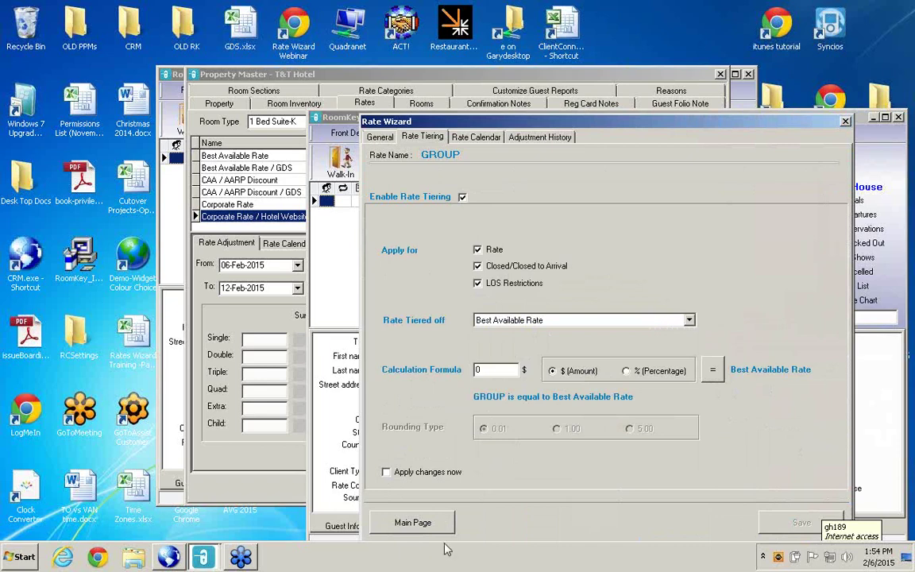
left_click(412, 522)
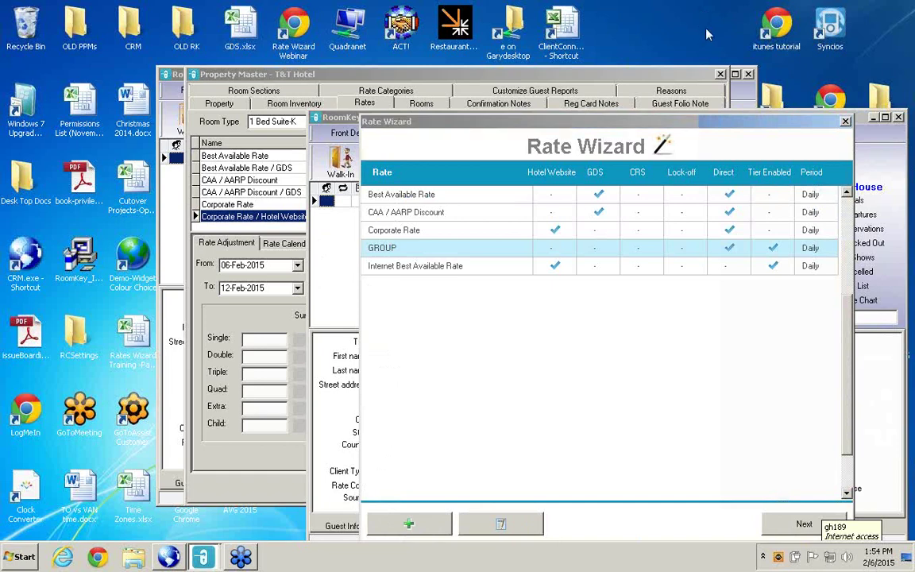
left_click(845, 121)
left_click(648, 132)
left_click(669, 169)
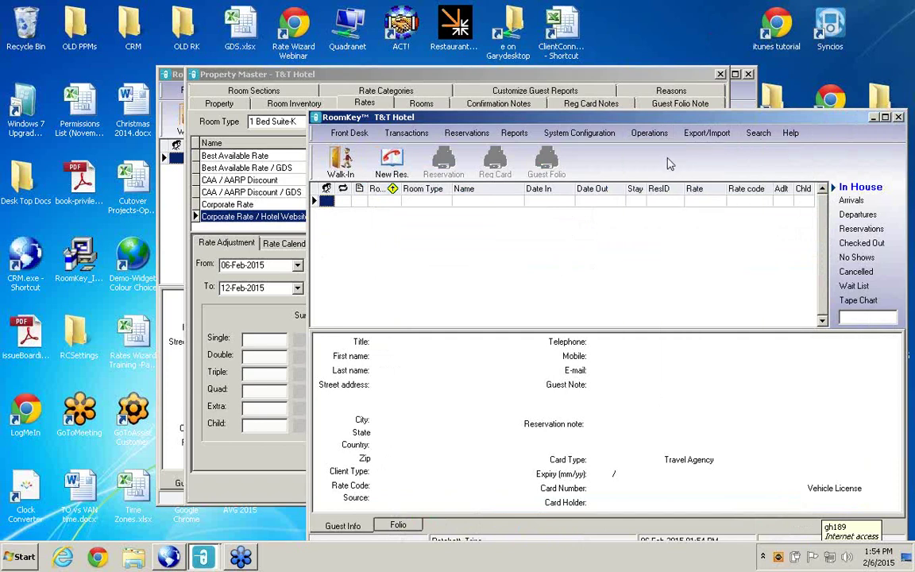
key("Return")
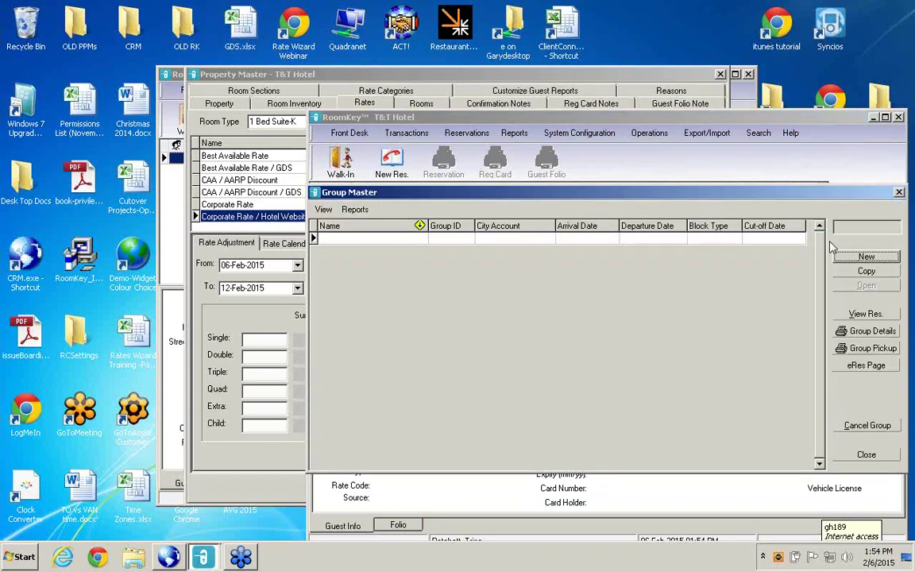
left_click(864, 257)
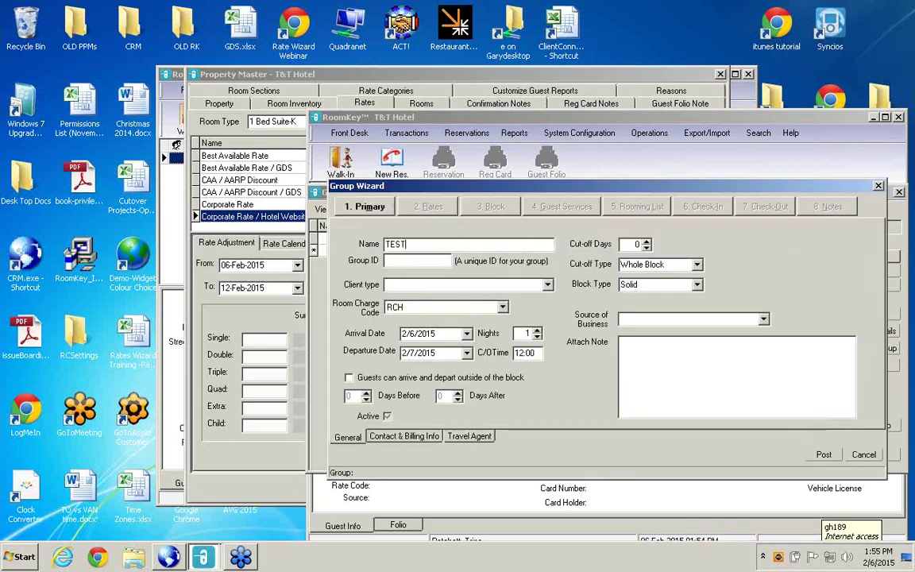
type("TEST")
key("BackSpace")
key("BackSpace")
key("BackSpace")
key("Tab")
type("tes")
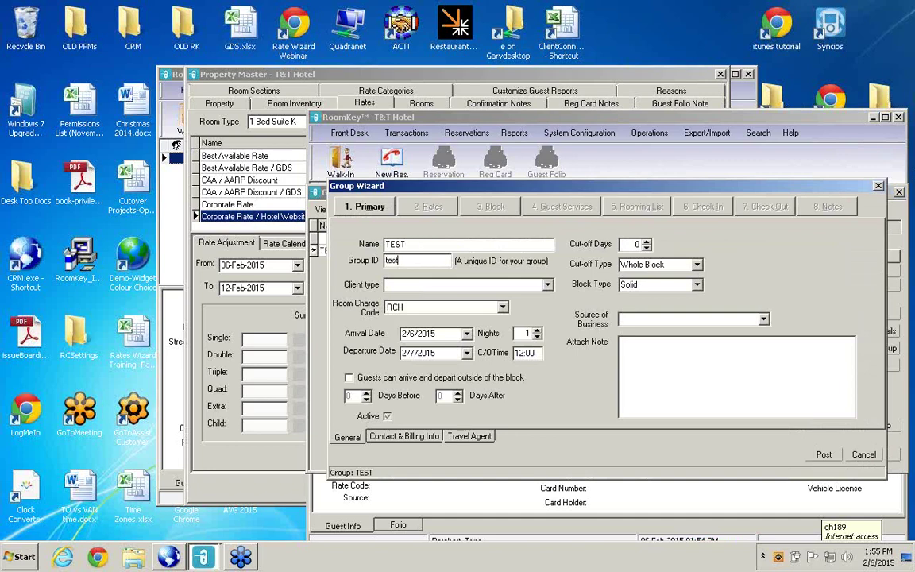
key("Tab")
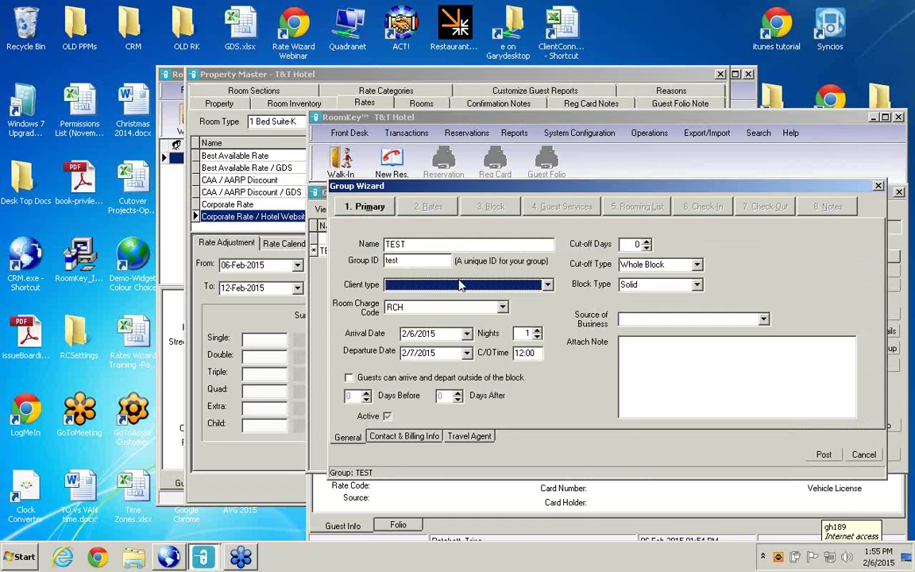
left_click(546, 285)
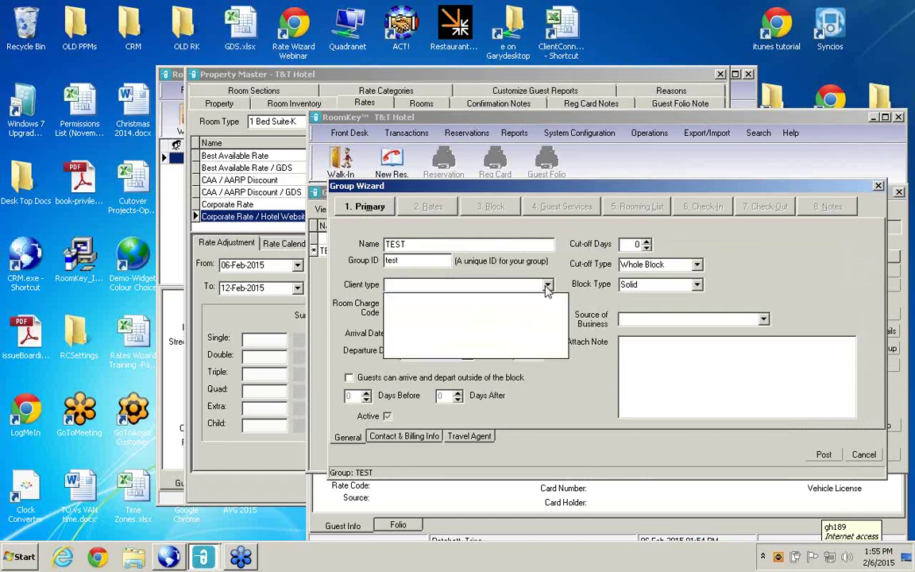
left_click(546, 285)
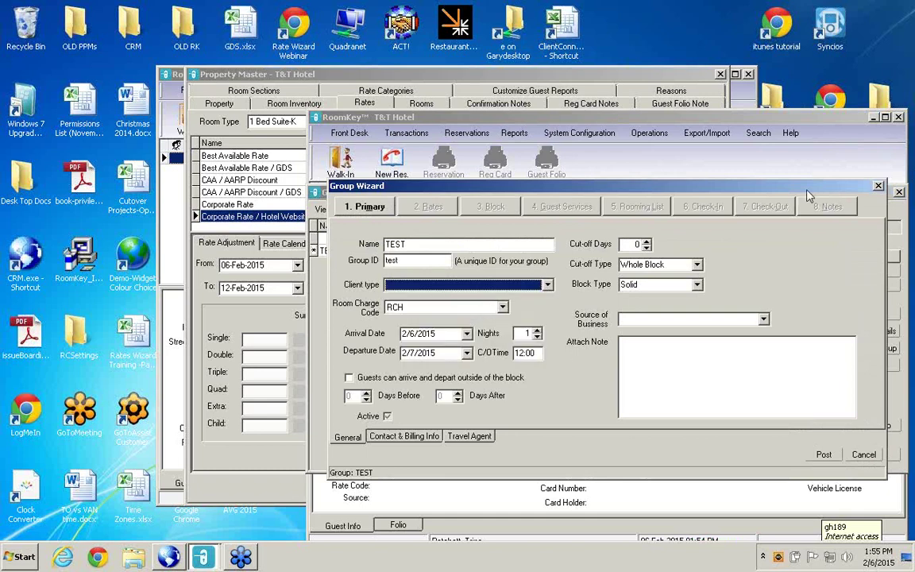
left_click(878, 187)
left_click(460, 308)
left_click(864, 455)
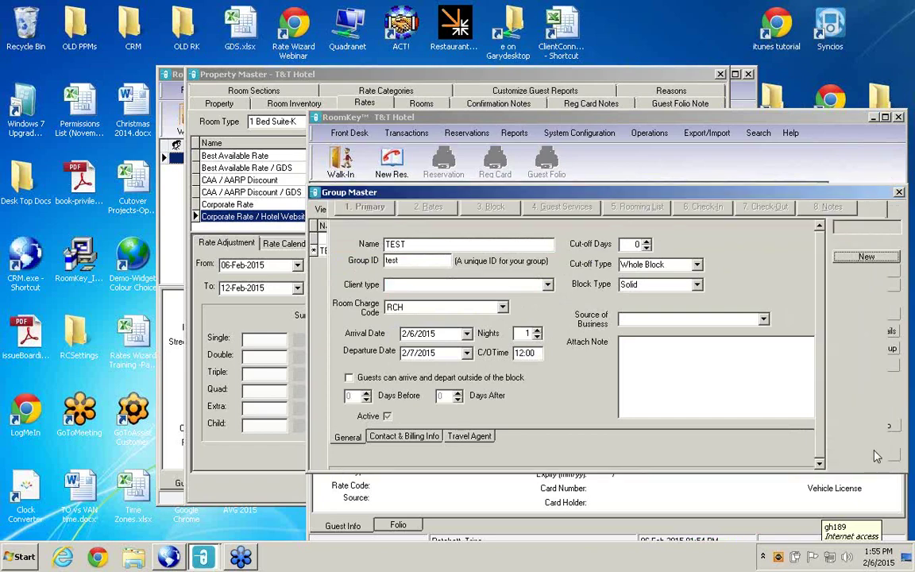
left_click(867, 456)
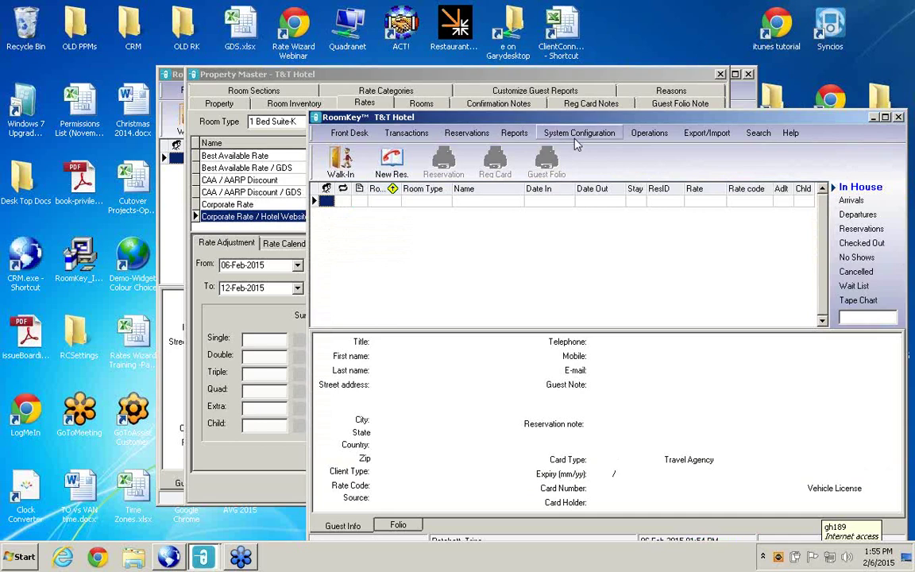
Create a client type with code and name GROUP and the Group/Tour/Convention function, then close the client types
left_click(579, 133)
left_click(576, 163)
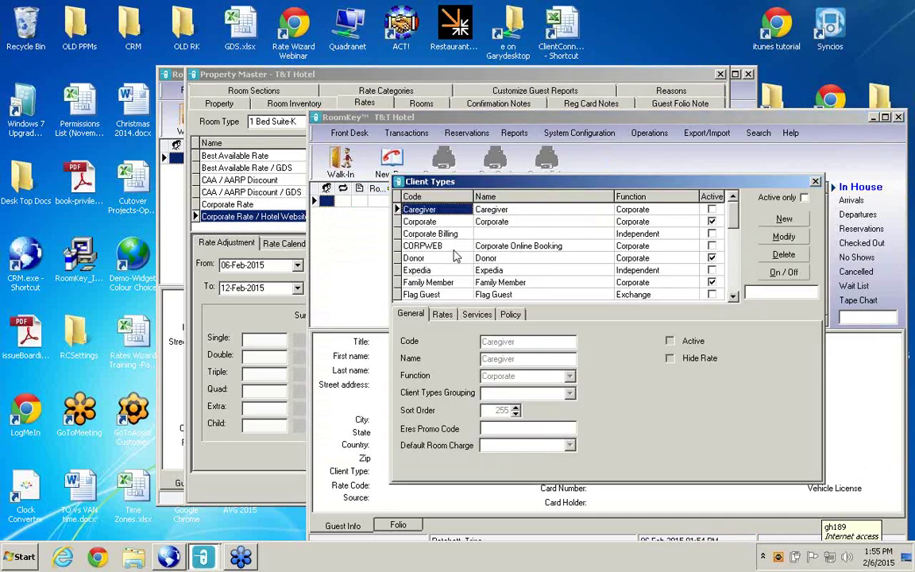
left_click(784, 218)
type("GROUP")
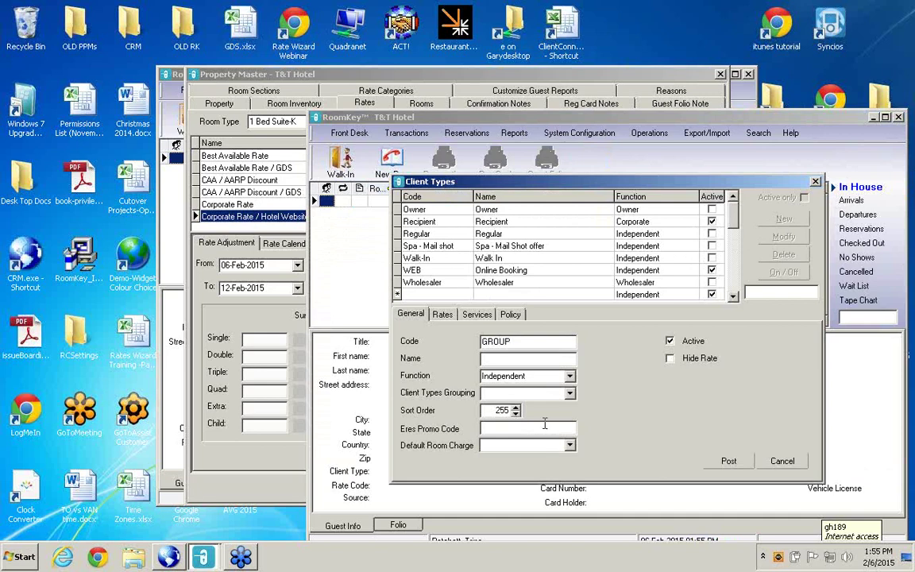
left_click(520, 376)
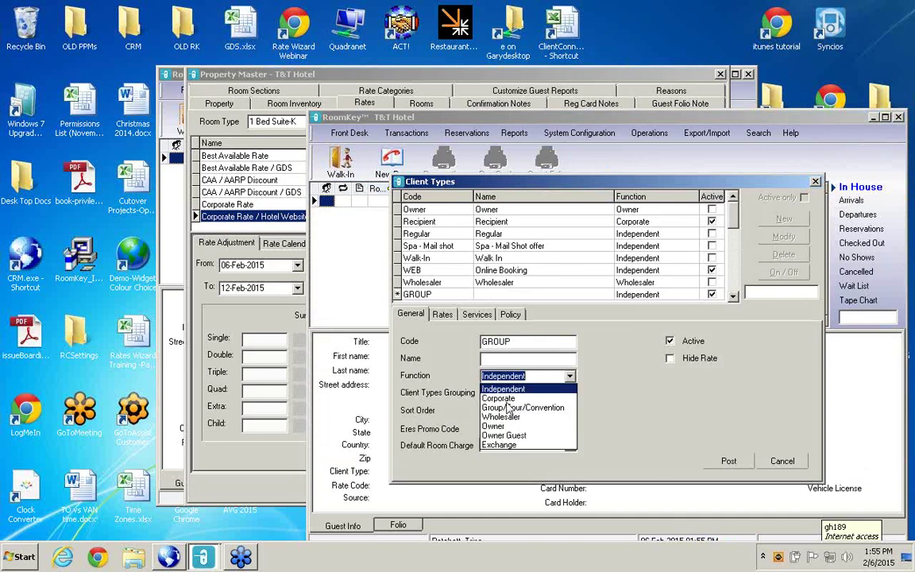
left_click(502, 407)
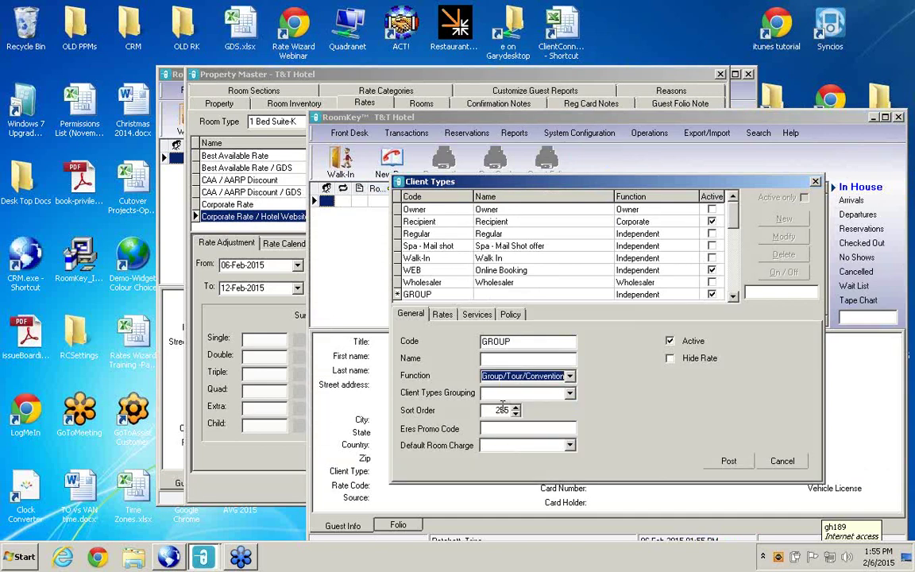
left_click(493, 359)
type("GROUP")
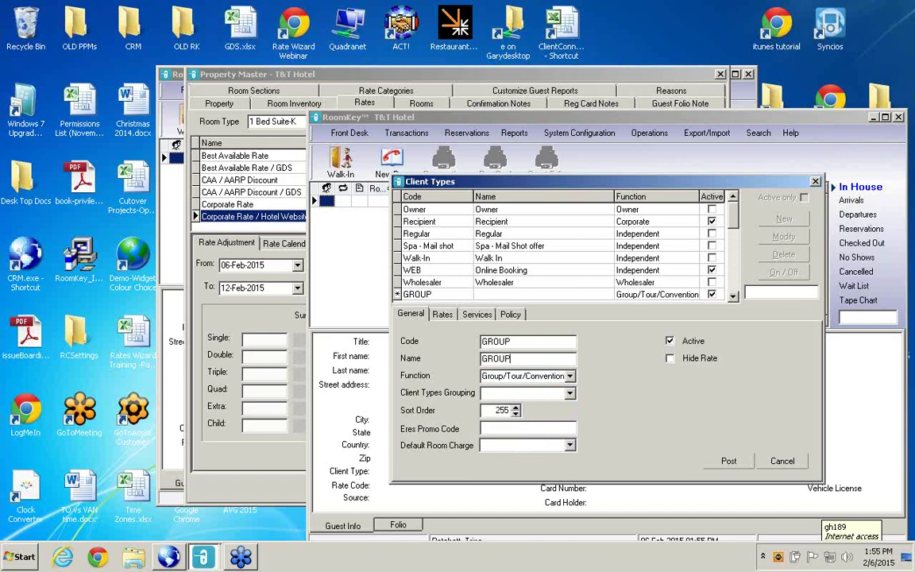
left_click(727, 463)
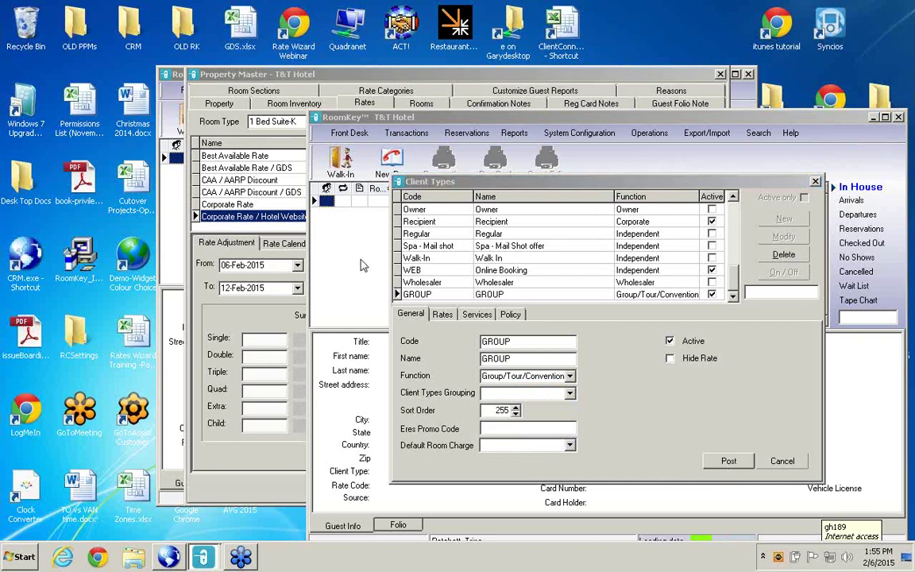
left_click(815, 182)
Start a new group in the Group Master named Test with the group ID TEST
left_click(649, 133)
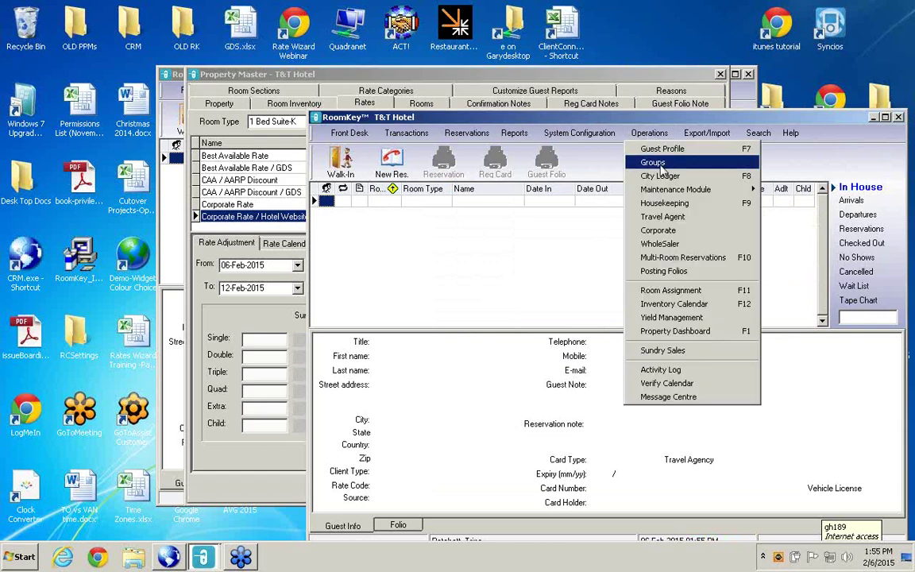
left_click(658, 164)
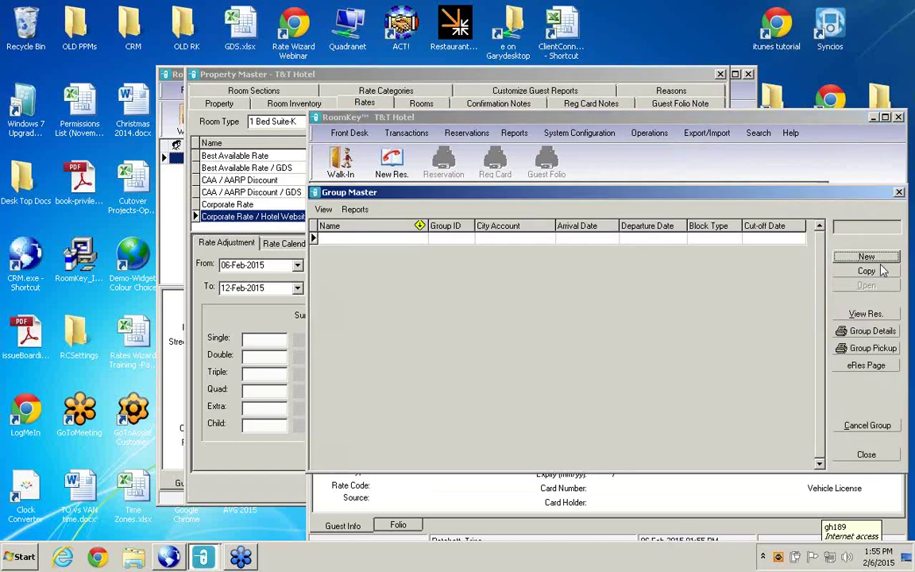
left_click(865, 258)
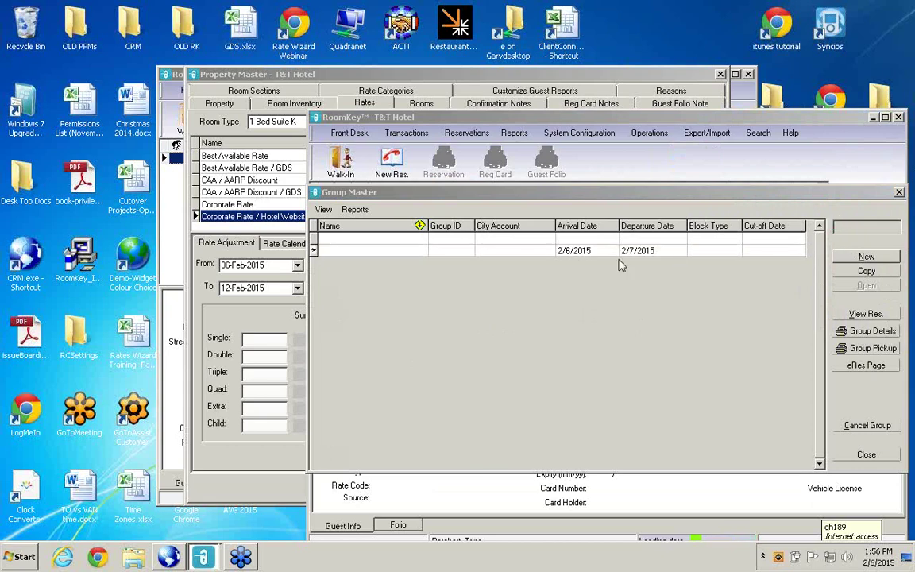
type("Test")
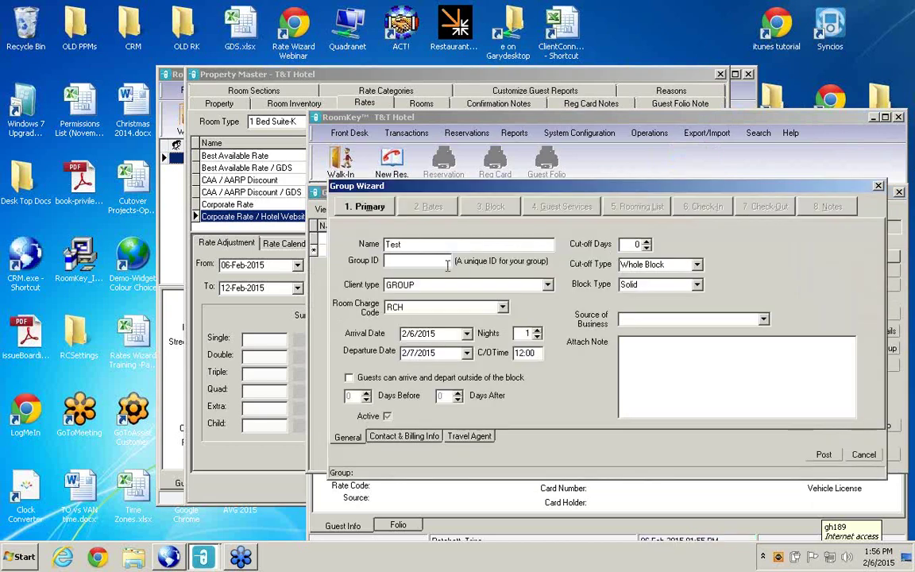
type("TEST")
Fill in the group's billing address and zip code, and enter placeholder contact details
left_click(407, 436)
left_click(421, 236)
left_click(379, 242)
left_click(392, 316)
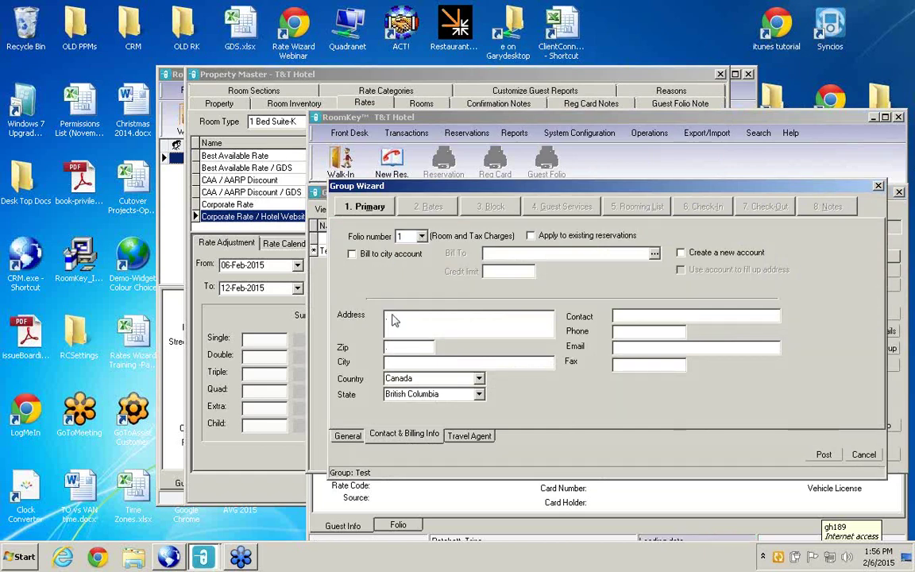
left_click(390, 346)
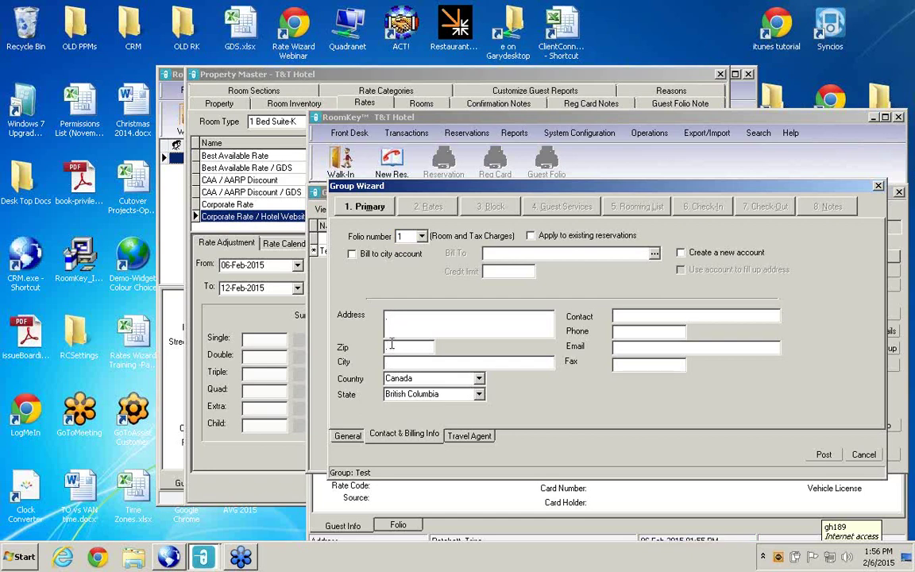
type("12345")
key("Tab")
left_click(647, 316)
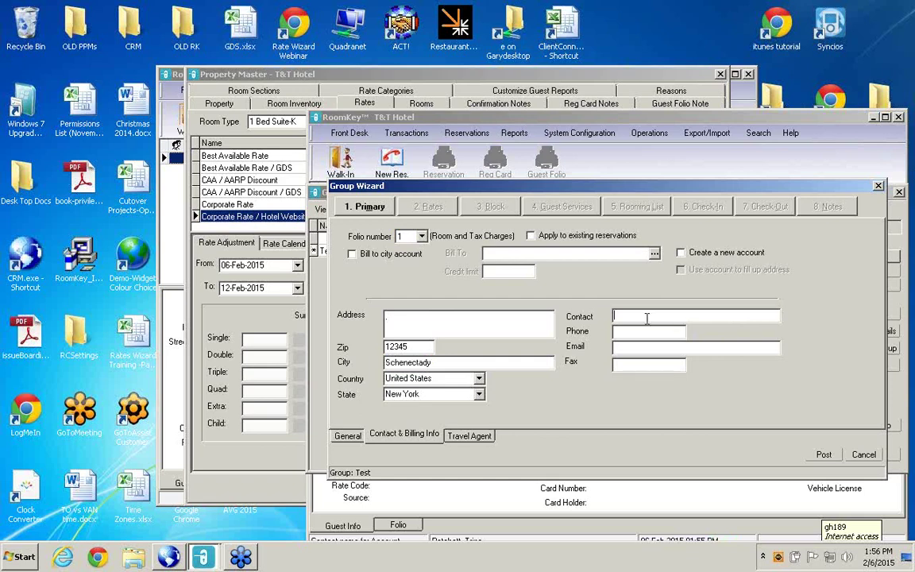
Try to save the group, change its group ID to TEST111, and save it
left_click(828, 457)
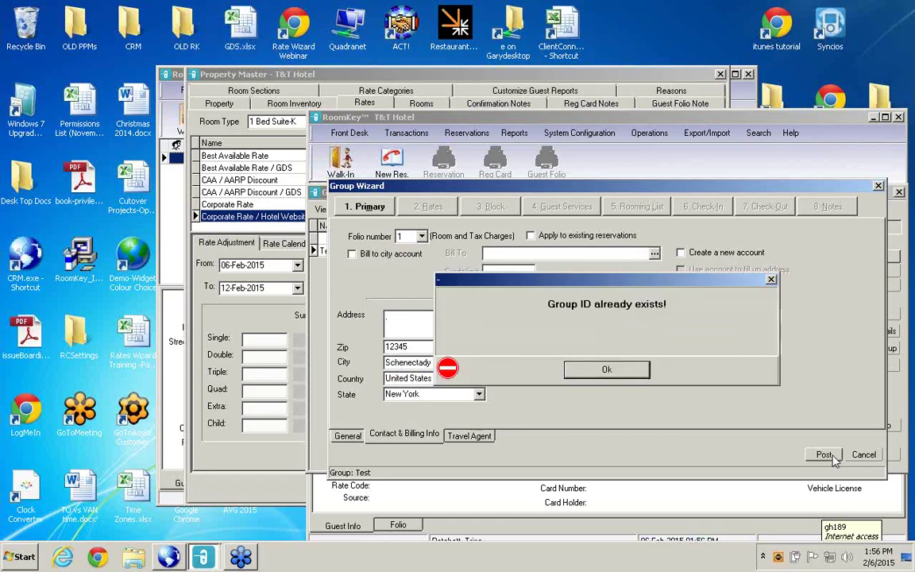
left_click(640, 373)
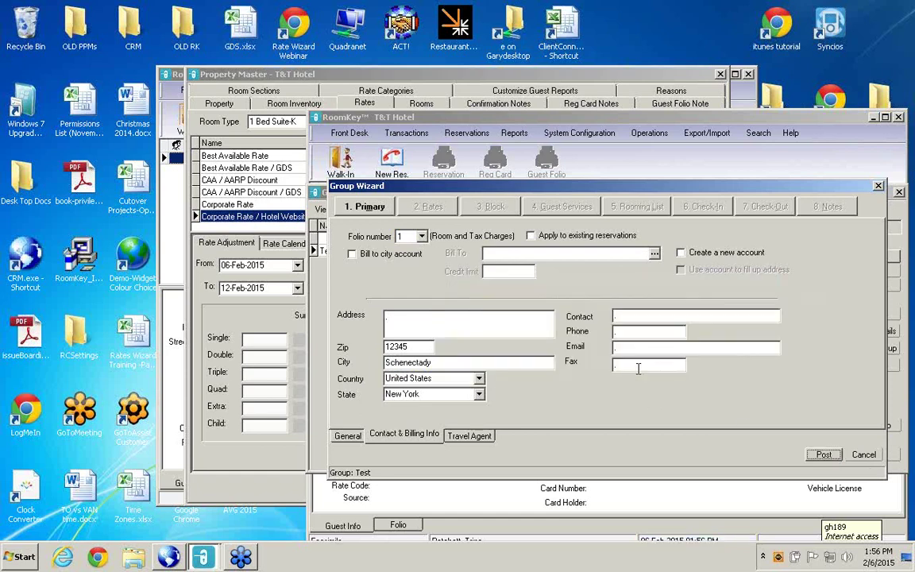
left_click(347, 436)
left_click(415, 265)
type("111")
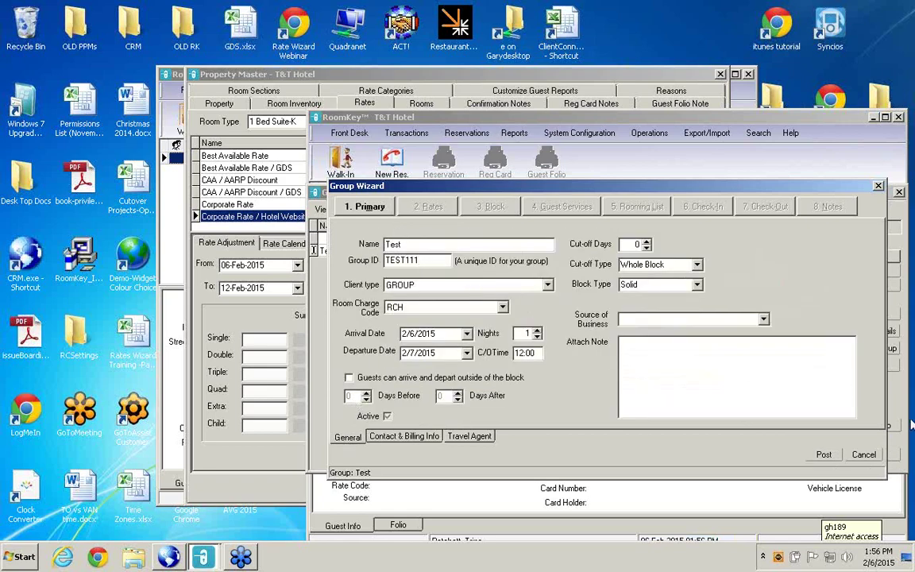
left_click(826, 455)
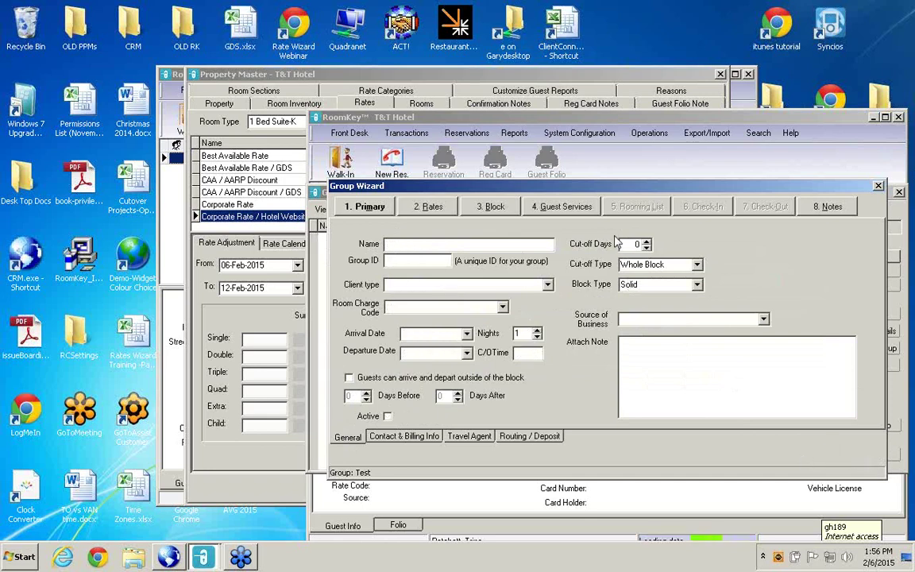
Go to the group's rates and open the GROUP rate for editing in the Rate Wizard
left_click(443, 208)
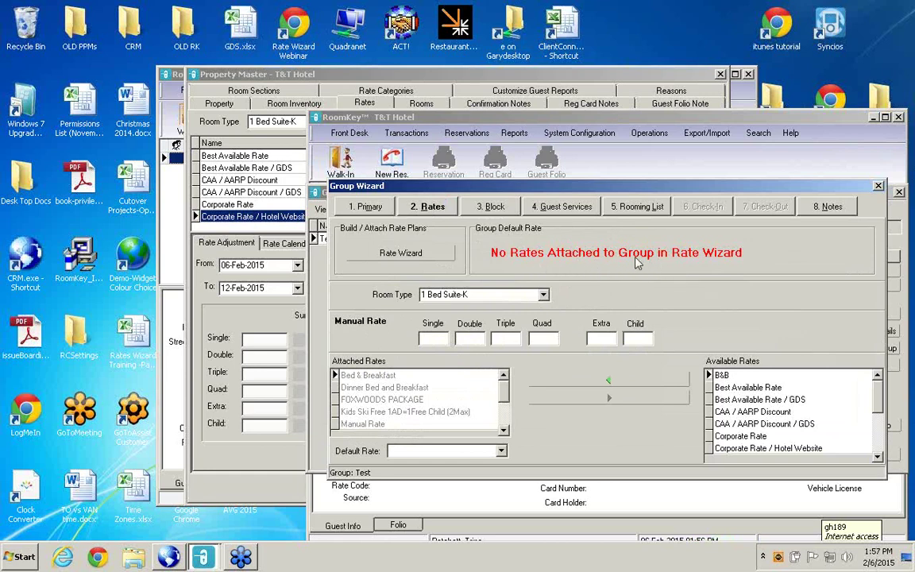
left_click(445, 254)
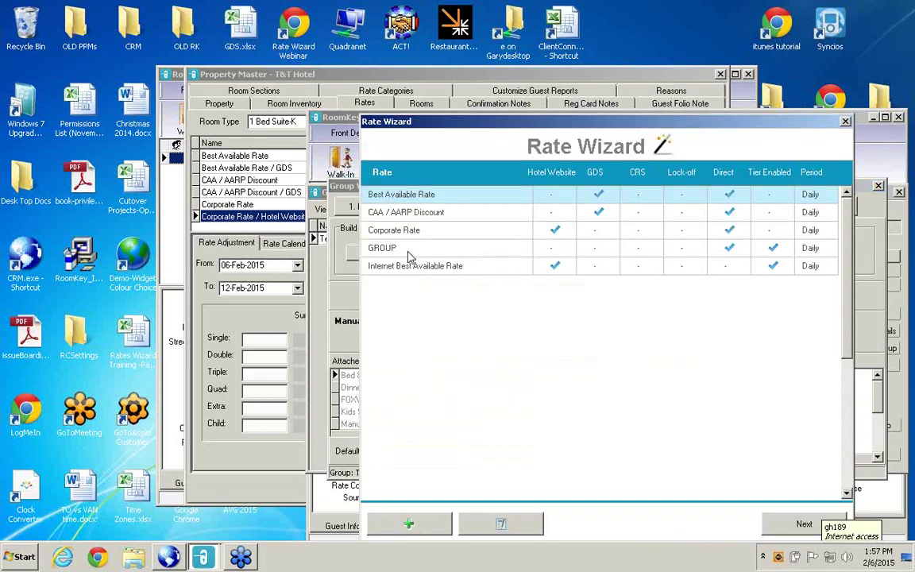
left_click(408, 253)
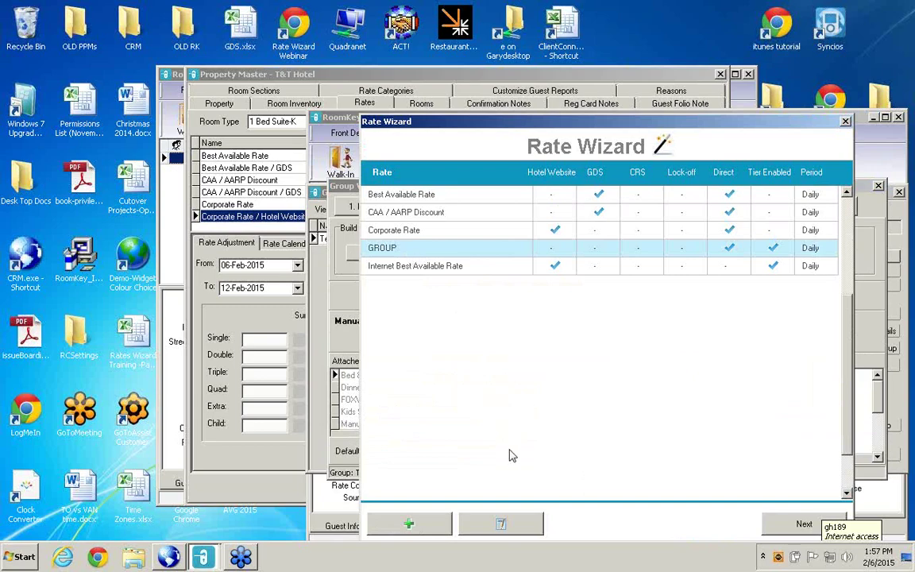
left_click(509, 525)
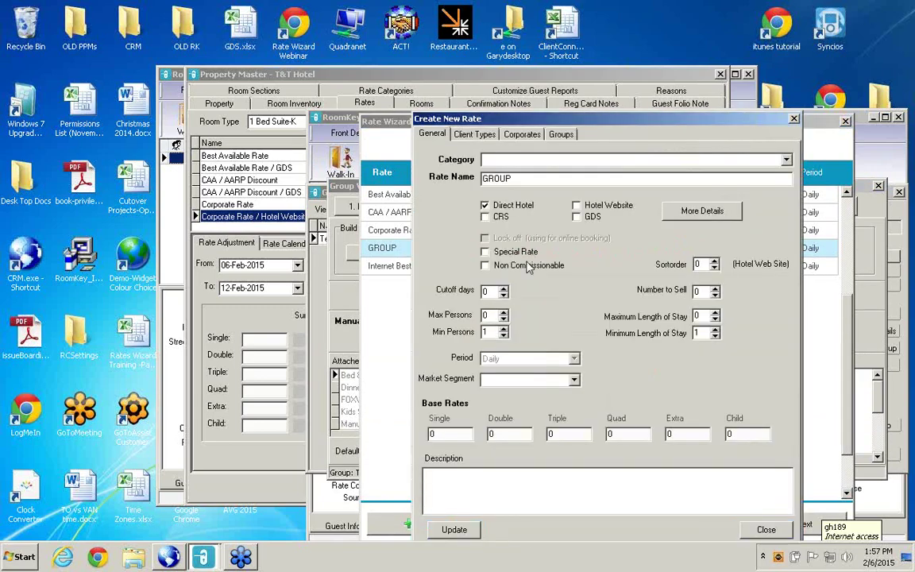
Attach the GROUP rate to the Test group under Hotel Direct, update the rate, and close the Rate Wizard
left_click(564, 136)
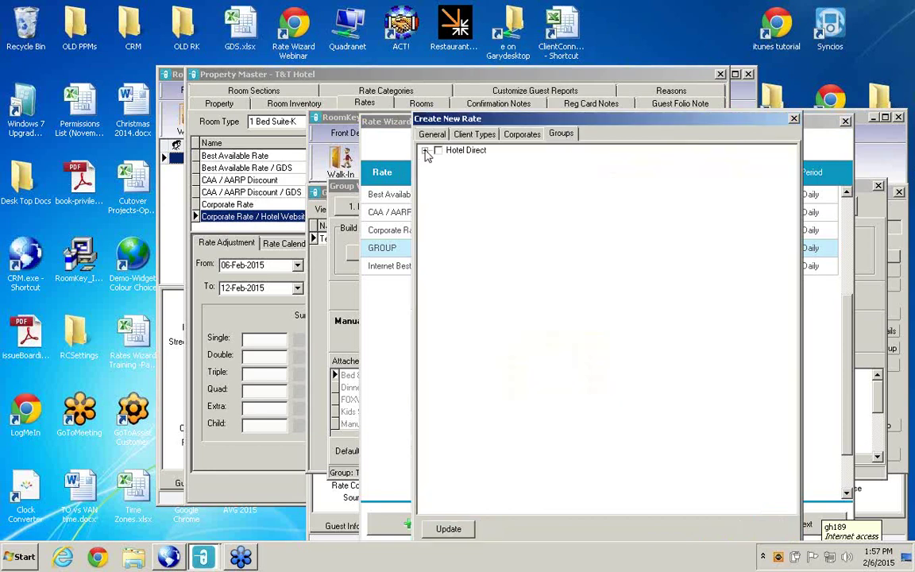
left_click(425, 150)
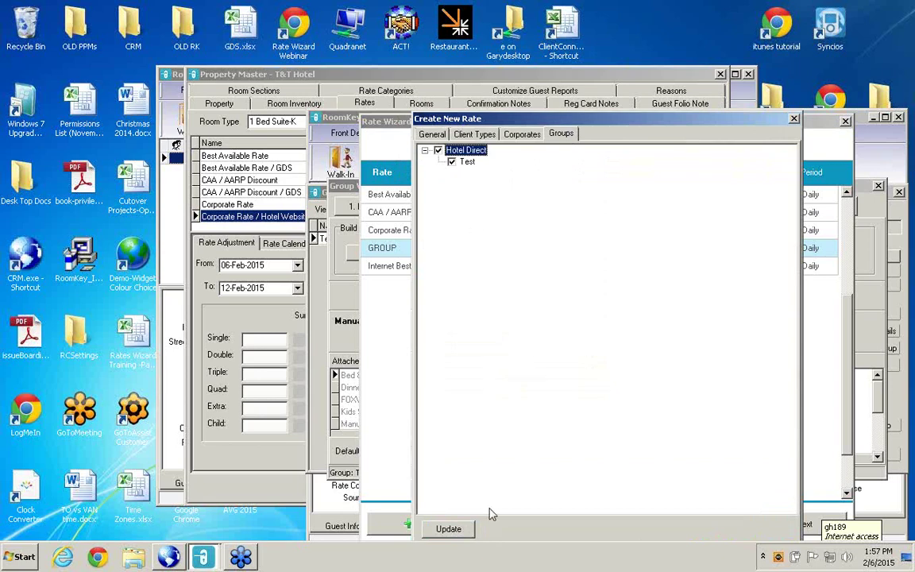
left_click(450, 529)
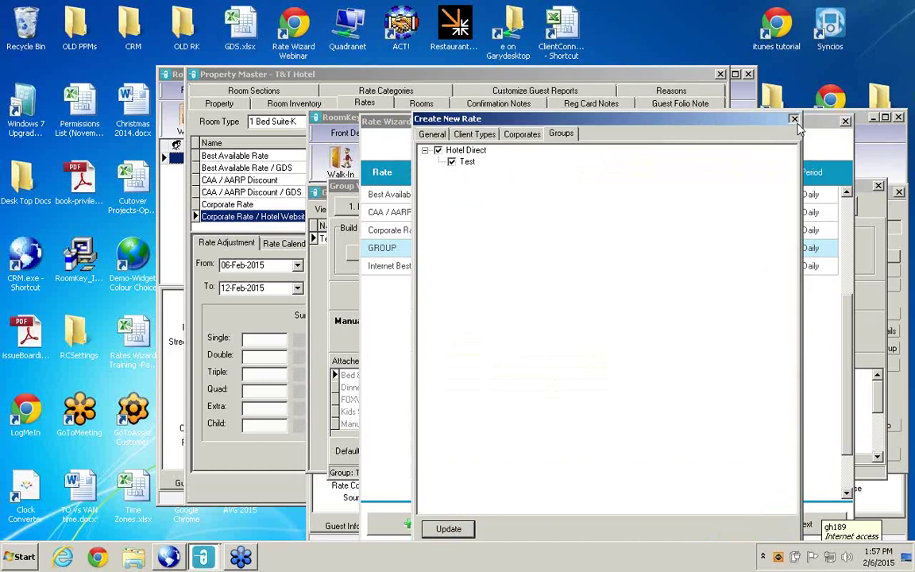
left_click(845, 122)
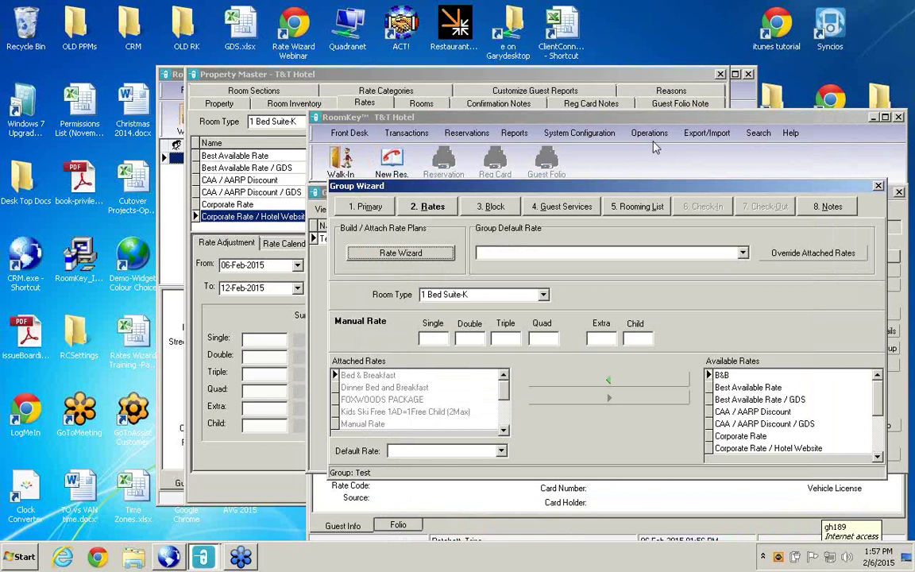
Choose the attached GROUP rate as the group's default rate and post the change
left_click_drag(456, 387, 502, 436)
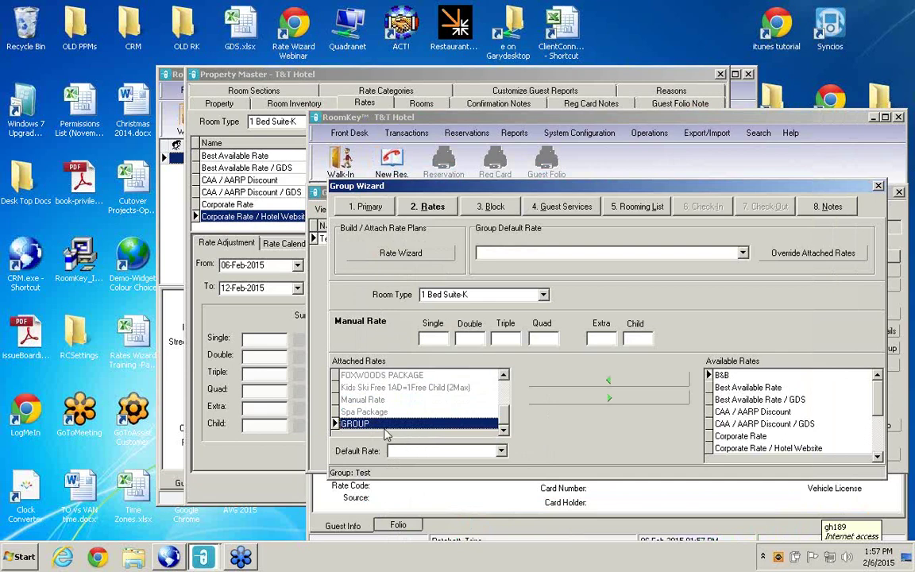
left_click(742, 253)
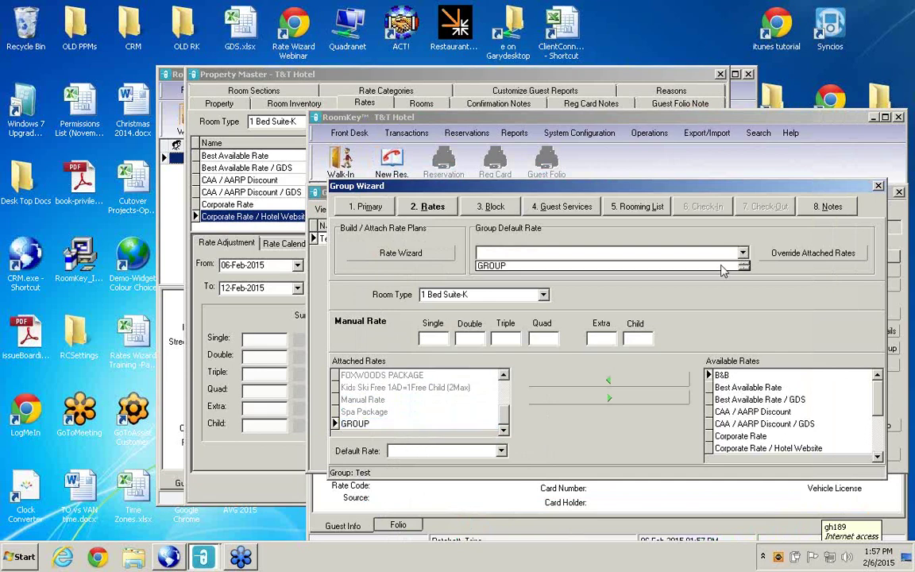
left_click(736, 266)
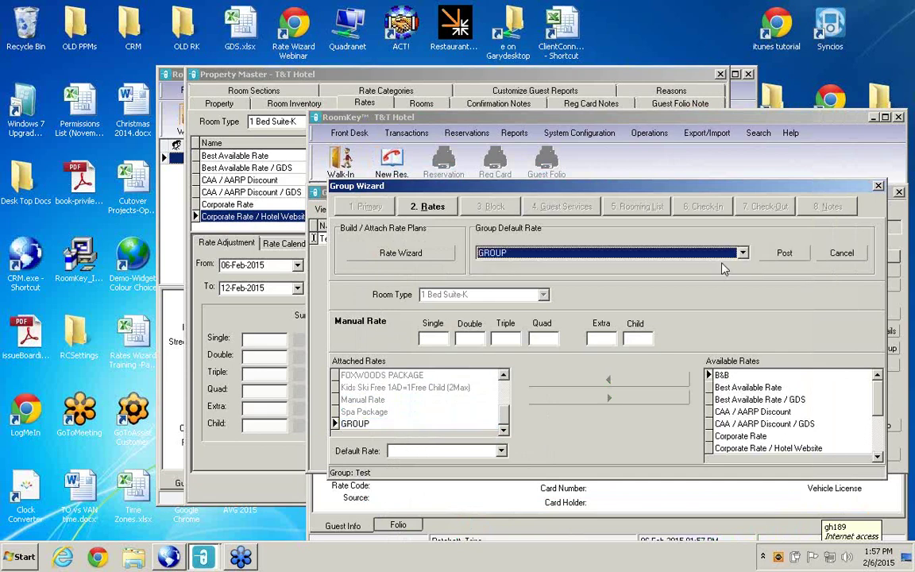
left_click(785, 257)
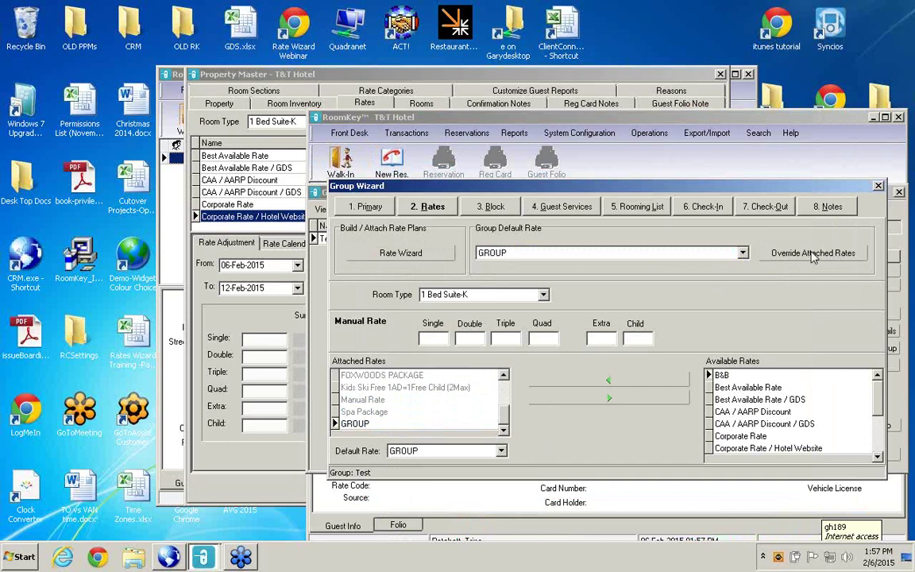
Open the overrides for the group's attached rates and set the single rate to 100 for all room types
left_click(812, 254)
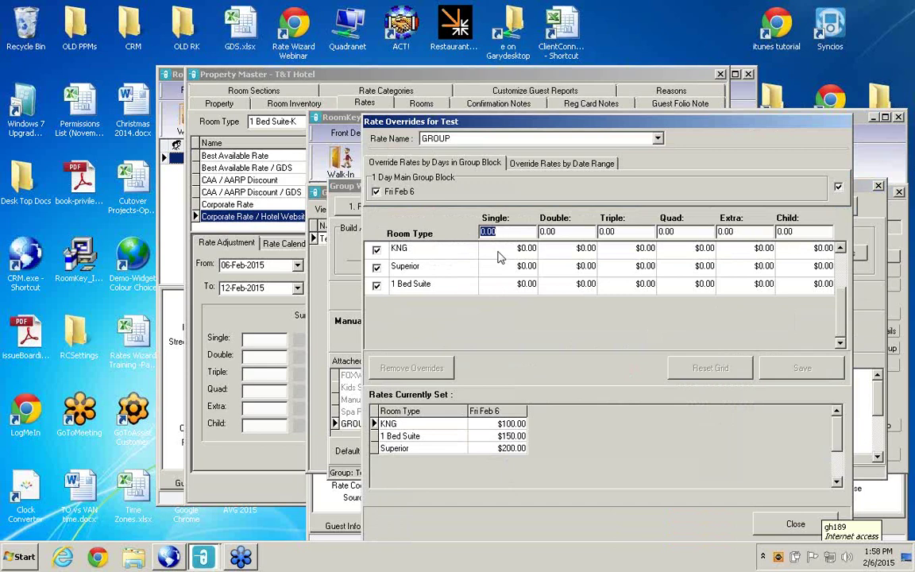
type("100")
key("Tab")
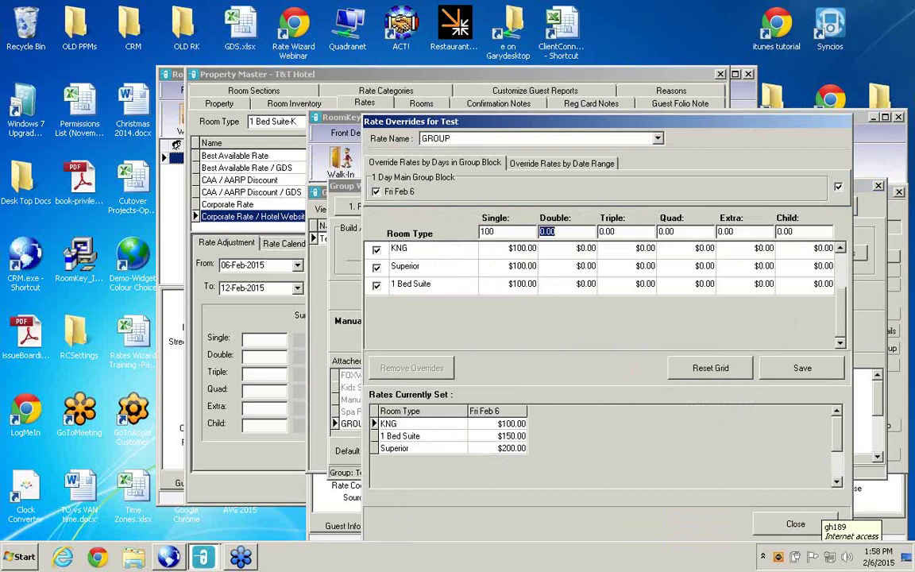
type("100")
key("Tab")
type("100")
key("BackSpace")
key("BackSpace")
key("BackSpace")
left_click(558, 230)
key("BackSpace")
key("BackSpace")
key("BackSpace")
Set the KNG room type's double, triple and quad override rates to 100 each
left_click(517, 249)
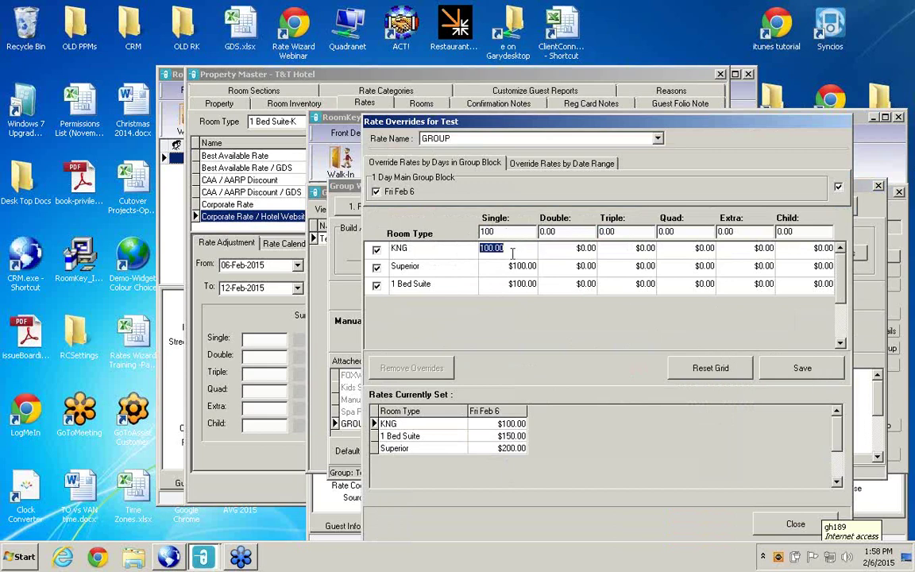
key("Tab")
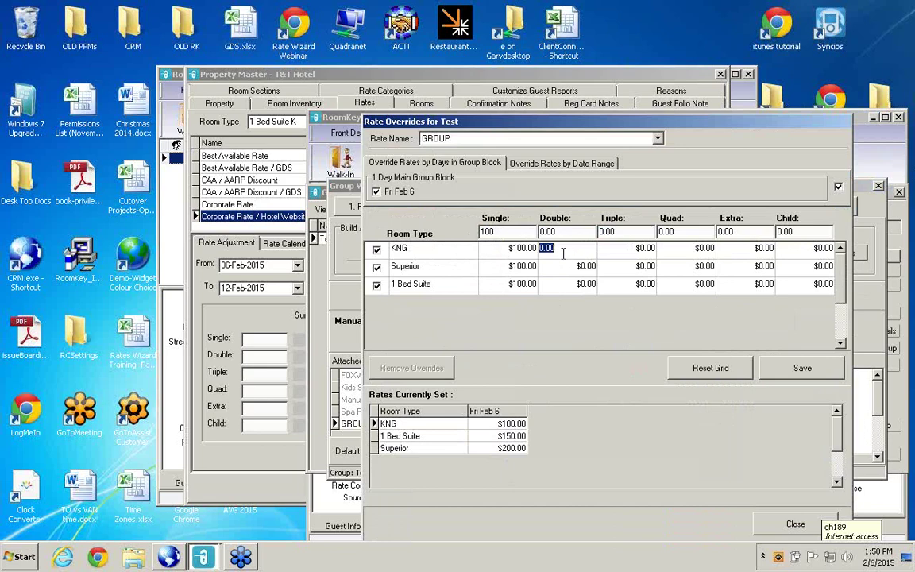
type("1000")
key("Tab")
type("1000")
key("Tab")
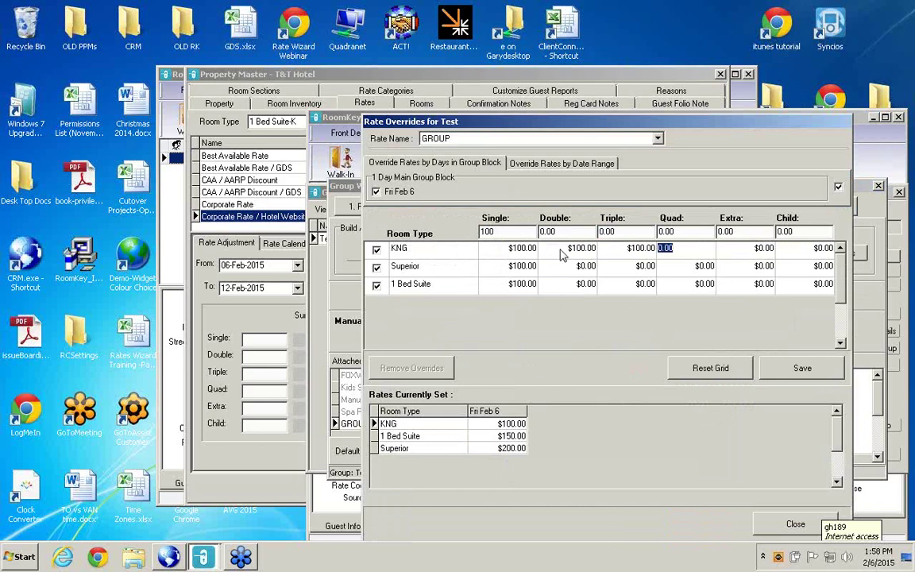
type("1000")
key("Tab")
Set the Superior room type's single, double, triple and quad override rates to 200 each
left_click(521, 269)
type("200")
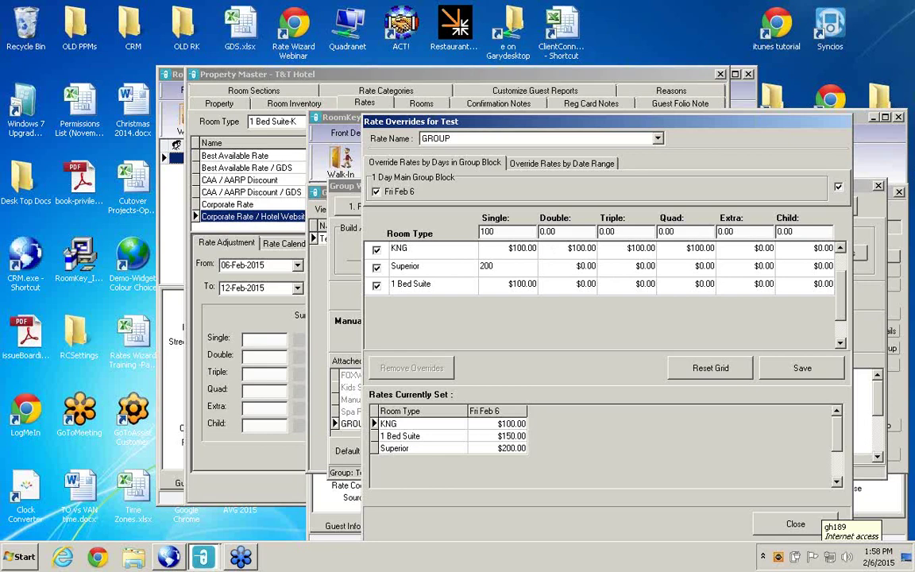
key("Tab")
type("200")
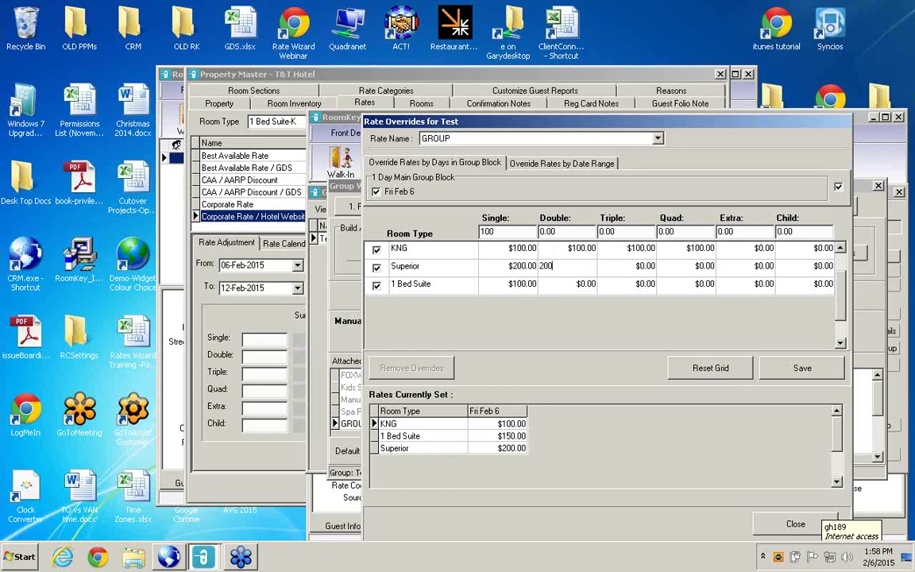
key("Tab")
type("200")
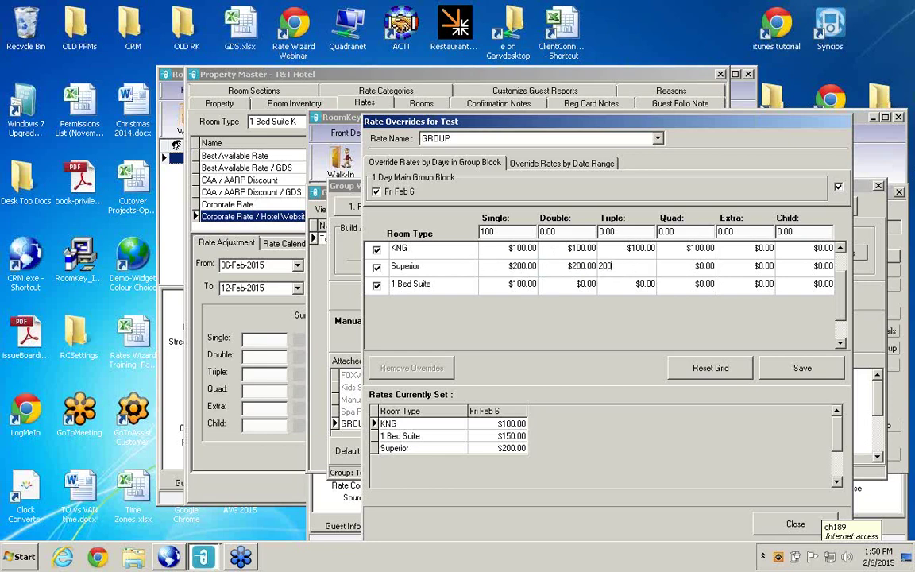
key("Tab")
type("200")
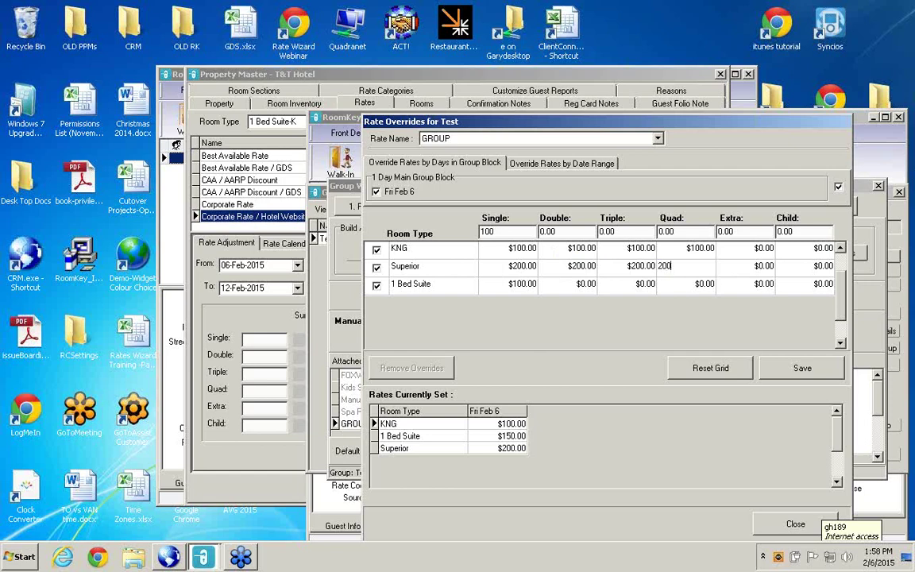
Set the 1 Bed Suite's single, double, triple and quad override rates to 500 each
left_click(517, 286)
type("500")
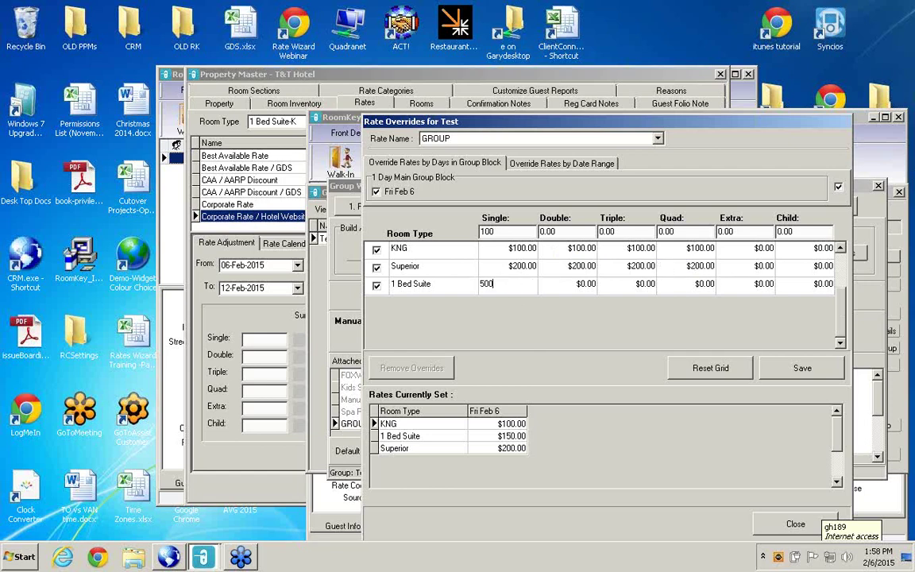
key("Tab")
type("500")
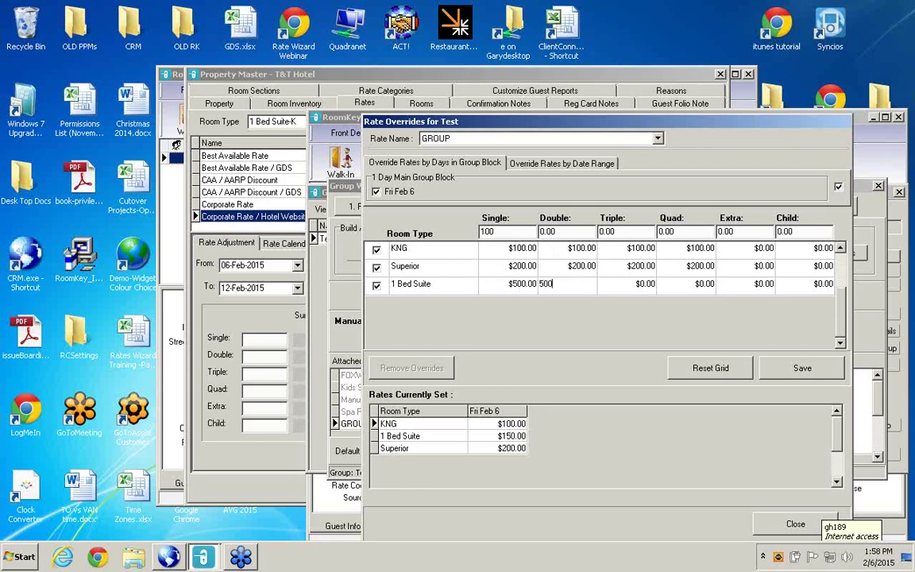
key("Tab")
type("500")
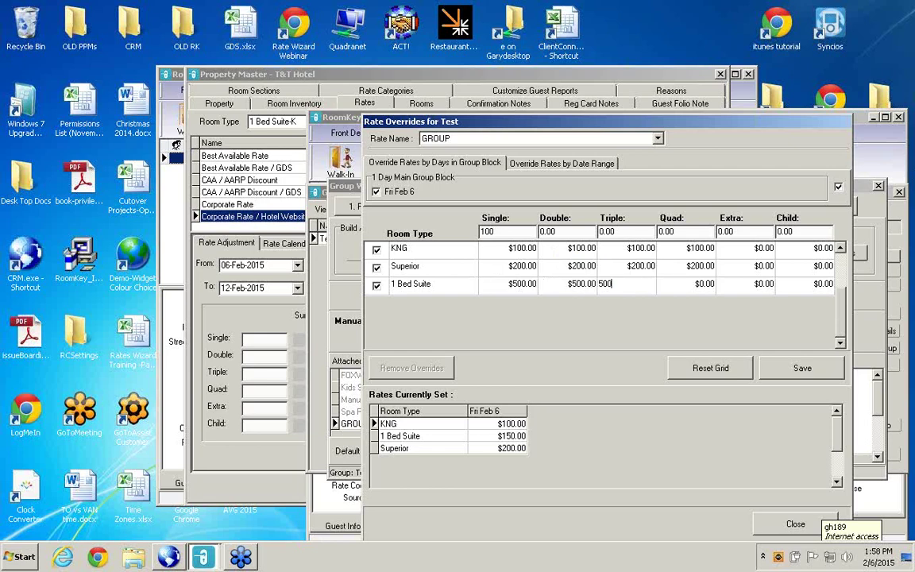
key("Tab")
type("500")
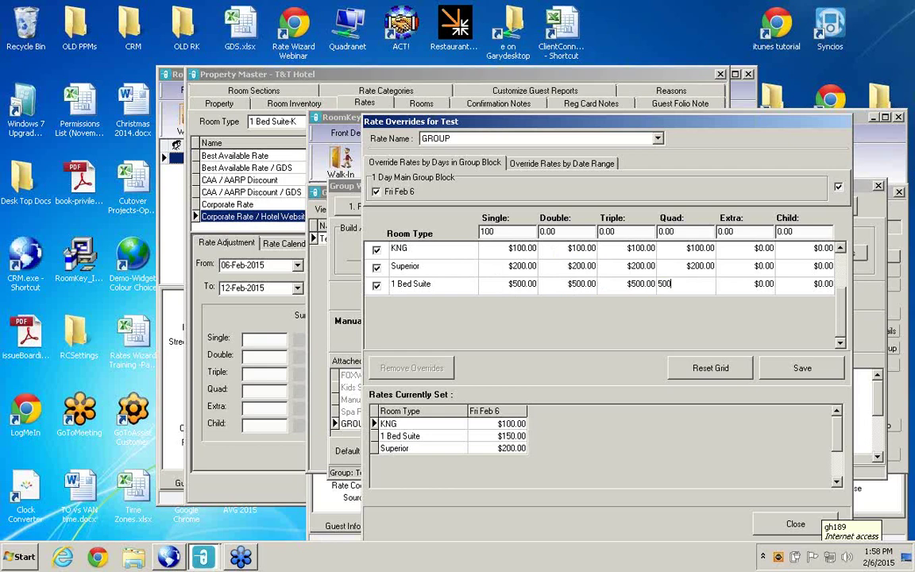
key("Tab")
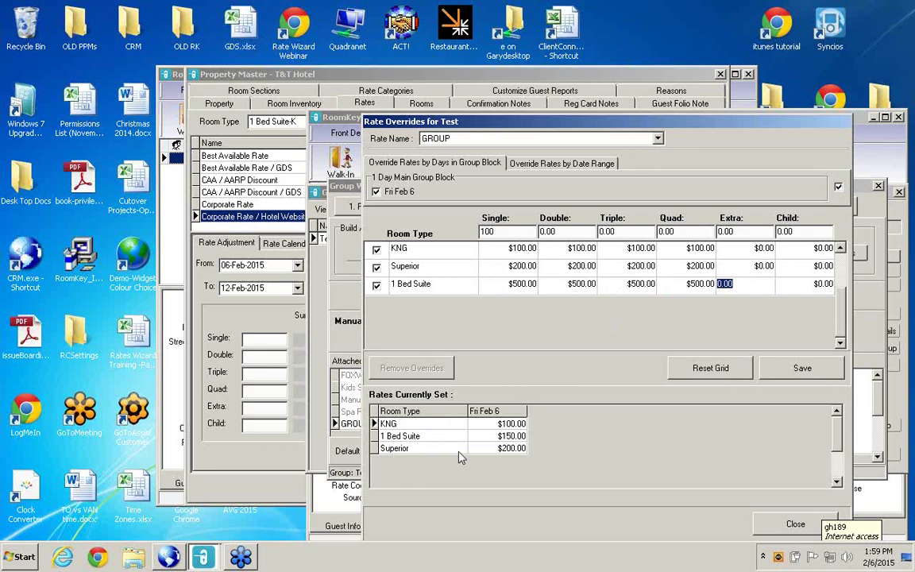
Save the rate overrides for the Test group and close the overrides window
left_click(802, 368)
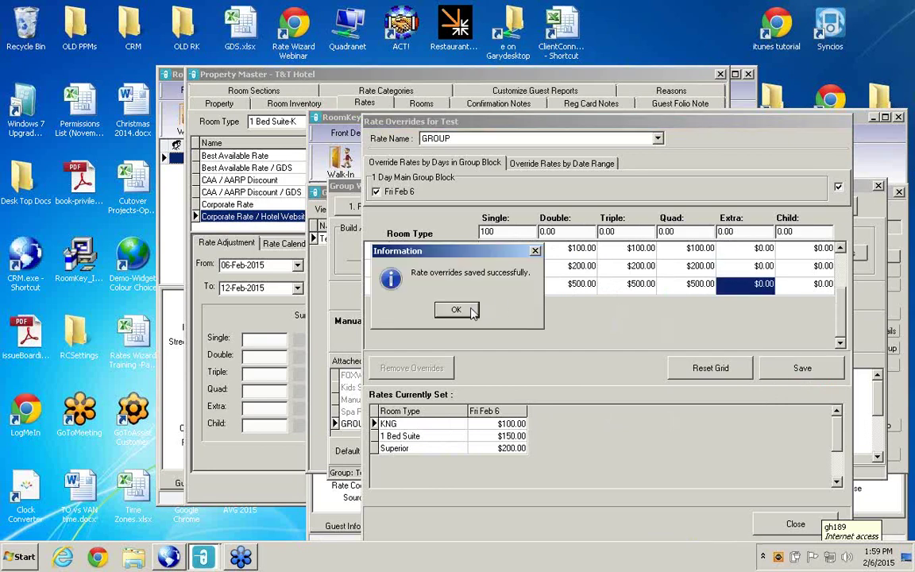
left_click(456, 309)
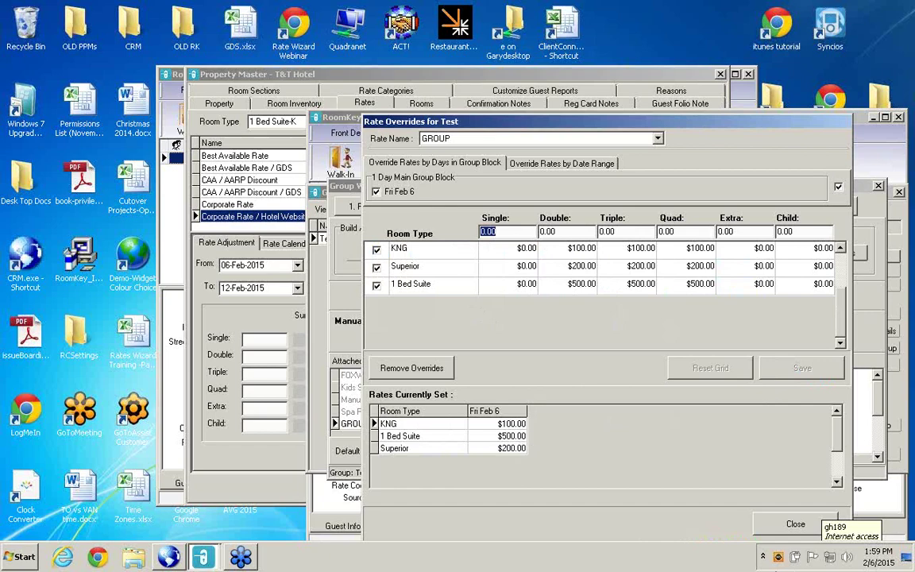
left_click(767, 528)
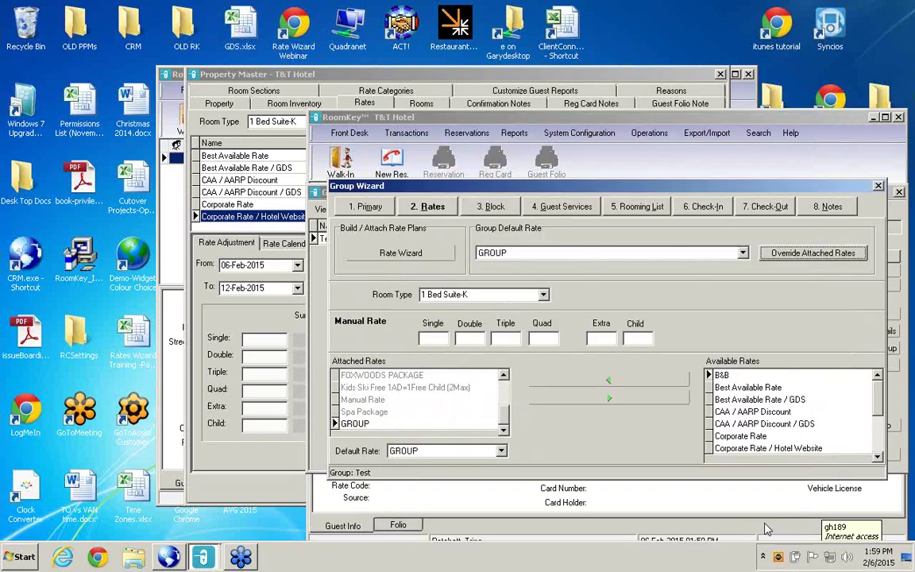
Review the room type rates in the group's block, and close the Group Wizard
left_click(494, 206)
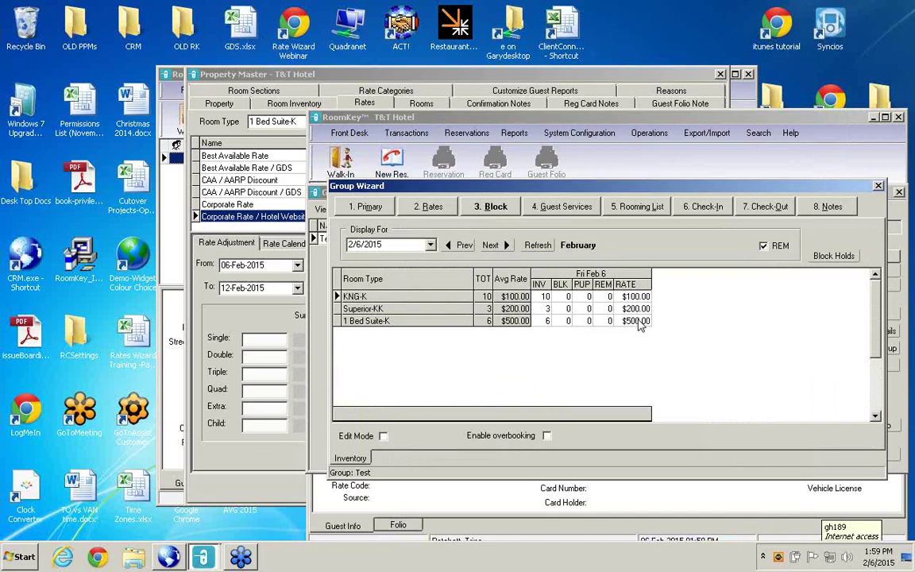
left_click(878, 187)
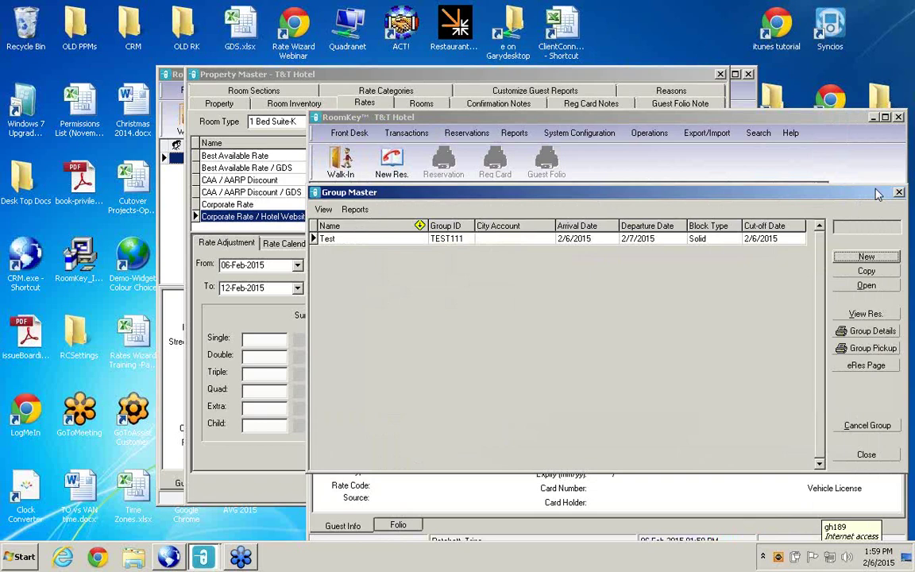
left_click(908, 209)
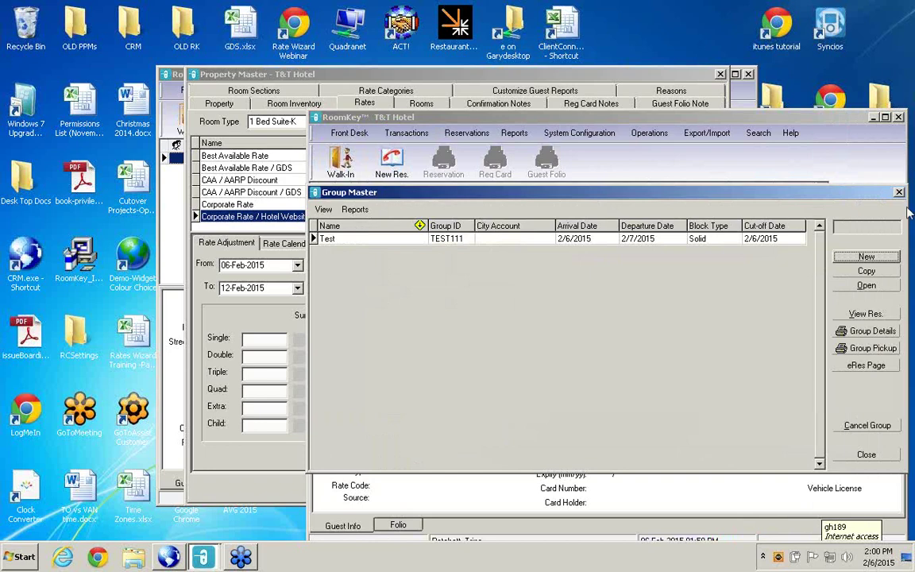